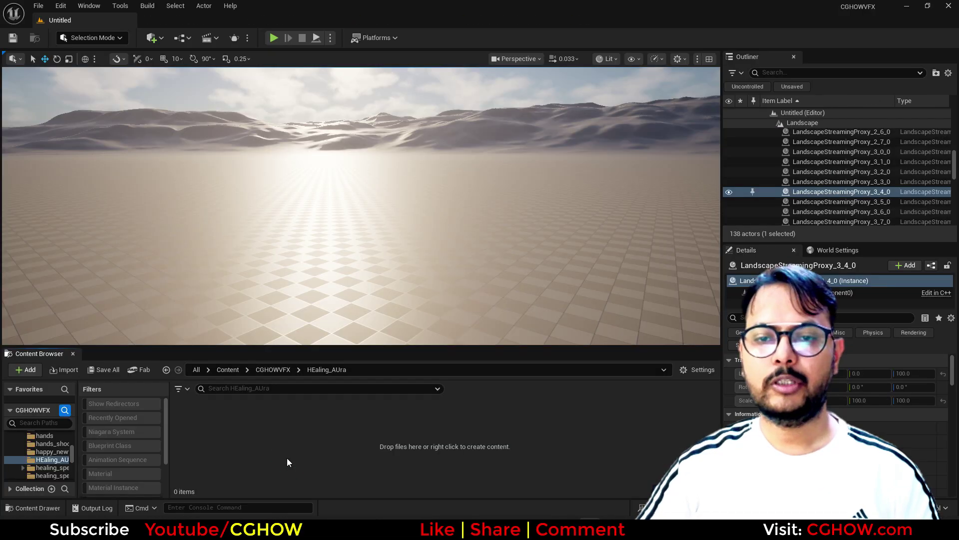
# - Create a new Level Sequence asset in the empty HEaling_AUra folder
pyautogui.moveTo(402, 189); pyautogui.dragTo(385, 176, button='right')
pyautogui.rightClick(259, 445)
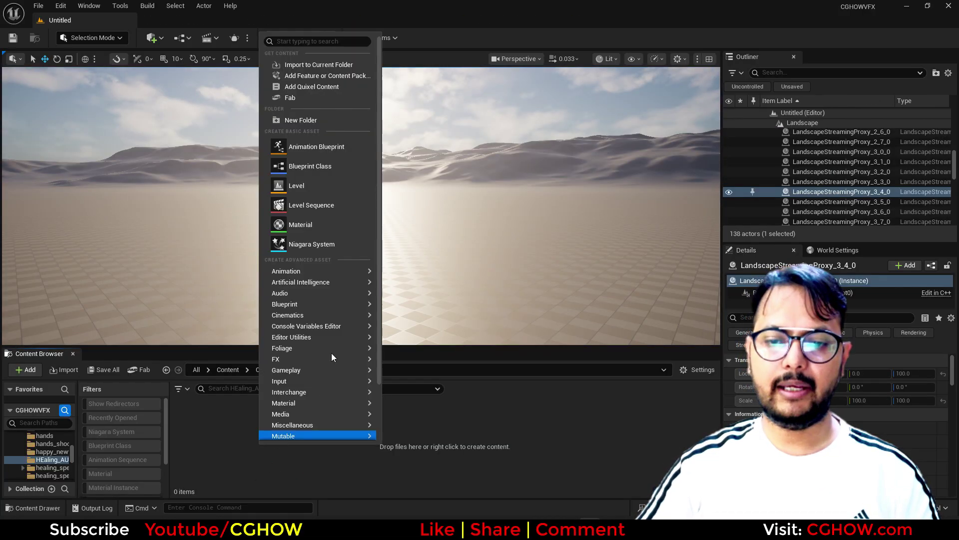
pyautogui.moveTo(331, 312)
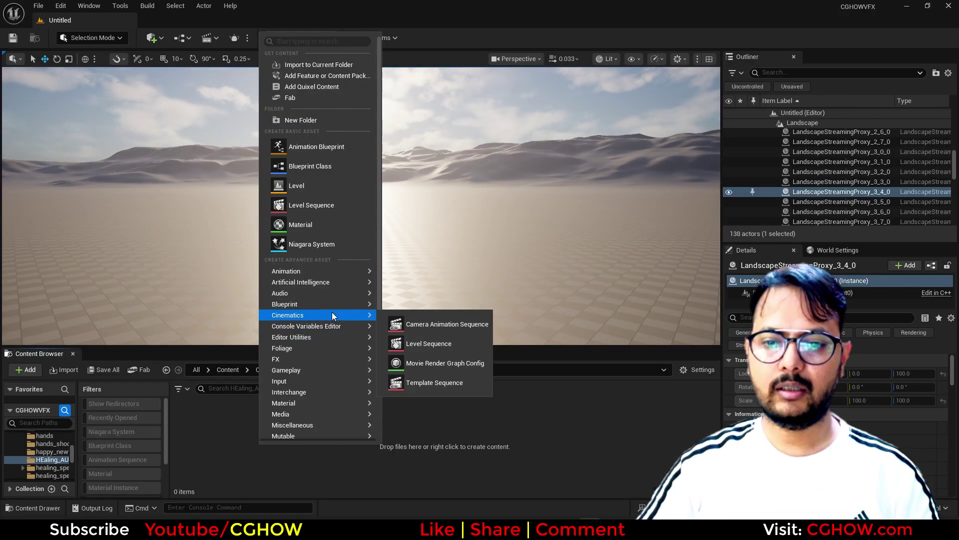
pyautogui.click(452, 337)
# - Name the sequence SEq, open it in Sequencer, and enlarge the Content Browser
pyautogui.write('SEq')
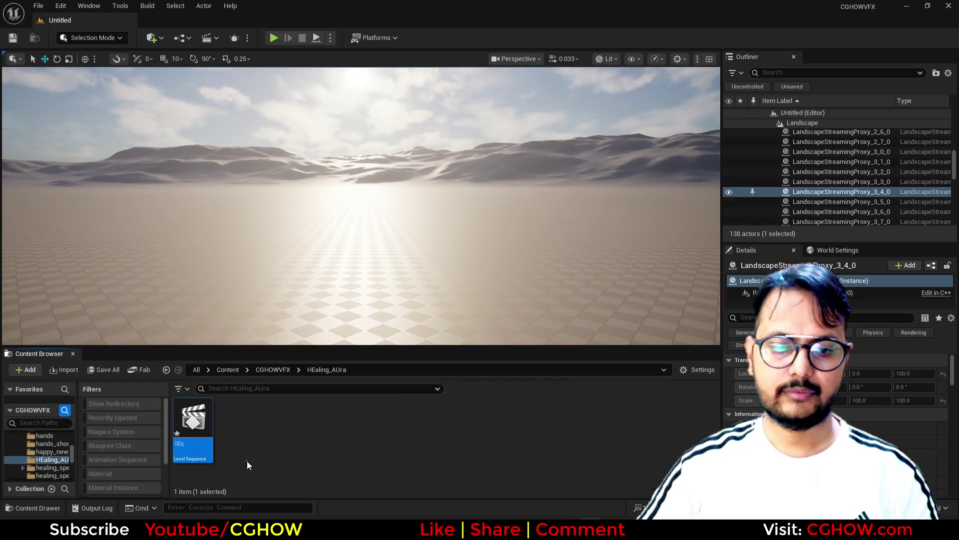
pyautogui.doubleClick(193, 427)
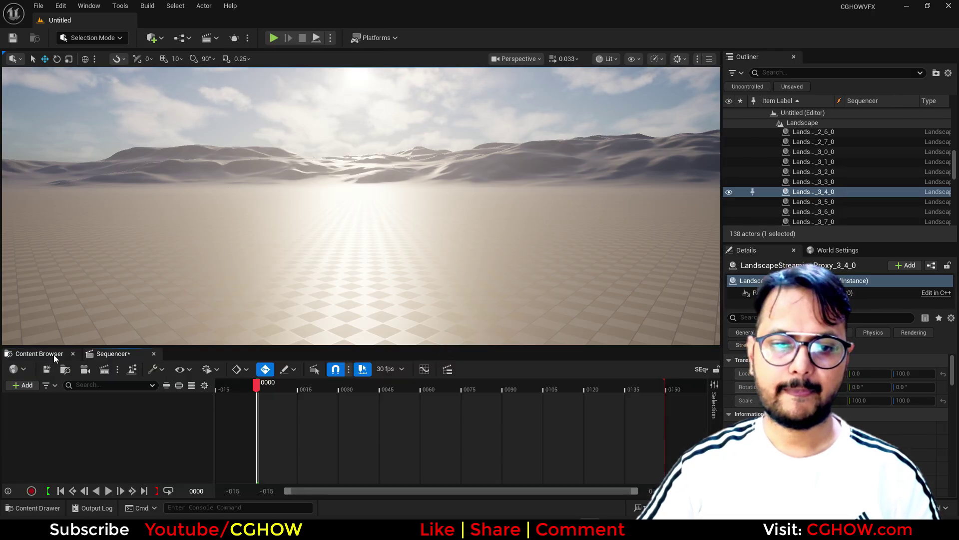
pyautogui.click(53, 355)
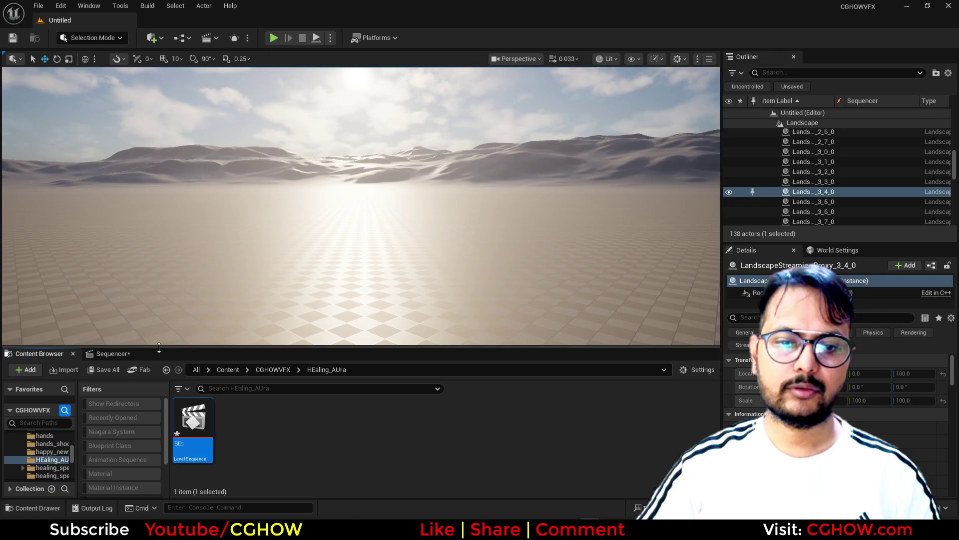
pyautogui.moveTo(159, 348); pyautogui.dragTo(159, 255)
# - Filter the CGHOWVFX folder by 'idle' and browse the 322 matching assets
pyautogui.moveTo(77, 371); pyautogui.dragTo(116, 372)
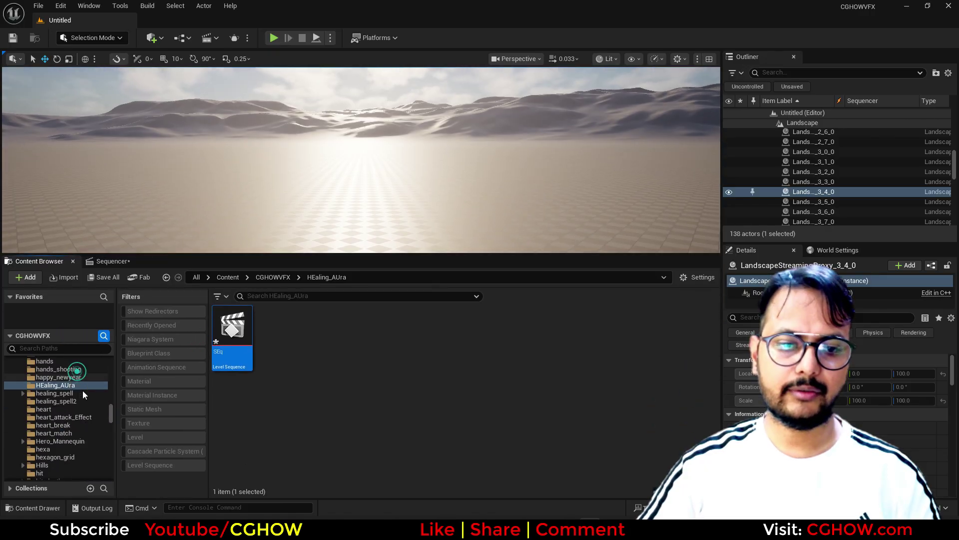
pyautogui.scroll(10, 83, 391)
pyautogui.click(269, 277)
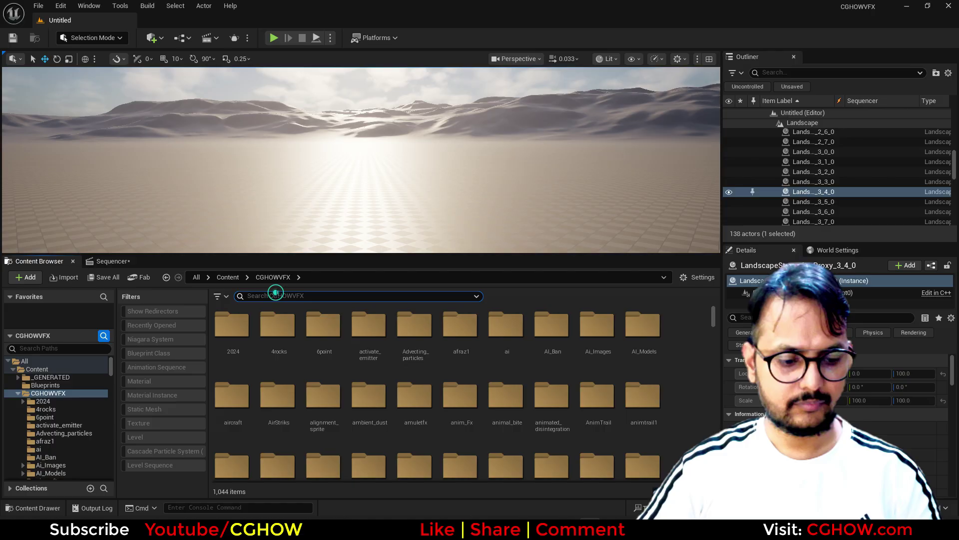
pyautogui.write('idle')
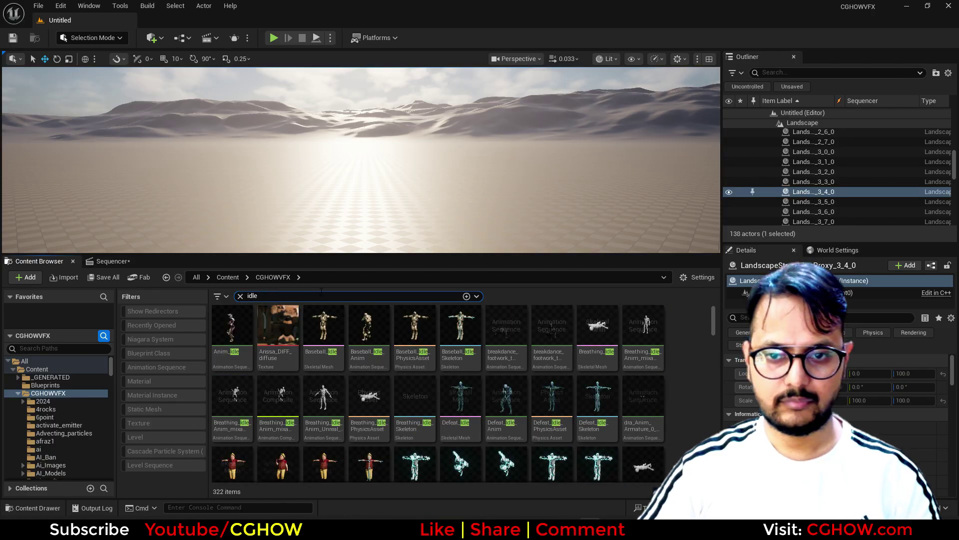
pyautogui.scroll(-5, 592, 398)
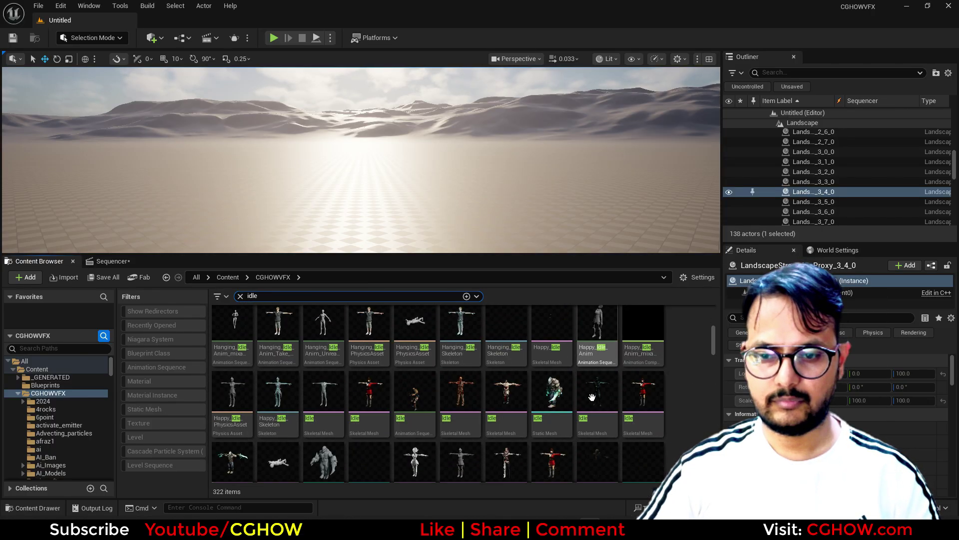
pyautogui.scroll(-3, 592, 397)
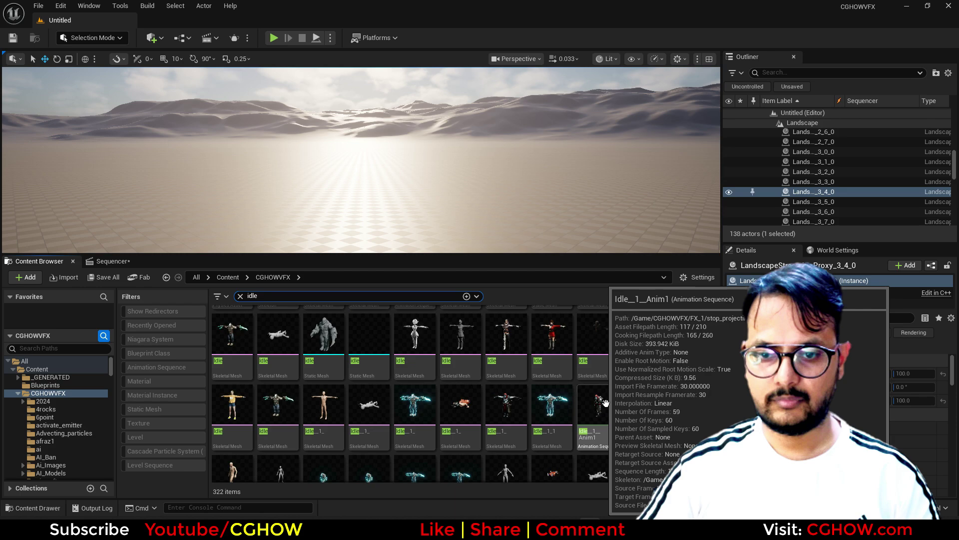
pyautogui.scroll(-5, 605, 402)
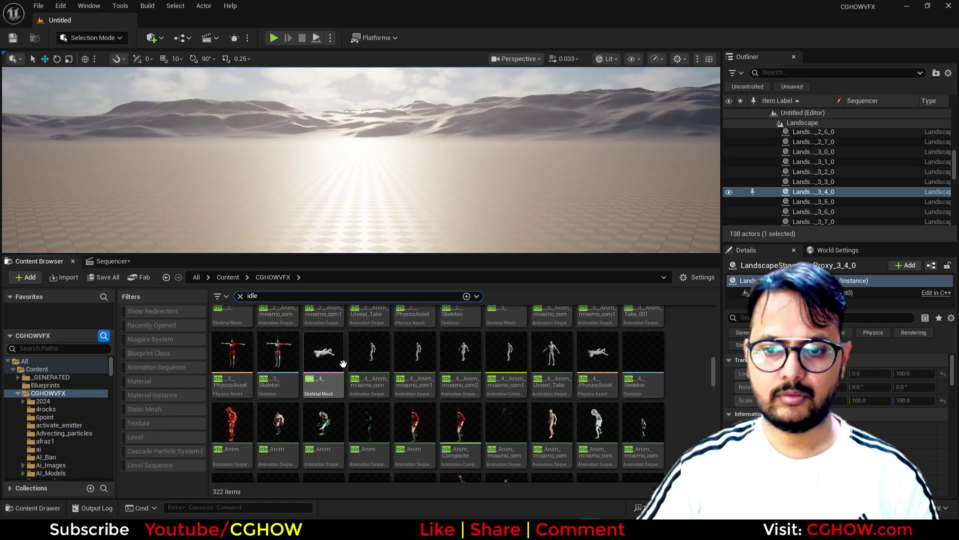
# - Preview the Idle_4 mixamo animation on the mannequin
pyautogui.click(370, 363)
pyautogui.doubleClick(370, 364)
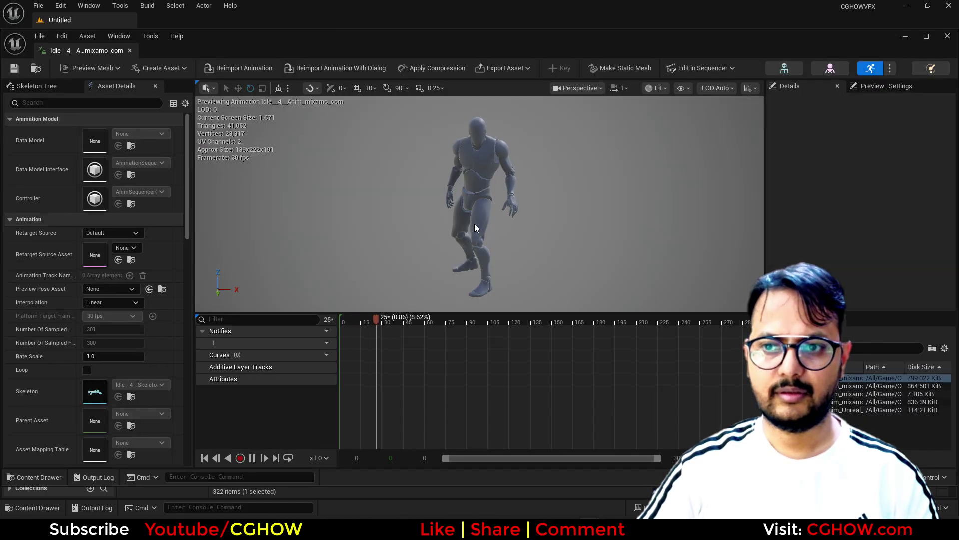
pyautogui.keyDown('alt'); pyautogui.moveTo(475, 225); pyautogui.dragTo(280, 222); pyautogui.keyUp('alt')
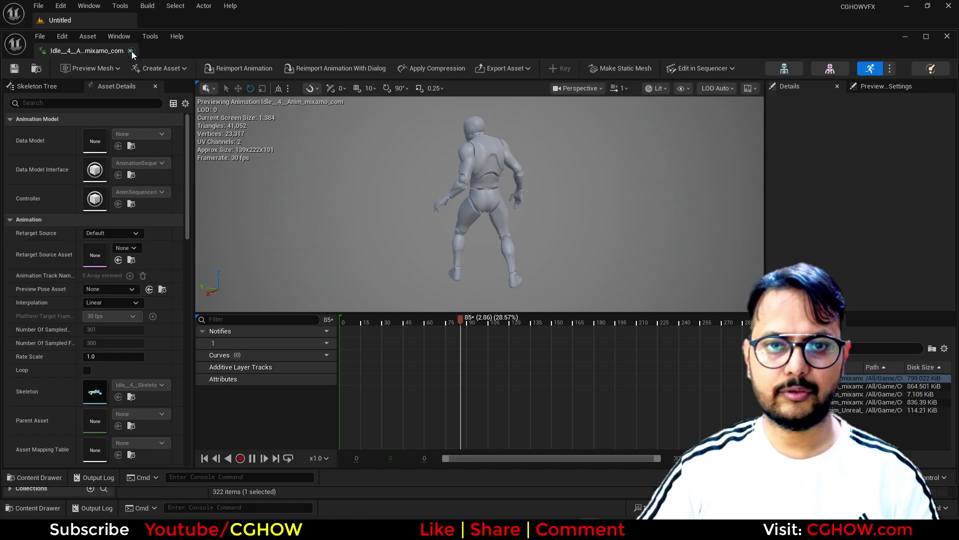
pyautogui.click(130, 50)
# - Drag the Idle_4 character into SEq and assign Idle_4 on its Animation track
pyautogui.moveTo(368, 360); pyautogui.dragTo(130, 334)
pyautogui.click(130, 336)
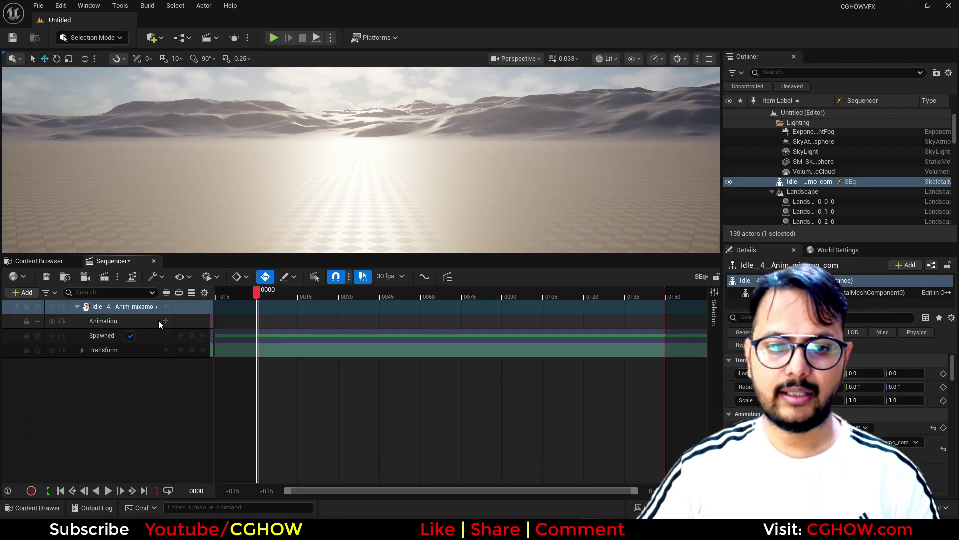
pyautogui.click(166, 321)
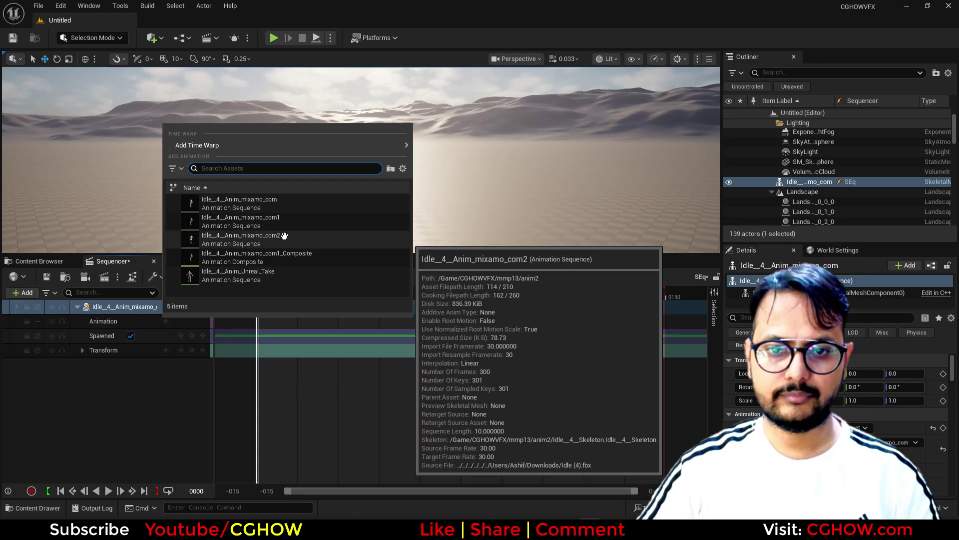
pyautogui.click(288, 203)
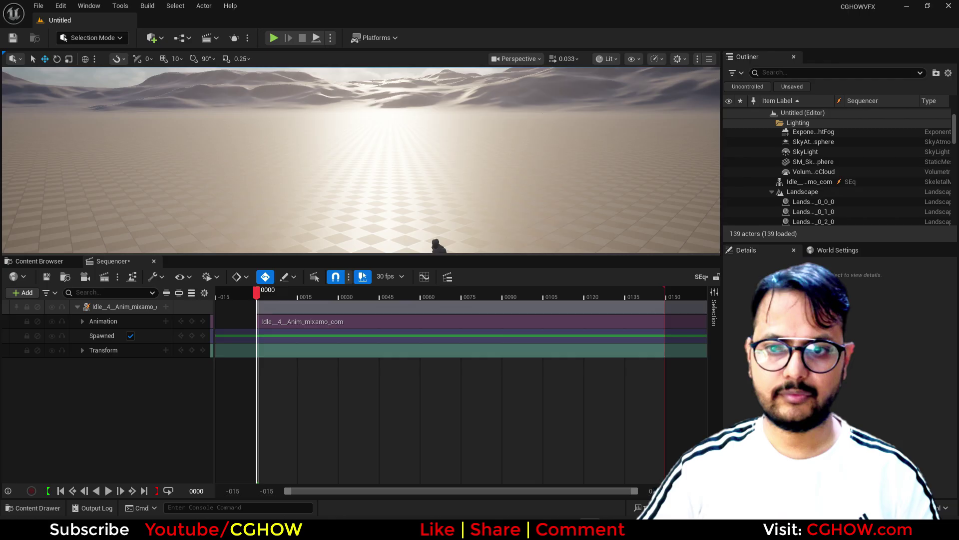
pyautogui.scroll(6, 395, 217)
pyautogui.moveTo(395, 218); pyautogui.dragTo(415, 254, button='right')
# - Fly the viewport toward the idle mannequin
pyautogui.rightClick(395, 218)
pyautogui.click(359, 145)
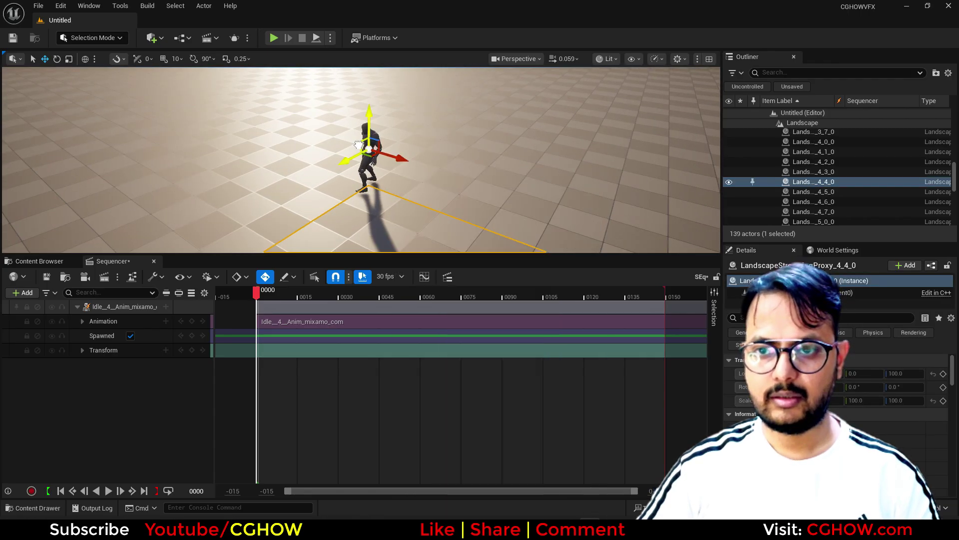
pyautogui.moveTo(359, 145); pyautogui.dragTo(430, 132, button='right')
pyautogui.scroll(5, 358, 145)
pyautogui.rightClick(358, 144)
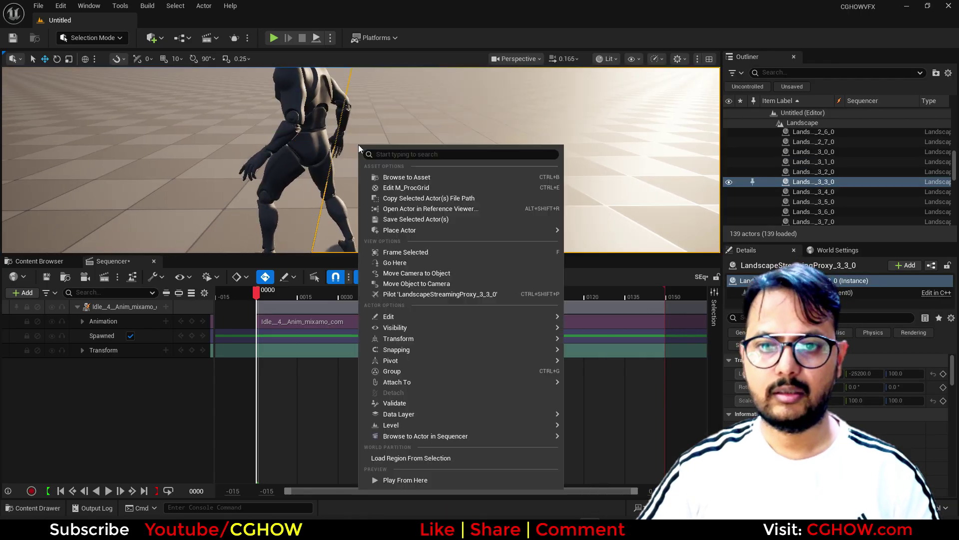
pyautogui.write('s')
pyautogui.press('s')
pyautogui.moveTo(289, 248)
pyautogui.mouseDown(button='right')
pyautogui.moveTo(280, 250)
pyautogui.moveTo(288, 249)
pyautogui.mouseUp(button='right')
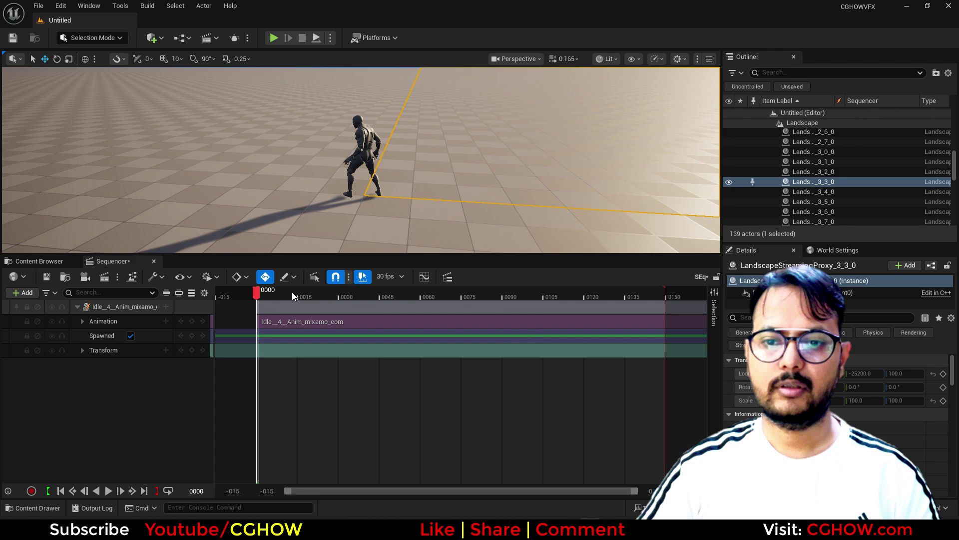
# - Scrub to frame 76 and line up the view behind the character
pyautogui.moveTo(293, 292); pyautogui.dragTo(453, 293)
pyautogui.moveTo(336, 287); pyautogui.dragTo(465, 293)
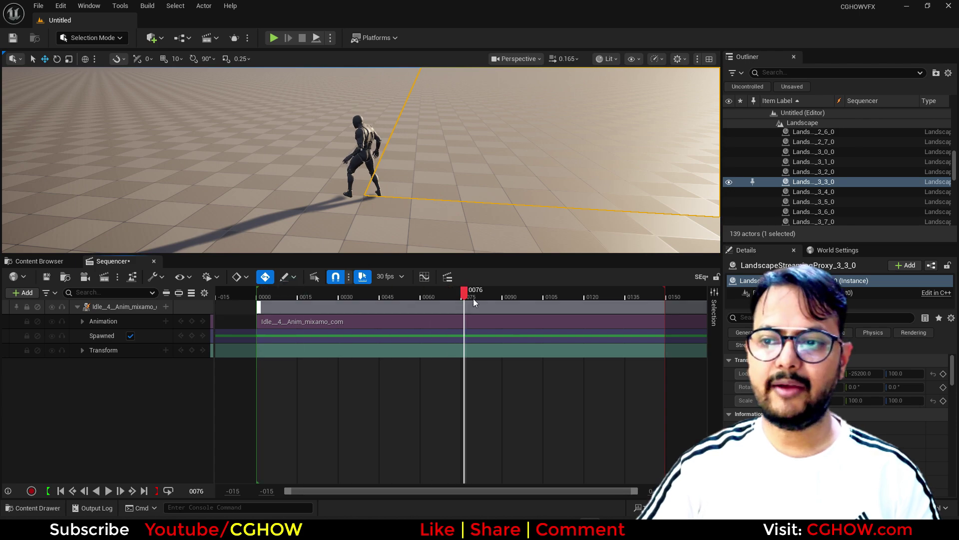
pyautogui.moveTo(460, 195); pyautogui.dragTo(468, 196, button='right')
pyautogui.press('w')
pyautogui.rightClick(444, 206)
pyautogui.moveTo(300, 200); pyautogui.dragTo(300, 200, button='right')
pyautogui.press('s')
pyautogui.press('w')
pyautogui.moveTo(445, 172); pyautogui.dragTo(445, 172, button='right')
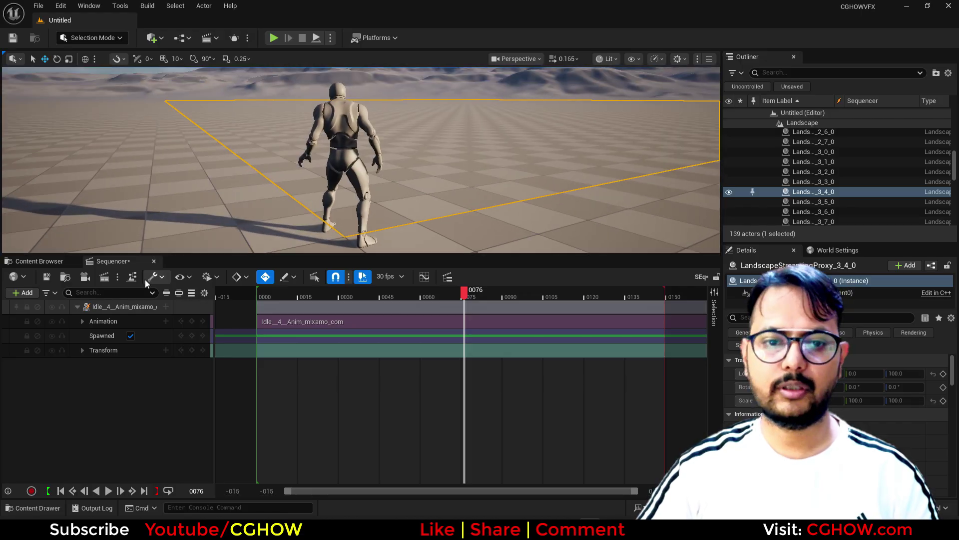
# - Add a cine camera and pilot it behind the mannequin, showing the desert
pyautogui.click(83, 278)
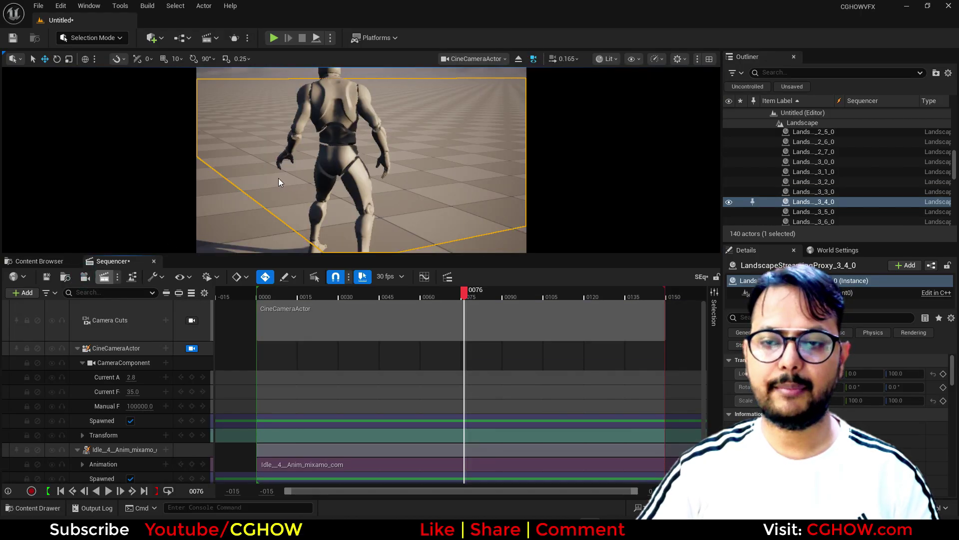
pyautogui.moveTo(279, 178); pyautogui.dragTo(278, 178, button='right')
pyautogui.press('s')
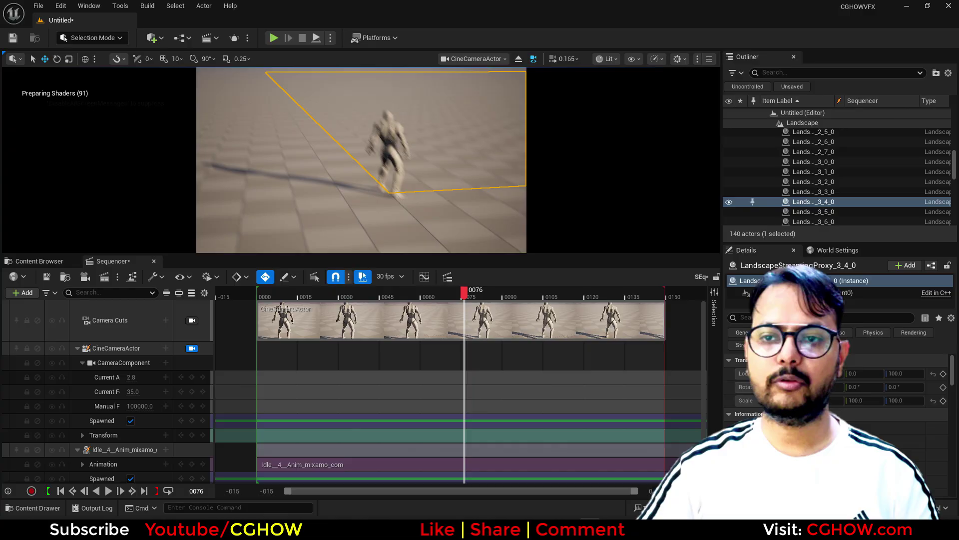
pyautogui.moveTo(444, 179); pyautogui.dragTo(434, 170, button='right')
pyautogui.press('w')
pyautogui.scroll(5, 444, 178)
pyautogui.moveTo(434, 169); pyautogui.dragTo(439, 172, button='right')
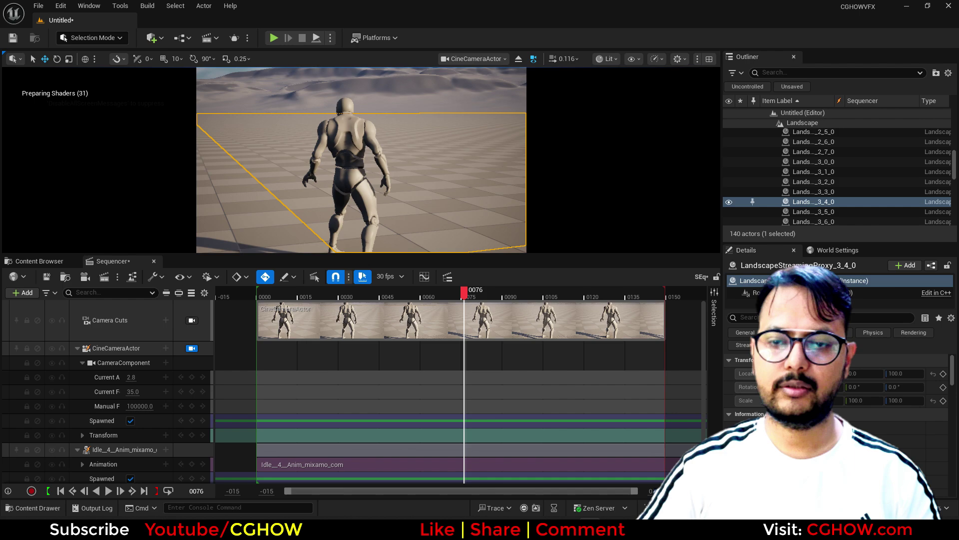
# - Lock the viewport to the Camera Cuts track and clear the selection
pyautogui.rightClick(429, 172)
pyautogui.click(253, 107)
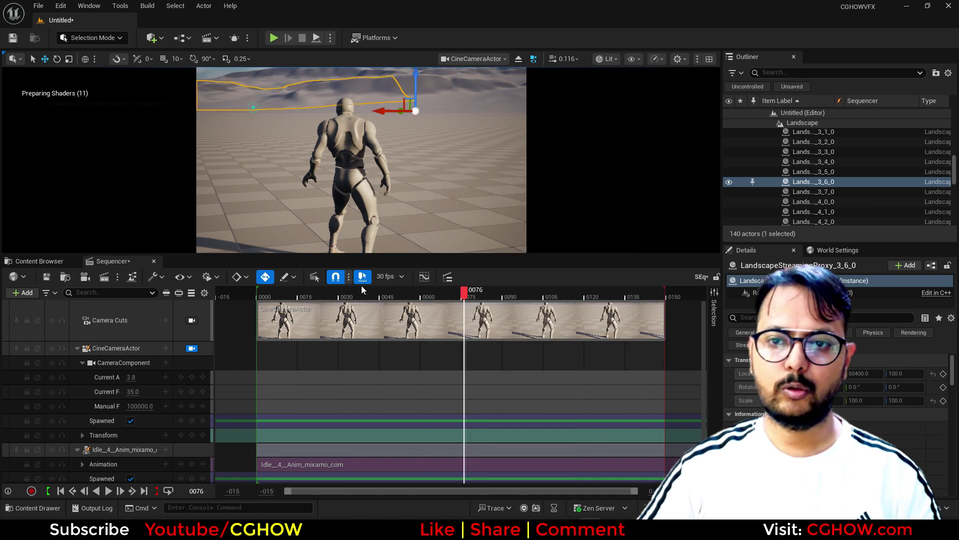
pyautogui.click(192, 320)
pyautogui.click(627, 157)
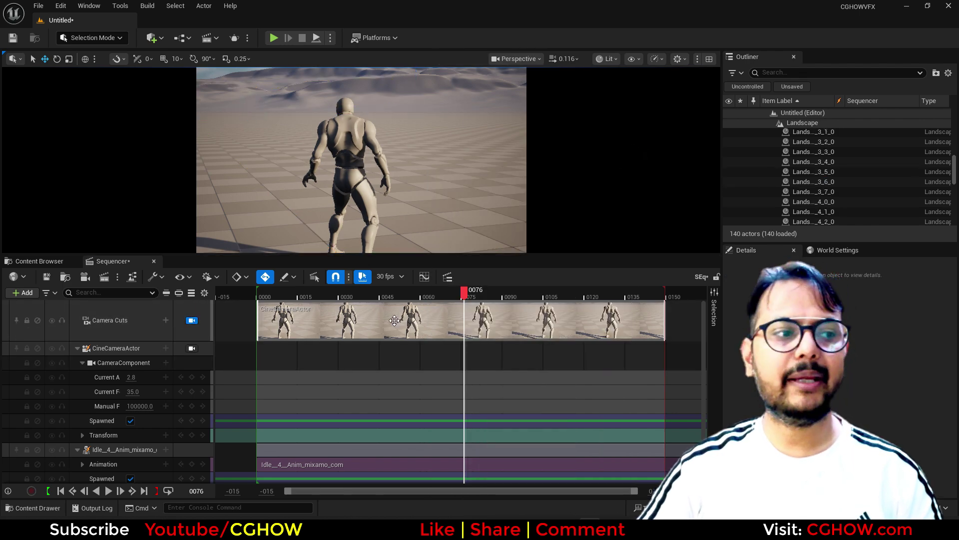
# - Save the SEq level sequence
pyautogui.scroll(5, 829, 165)
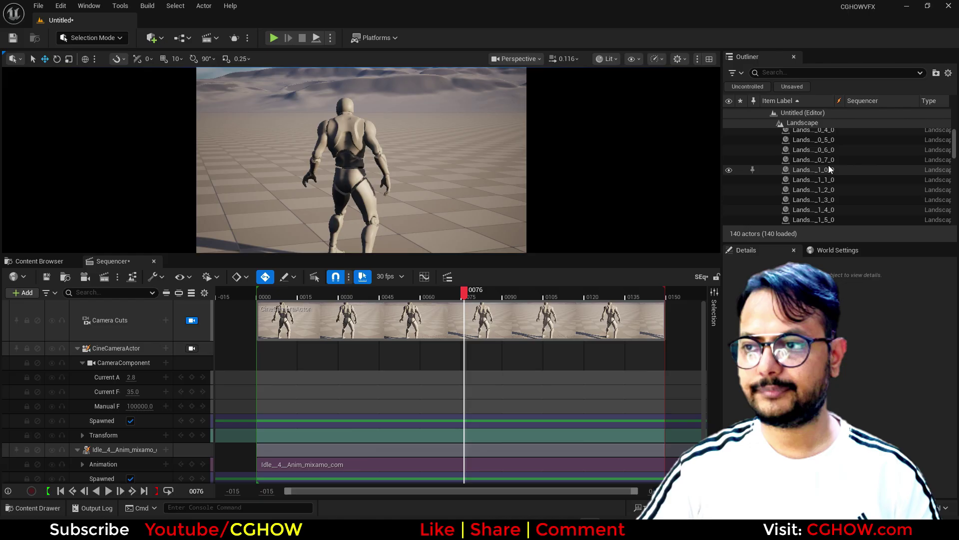
pyautogui.click(812, 143)
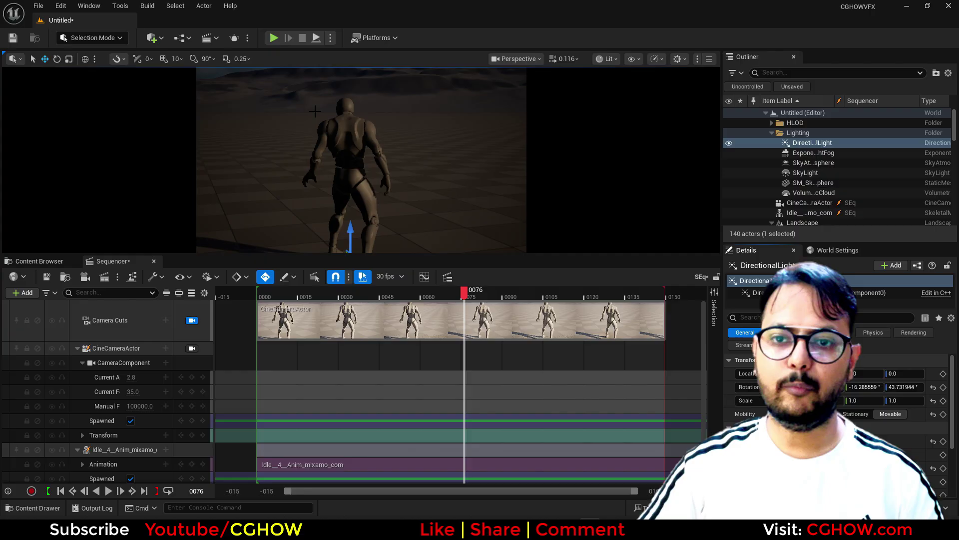
pyautogui.click(46, 276)
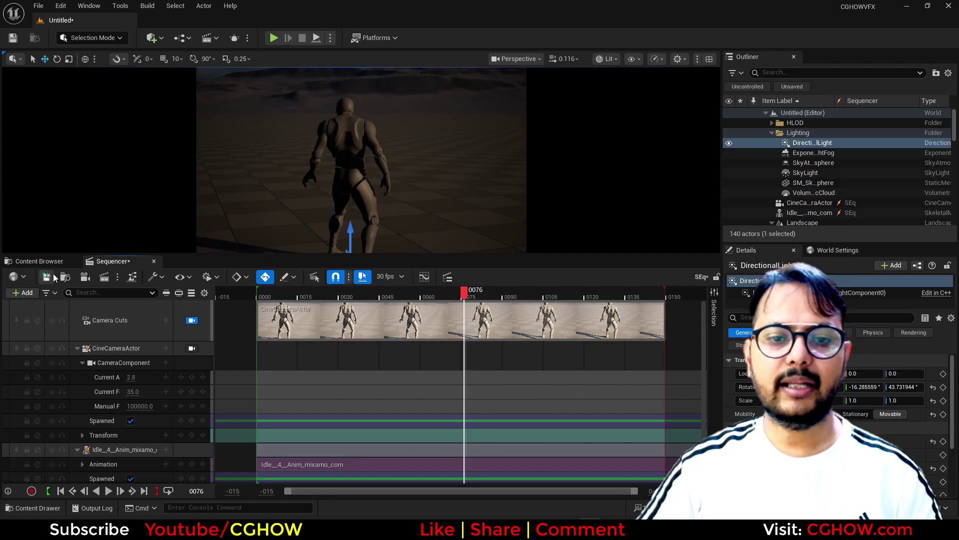
pyautogui.click(55, 262)
# - Place a Rect Light in the level with a green light colour
pyautogui.click(150, 37)
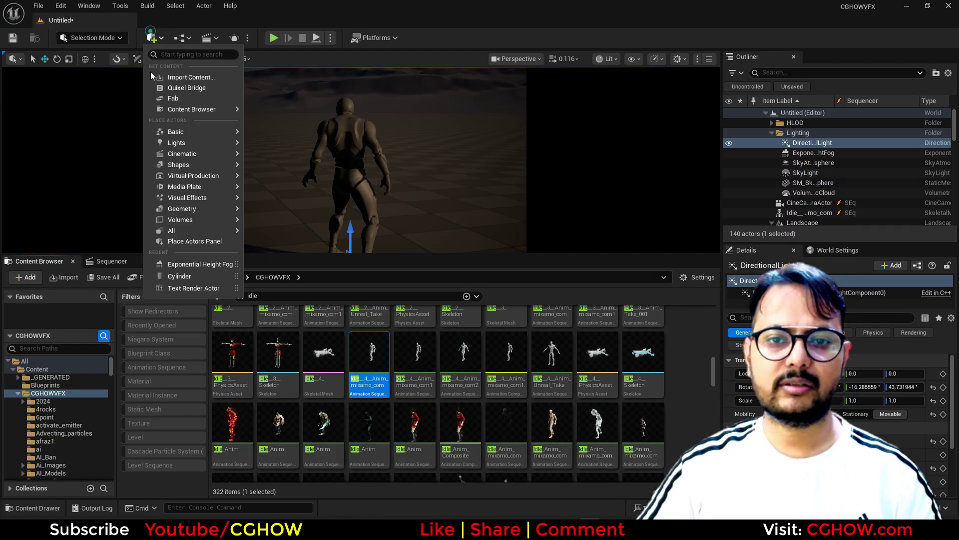
pyautogui.moveTo(215, 153)
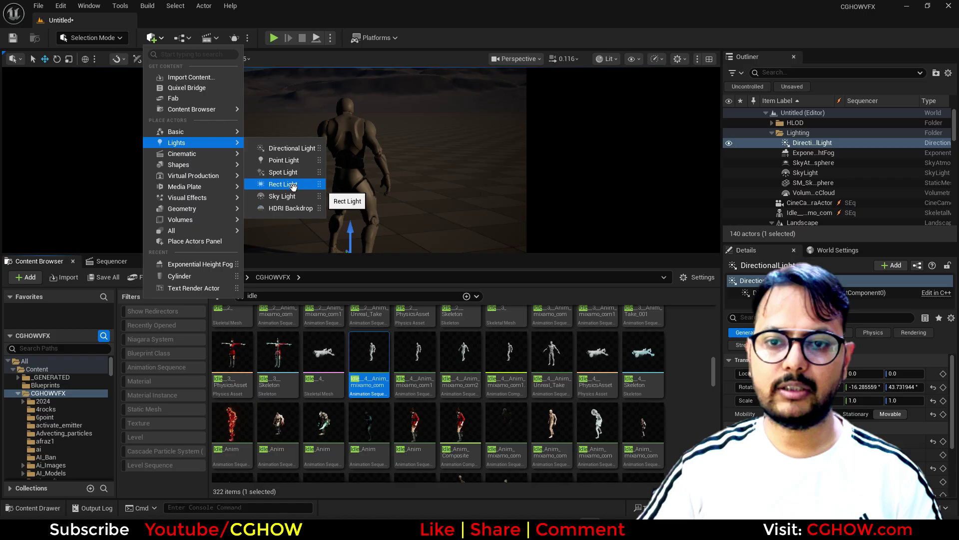
pyautogui.click(294, 184)
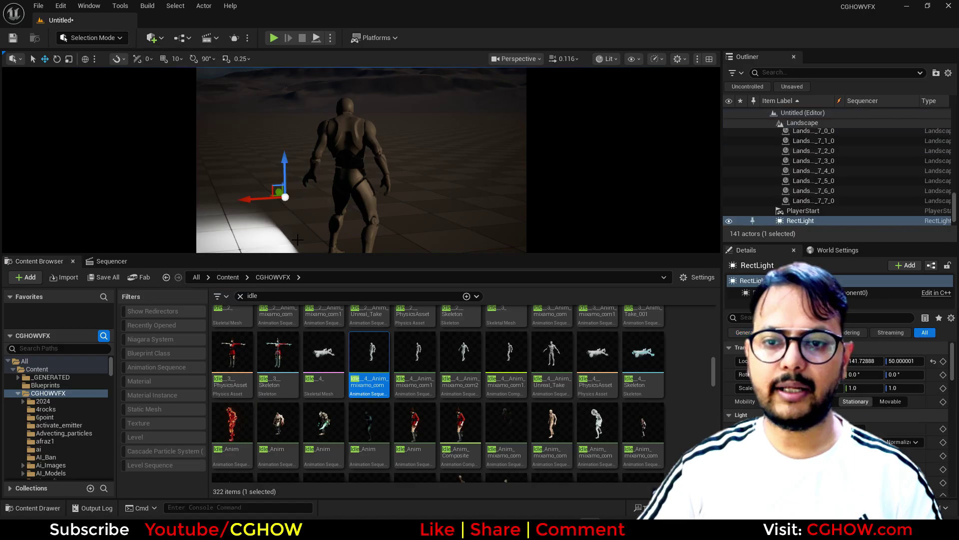
pyautogui.click(827, 455)
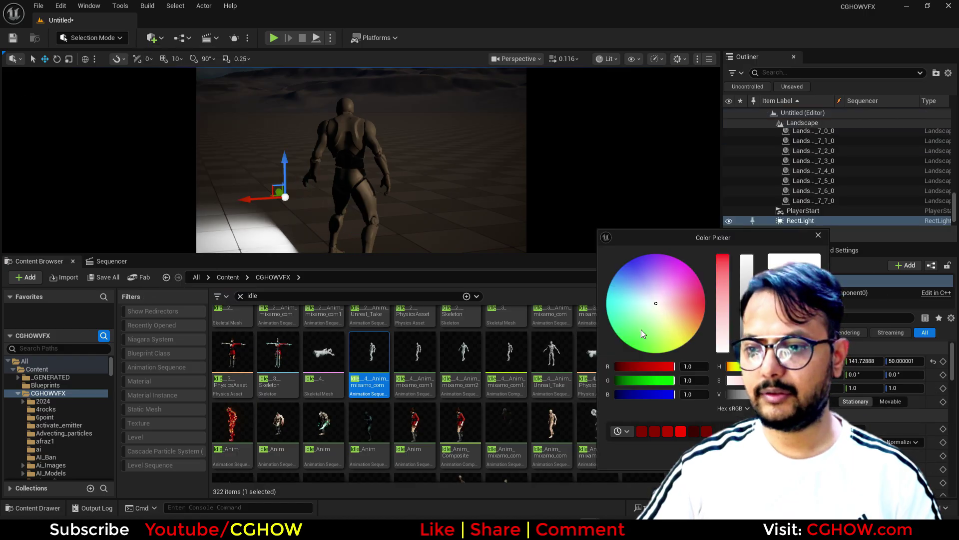
pyautogui.moveTo(642, 333); pyautogui.dragTo(632, 334)
pyautogui.click(767, 456)
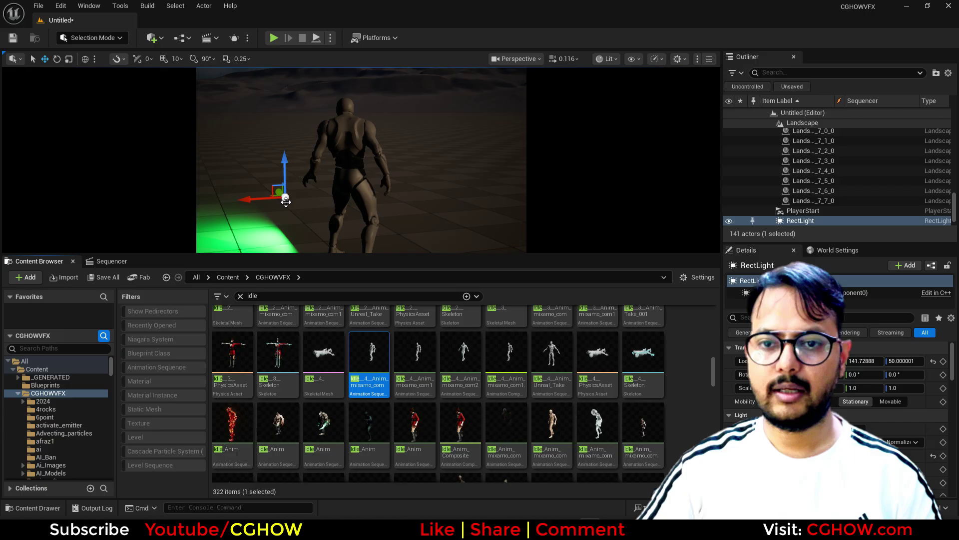
# - Rotate the rect light in local space to aim at the character's back
pyautogui.press('e')
pyautogui.moveTo(250, 206); pyautogui.dragTo(215, 206)
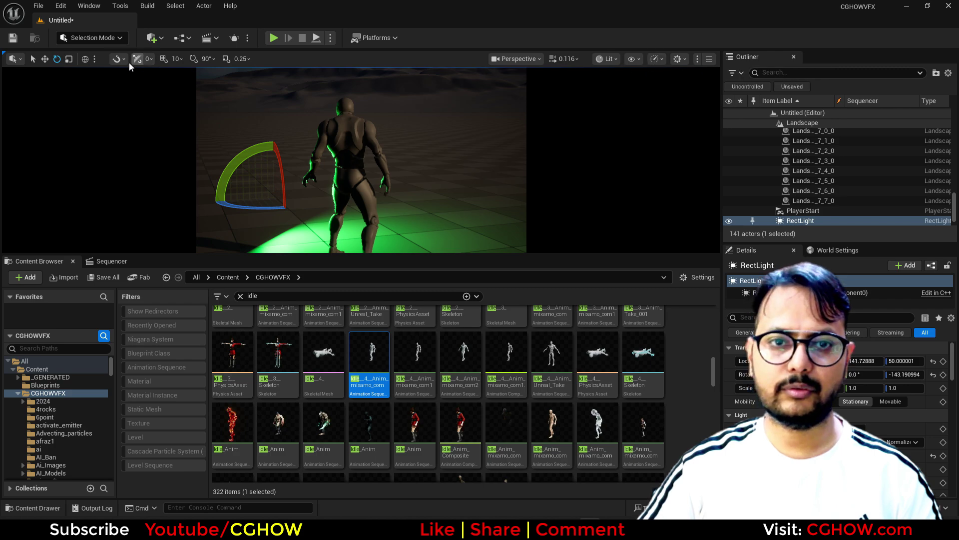
pyautogui.click(84, 60)
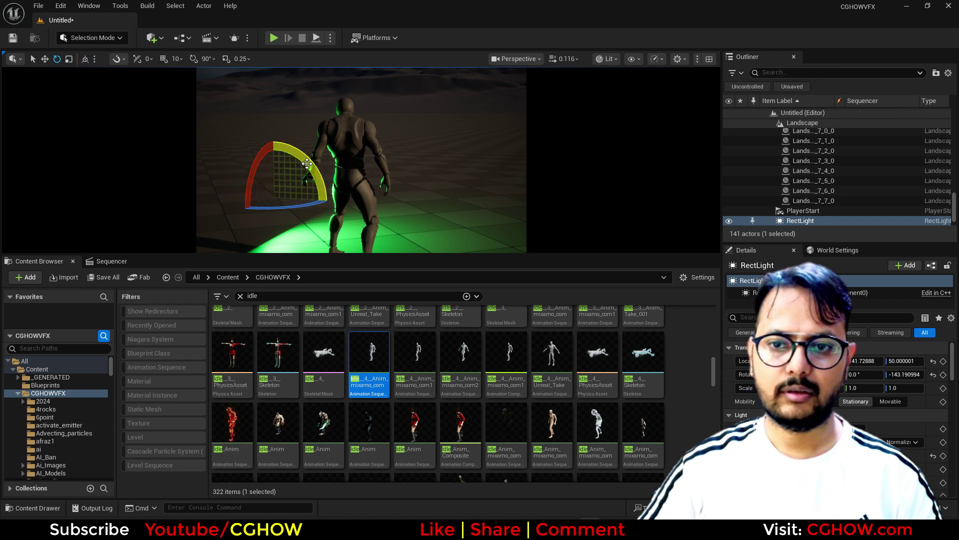
pyautogui.moveTo(307, 163); pyautogui.dragTo(434, 191)
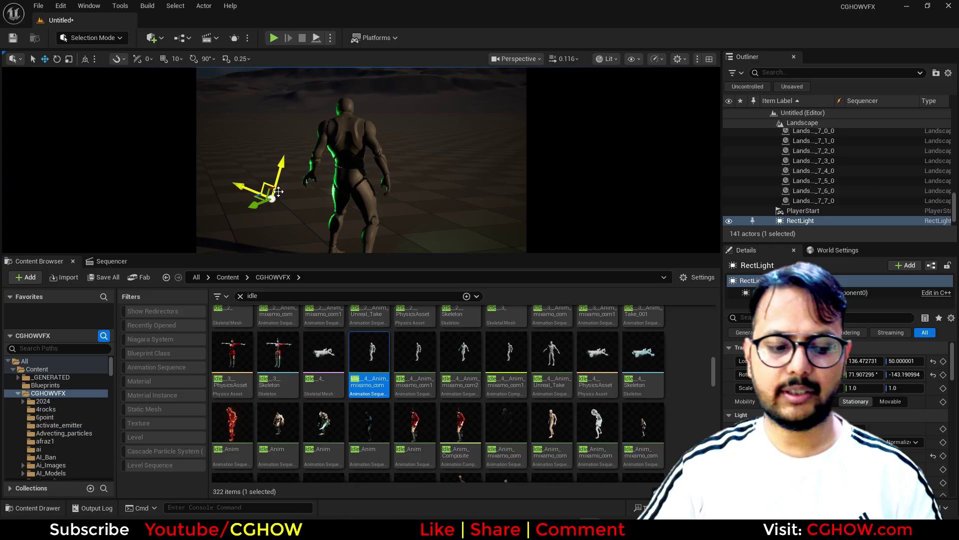
# - Duplicate the light as RectLight2 and turn it toward the character's other side
pyautogui.click(85, 60)
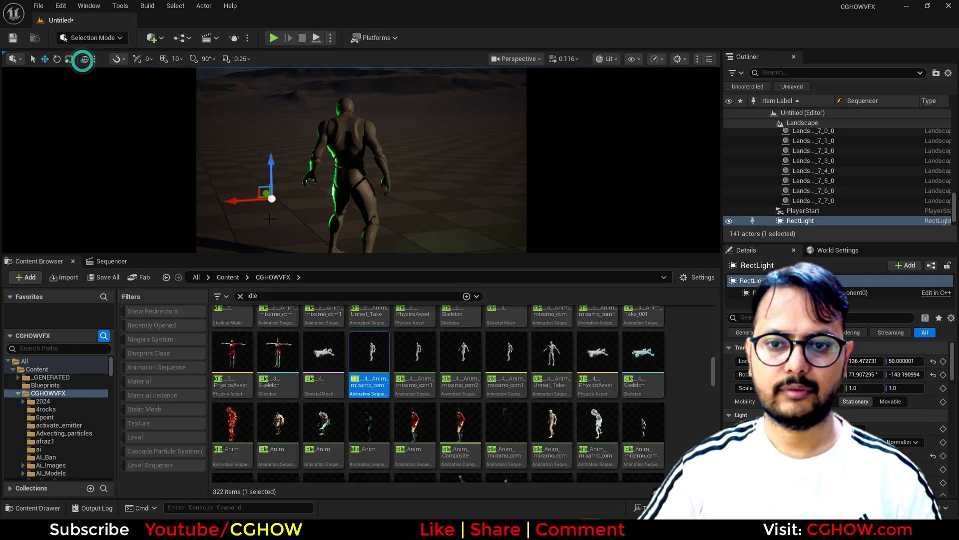
pyautogui.keyDown('alt'); pyautogui.moveTo(237, 201); pyautogui.dragTo(362, 201); pyautogui.keyUp('alt')
pyautogui.press('e')
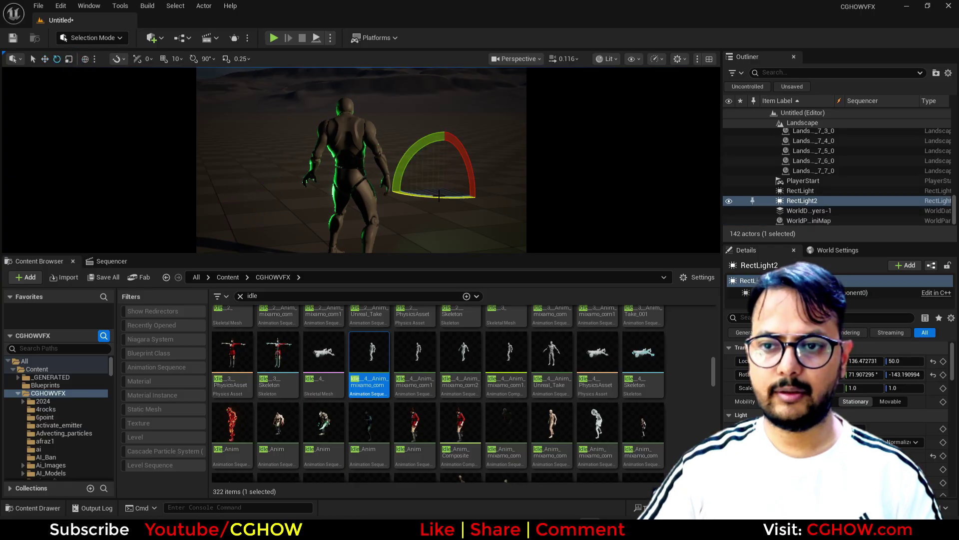
pyautogui.moveTo(442, 197); pyautogui.dragTo(444, 197)
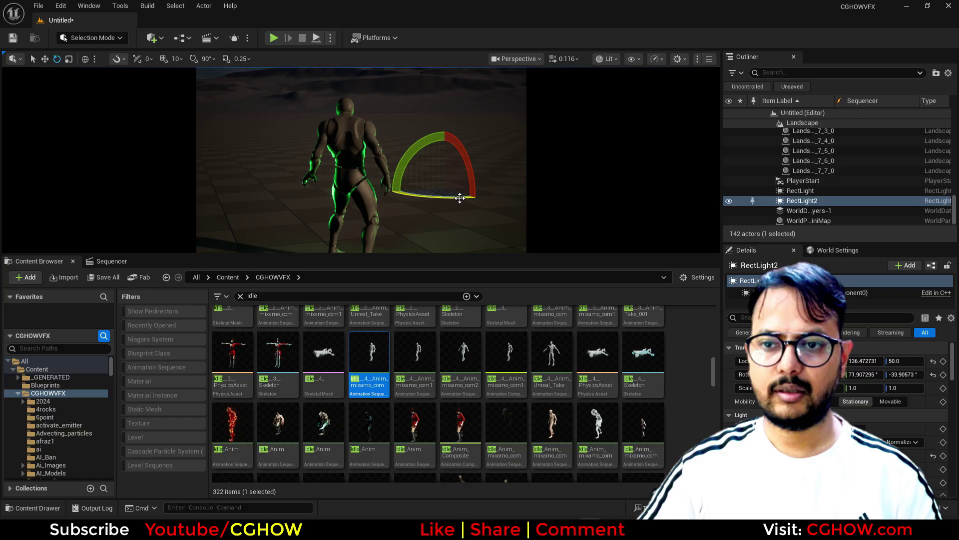
pyautogui.press('w')
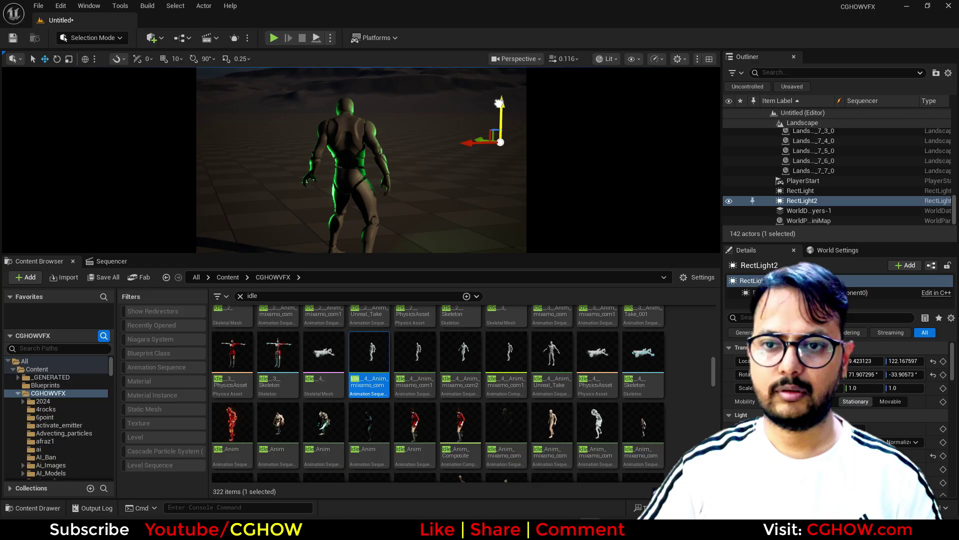
pyautogui.click(460, 153)
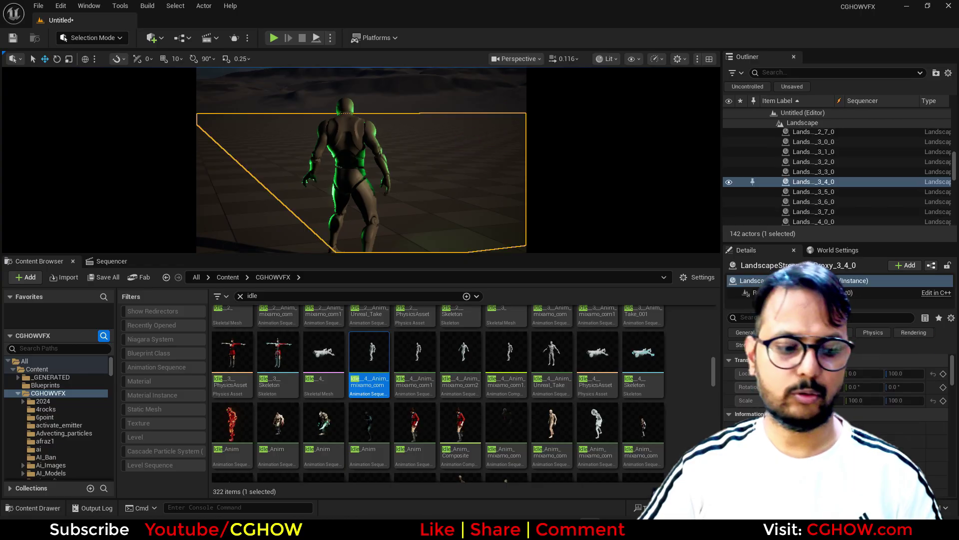
# - Preview the green rim lighting in game view by playing the sequence
pyautogui.press('g')
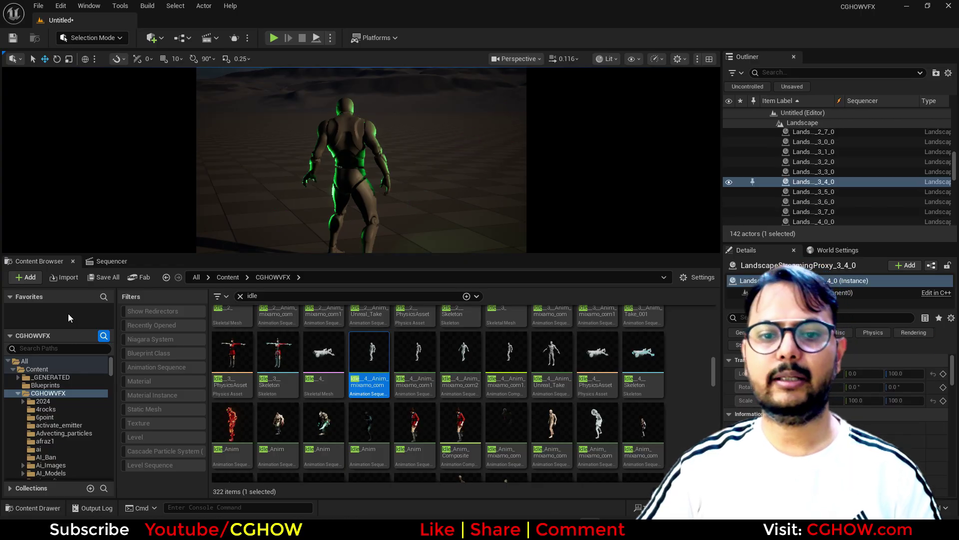
pyautogui.click(108, 261)
pyautogui.click(108, 491)
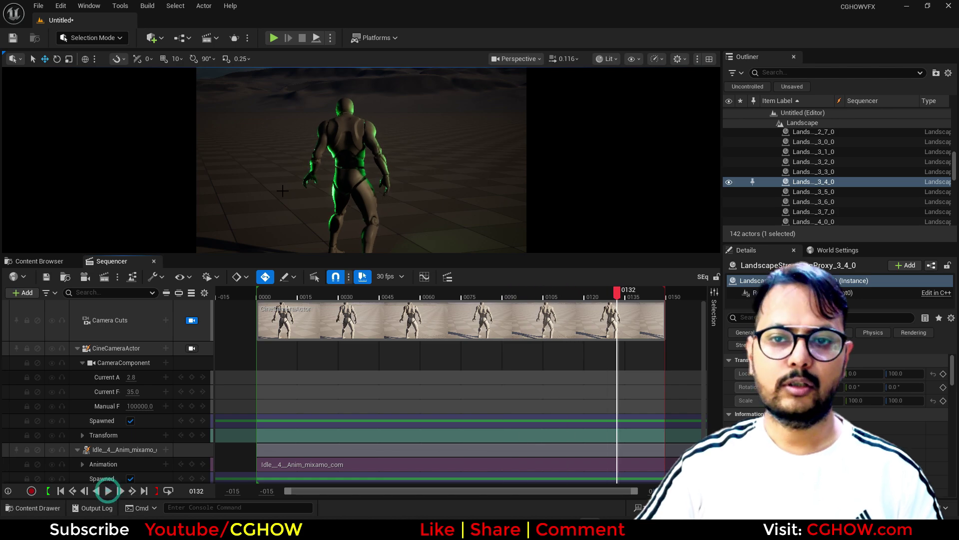
pyautogui.click(50, 262)
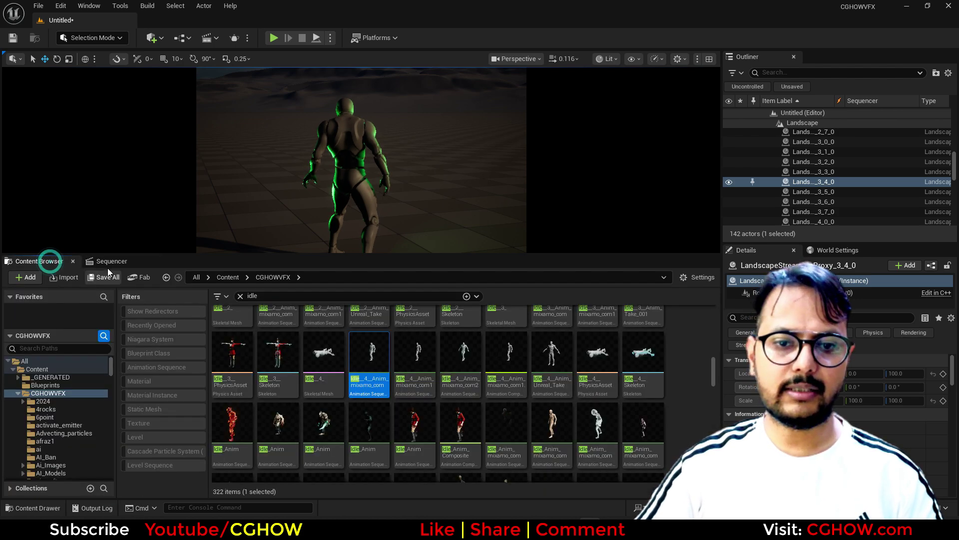
# - Save the current level as the map 'aura'
pyautogui.click(107, 260)
pyautogui.click(65, 279)
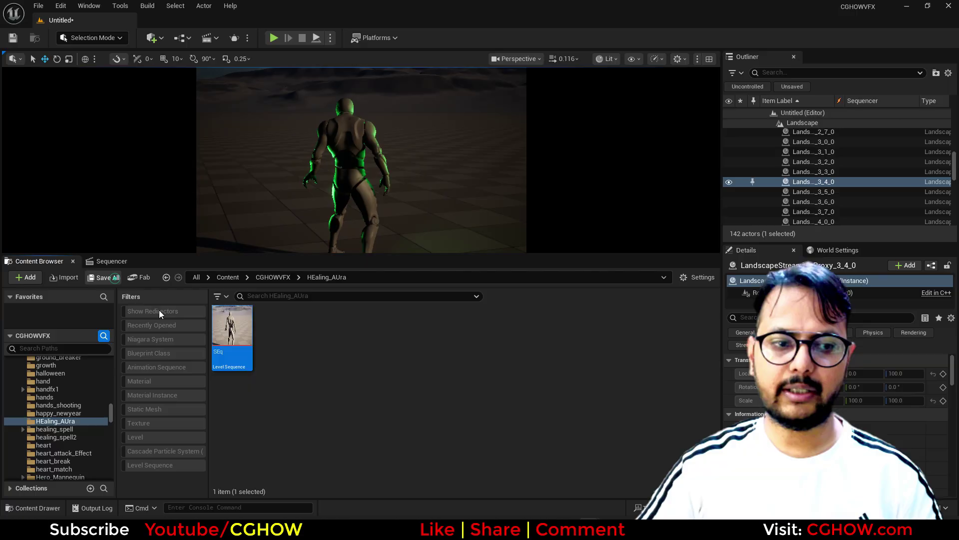
pyautogui.click(107, 278)
pyautogui.click(554, 379)
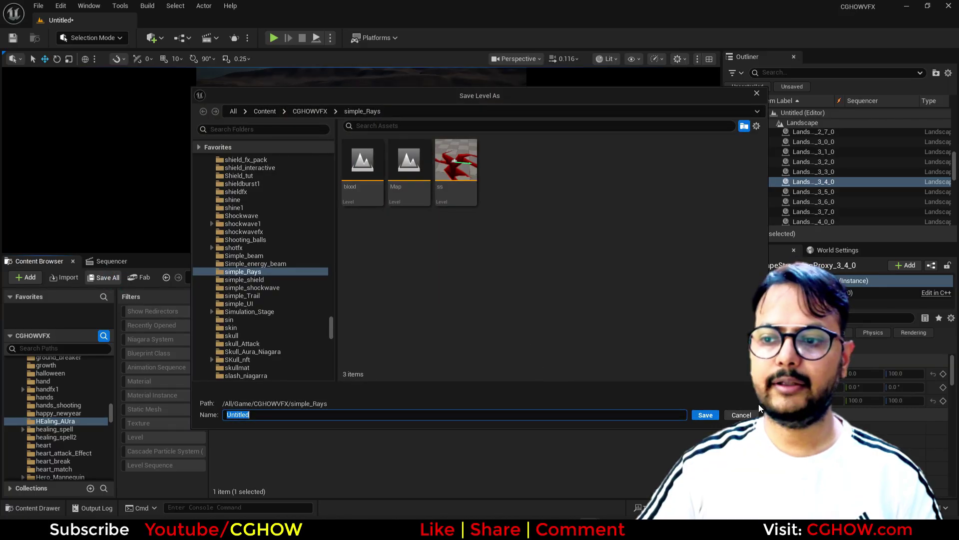
pyautogui.click(750, 414)
pyautogui.click(12, 39)
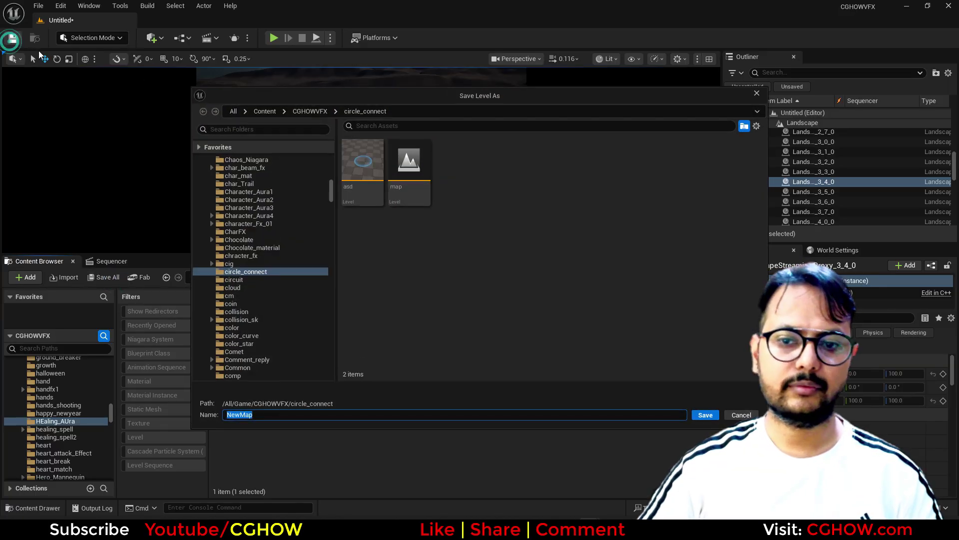
pyautogui.write('aura')
pyautogui.press('Return')
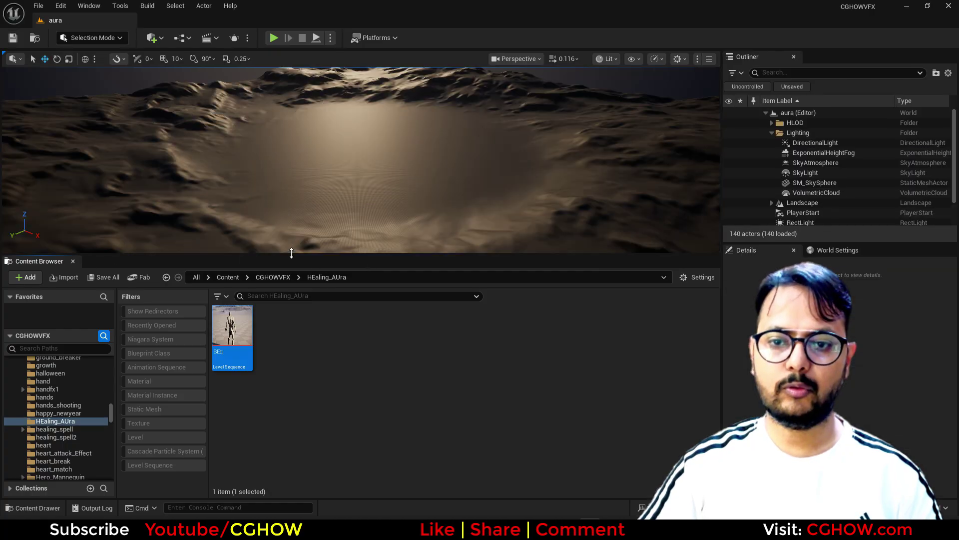
# - Open the SEq level sequence and resize the viewport and asset panels
pyautogui.click(291, 255)
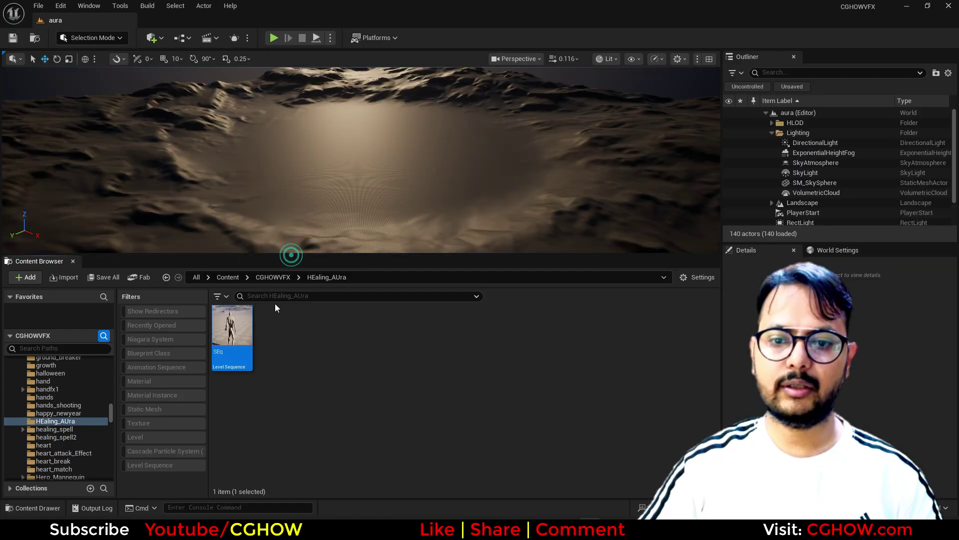
pyautogui.doubleClick(240, 345)
pyautogui.click(55, 261)
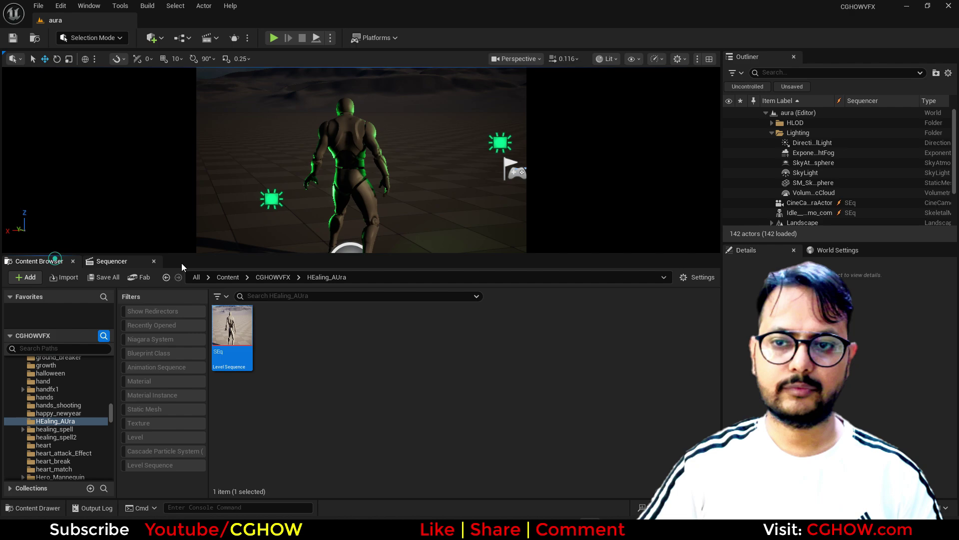
pyautogui.moveTo(244, 255); pyautogui.dragTo(244, 306)
pyautogui.click(109, 312)
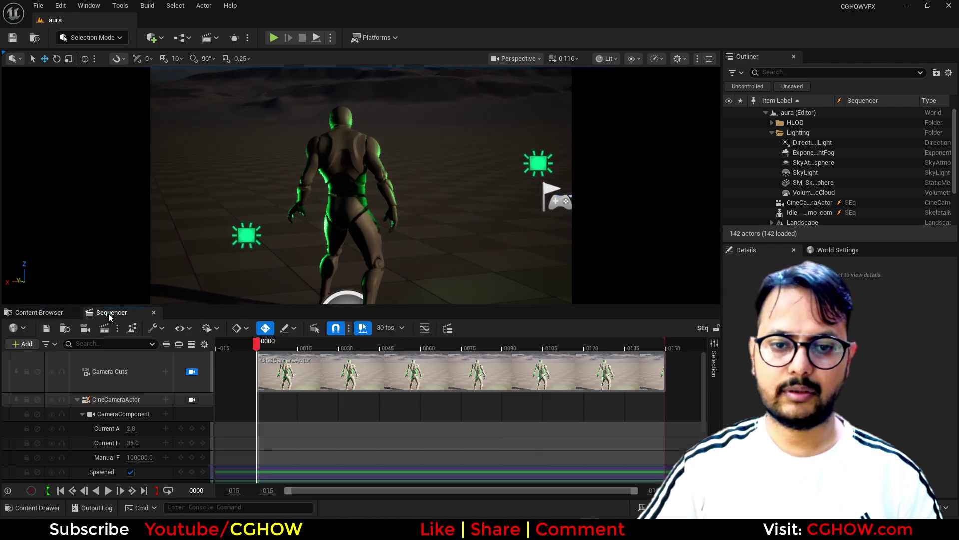
pyautogui.click(43, 313)
pyautogui.moveTo(110, 438); pyautogui.dragTo(111, 392)
# - Find the T_Ring02 texture in CGHOWVFX by filtering textures for 'ring'
pyautogui.click(275, 329)
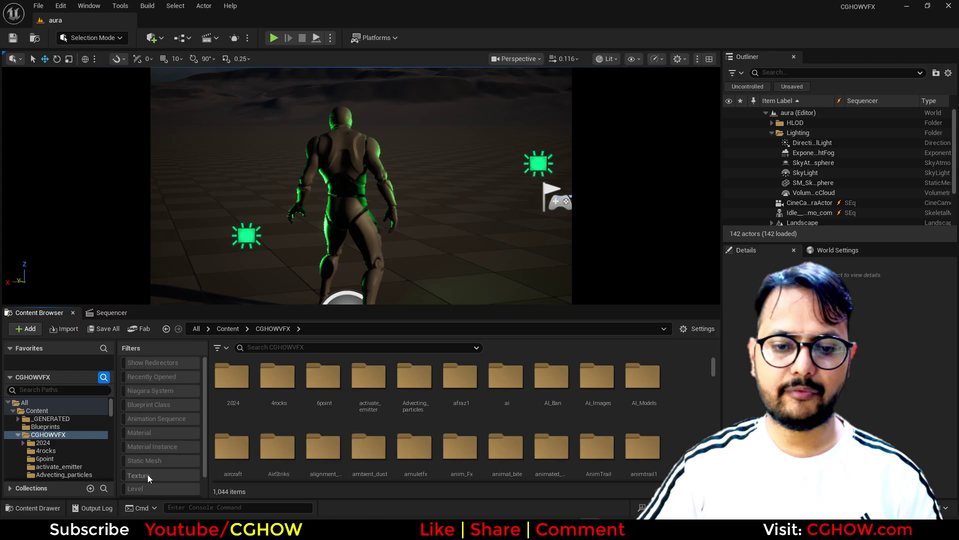
pyautogui.click(147, 475)
pyautogui.click(308, 345)
pyautogui.write('ring')
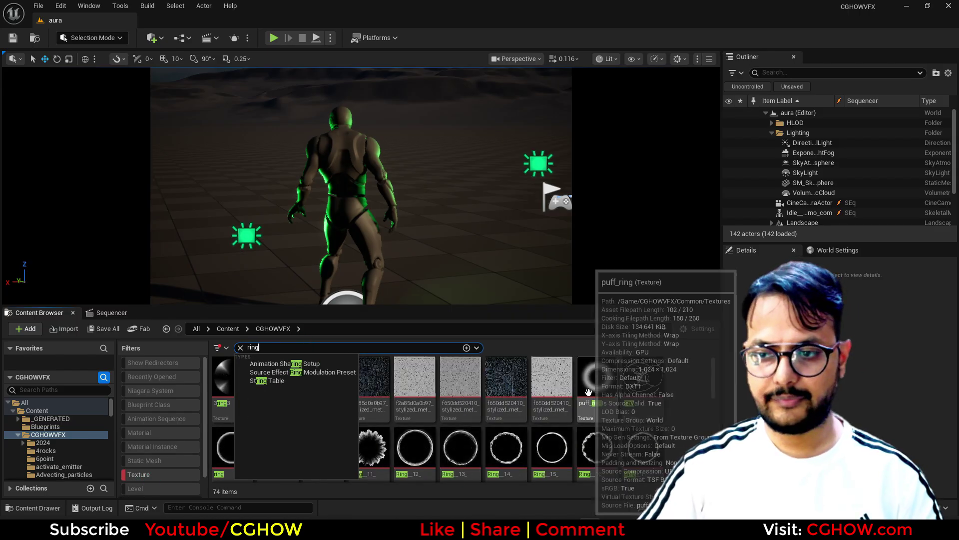
pyautogui.click(589, 393)
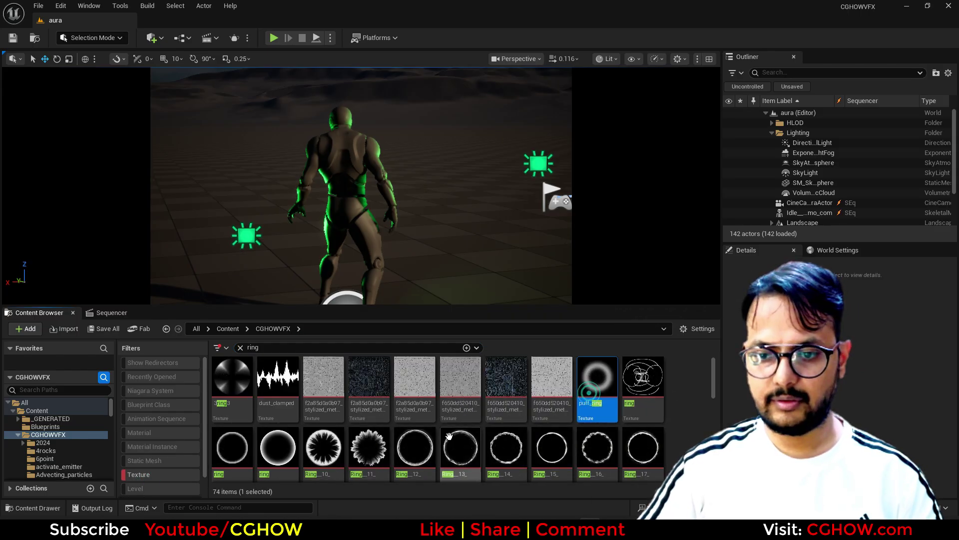
pyautogui.scroll(-3, 595, 425)
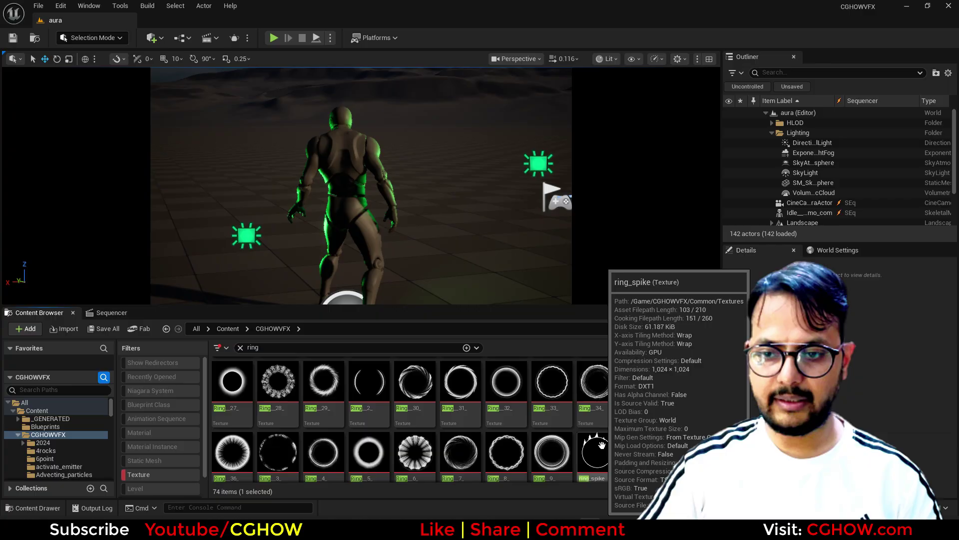
pyautogui.scroll(-3, 602, 440)
pyautogui.scroll(-3, 619, 422)
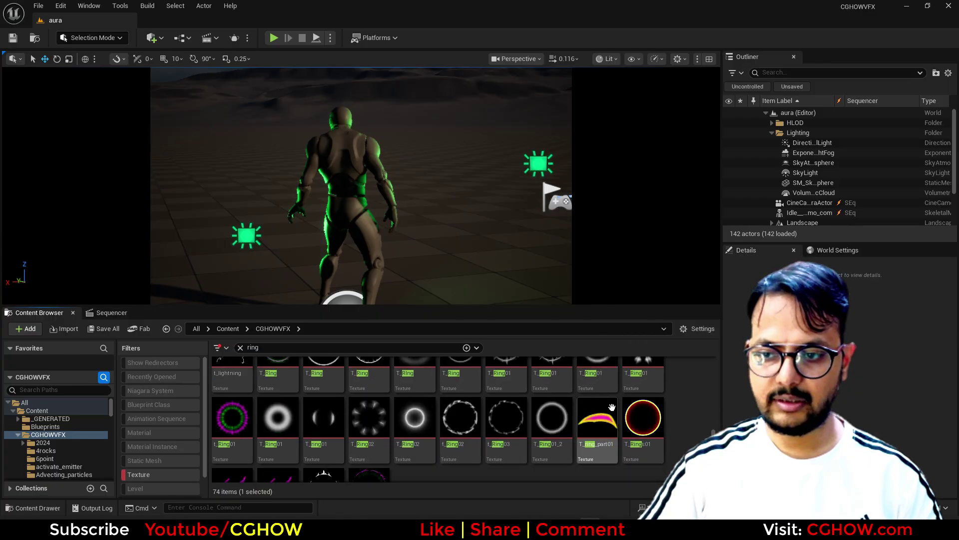
pyautogui.click(413, 393)
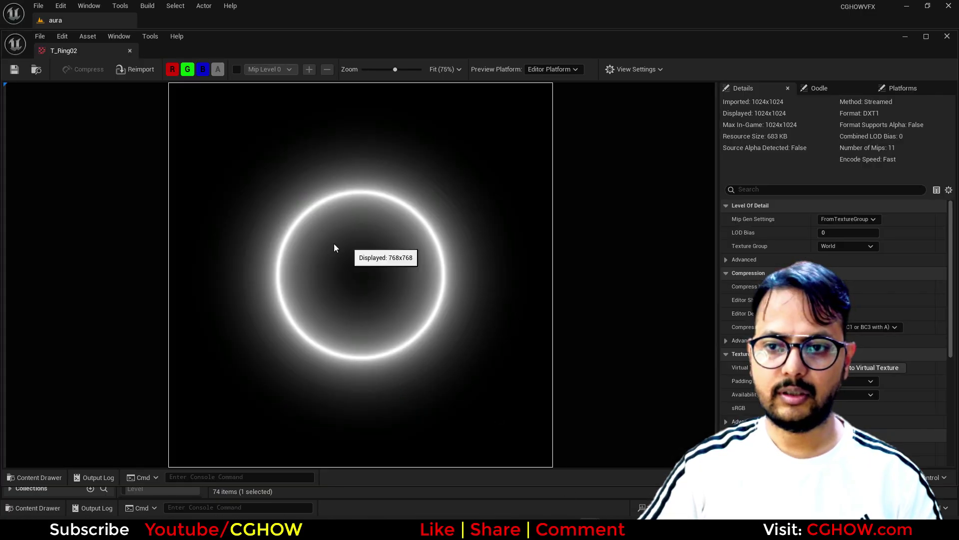
pyautogui.click(130, 51)
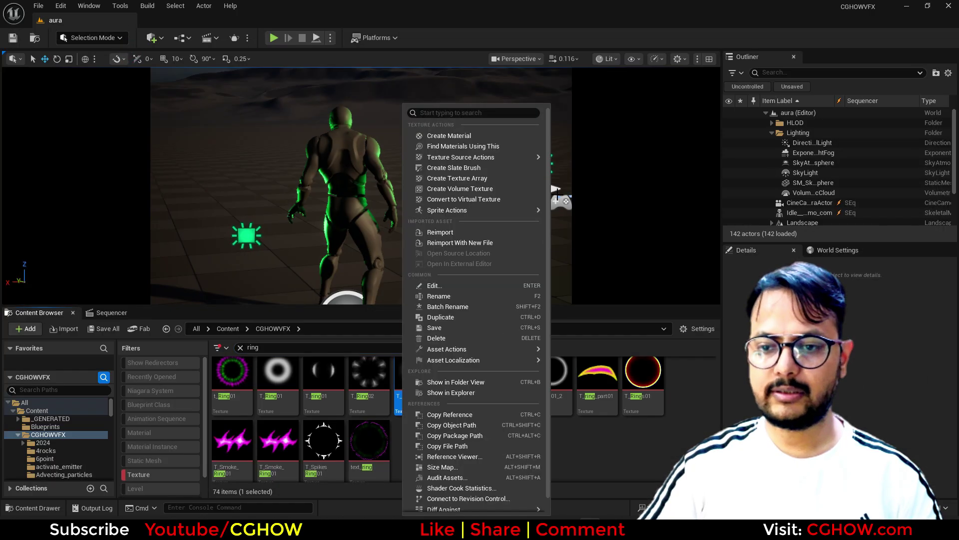
# - Create a material from T_Ring02 and rename it M_RIng
pyautogui.click(464, 136)
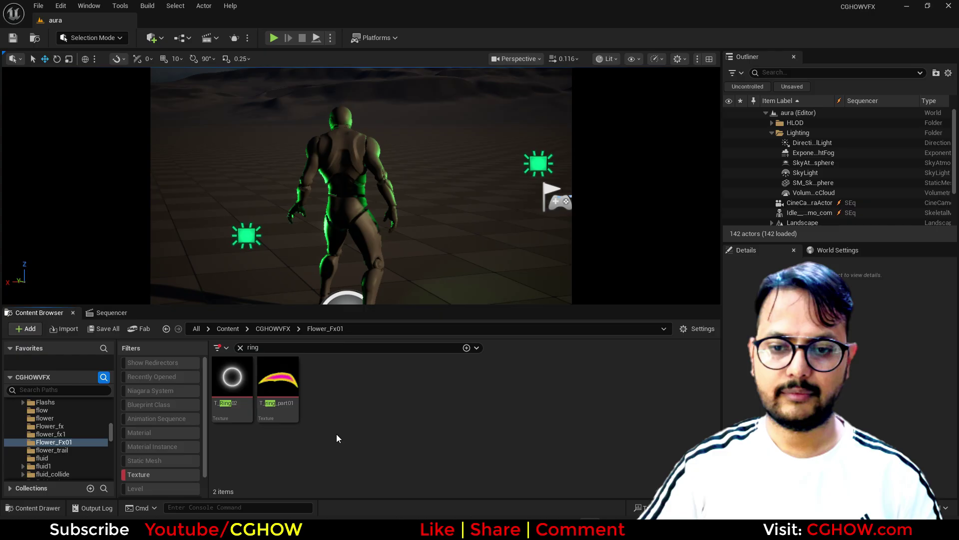
pyautogui.click(162, 476)
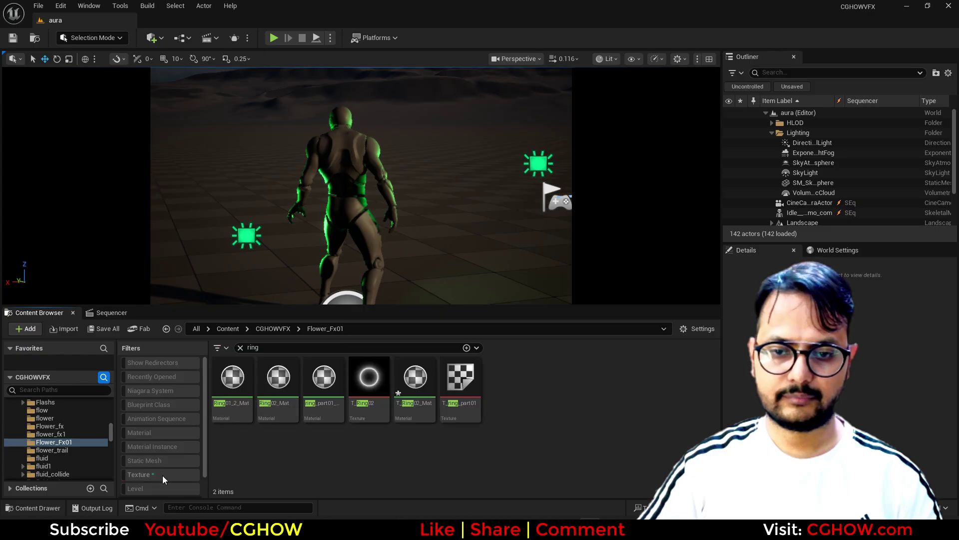
pyautogui.click(414, 388)
pyautogui.write('M')
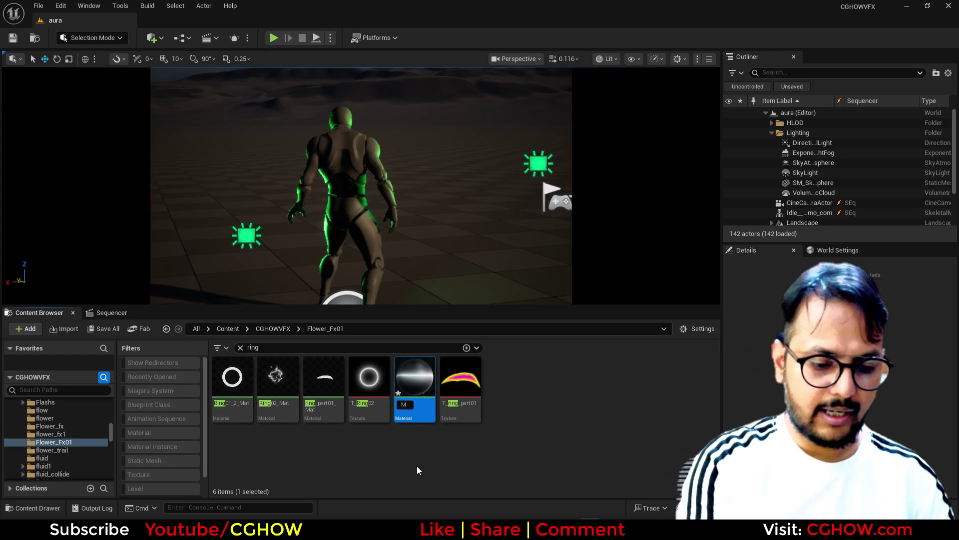
pyautogui.write('_RIng')
pyautogui.press('Return')
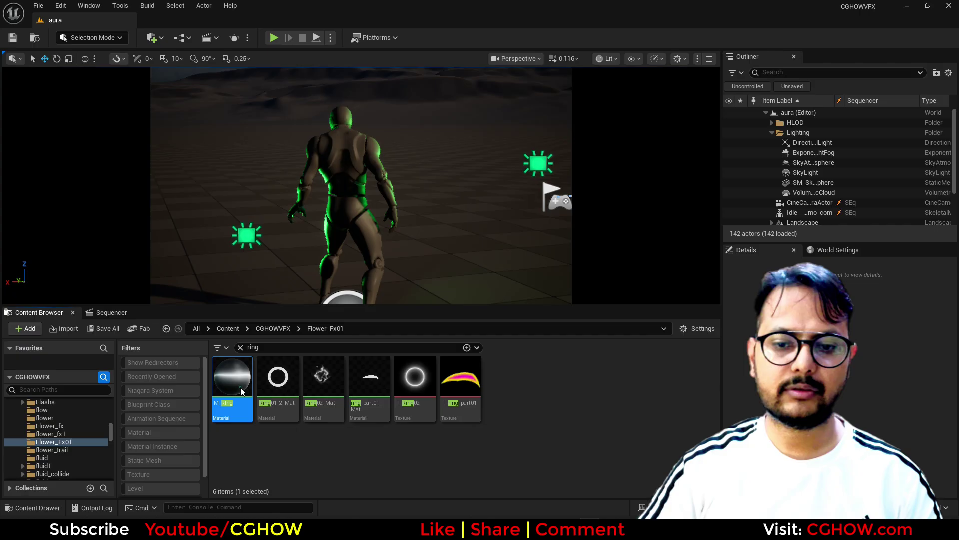
# - Open M_RIng and wire a Particle Color node into Emissive Color
pyautogui.doubleClick(234, 384)
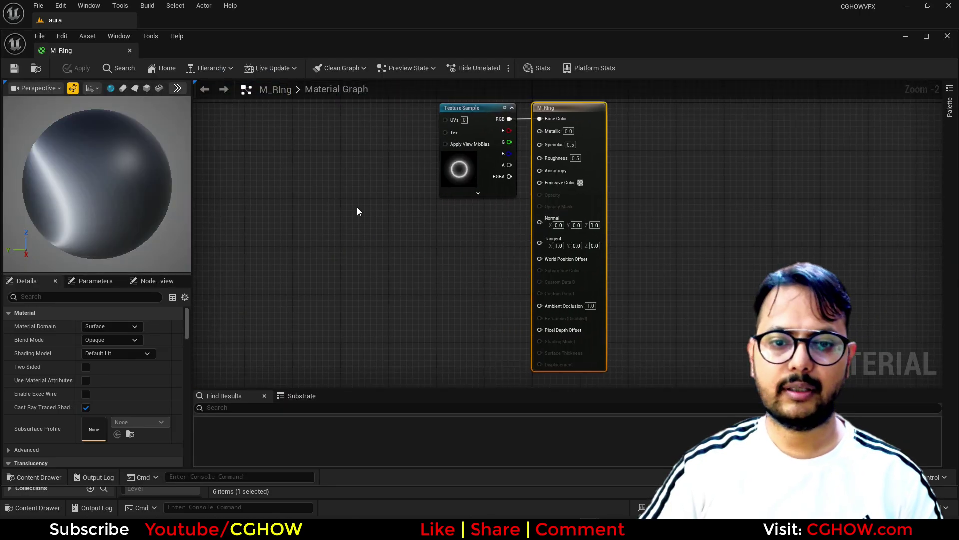
pyautogui.click(133, 88)
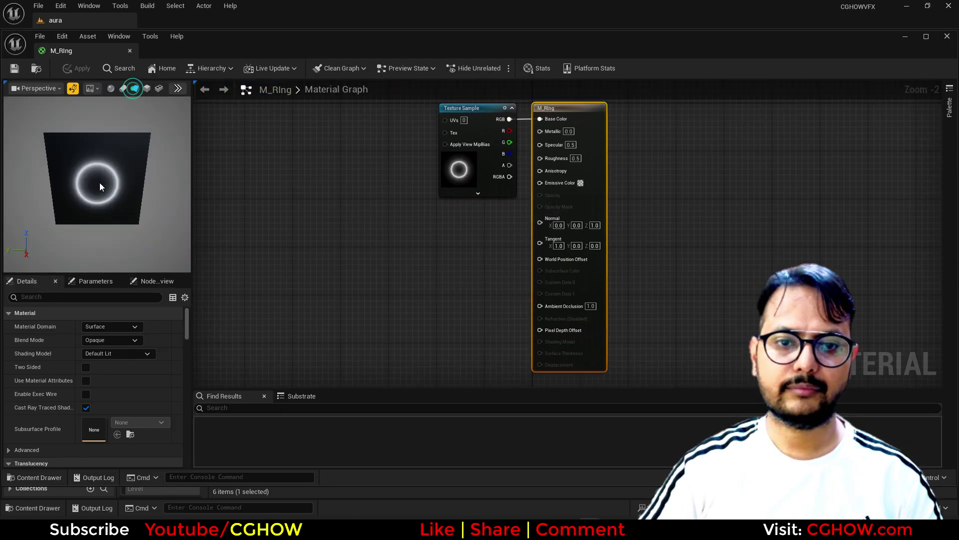
pyautogui.scroll(4, 108, 199)
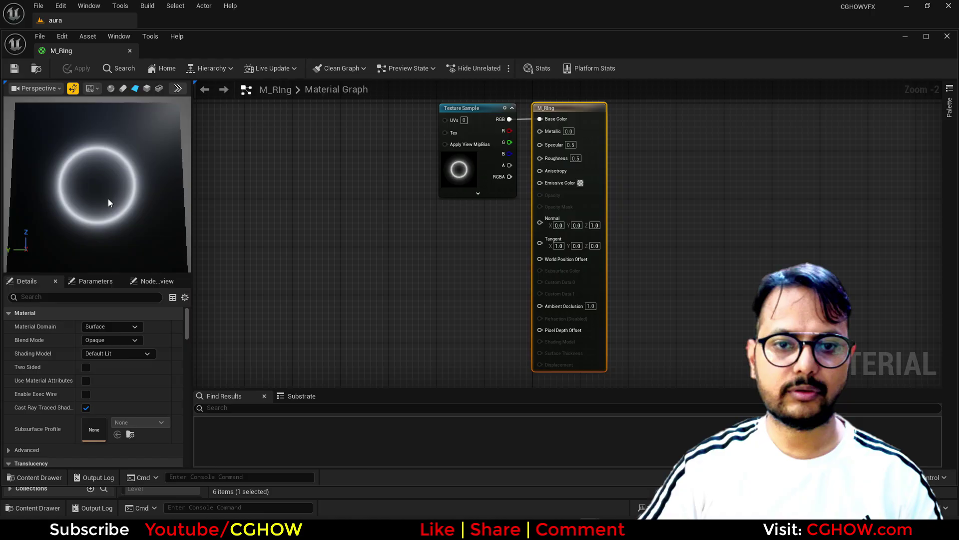
pyautogui.moveTo(458, 167); pyautogui.dragTo(336, 306)
pyautogui.rightClick(337, 165)
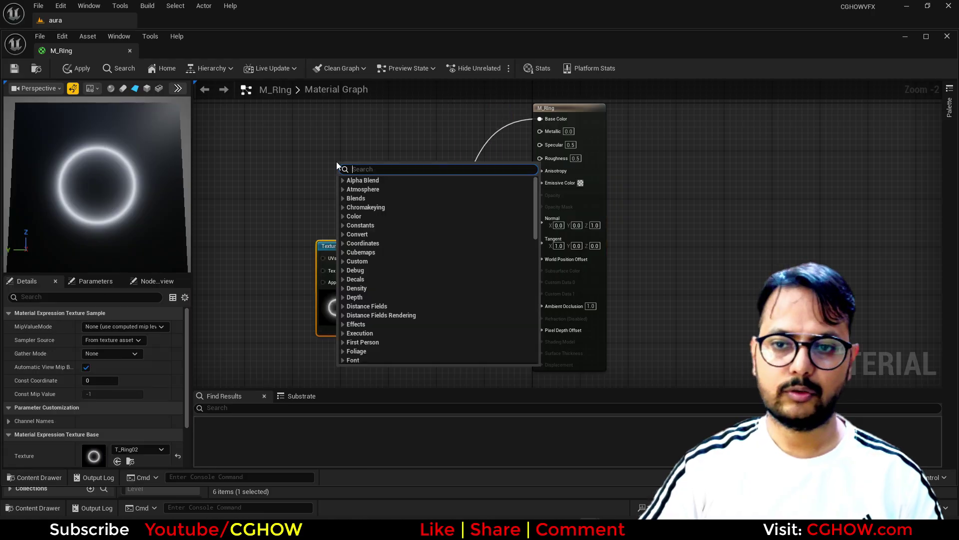
pyautogui.write('particl')
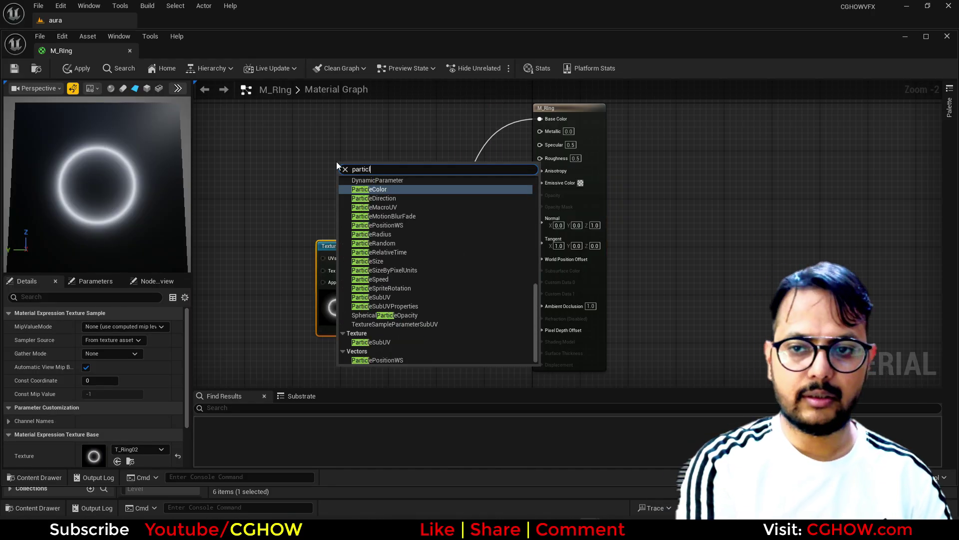
pyautogui.press('Return')
pyautogui.moveTo(356, 216); pyautogui.dragTo(340, 200)
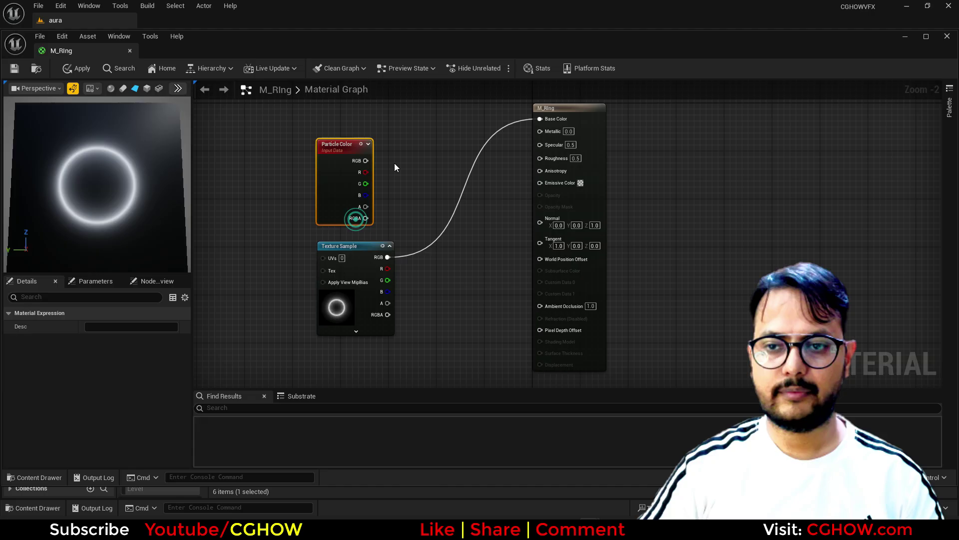
pyautogui.click(395, 153)
pyautogui.moveTo(366, 160); pyautogui.dragTo(540, 182)
# - Disconnect Base Color and set the material to Unlit, Additive and Two Sided
pyautogui.keyDown('alt'); pyautogui.click(540, 119); pyautogui.keyUp('alt')
pyautogui.click(572, 121)
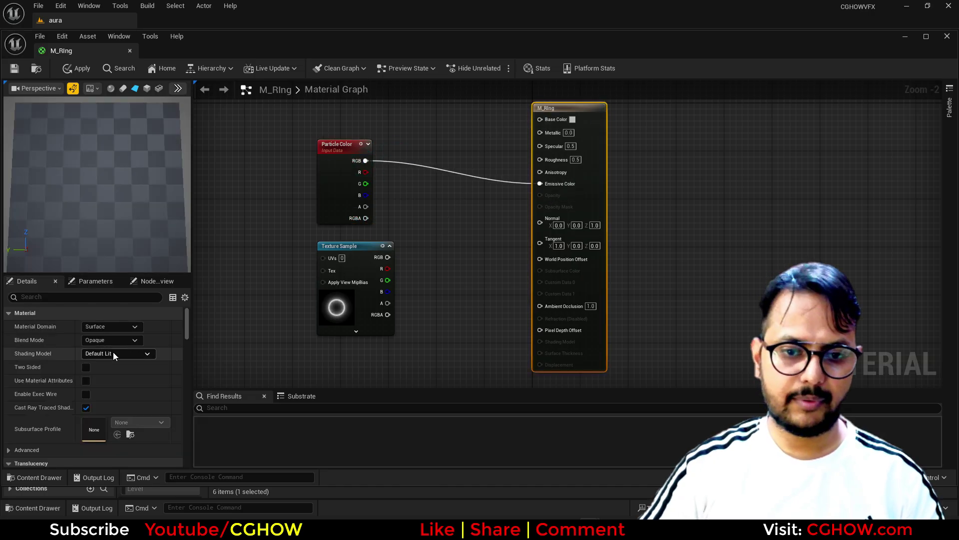
pyautogui.click(113, 352)
pyautogui.click(100, 364)
pyautogui.click(113, 341)
pyautogui.click(94, 380)
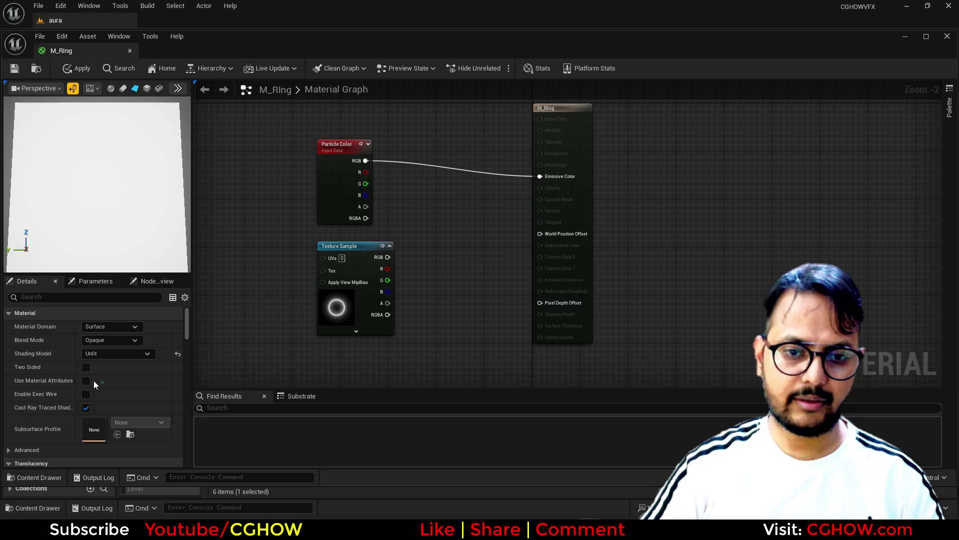
pyautogui.click(86, 368)
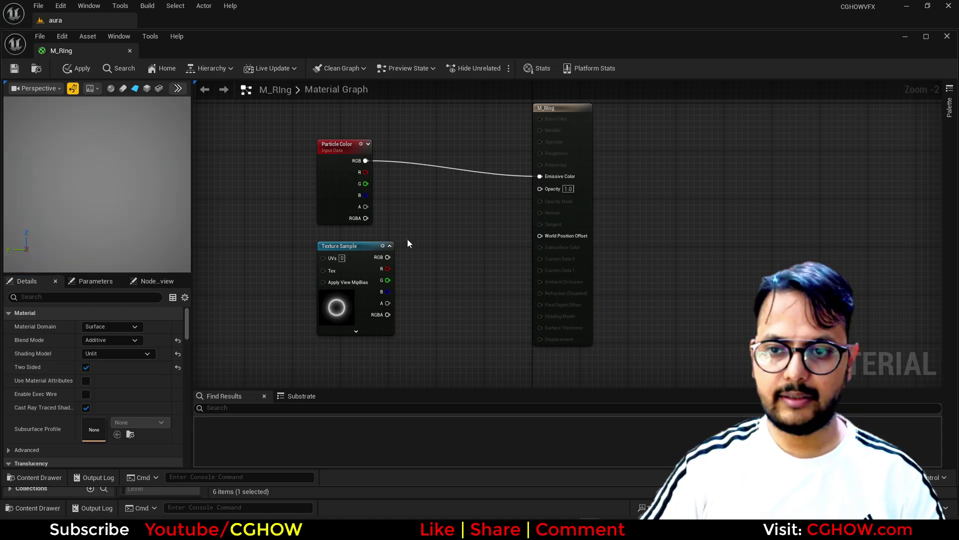
# - Multiply the texture red channel by particle alpha and feed it into Opacity
pyautogui.press('m')
pyautogui.click(407, 240)
pyautogui.moveTo(387, 270); pyautogui.dragTo(421, 266)
pyautogui.moveTo(415, 255); pyautogui.dragTo(365, 206)
pyautogui.moveTo(546, 187); pyautogui.dragTo(546, 188)
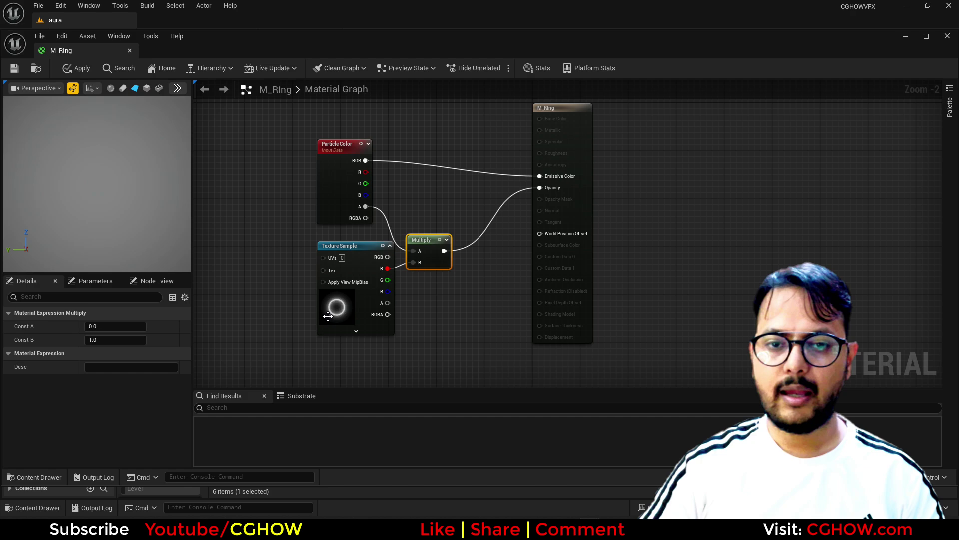
# - Add a Power node with the texture red channel as its Base
pyautogui.click(320, 289)
pyautogui.moveTo(319, 287); pyautogui.dragTo(258, 299)
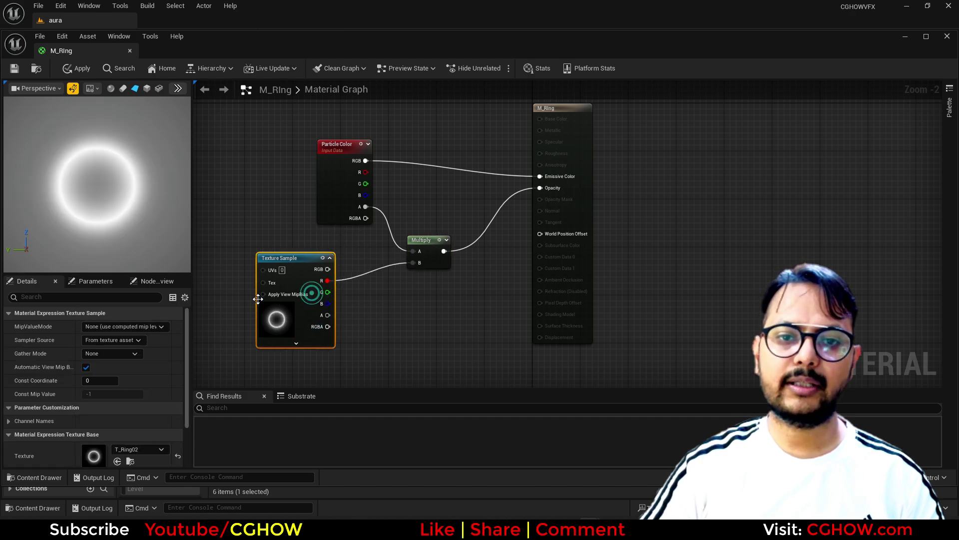
pyautogui.click(372, 292)
pyautogui.moveTo(328, 280); pyautogui.dragTo(413, 263)
# - Route Power into Multiply B and drive its exponent from a Dynamic Parameter renamed pow
pyautogui.moveTo(348, 330); pyautogui.dragTo(382, 272, button='right')
pyautogui.rightClick(317, 306)
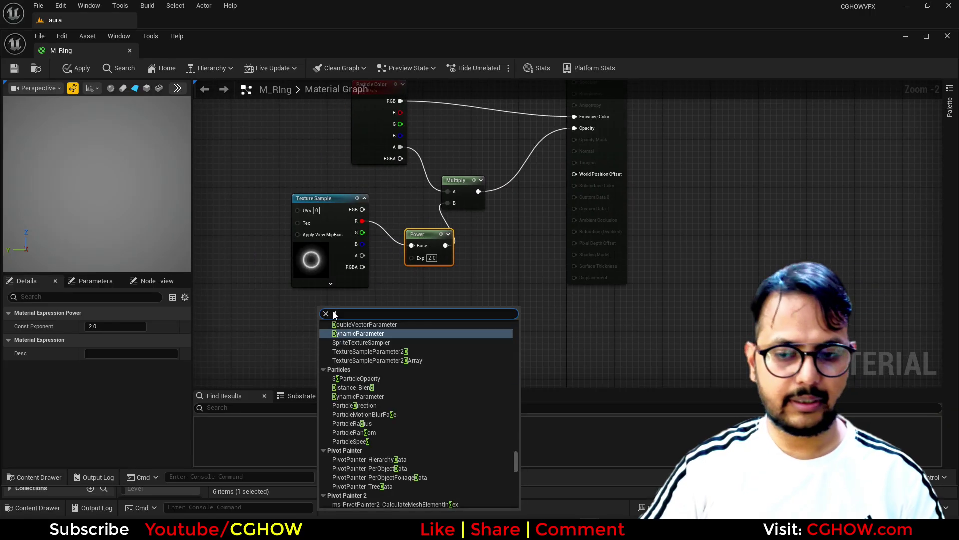
pyautogui.write('dynamic')
pyautogui.click(375, 363)
pyautogui.moveTo(393, 323); pyautogui.dragTo(411, 257)
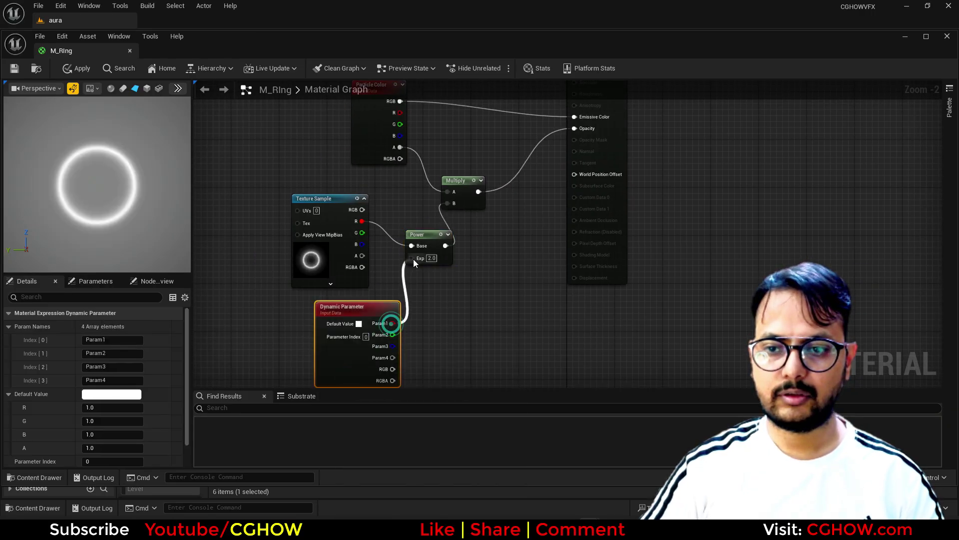
pyautogui.doubleClick(115, 340)
pyautogui.write('pow')
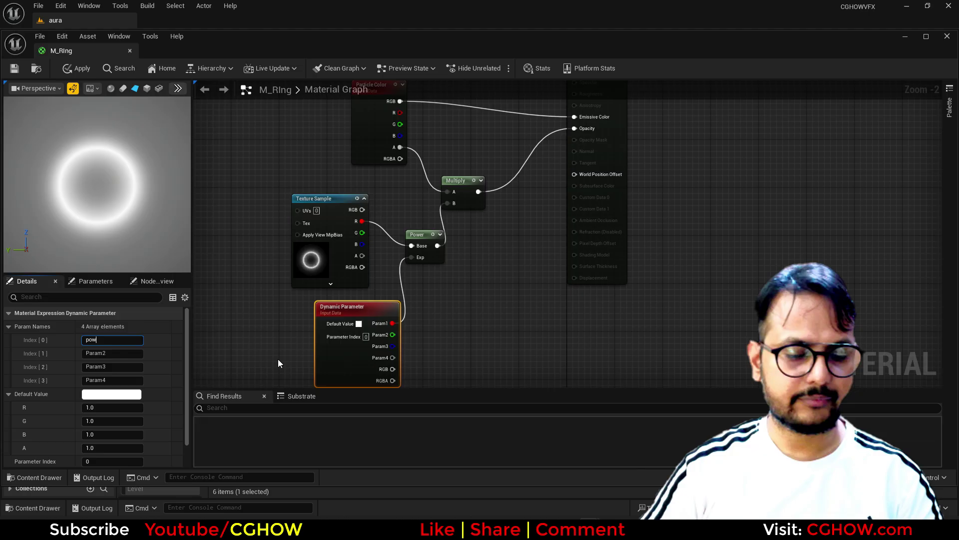
pyautogui.click(469, 312)
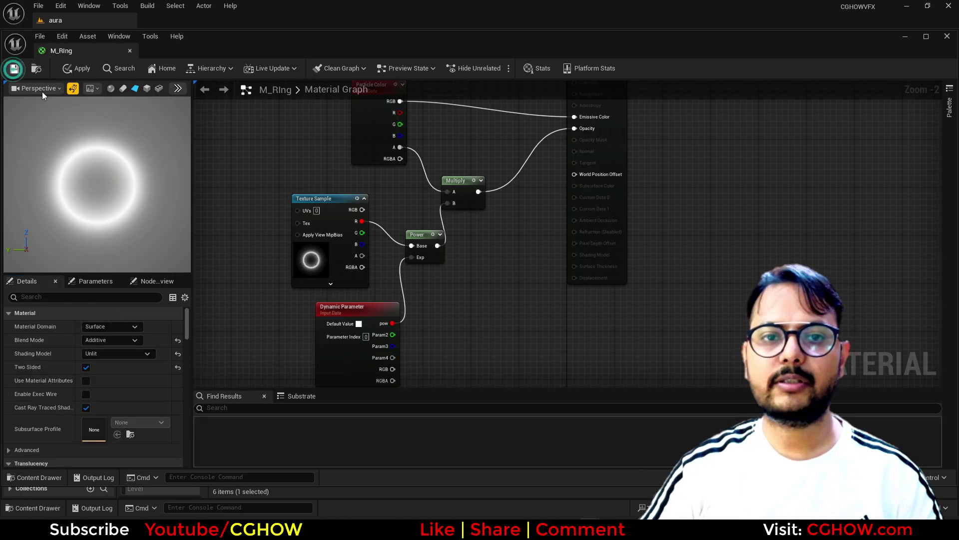
# - Save M_RIng and dock its editor beside the aura level
pyautogui.hotkey('ctrl', 's')
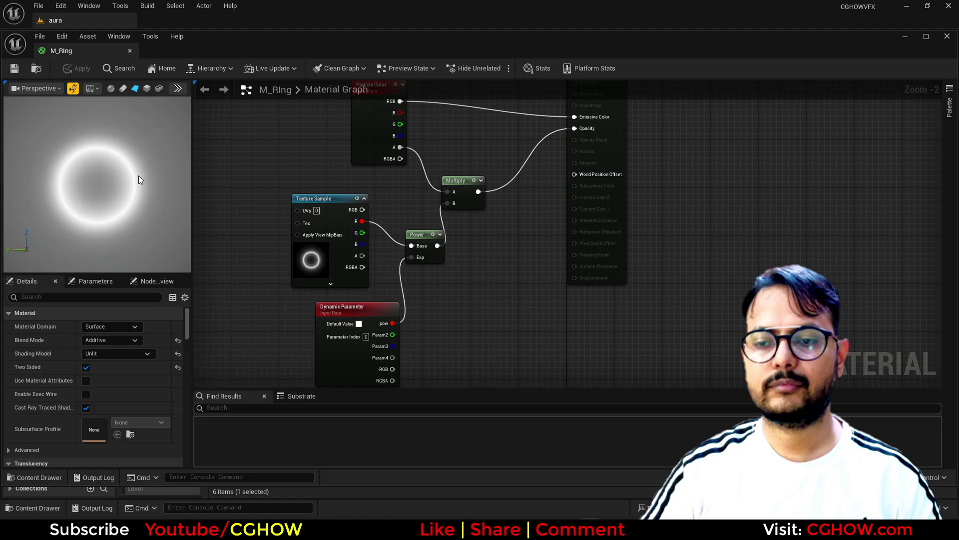
pyautogui.moveTo(126, 50); pyautogui.dragTo(158, 23)
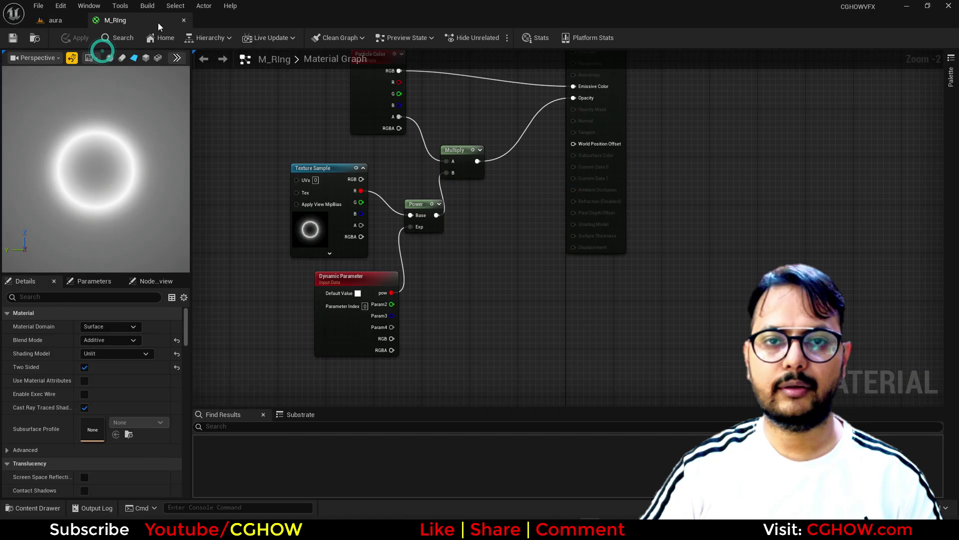
pyautogui.click(103, 23)
# - Create an empty Niagara System in the HEaling_AUra folder
pyautogui.click(106, 313)
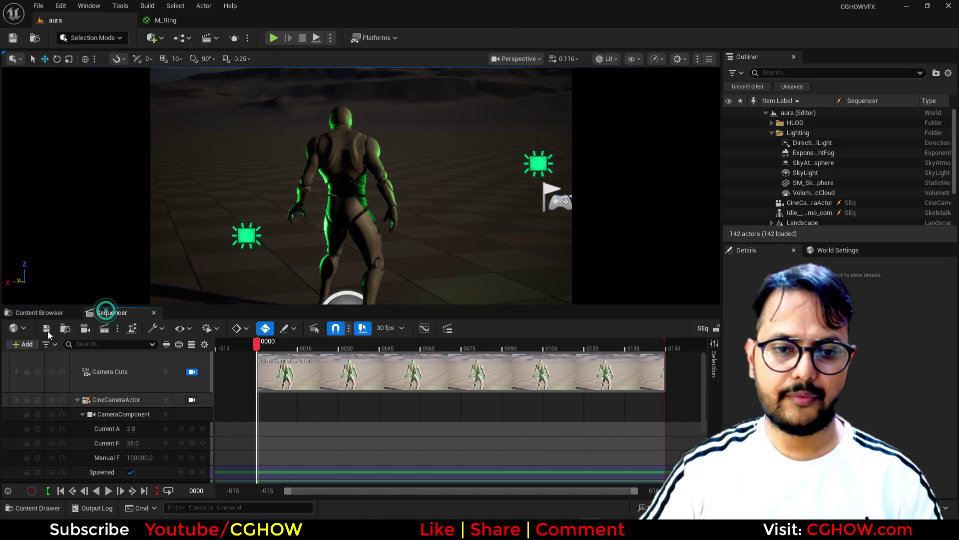
pyautogui.click(45, 313)
pyautogui.rightClick(331, 410)
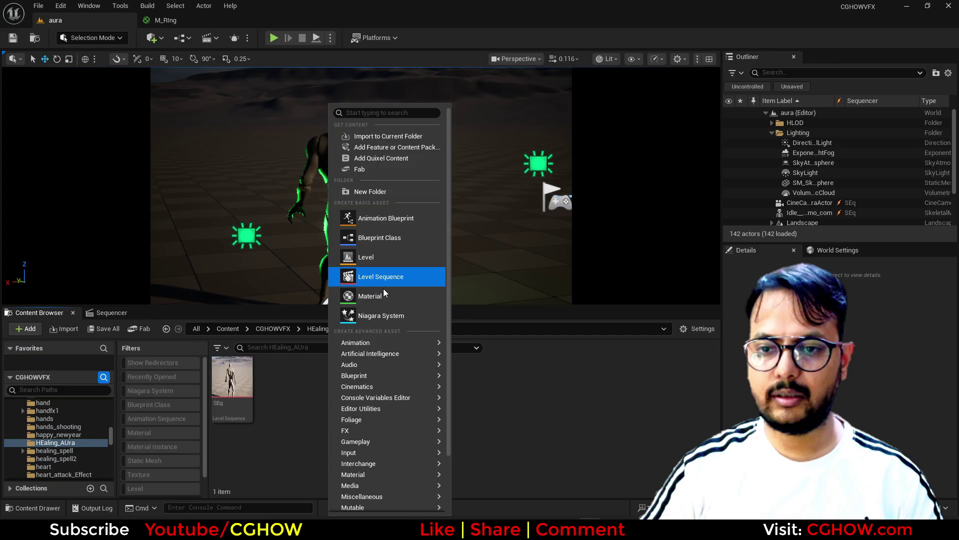
pyautogui.click(385, 314)
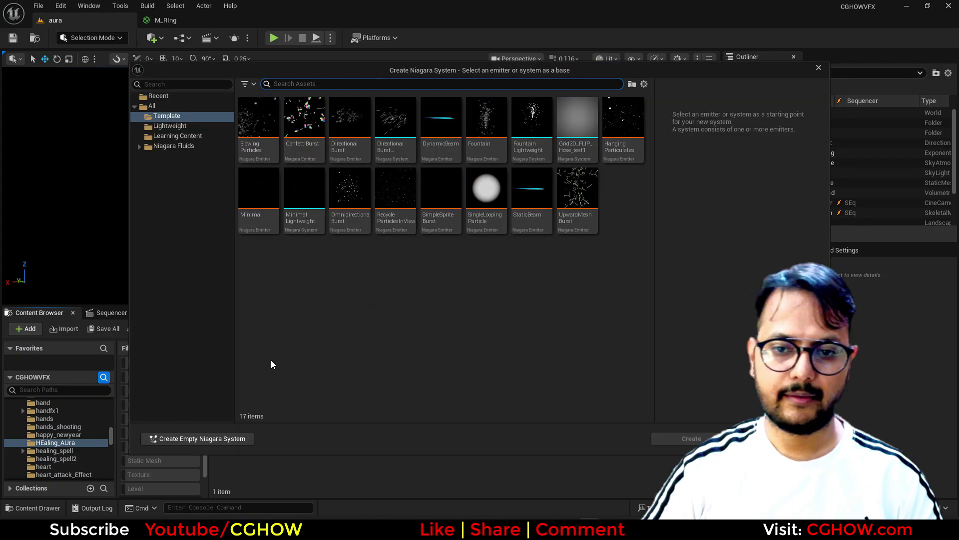
pyautogui.click(215, 438)
# - Name the new system NS_healing_Aura and open it in the Niagara editor
pyautogui.write('NS')
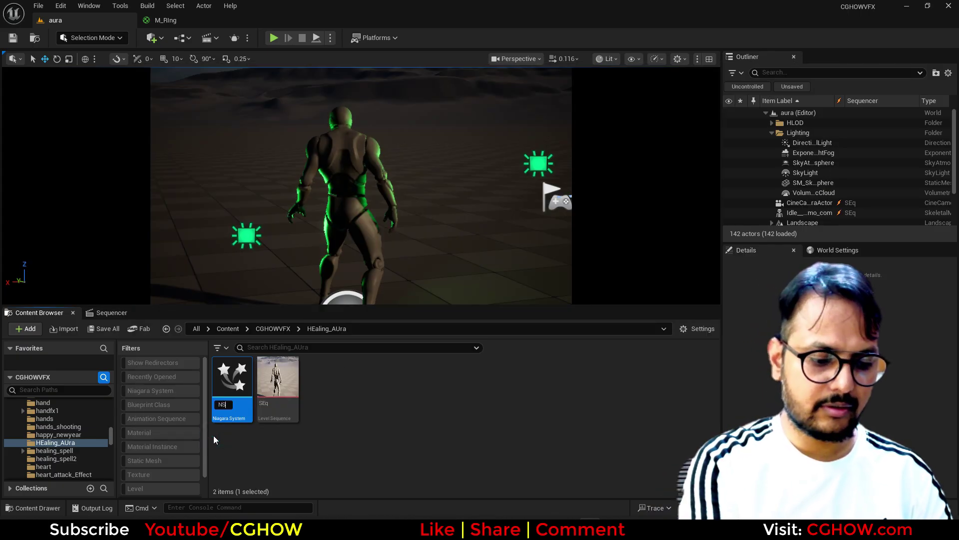
pyautogui.press('Return')
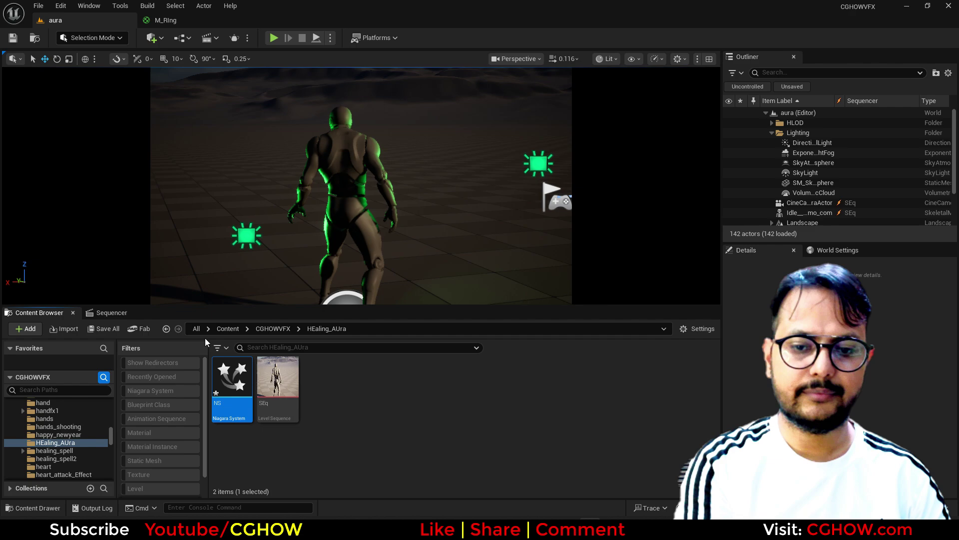
pyautogui.press('Return')
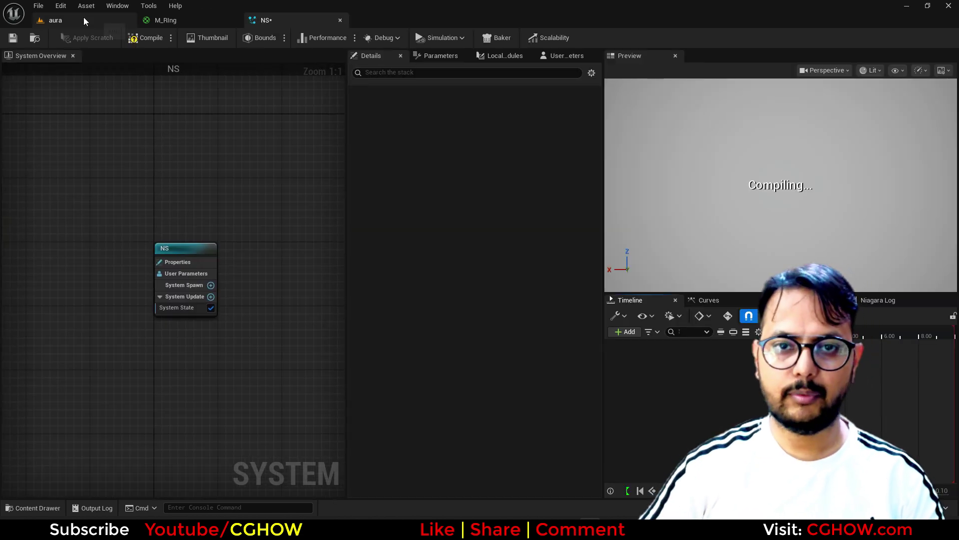
pyautogui.click(83, 20)
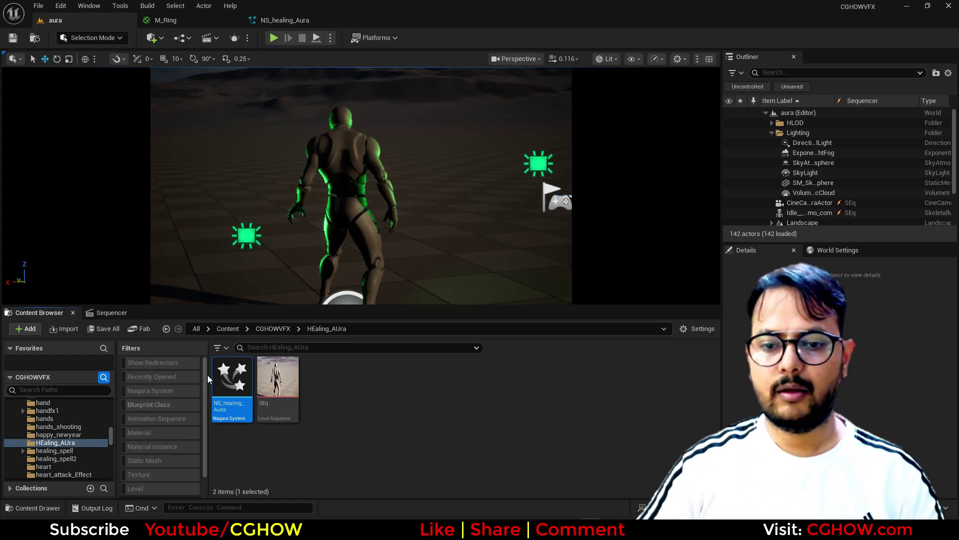
pyautogui.doubleClick(229, 388)
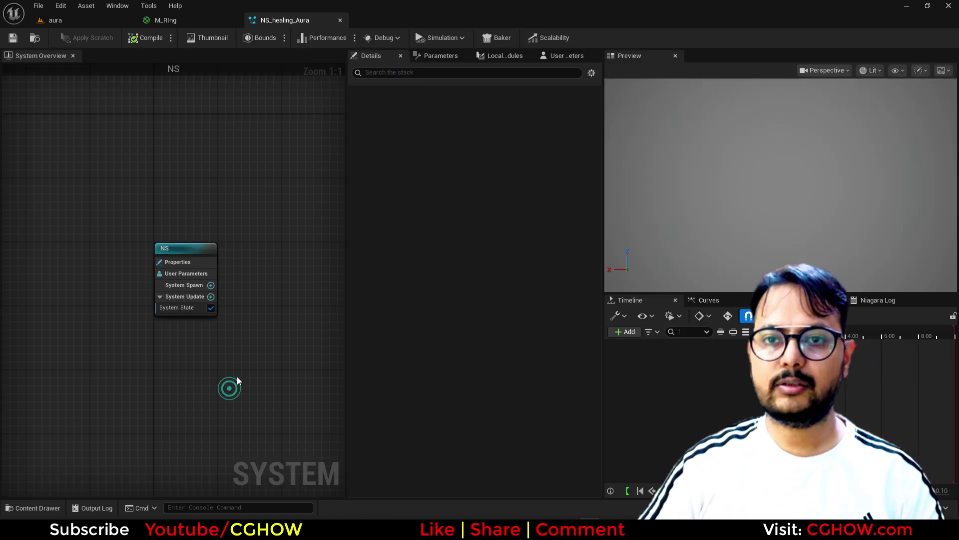
# - Add a minimal emitter to the NS_healing_Aura system
pyautogui.rightClick(215, 195)
pyautogui.click(253, 215)
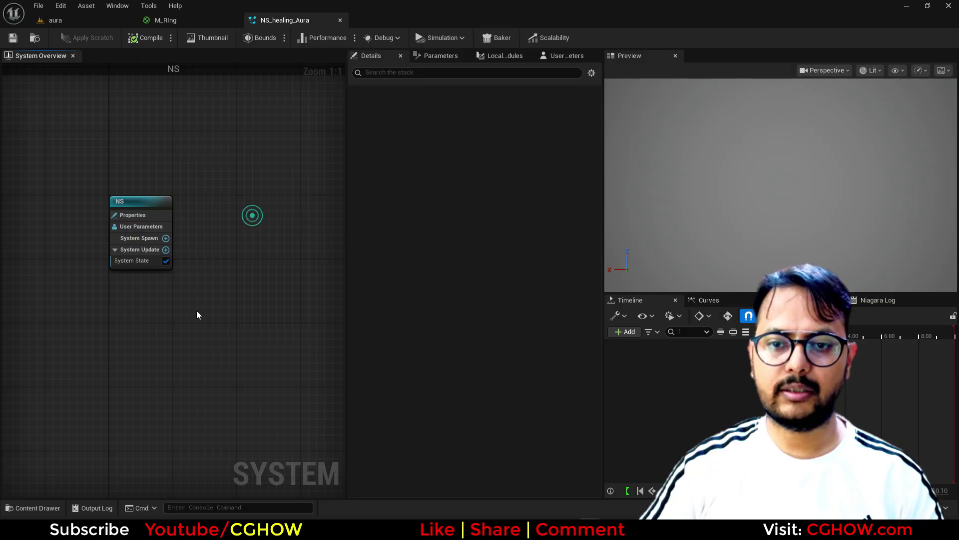
pyautogui.press('Escape')
pyautogui.rightClick(273, 200)
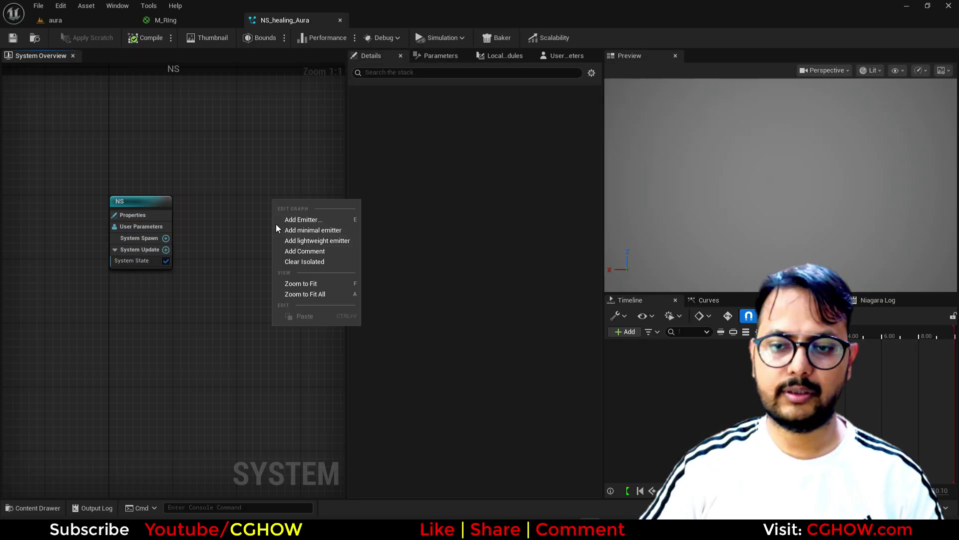
pyautogui.click(326, 233)
# - Add a Spawn Rate module to the emitter's update stage
pyautogui.rightClick(129, 248)
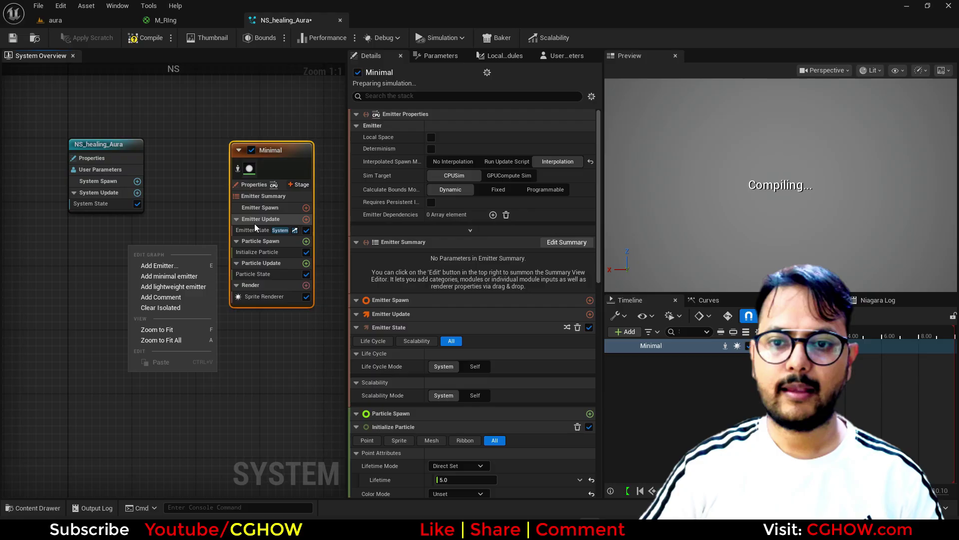
pyautogui.click(307, 220)
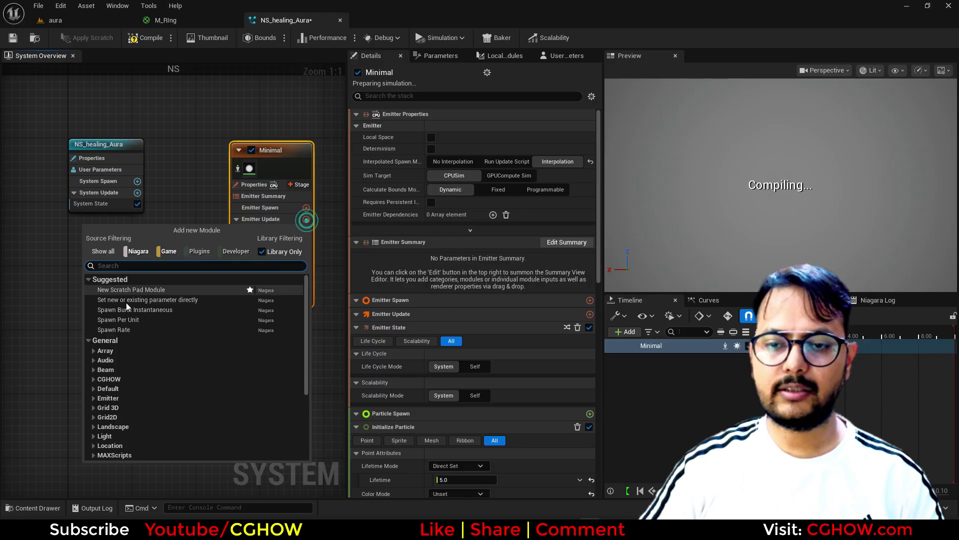
pyautogui.click(118, 329)
pyautogui.click(453, 128)
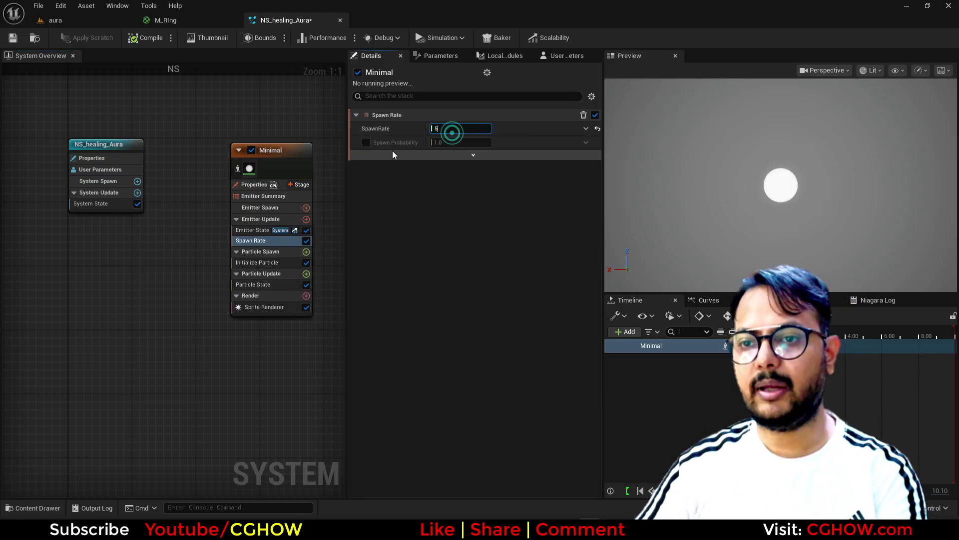
# - Assign the M_RIng material to the Sprite Renderer
pyautogui.click(173, 22)
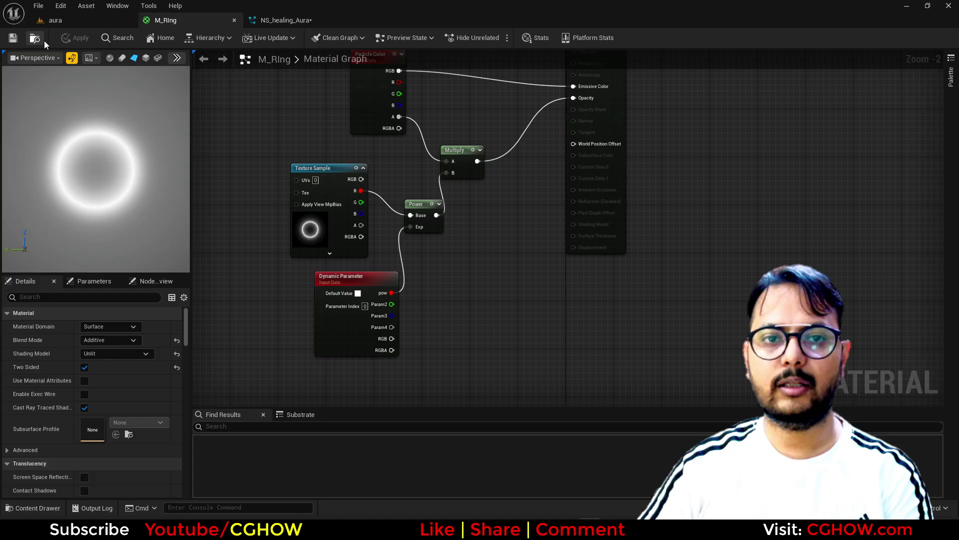
pyautogui.click(287, 21)
pyautogui.click(279, 307)
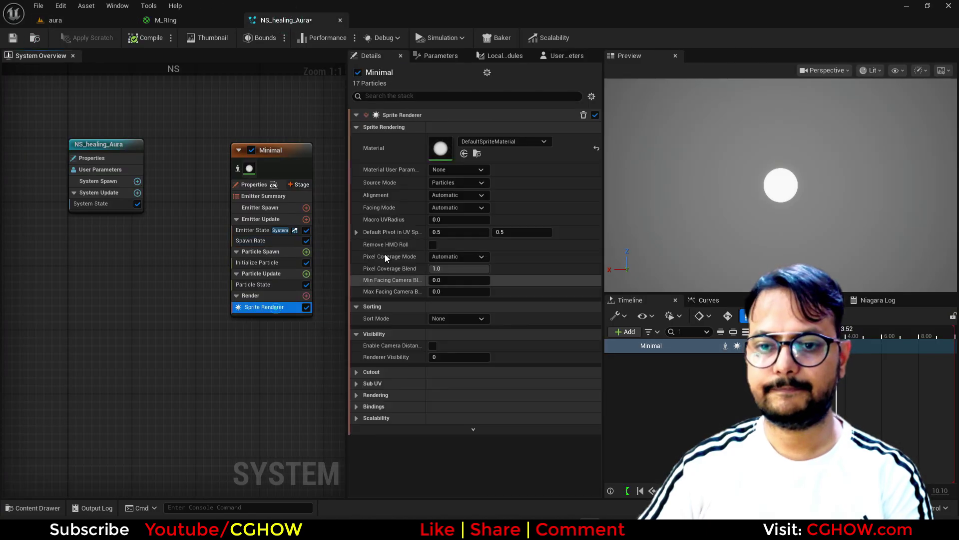
pyautogui.click(464, 154)
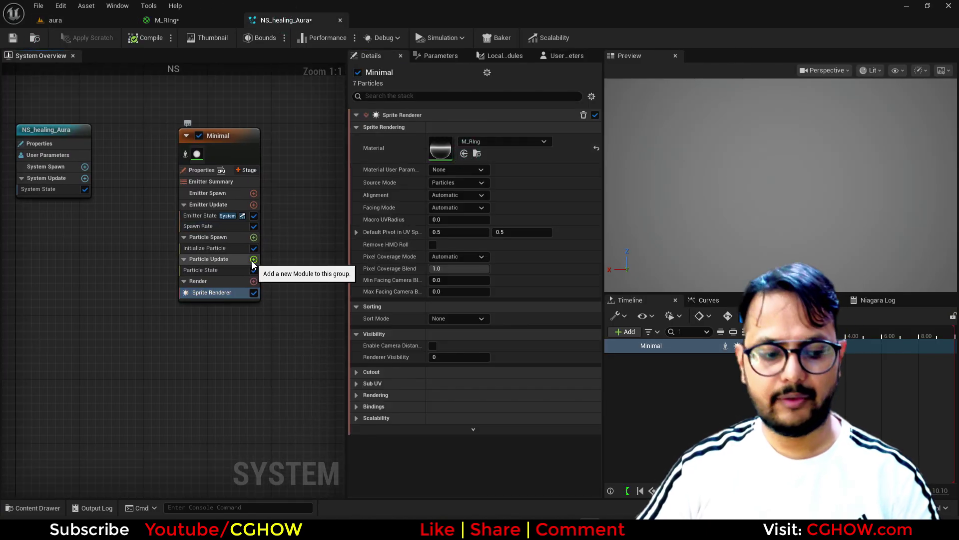
# - Add a Dynamic Material Parameters module with pow set to 1
pyautogui.click(254, 258)
pyautogui.write('dy')
pyautogui.click(79, 349)
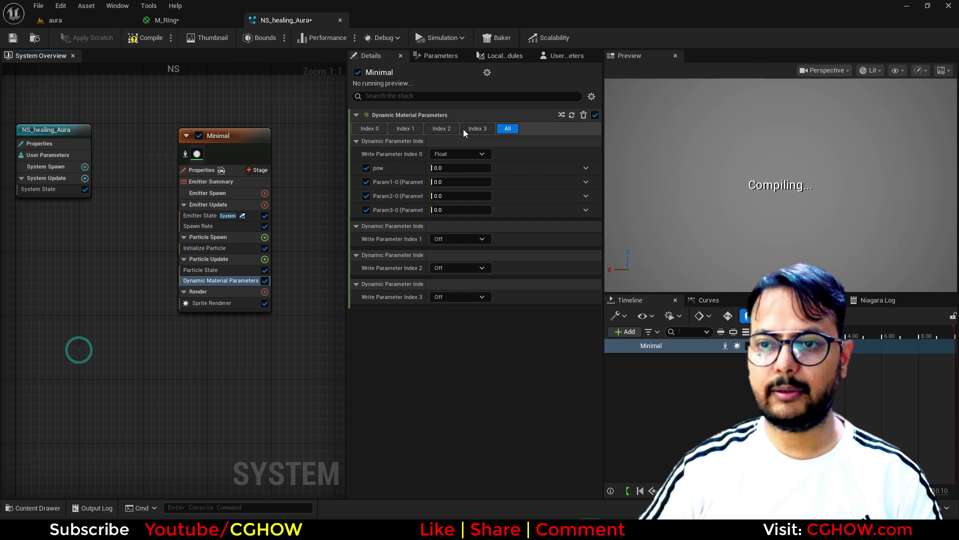
pyautogui.click(452, 168)
pyautogui.write('1')
pyautogui.press('Return')
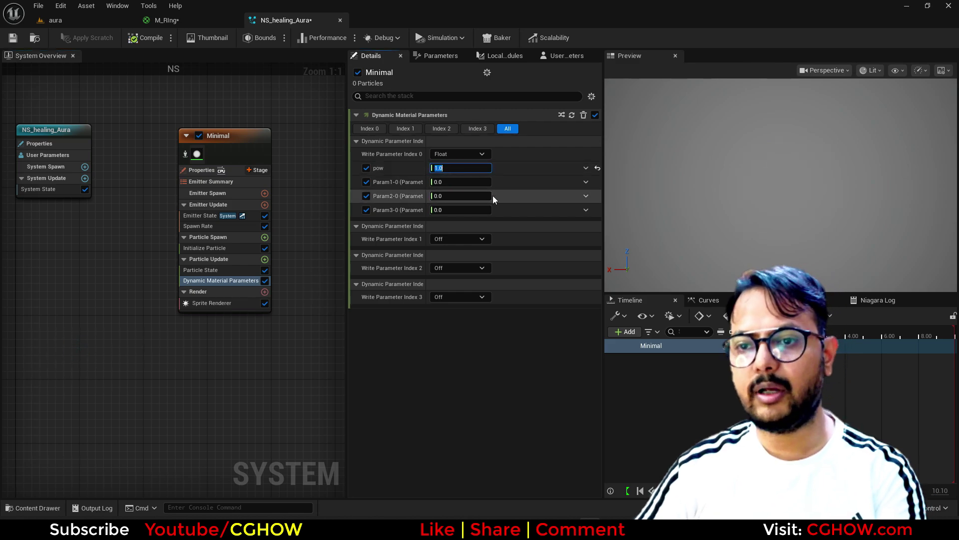
# - Make the emitter simulate in local space
pyautogui.moveTo(139, 362); pyautogui.dragTo(214, 351, button='right')
pyautogui.rightClick(102, 369)
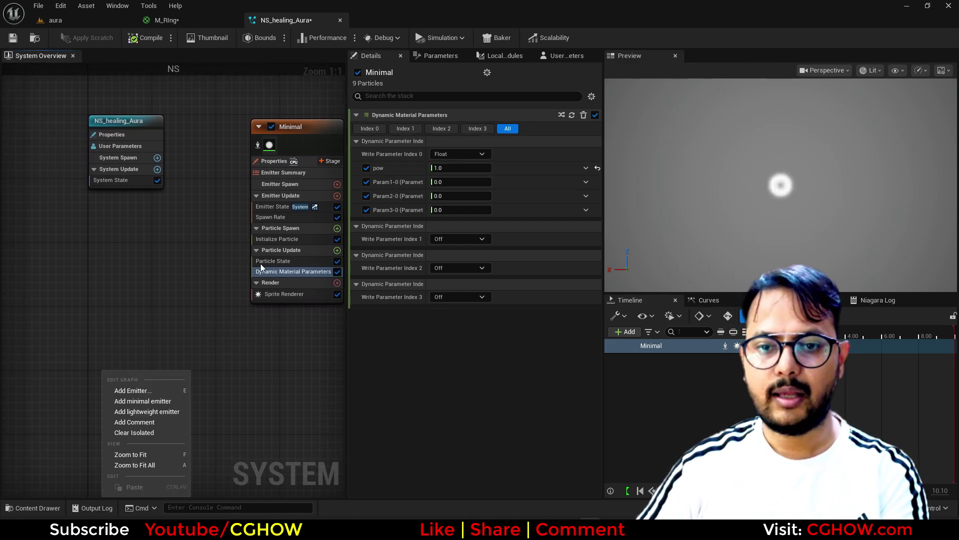
pyautogui.moveTo(197, 248); pyautogui.dragTo(63, 269, button='right')
pyautogui.rightClick(63, 269)
pyautogui.click(134, 180)
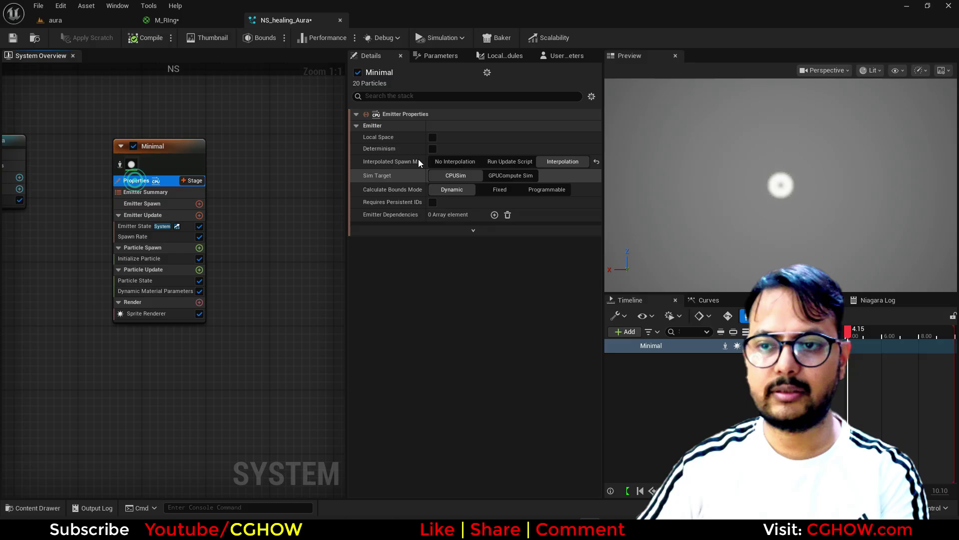
pyautogui.click(432, 137)
# - Set Initialize Particle sprite size mode to Uniform with size 100
pyautogui.click(142, 259)
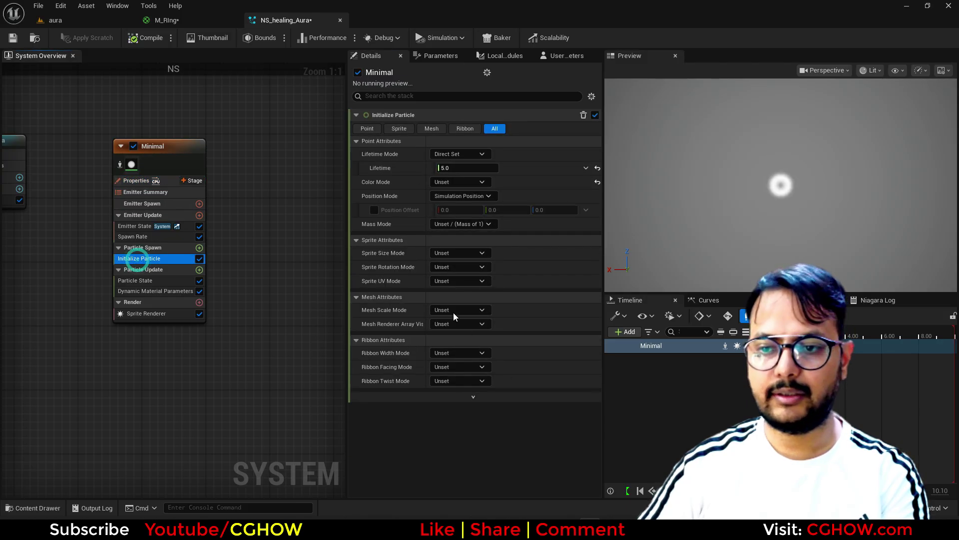
pyautogui.click(462, 253)
pyautogui.click(463, 279)
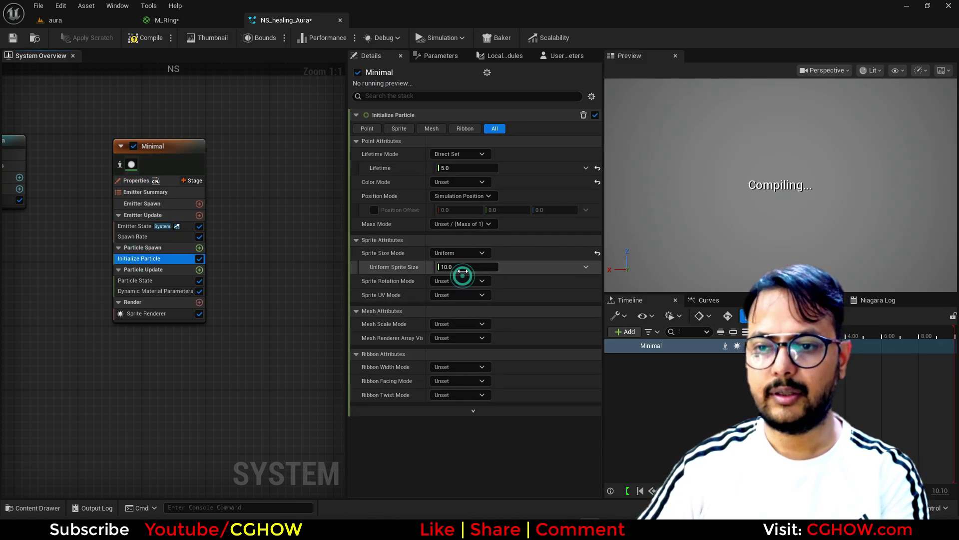
pyautogui.click(463, 270)
pyautogui.write('100')
pyautogui.press('Return')
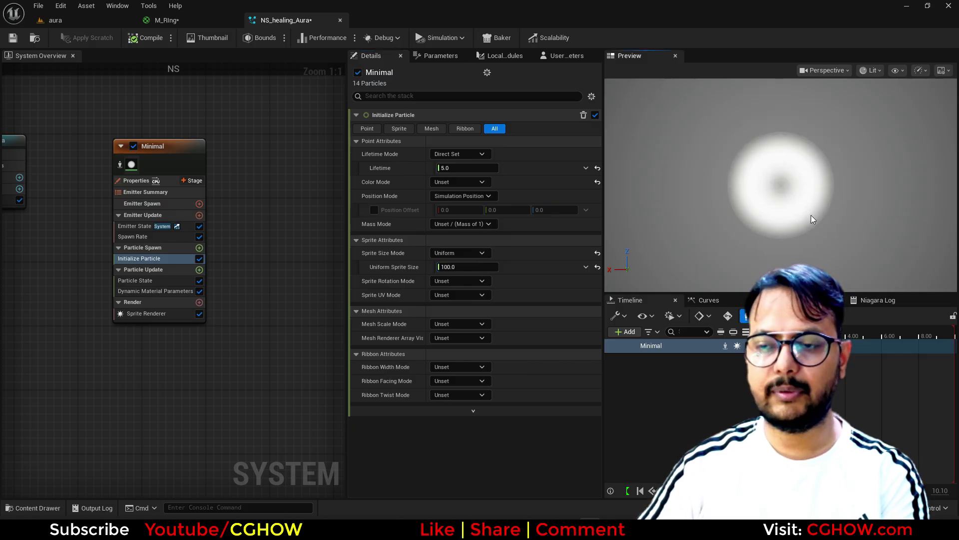
pyautogui.click(131, 236)
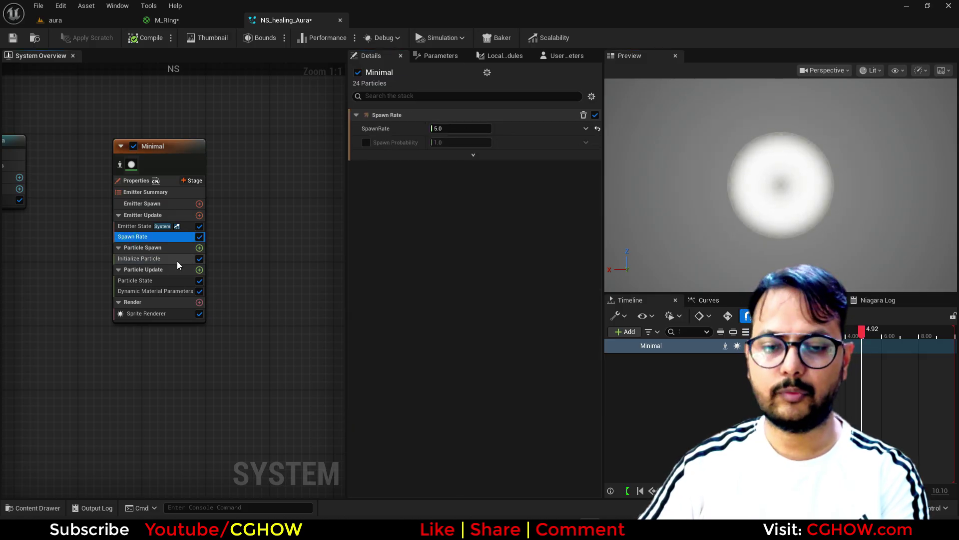
# - Add, then delete, a Scale Color module, and delete the Spawn Rate module
pyautogui.click(199, 270)
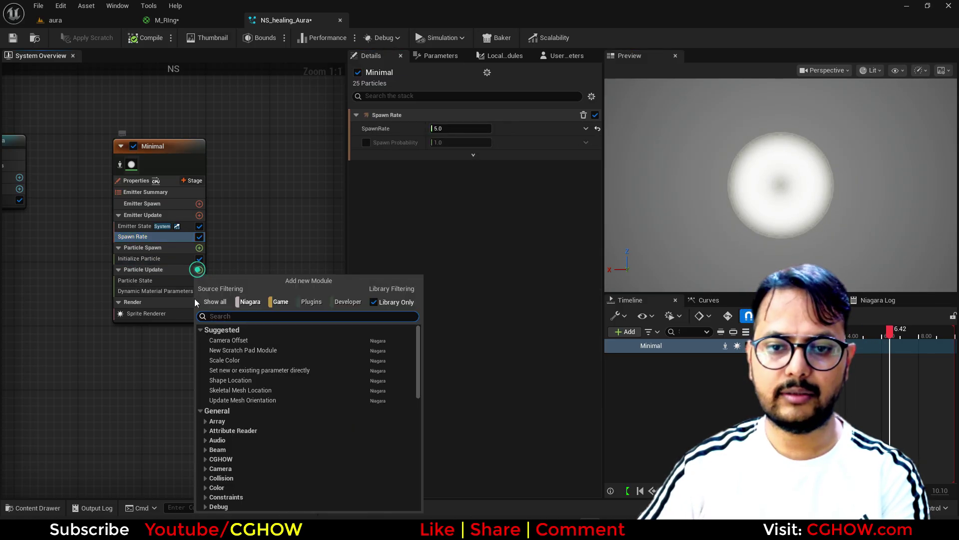
pyautogui.click(230, 360)
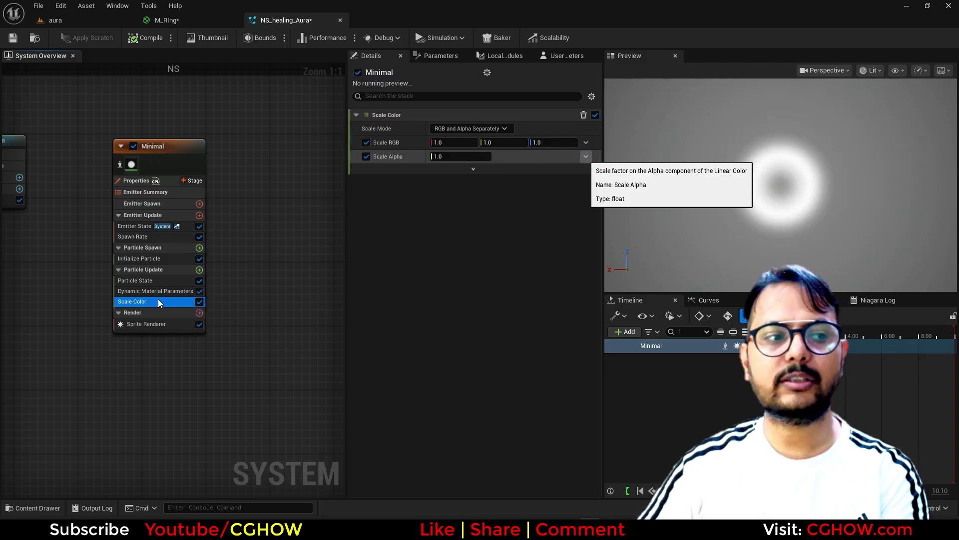
pyautogui.click(276, 261)
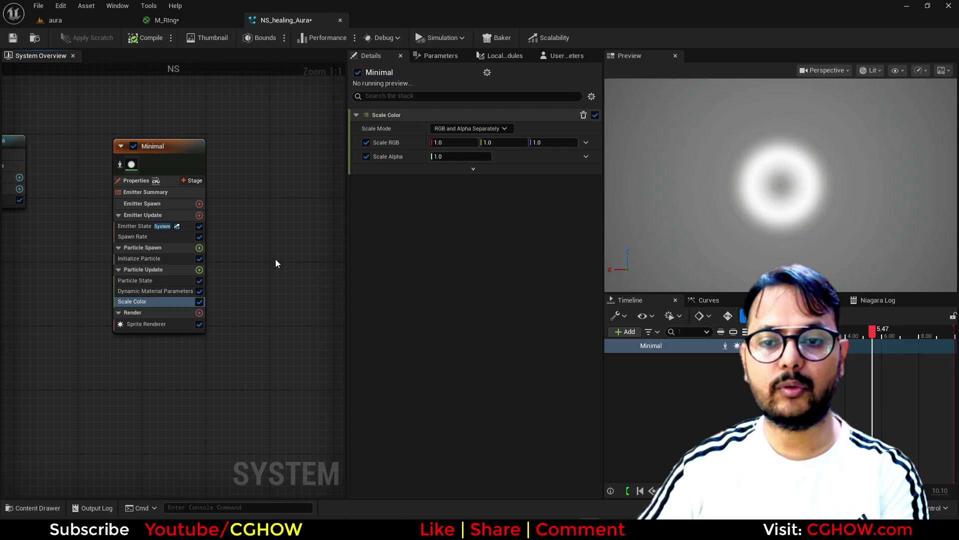
pyautogui.click(137, 302)
pyautogui.press('Delete')
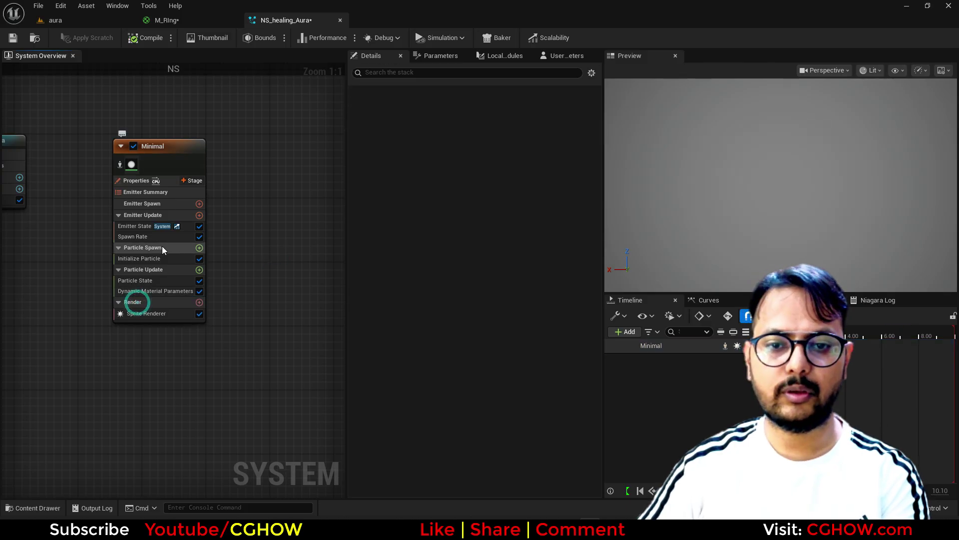
pyautogui.click(145, 237)
pyautogui.press('Delete')
# - Use a one-shot Spawn Burst Instantaneous, self-managed non-looping life cycle, and no lifetime kill
pyautogui.click(199, 215)
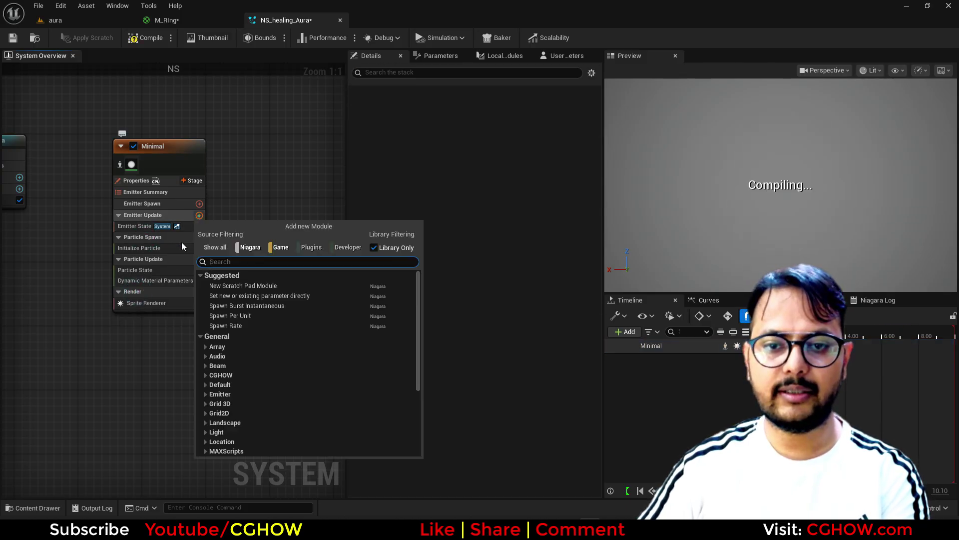
pyautogui.click(238, 304)
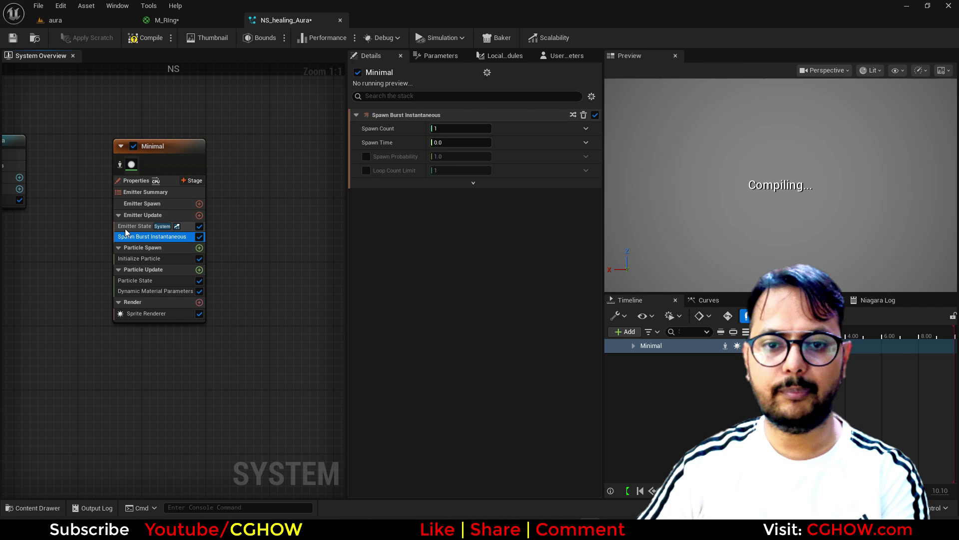
pyautogui.click(125, 227)
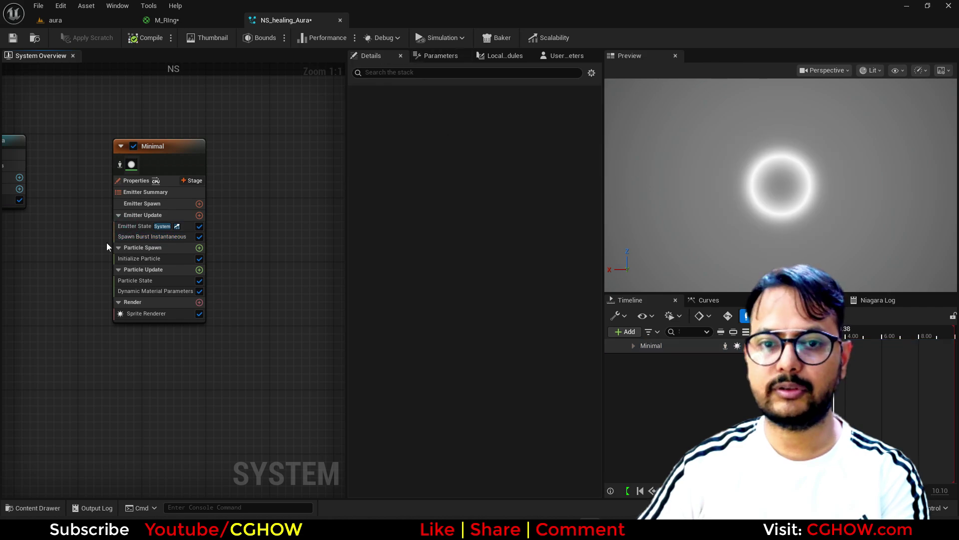
pyautogui.click(141, 226)
pyautogui.click(463, 153)
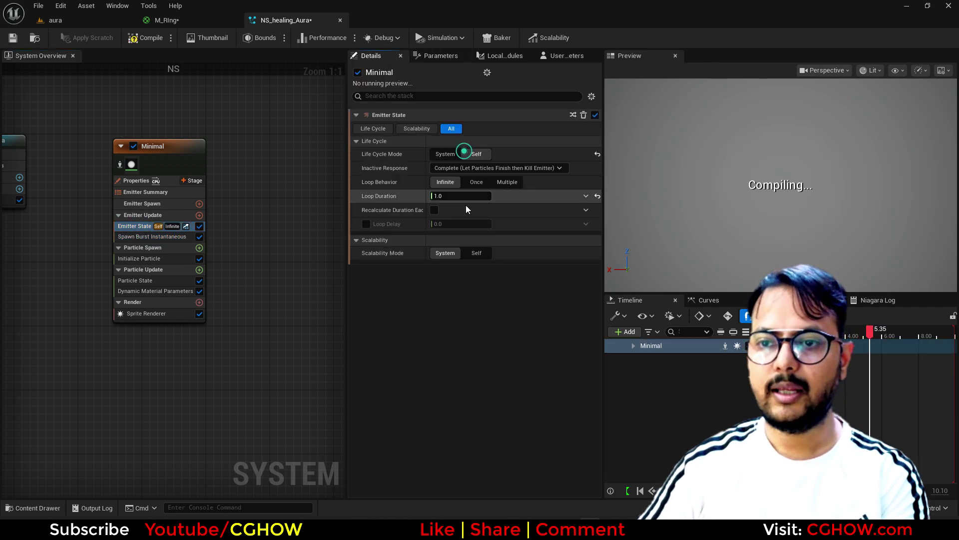
pyautogui.click(476, 182)
pyautogui.click(120, 283)
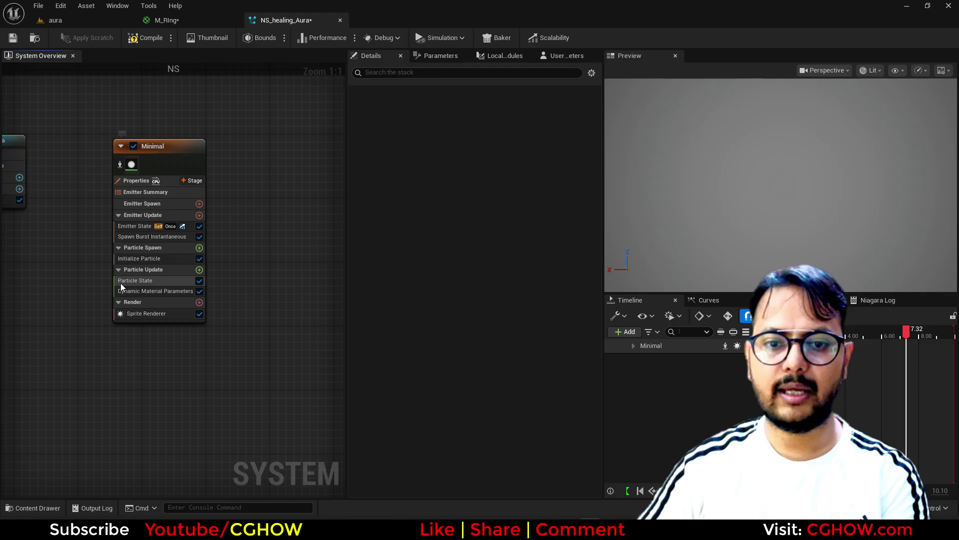
pyautogui.click(124, 282)
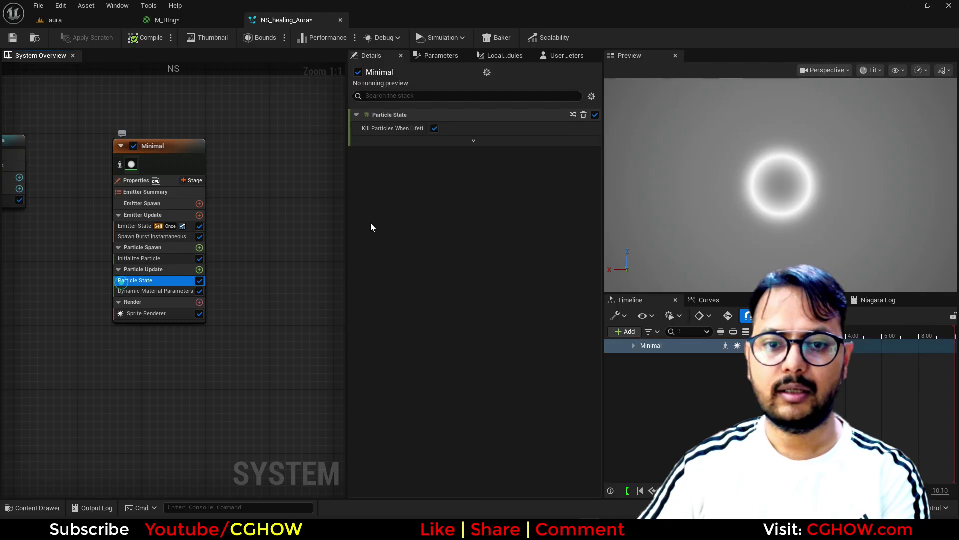
pyautogui.click(434, 128)
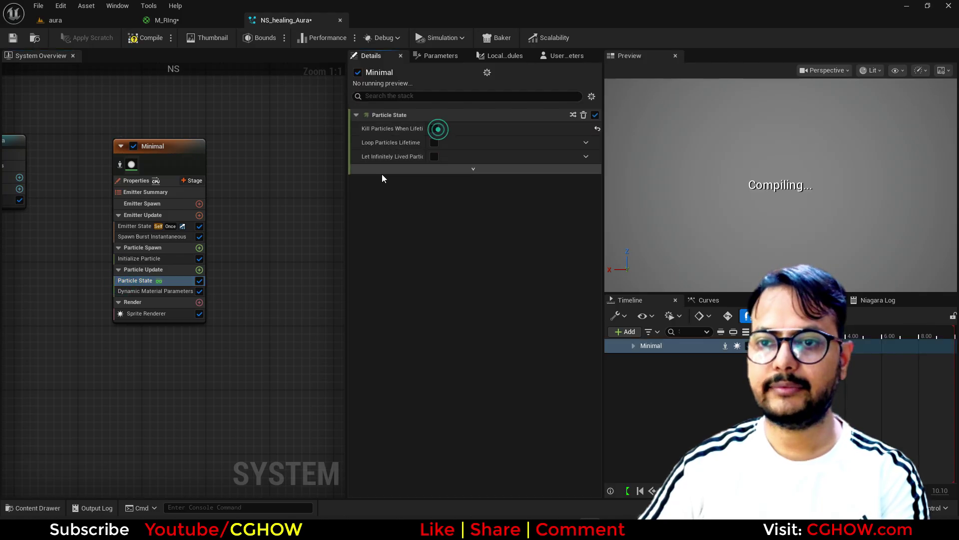
# - Set particle Color Mode to Direct Set with a bright green (00FF64) colour
pyautogui.click(158, 258)
pyautogui.click(459, 182)
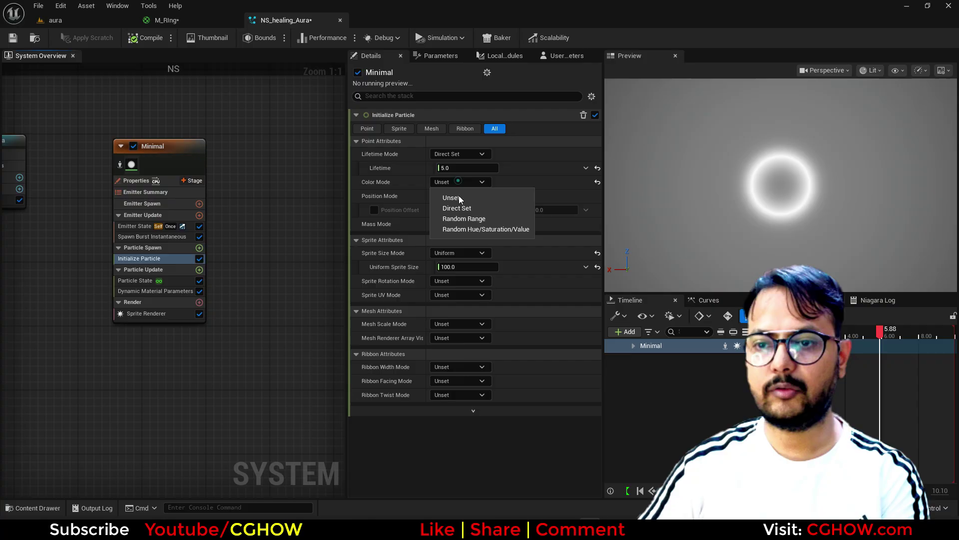
pyautogui.click(462, 208)
pyautogui.click(453, 197)
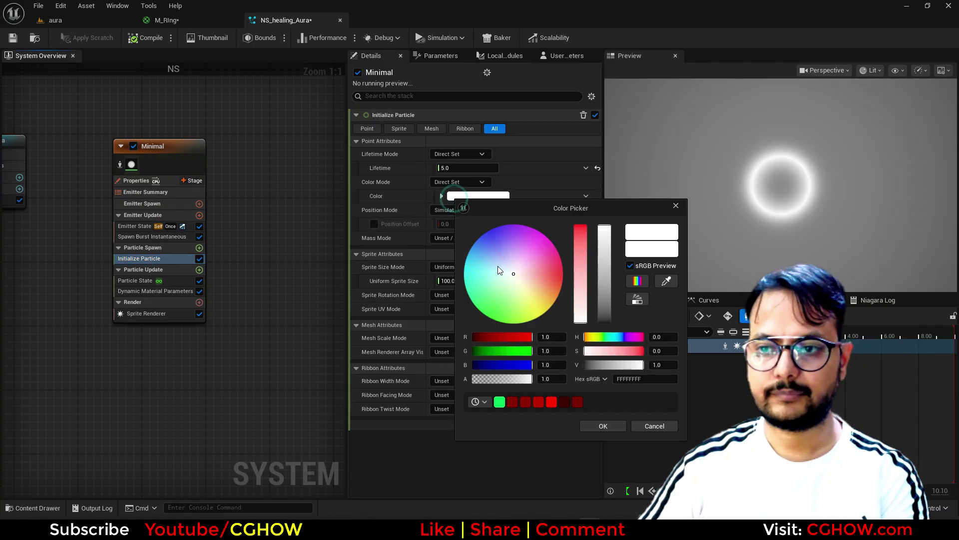
pyautogui.moveTo(495, 298); pyautogui.dragTo(483, 314)
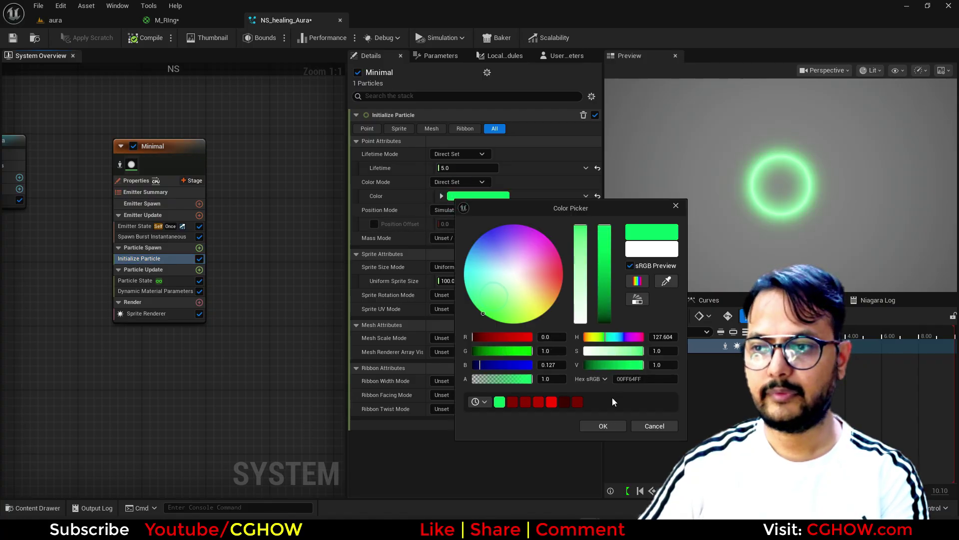
pyautogui.click(610, 426)
pyautogui.moveTo(123, 349); pyautogui.dragTo(165, 346, button='right')
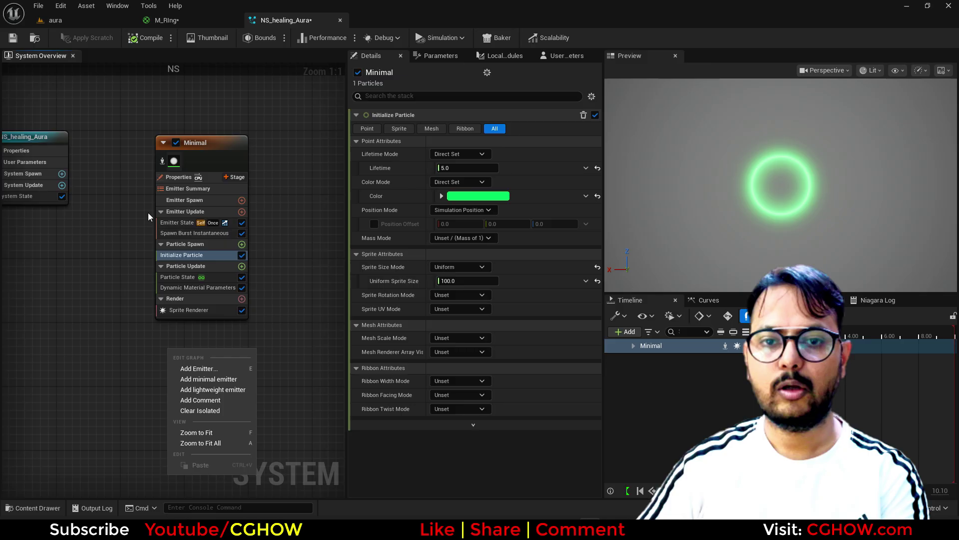
pyautogui.click(102, 190)
# - Save NS_healing_Aura and add it to the SEq level sequence
pyautogui.click(15, 39)
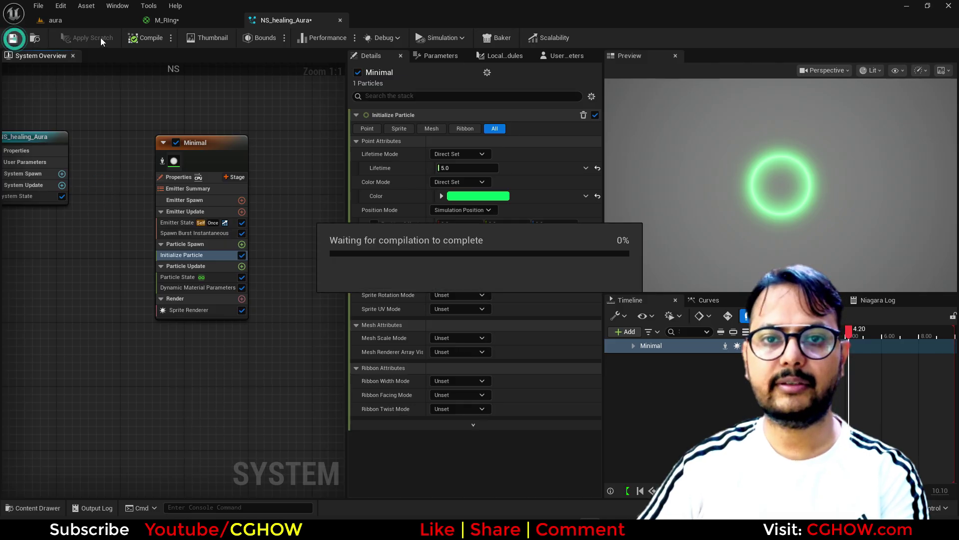
pyautogui.click(35, 34)
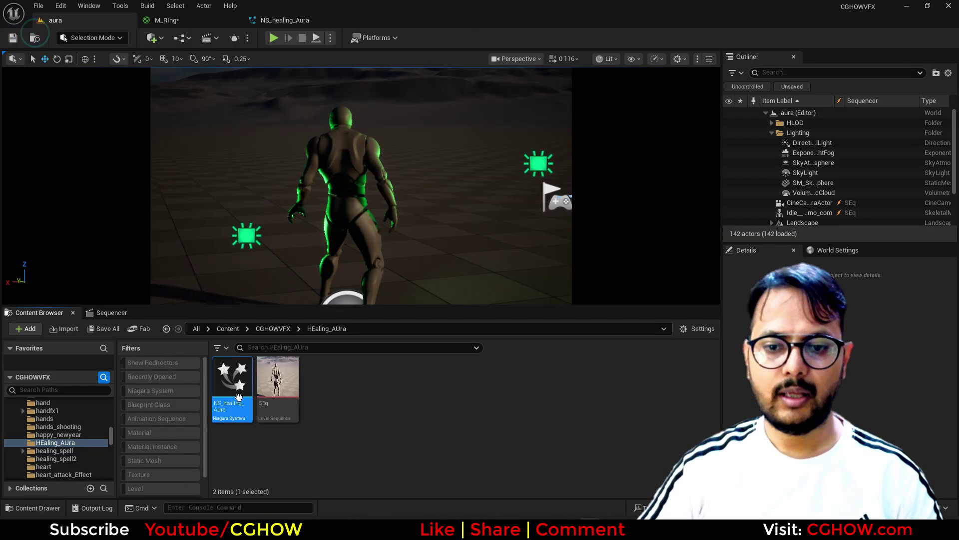
pyautogui.moveTo(232, 379); pyautogui.dragTo(129, 422)
pyautogui.scroll(5, 84, 388)
pyautogui.click(78, 400)
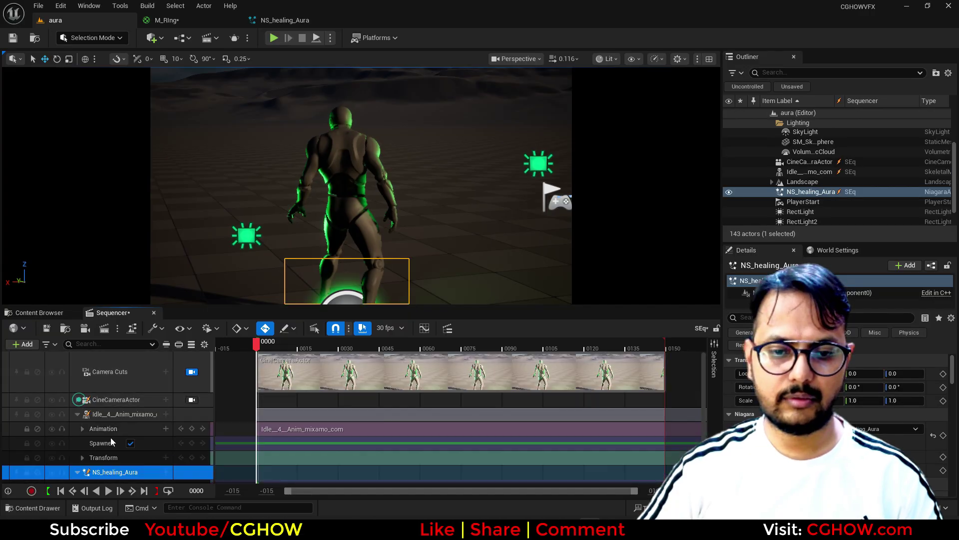
pyautogui.click(78, 413)
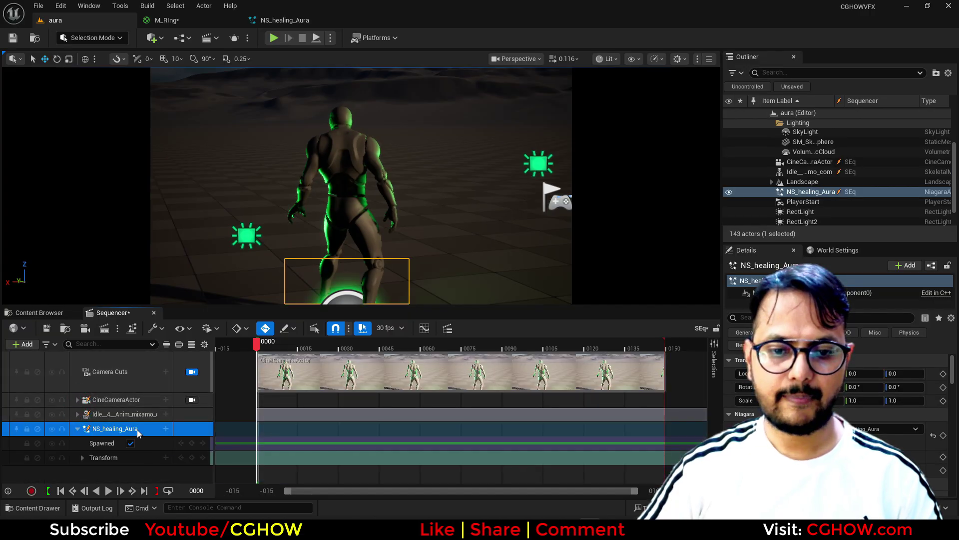
# - Add a Niagara component with a System Life Cycle track set to Desired Age
pyautogui.click(165, 429)
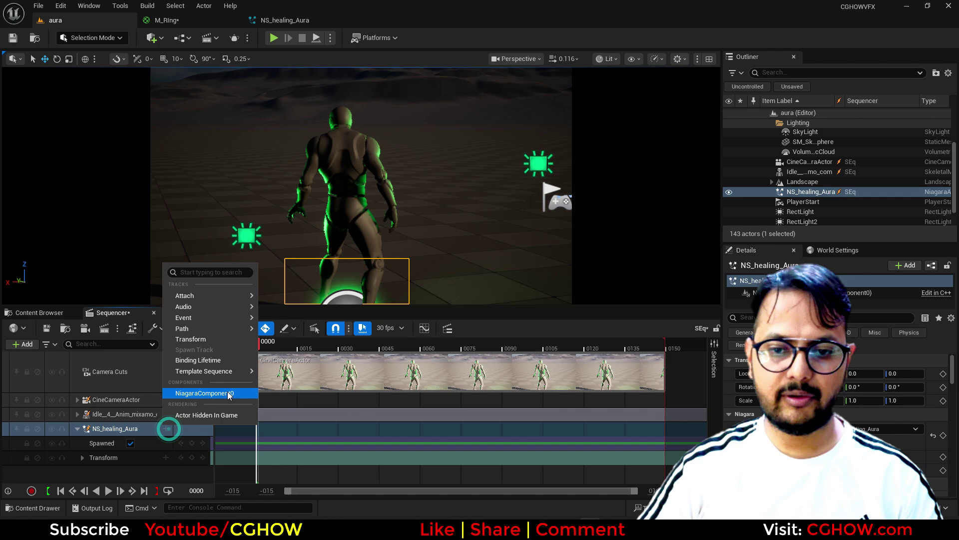
pyautogui.click(217, 391)
pyautogui.click(166, 443)
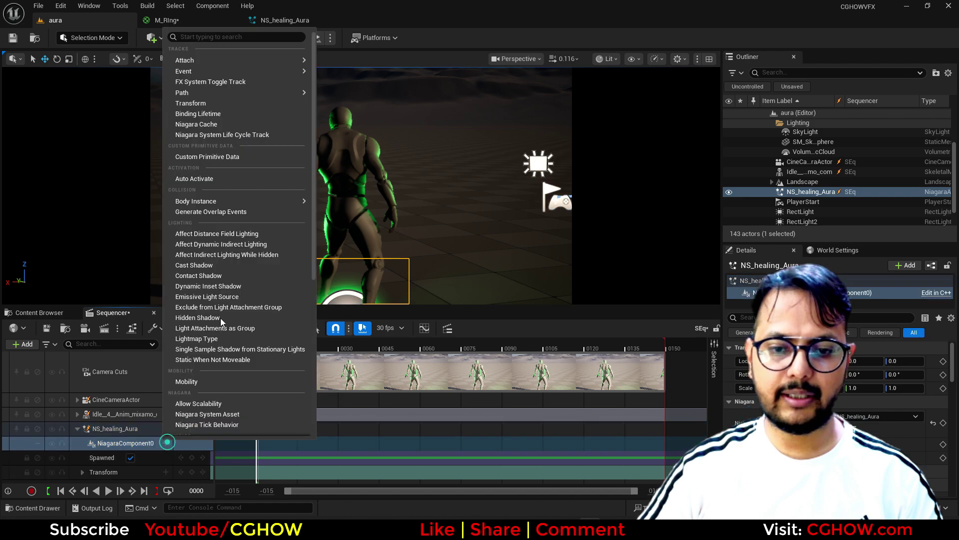
pyautogui.click(240, 134)
pyautogui.click(154, 446)
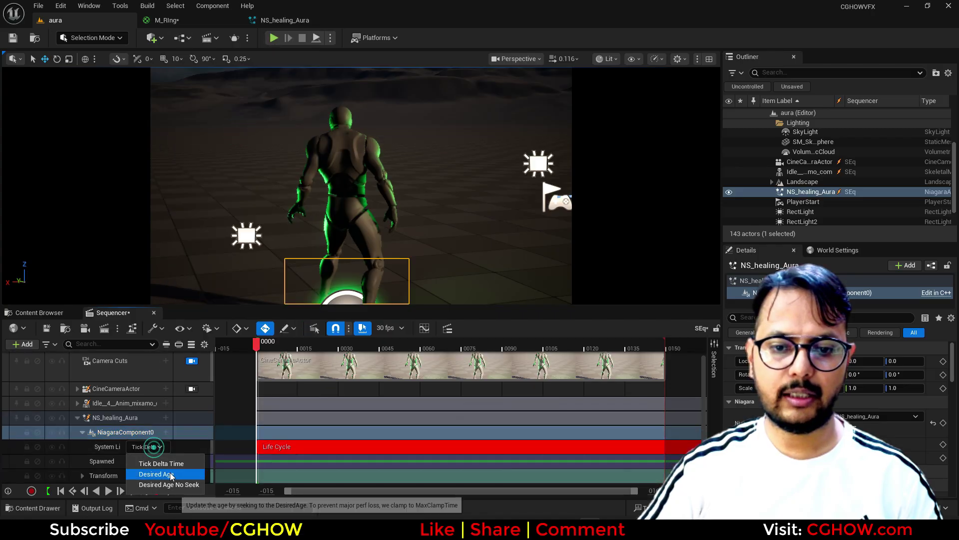
pyautogui.click(150, 472)
pyautogui.click(109, 490)
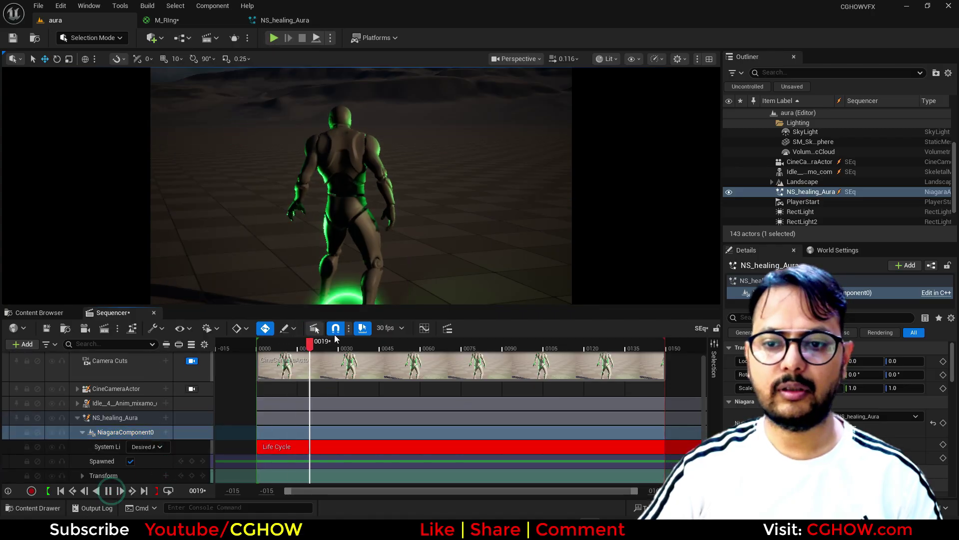
# - At frame 43, move the aura onto the character at chest height (X -115)
pyautogui.moveTo(363, 344); pyautogui.dragTo(379, 355)
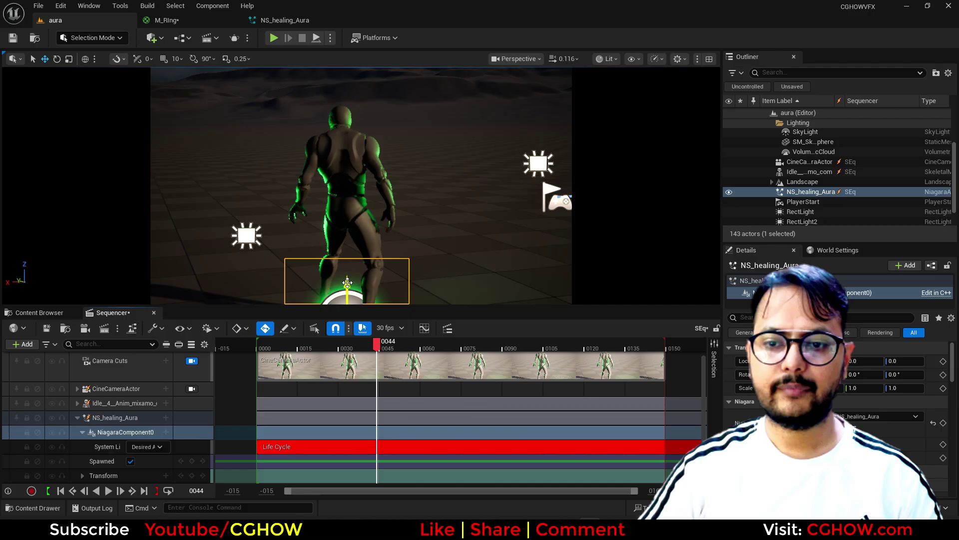
pyautogui.moveTo(348, 283); pyautogui.dragTo(340, 115)
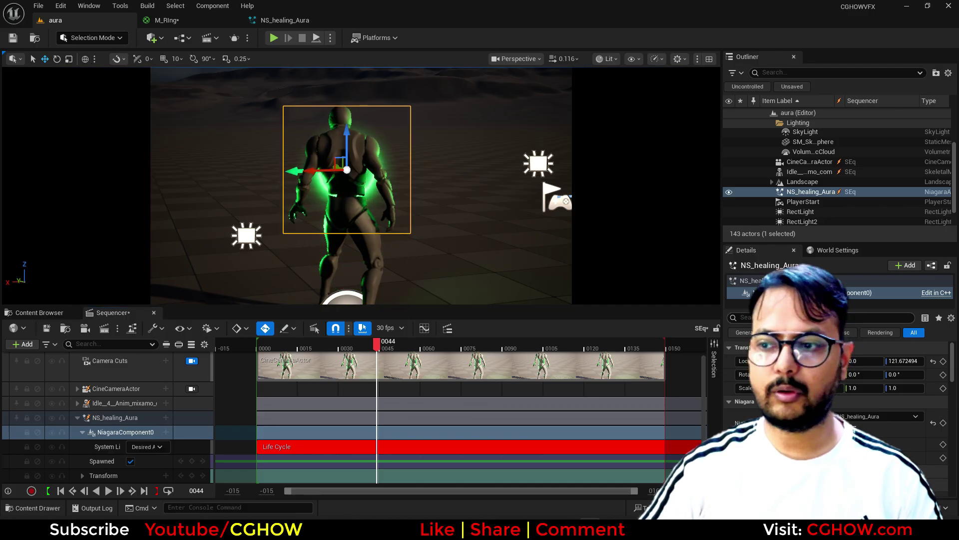
pyautogui.moveTo(866, 360); pyautogui.dragTo(829, 361)
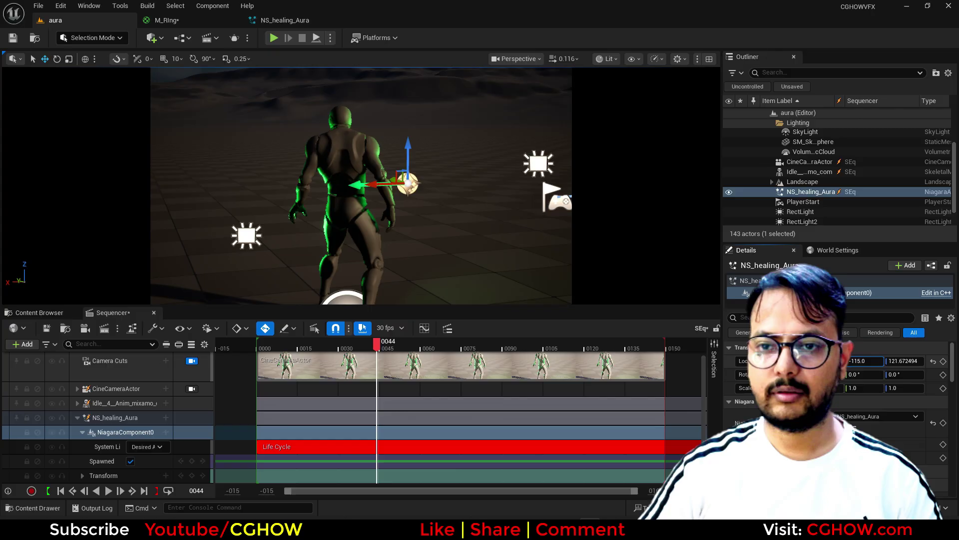
pyautogui.moveTo(376, 186); pyautogui.dragTo(305, 187)
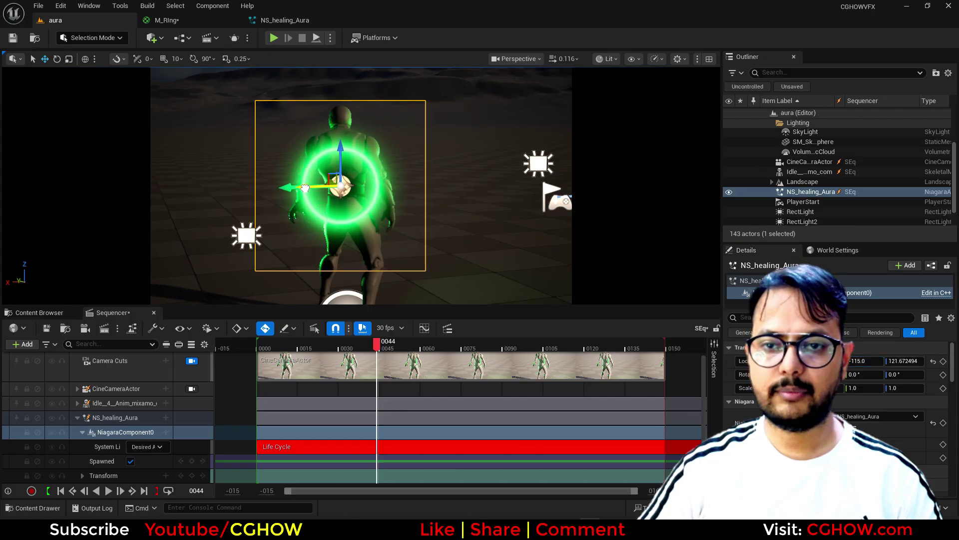
pyautogui.moveTo(345, 156)
pyautogui.mouseDown()
pyautogui.moveTo(341, 136)
pyautogui.moveTo(340, 146)
pyautogui.mouseUp()
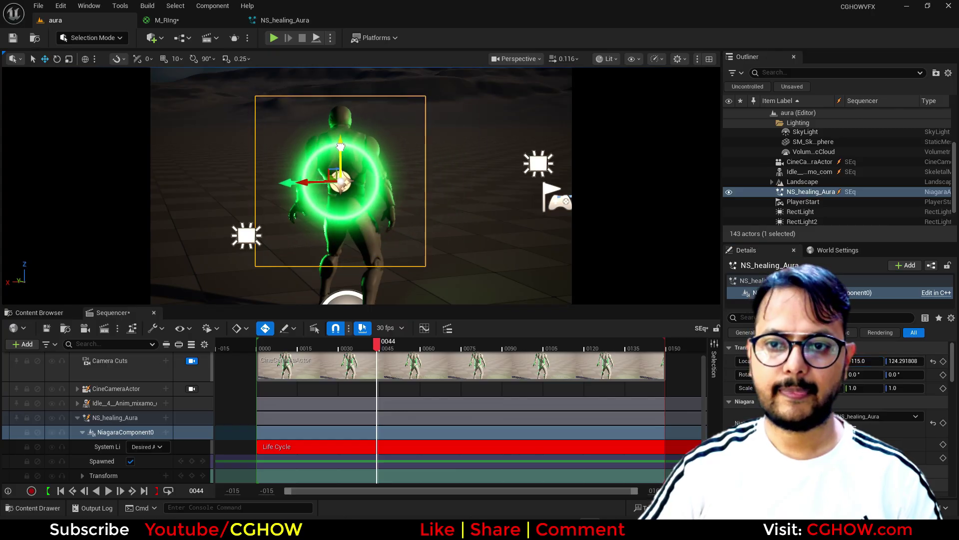
pyautogui.click(280, 20)
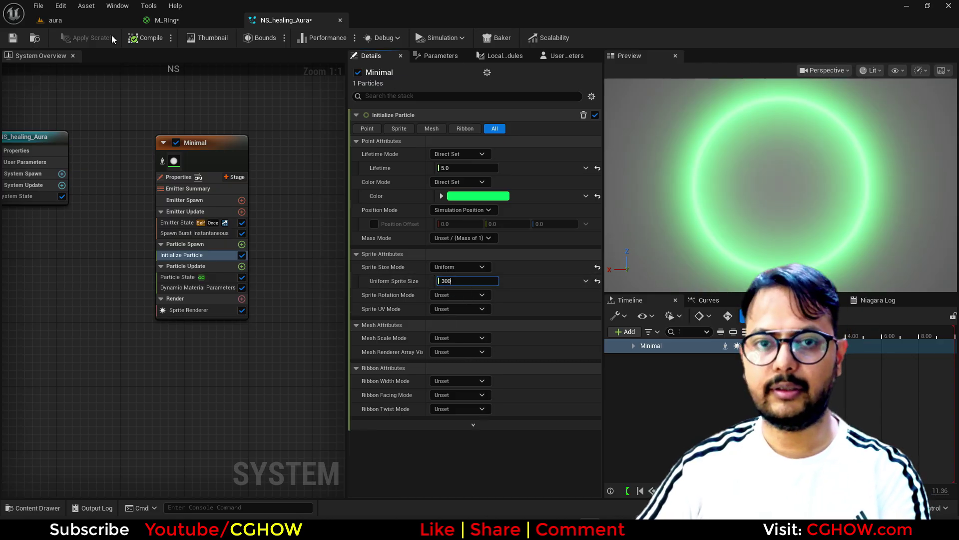
# - Set the ring's uniform sprite size to 200 and nudge the aura higher in the level
pyautogui.click(92, 24)
pyautogui.moveTo(340, 144)
pyautogui.mouseDown()
pyautogui.moveTo(339, 156)
pyautogui.moveTo(337, 131)
pyautogui.mouseUp()
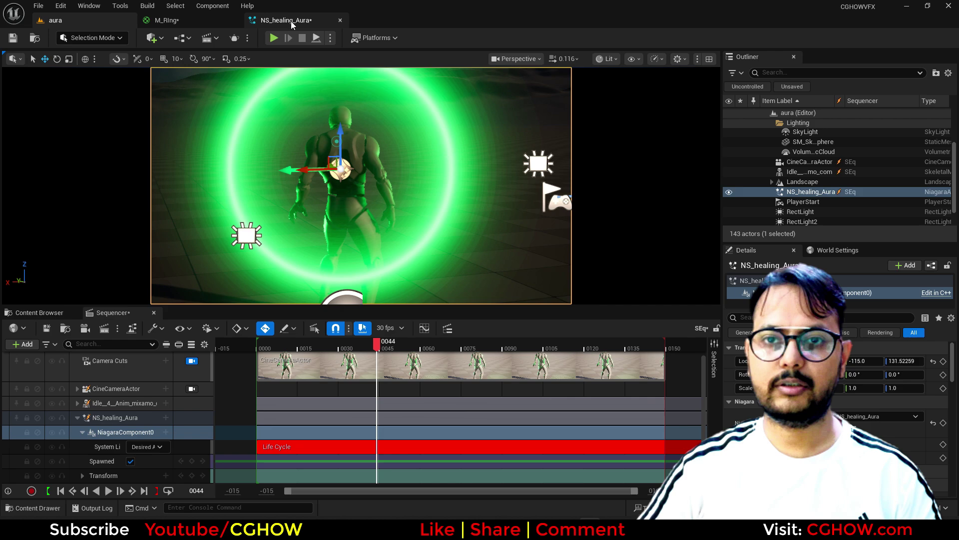
pyautogui.click(295, 22)
pyautogui.click(454, 281)
pyautogui.write('2')
pyautogui.press('Return')
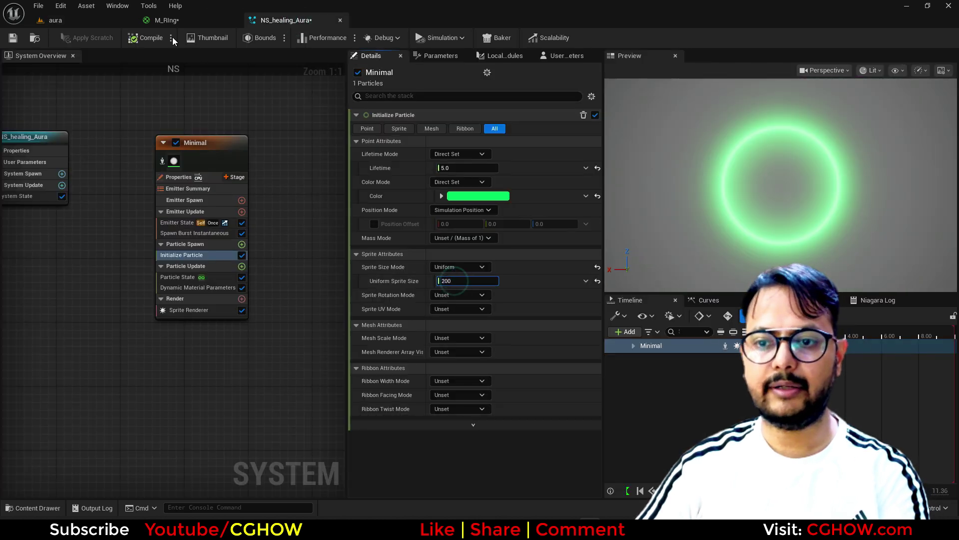
pyautogui.click(109, 23)
pyautogui.moveTo(340, 132); pyautogui.dragTo(340, 133)
# - Darken the ring's green to brightness 0.2 (007C2CFF) and check it in the level
pyautogui.click(279, 20)
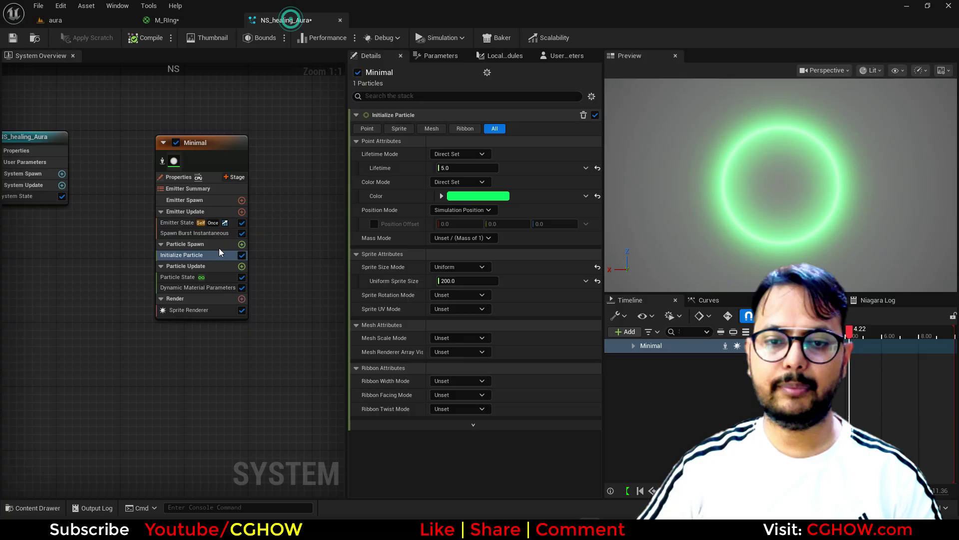
pyautogui.click(478, 195)
pyautogui.click(620, 377)
pyautogui.write('00FF64FF')
pyautogui.press('Return')
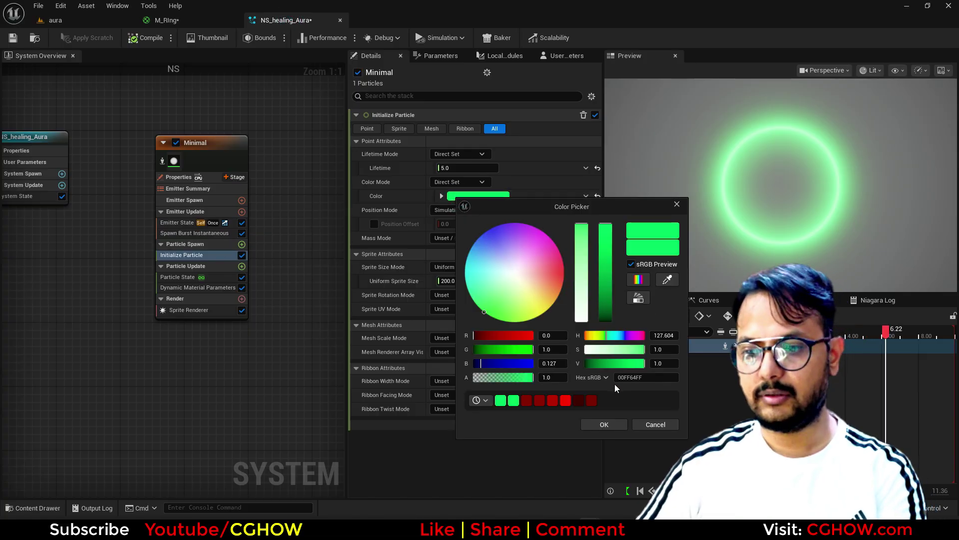
pyautogui.write('.2')
pyautogui.press('Return')
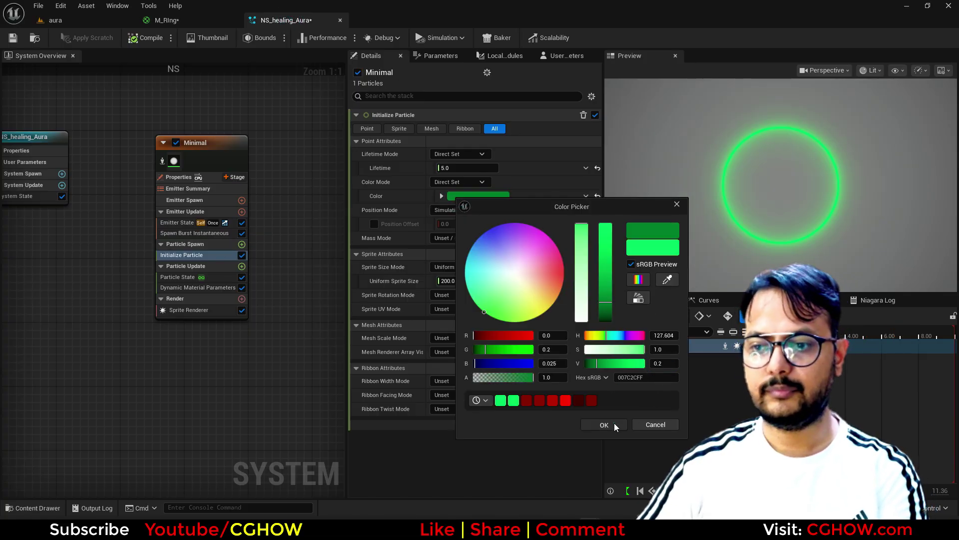
pyautogui.click(615, 426)
pyautogui.click(56, 20)
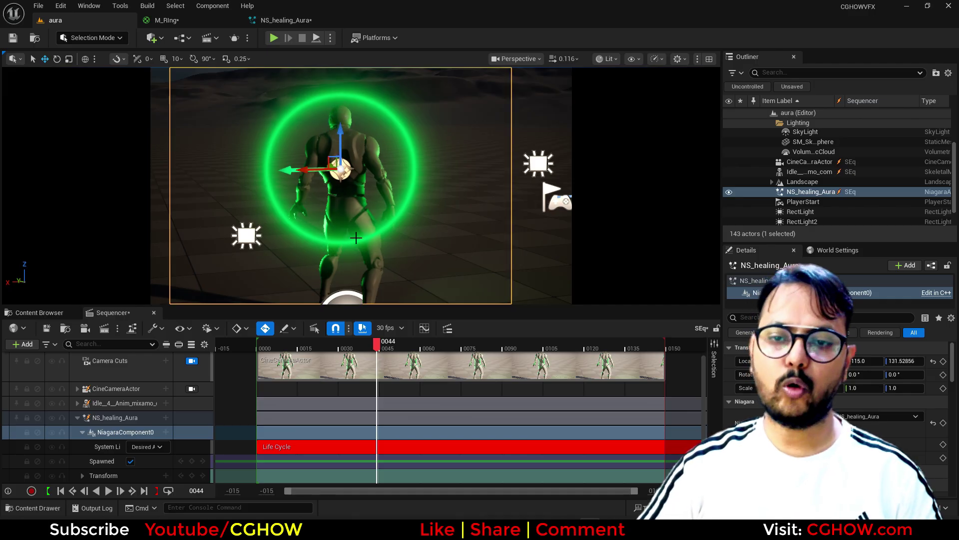
pyautogui.click(281, 21)
# - Duplicate the Minimal emitter to create Minimal001
pyautogui.moveTo(228, 118); pyautogui.dragTo(142, 118, button='right')
pyautogui.rightClick(141, 119)
pyautogui.click(130, 140)
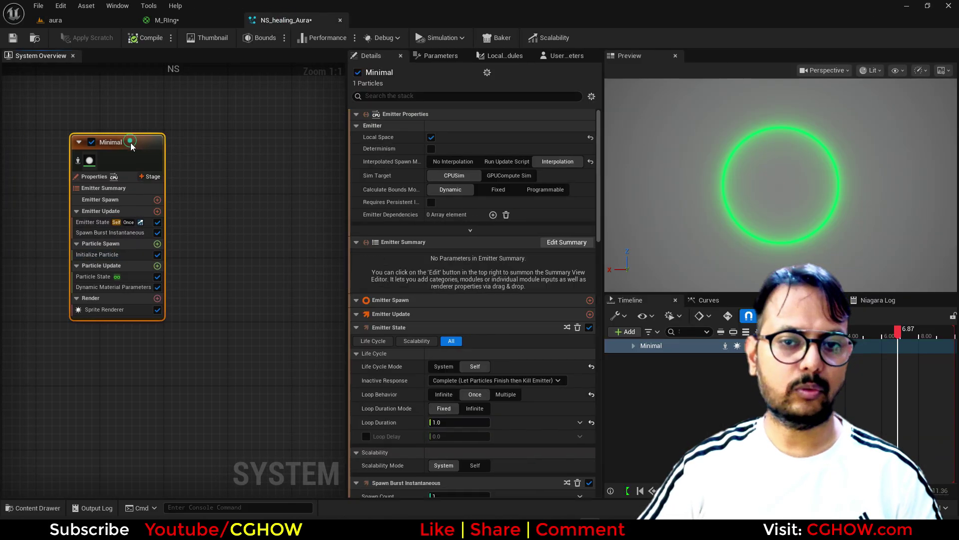
pyautogui.hotkey('ctrl', 'd')
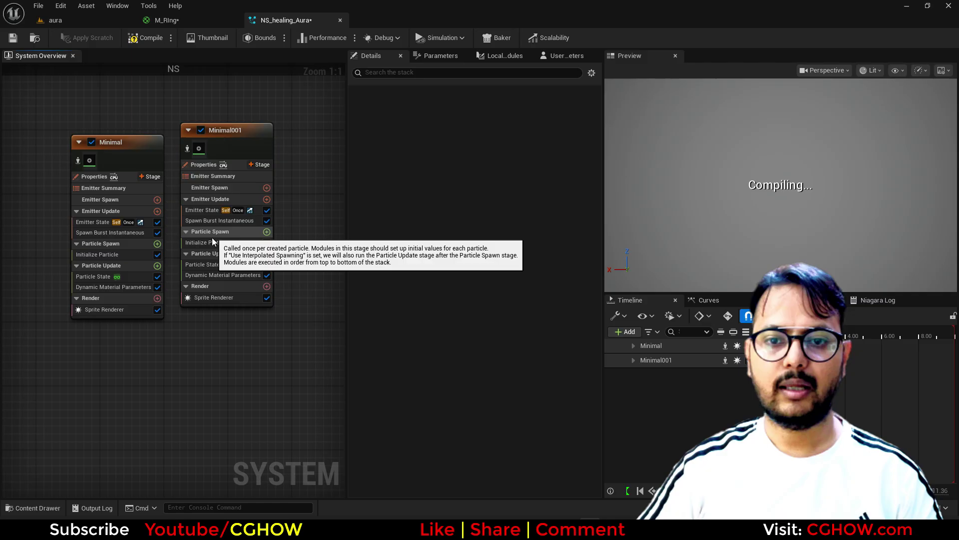
# - Give the copy a brighter yellow-green colour and raise its pow for a sharper ring
pyautogui.click(212, 240)
pyautogui.click(473, 199)
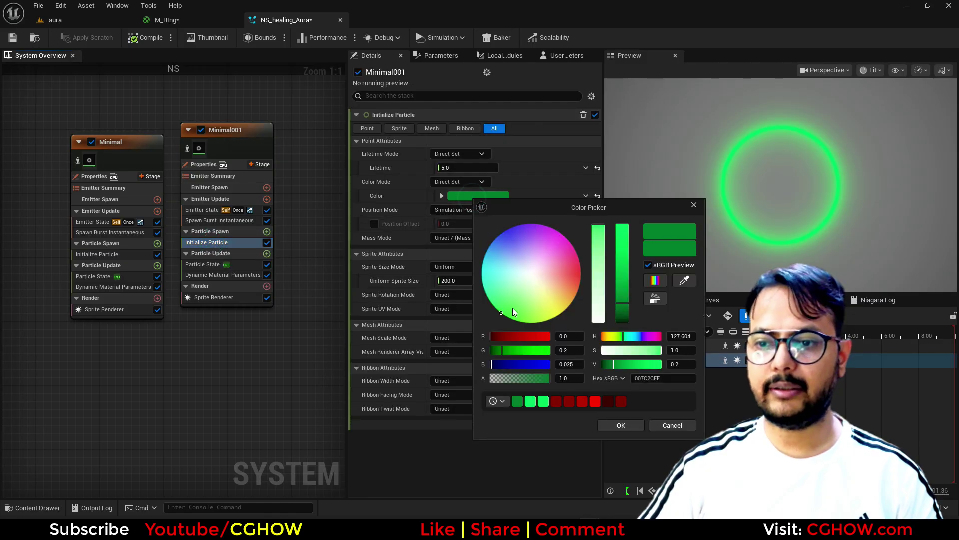
pyautogui.moveTo(513, 313); pyautogui.dragTo(511, 314)
pyautogui.moveTo(689, 361); pyautogui.dragTo(734, 361)
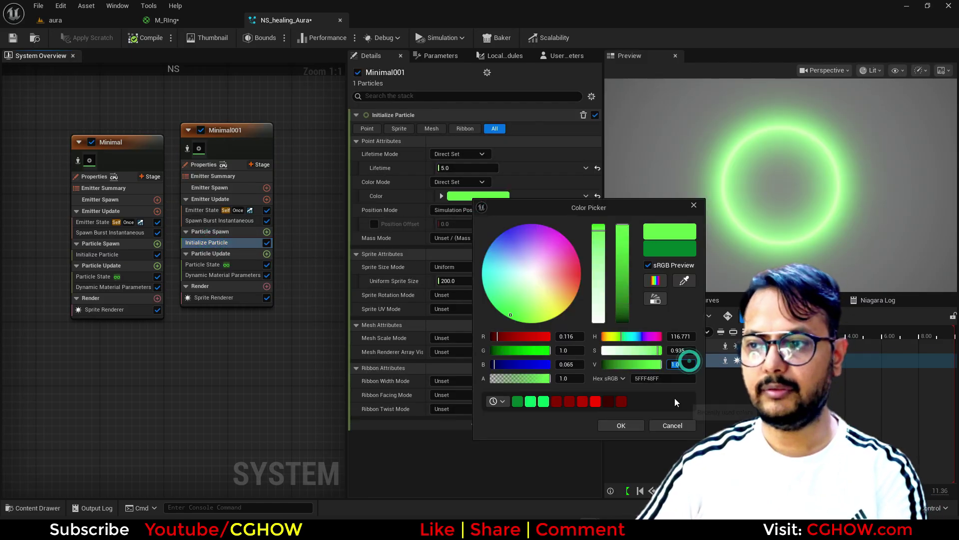
pyautogui.click(632, 428)
pyautogui.click(223, 275)
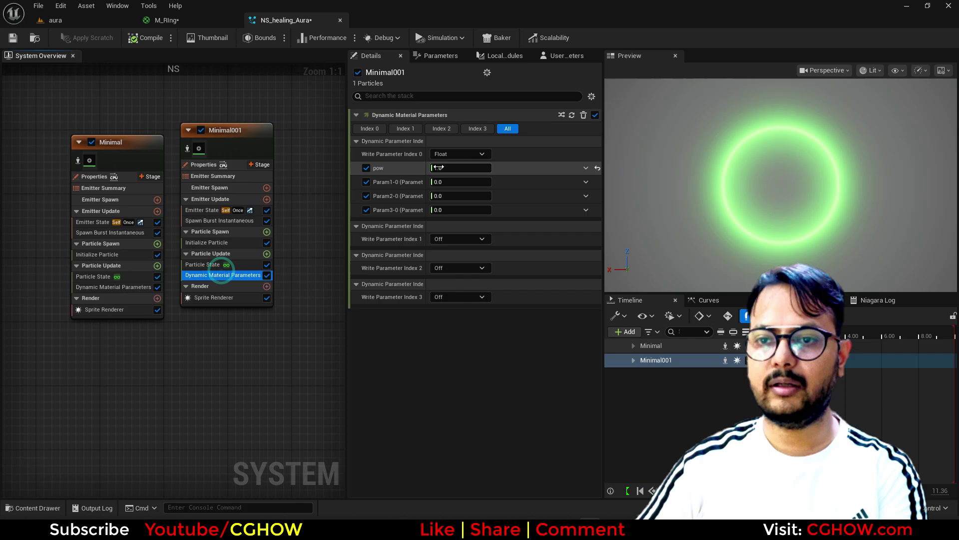
pyautogui.moveTo(452, 168)
pyautogui.mouseDown()
pyautogui.moveTo(480, 168)
pyautogui.moveTo(460, 167)
pyautogui.mouseUp()
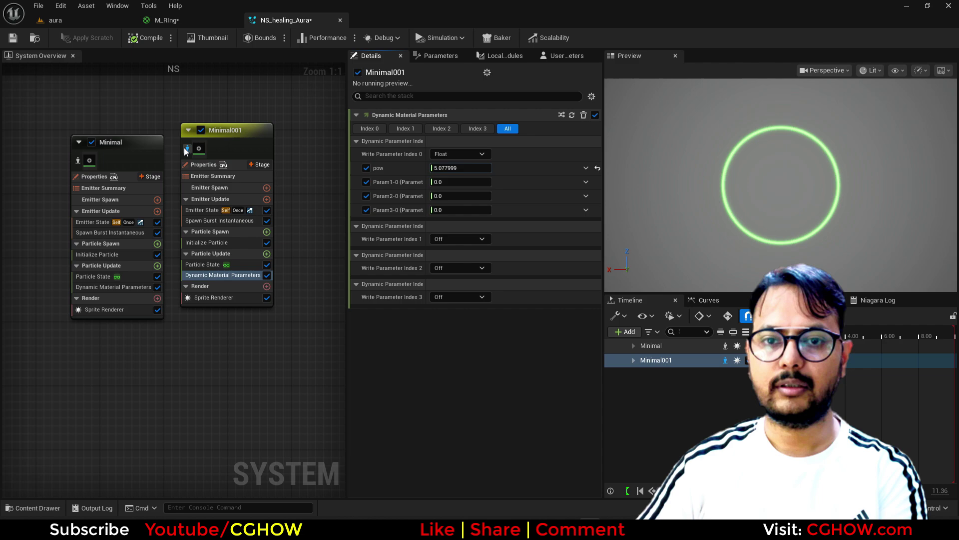
# - Preview the aura in game view in the level, then close the M_RIng material
pyautogui.click(82, 20)
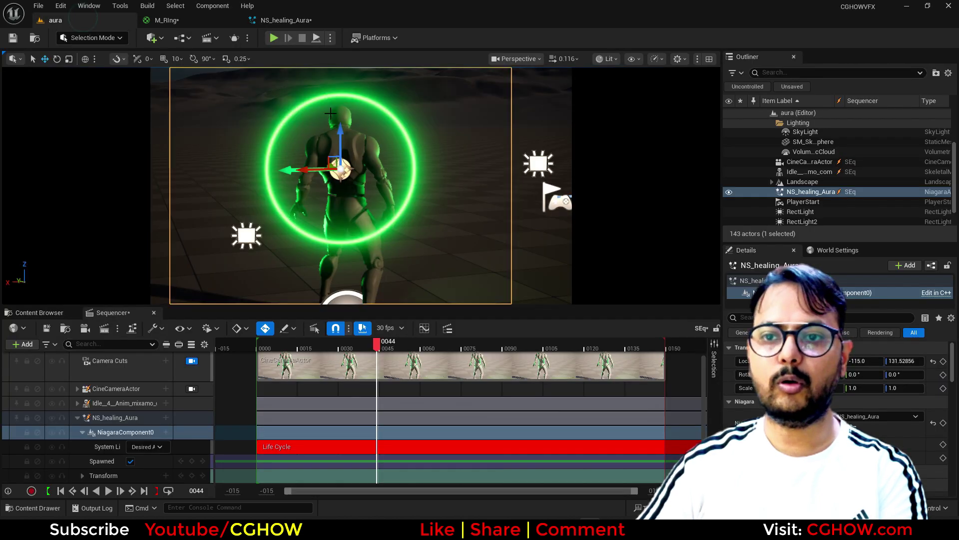
pyautogui.click(446, 155)
pyautogui.press('g')
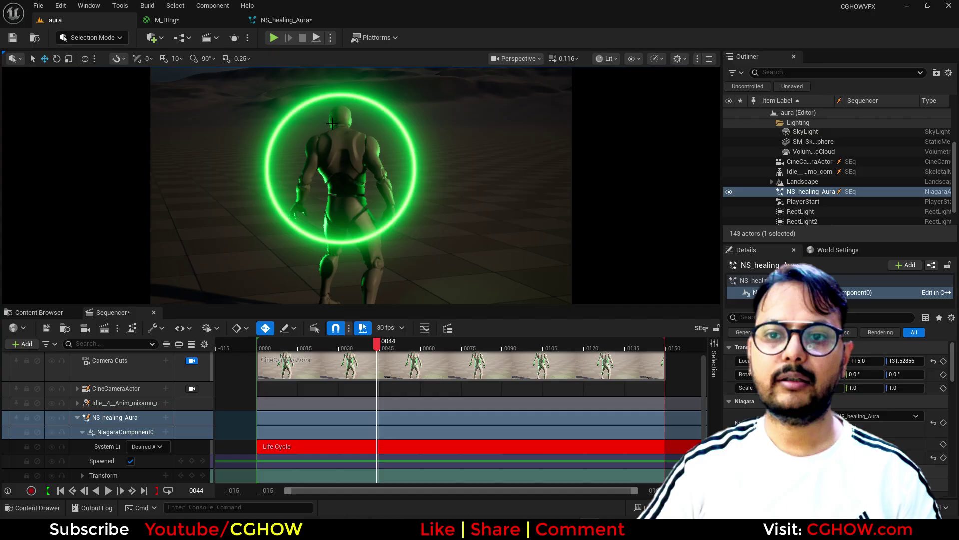
pyautogui.click(190, 22)
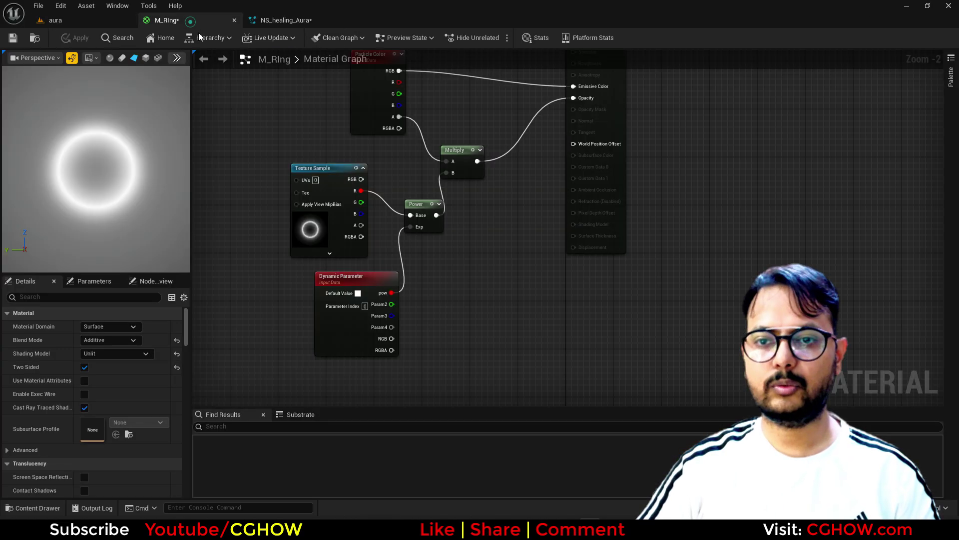
pyautogui.click(234, 21)
pyautogui.click(205, 21)
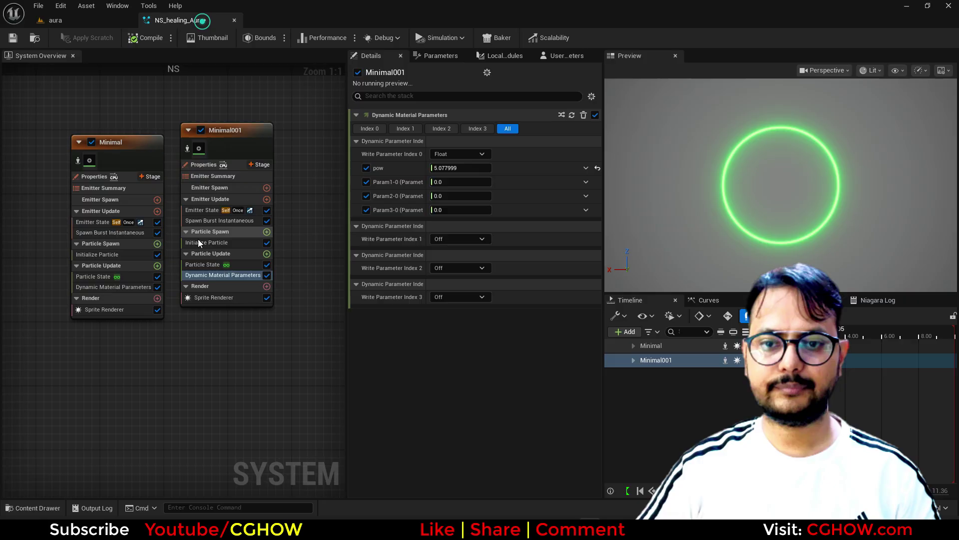
# - Set uniform sprite size 250 on both Minimal and Minimal001 emitters
pyautogui.click(120, 255)
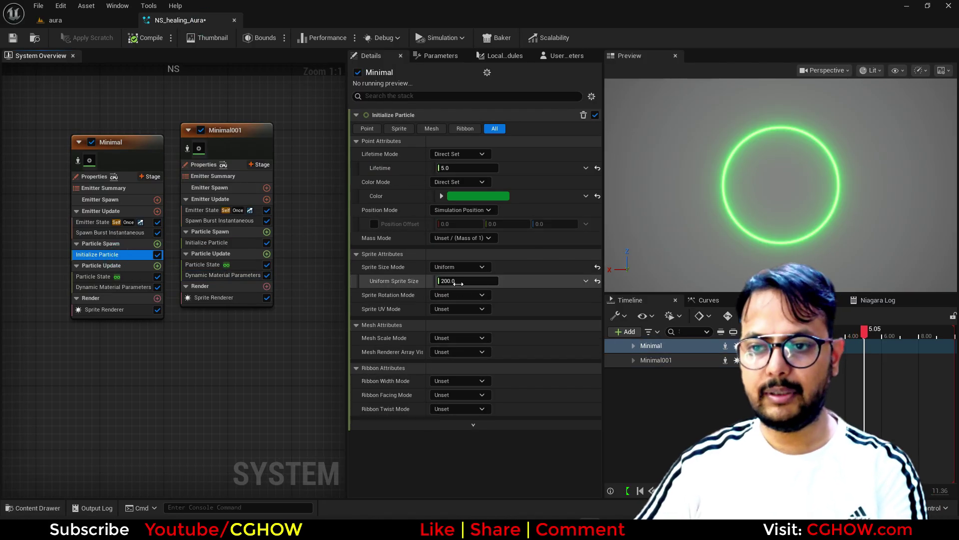
pyautogui.write('250')
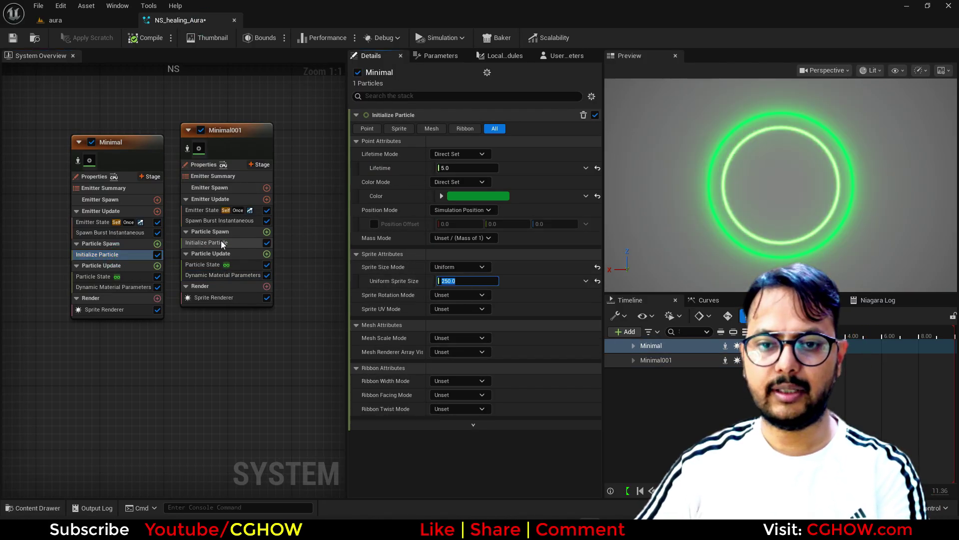
pyautogui.click(221, 242)
pyautogui.click(451, 280)
pyautogui.write('250')
pyautogui.click(87, 22)
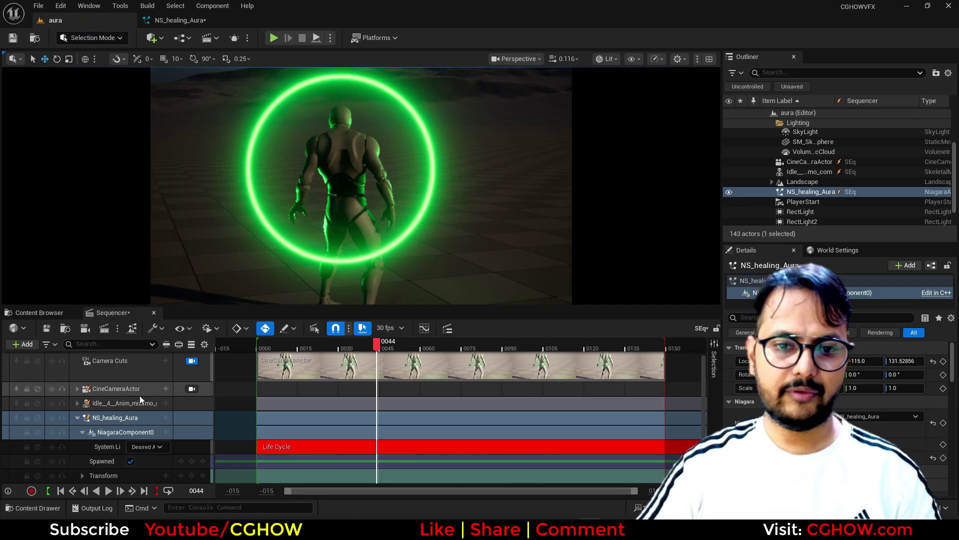
# - Pilot the CineCameraActor, fly it closer to the ring to check the shot, then exit
pyautogui.click(192, 399)
pyautogui.moveTo(361, 185); pyautogui.dragTo(358, 160, button='right')
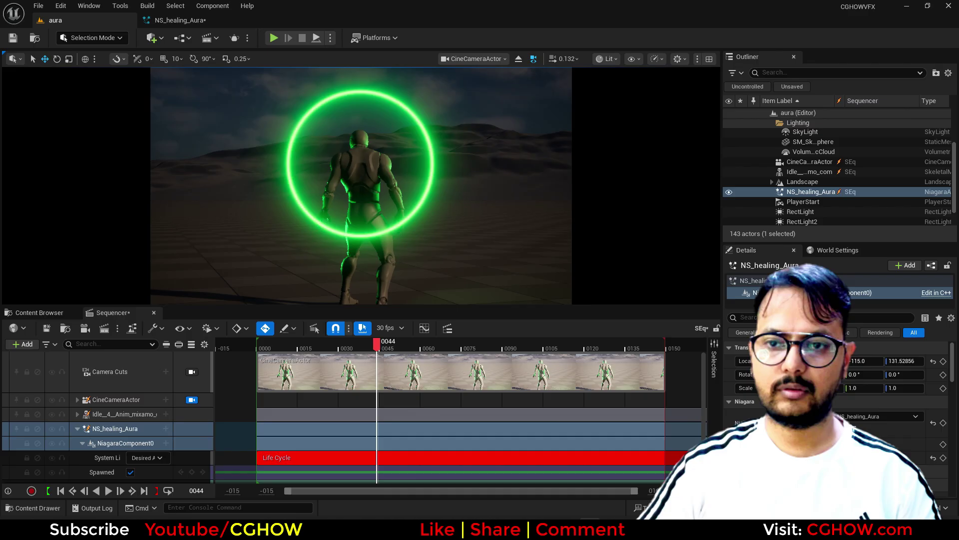
pyautogui.rightClick(322, 207)
pyautogui.scroll(-1, 278, 181)
pyautogui.moveTo(279, 181)
pyautogui.mouseDown(button='right')
pyautogui.moveTo(307, 186)
pyautogui.moveTo(276, 167)
pyautogui.moveTo(288, 186)
pyautogui.mouseUp(button='right')
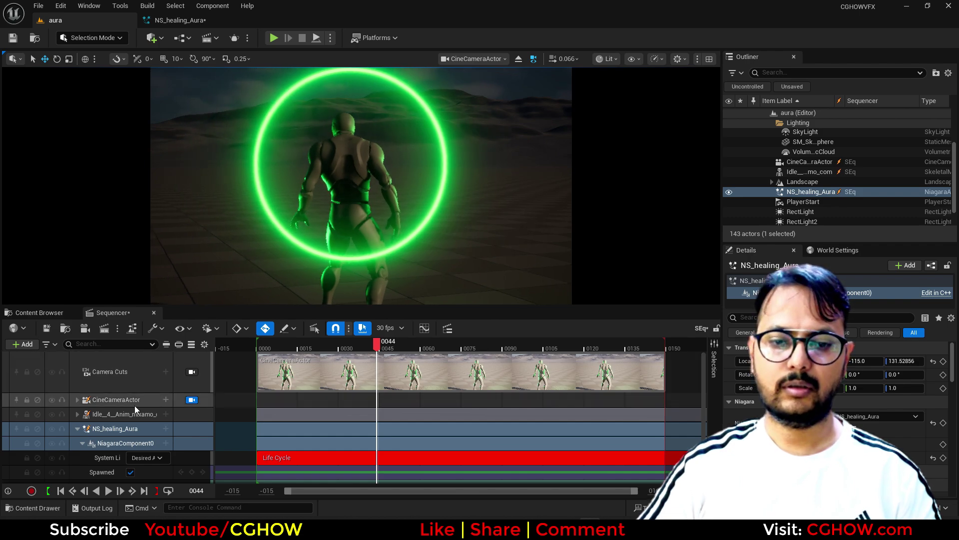
pyautogui.click(191, 371)
# - Select NS_healing_Aura and drag it down to Z 123.89 so the ring circles the torso
pyautogui.click(128, 429)
pyautogui.scroll(-1, 137, 433)
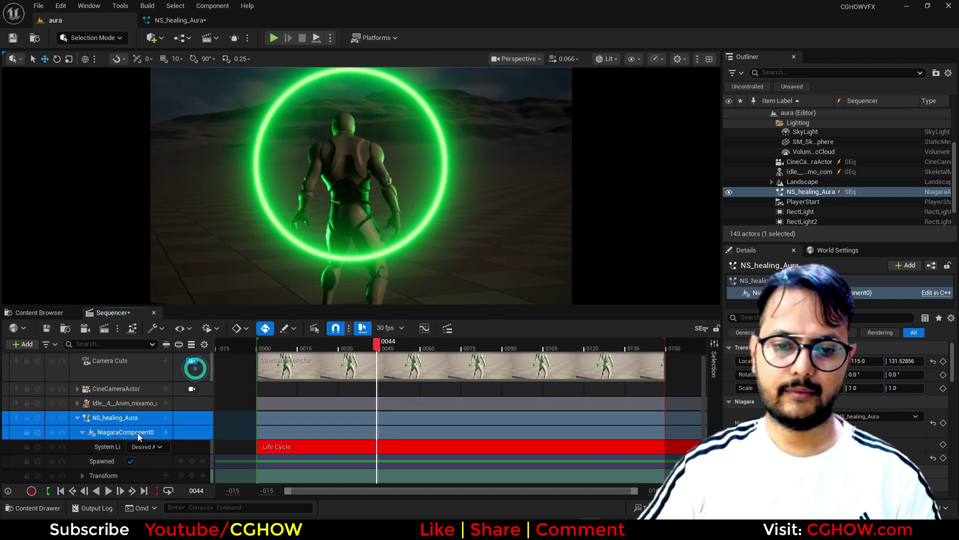
pyautogui.click(116, 419)
pyautogui.moveTo(867, 374); pyautogui.dragTo(876, 373)
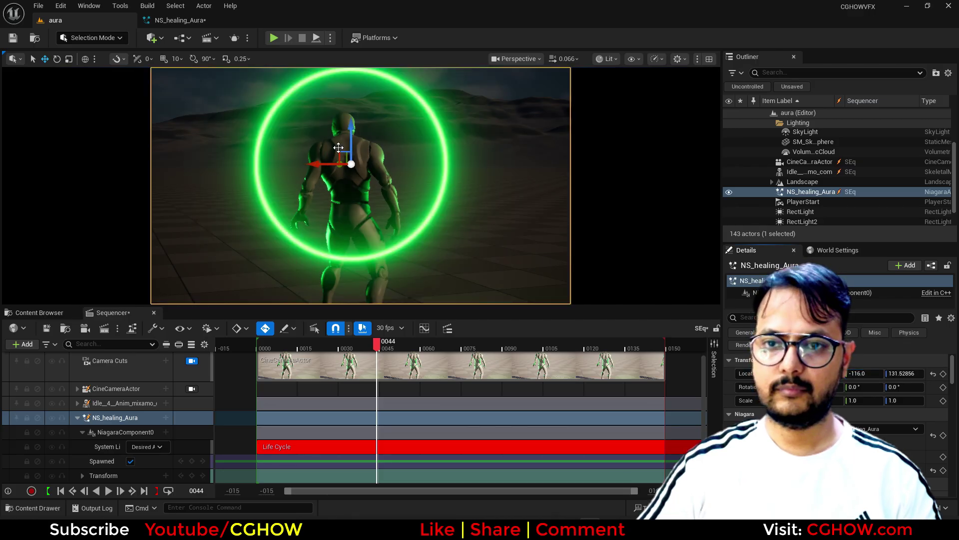
pyautogui.moveTo(349, 131); pyautogui.dragTo(351, 144)
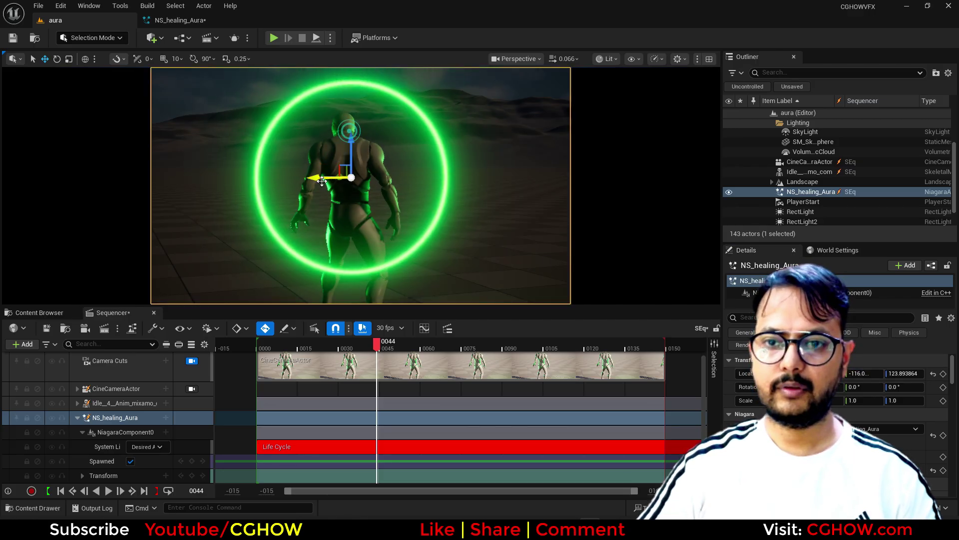
pyautogui.moveTo(322, 181); pyautogui.dragTo(315, 181)
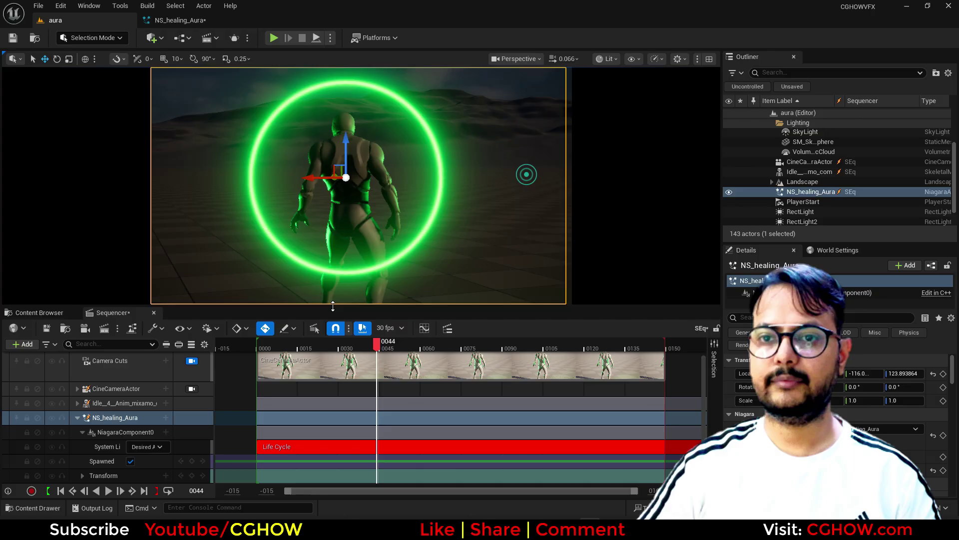
pyautogui.scroll(2, 815, 178)
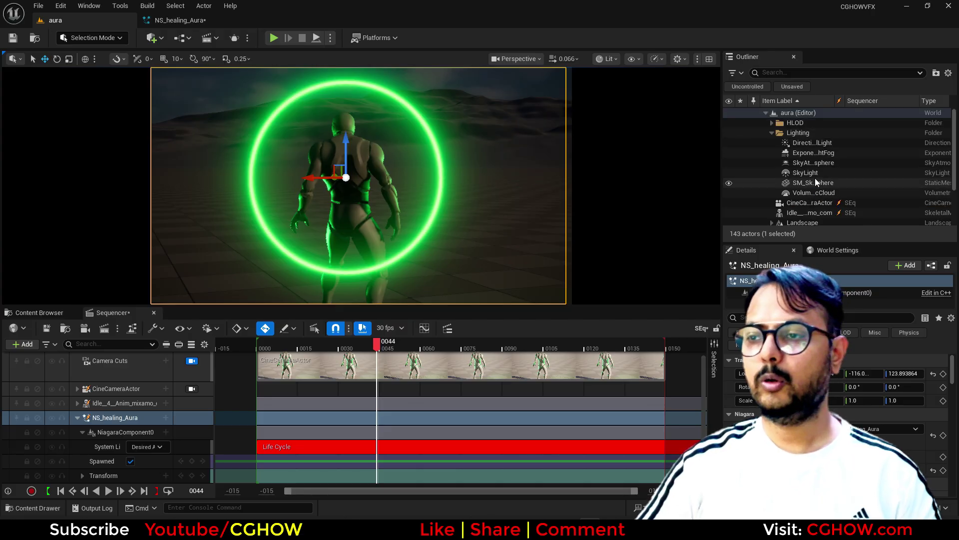
pyautogui.click(807, 152)
pyautogui.scroll(-5, 824, 410)
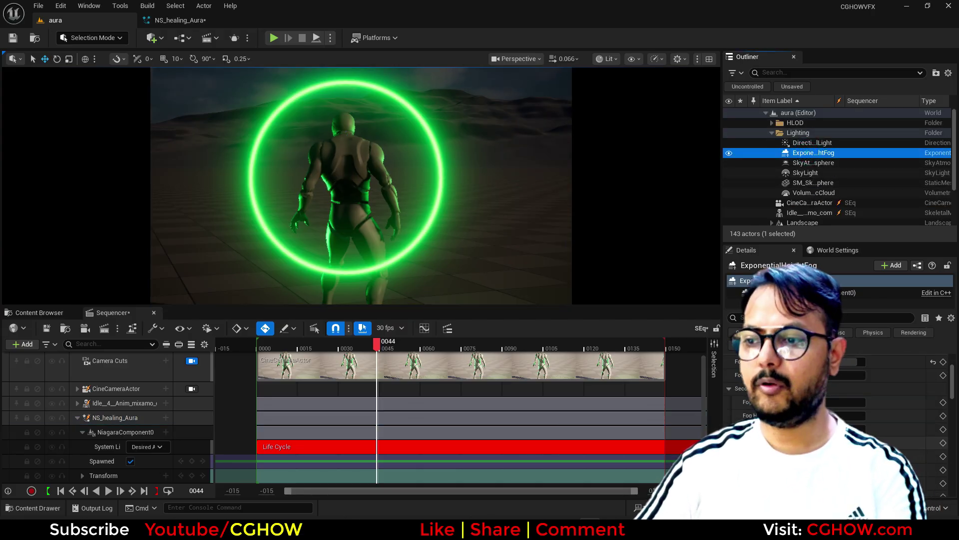
pyautogui.scroll(4, 837, 395)
pyautogui.scroll(-3, 837, 389)
pyautogui.click(837, 381)
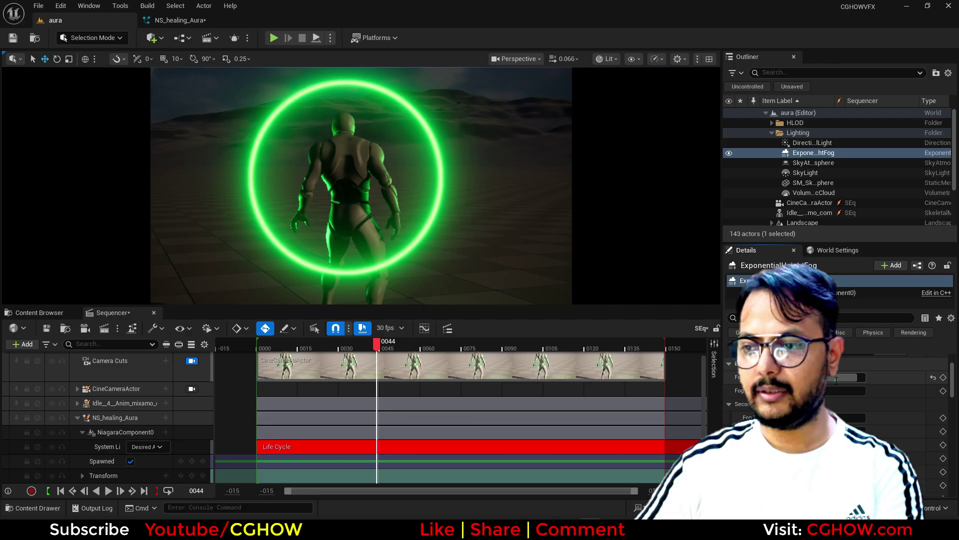
pyautogui.write('0.5')
pyautogui.press('Return')
pyautogui.scroll(-3, 842, 403)
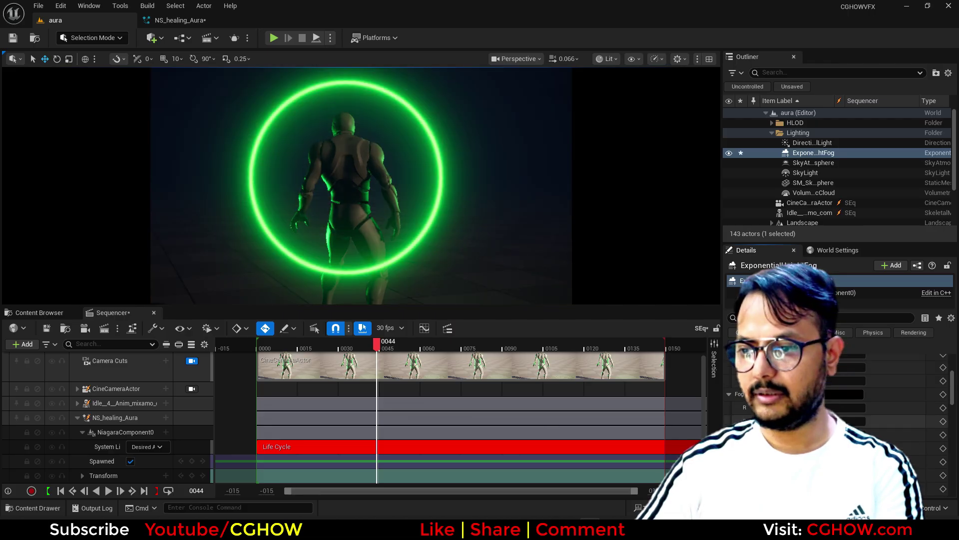
pyautogui.scroll(-2, 836, 395)
pyautogui.scroll(3, 835, 400)
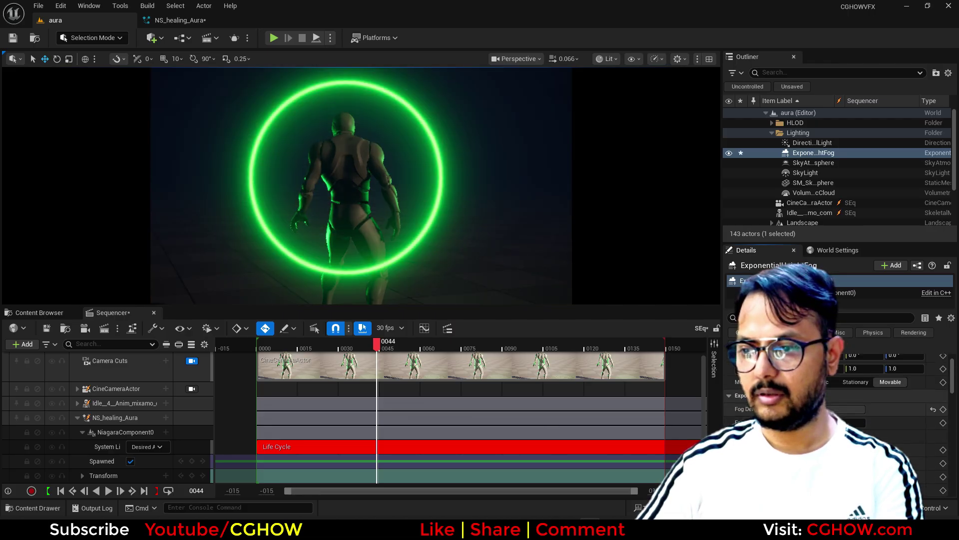
pyautogui.click(832, 422)
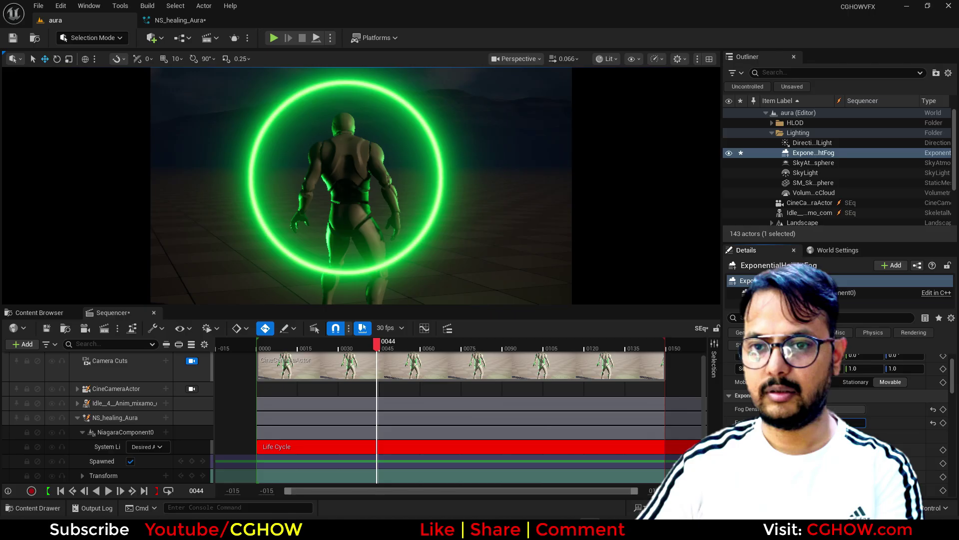
pyautogui.press('Return')
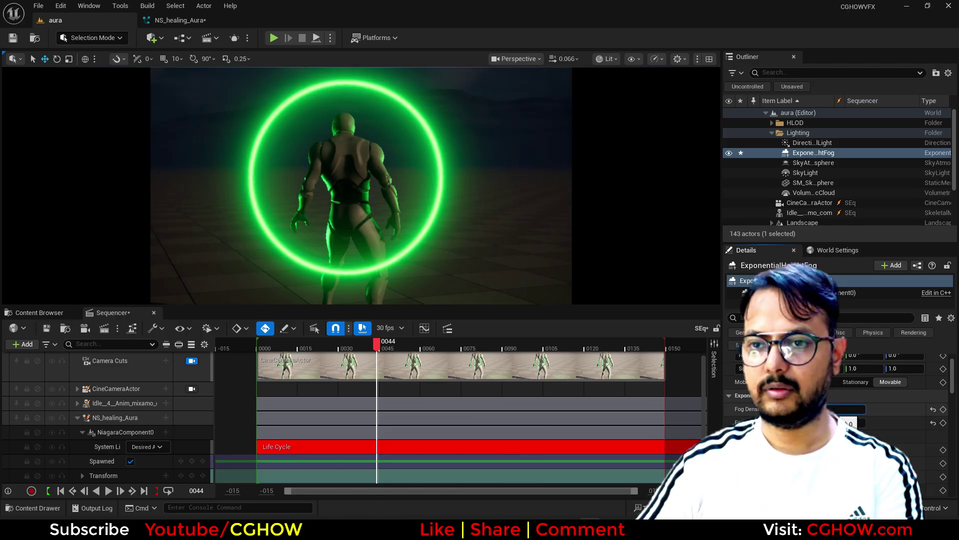
pyautogui.press('Tab')
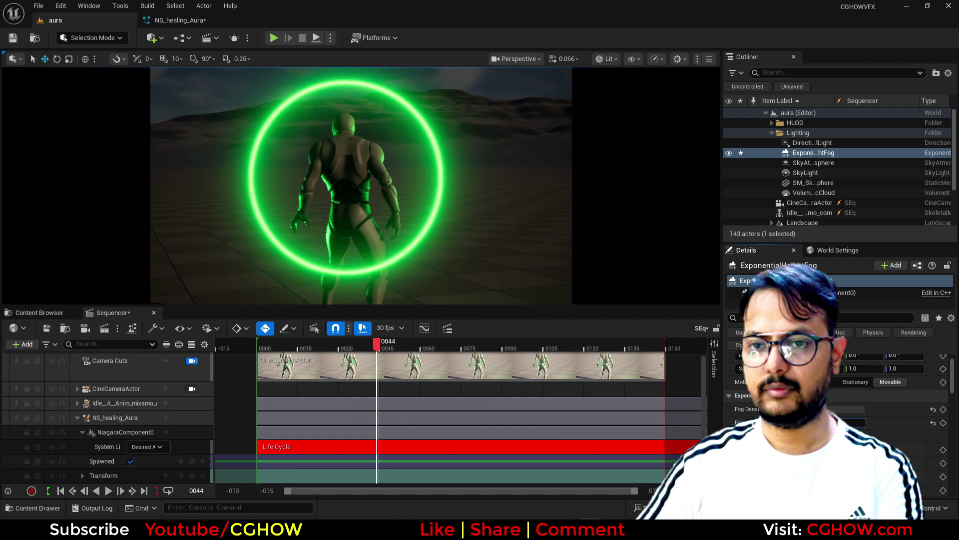
pyautogui.press('Return')
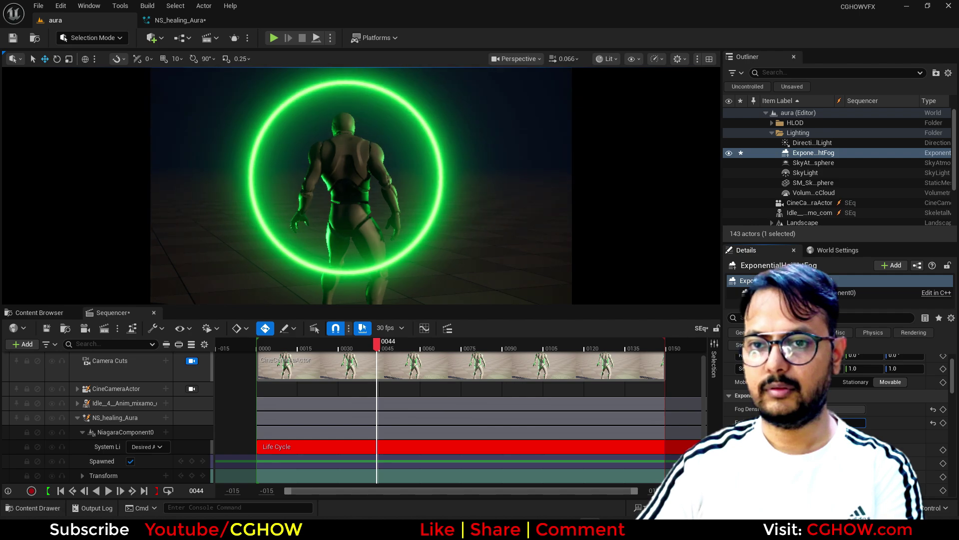
pyautogui.click(933, 422)
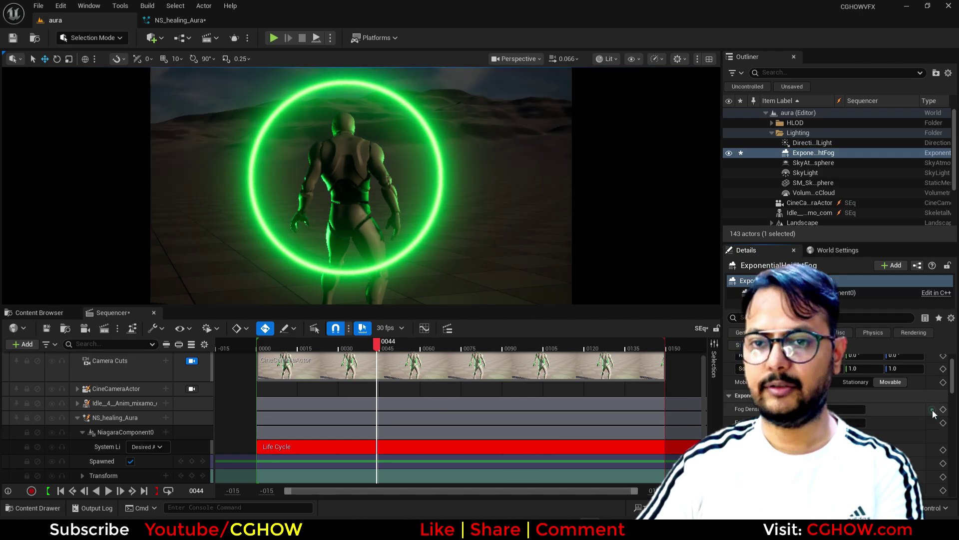
pyautogui.click(932, 410)
pyautogui.scroll(1, 98, 440)
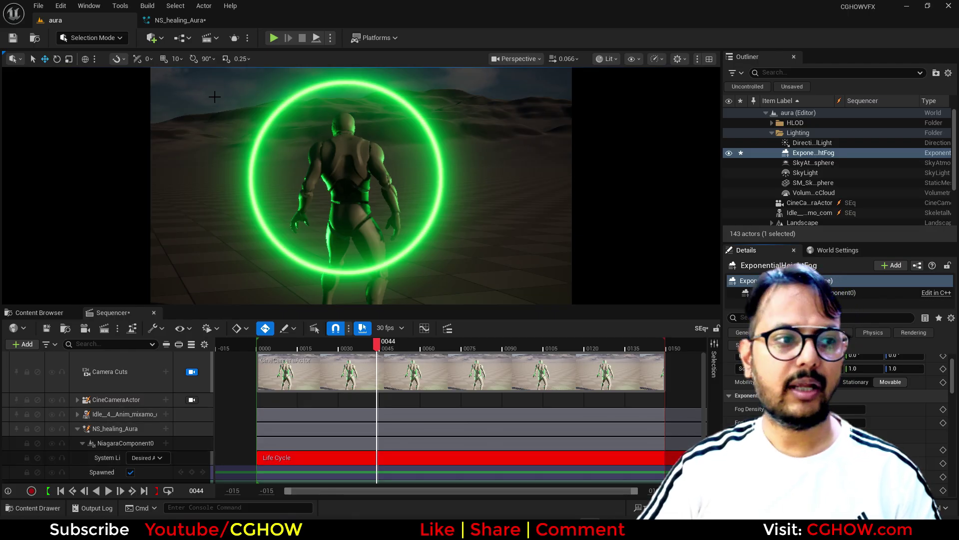
# - Add a new minimal emitter to the NS_healing_Aura particle system
pyautogui.click(173, 22)
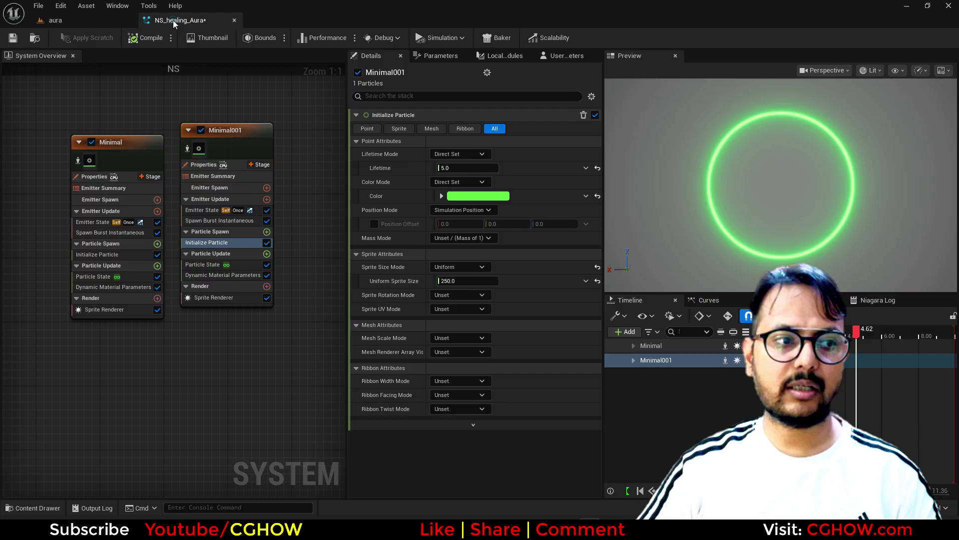
pyautogui.rightClick(202, 134)
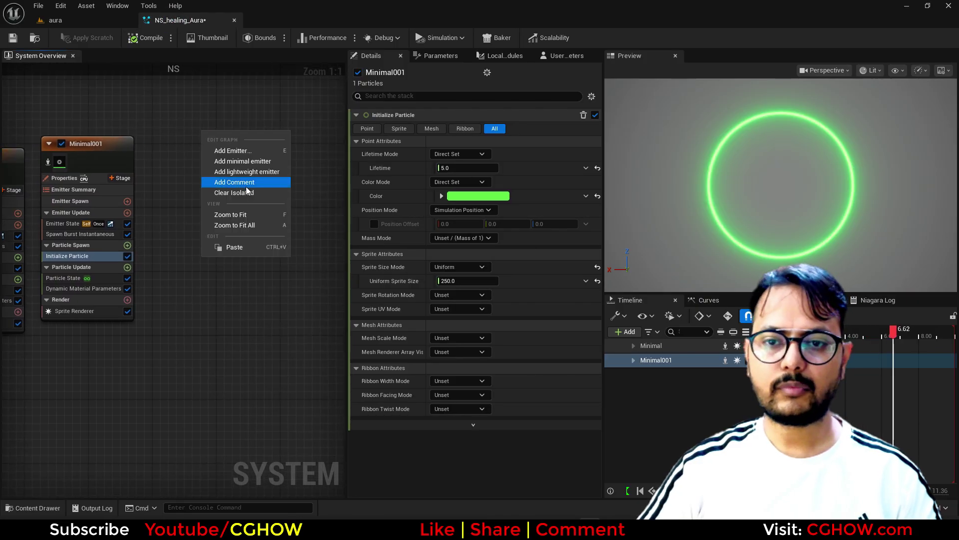
pyautogui.click(250, 168)
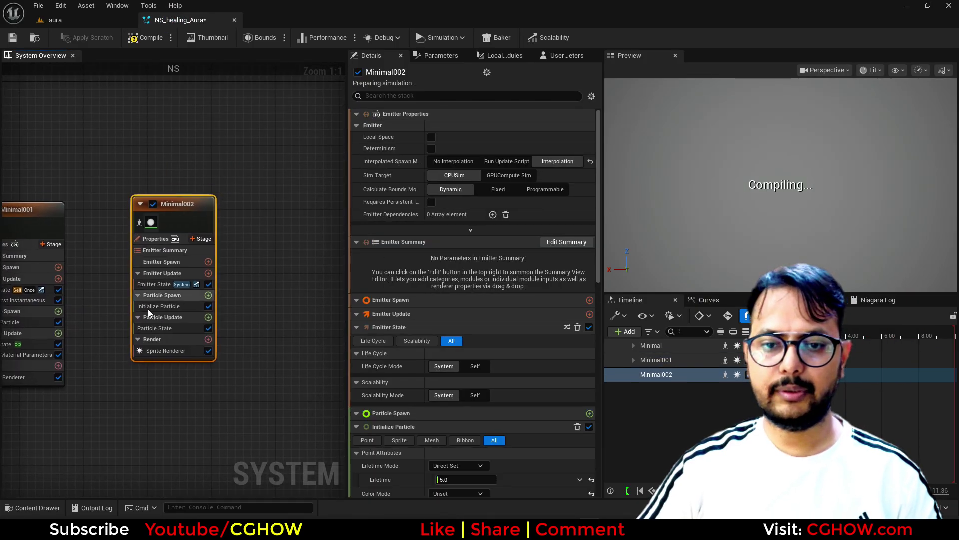
# - Back in the aura level, save all modified assets from the HEaling_AUra folder
pyautogui.click(75, 20)
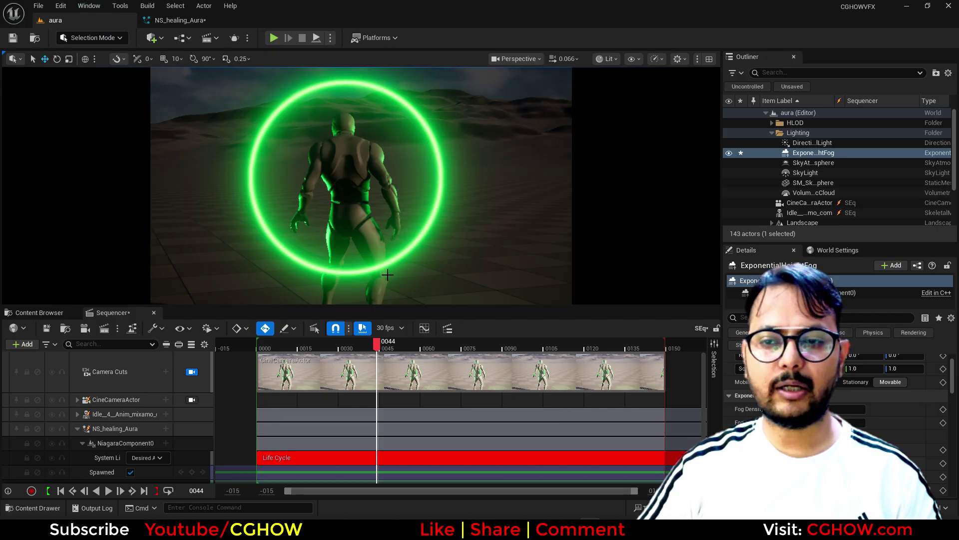
pyautogui.click(42, 311)
pyautogui.click(109, 328)
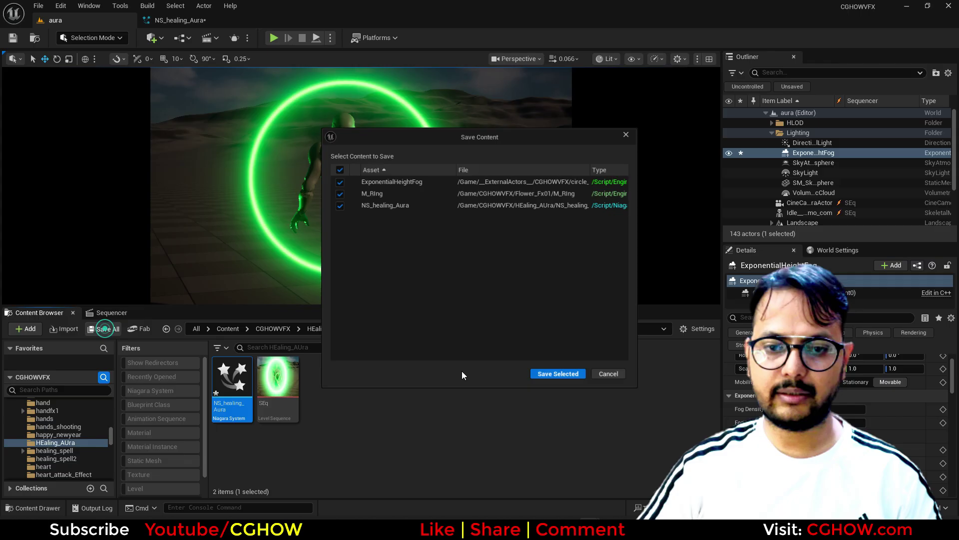
pyautogui.click(557, 372)
# - Create a new material named M_GLow in HEaling_AUra and open it
pyautogui.rightClick(378, 394)
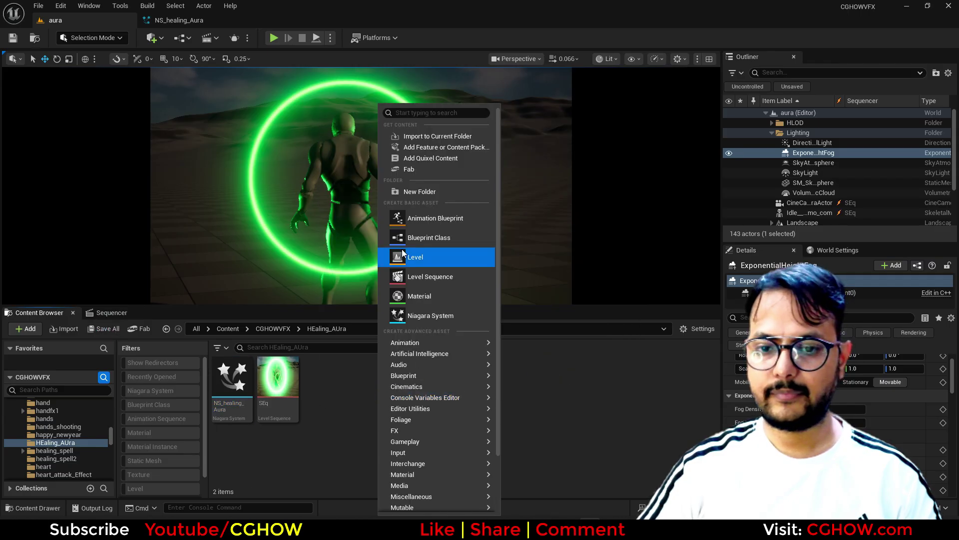
pyautogui.click(440, 295)
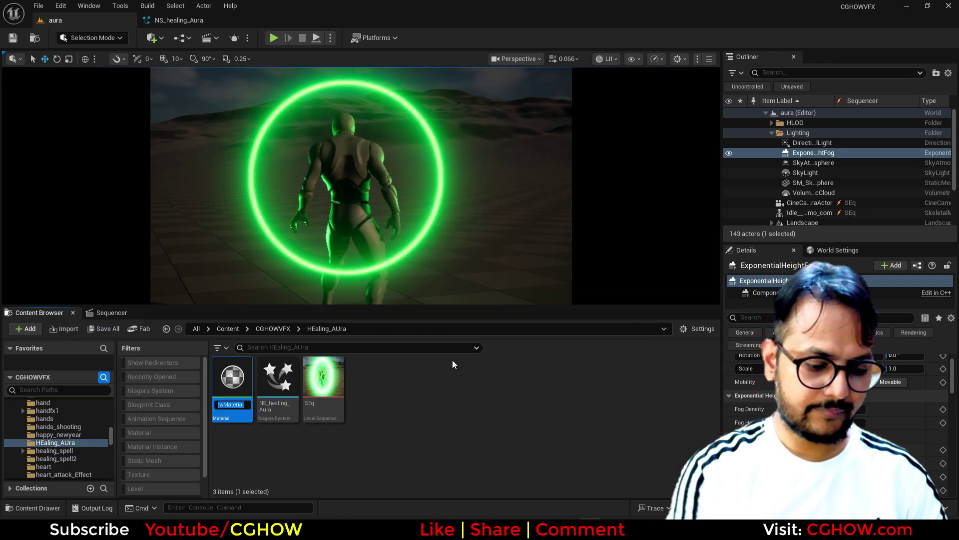
pyautogui.press('Return')
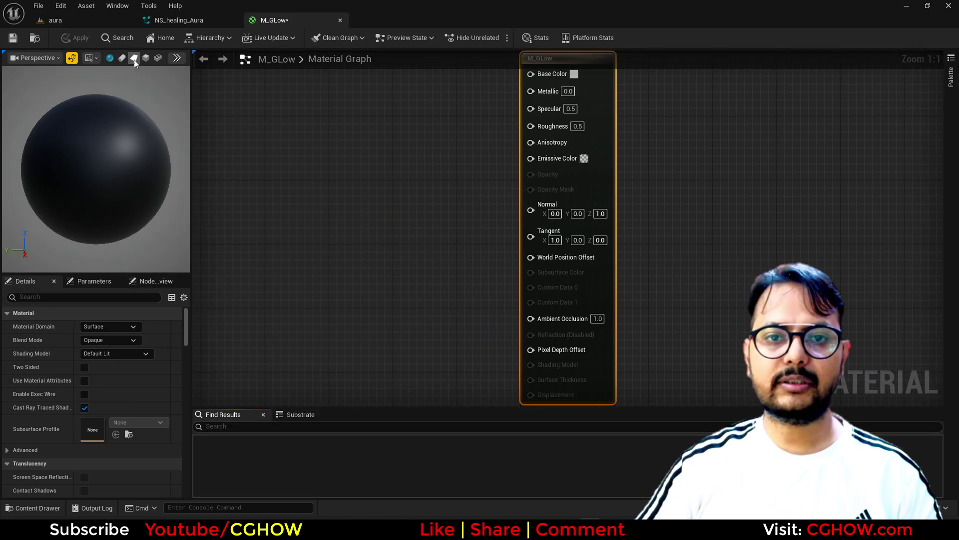
# - On a plane preview, feed a RadialGradientExponential into Emissive and set Shading Model to Unlit
pyautogui.click(132, 59)
pyautogui.rightClick(252, 164)
pyautogui.write('rad')
pyautogui.click(292, 191)
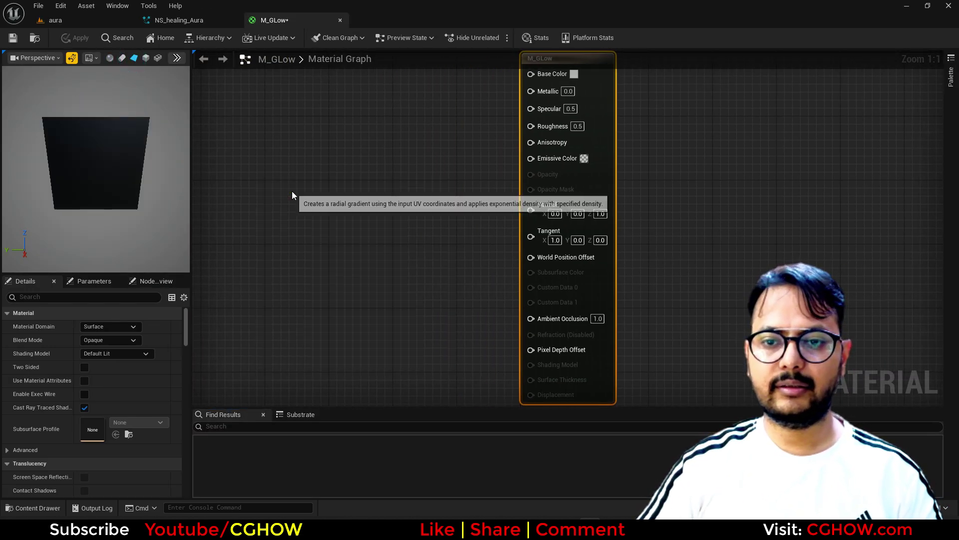
pyautogui.moveTo(400, 175); pyautogui.dragTo(532, 158)
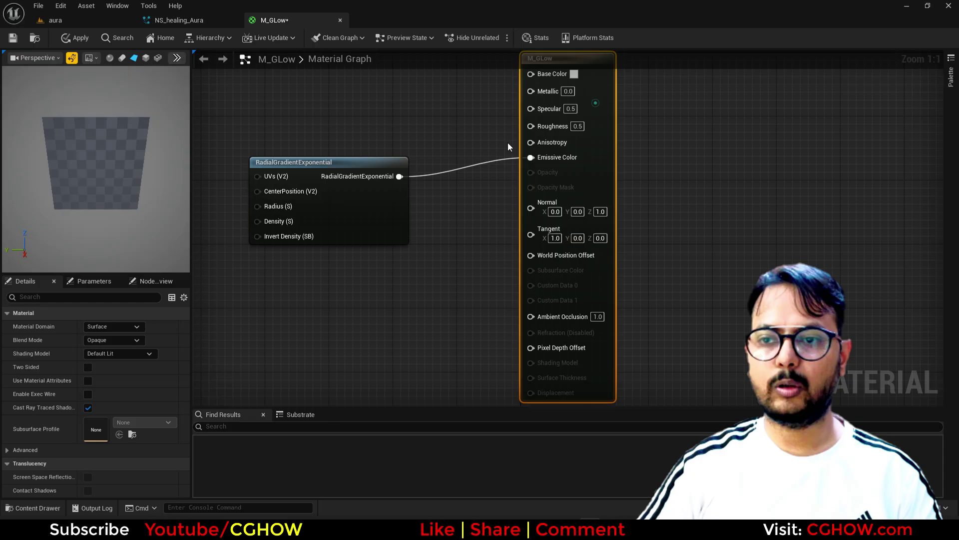
pyautogui.click(123, 356)
pyautogui.click(95, 363)
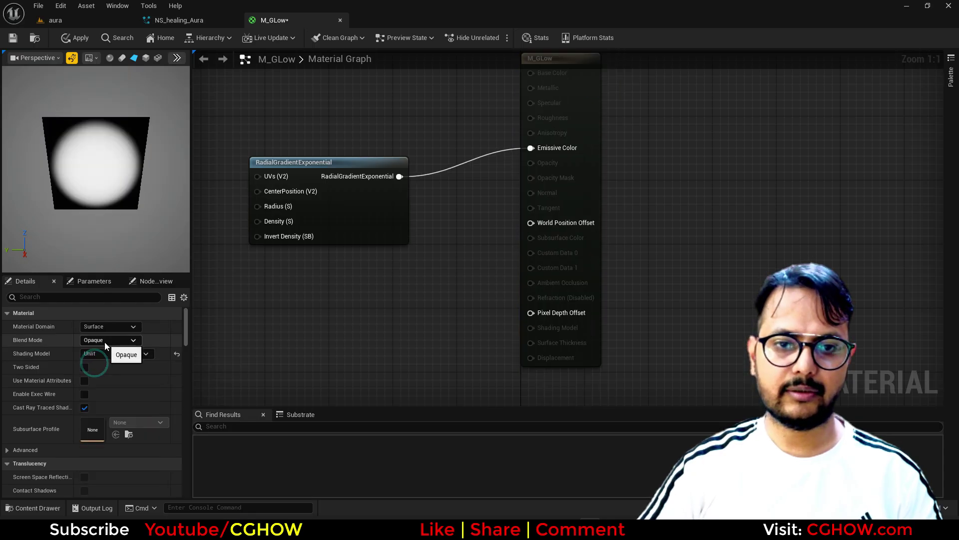
# - Chain TexCoord into Multiply and Subtract nodes to centre the UVs (×2 −1)
pyautogui.moveTo(313, 298); pyautogui.dragTo(341, 251, button='right')
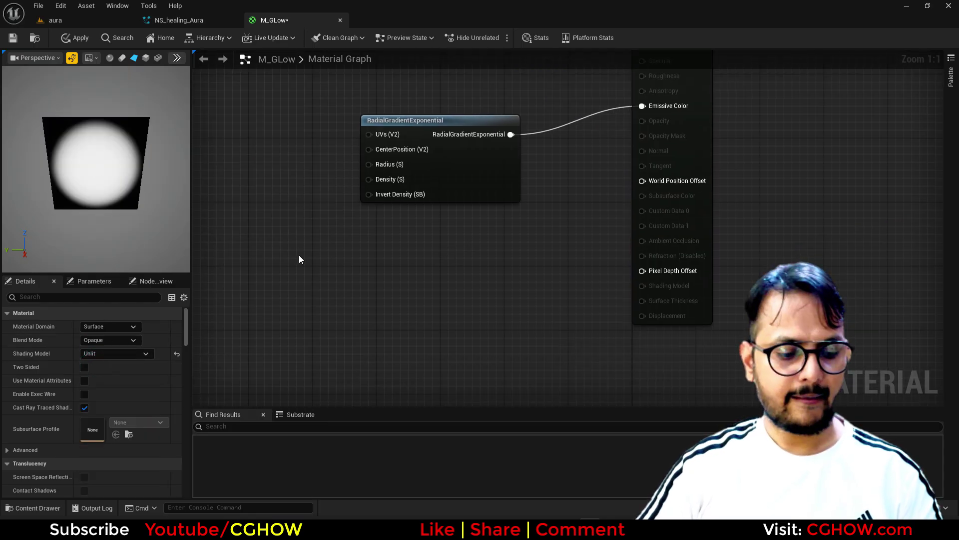
pyautogui.click(234, 230)
pyautogui.moveTo(312, 238)
pyautogui.mouseDown()
pyautogui.moveTo(346, 232)
pyautogui.moveTo(330, 239)
pyautogui.mouseUp()
pyautogui.click(345, 221)
pyautogui.press('m')
pyautogui.click(345, 220)
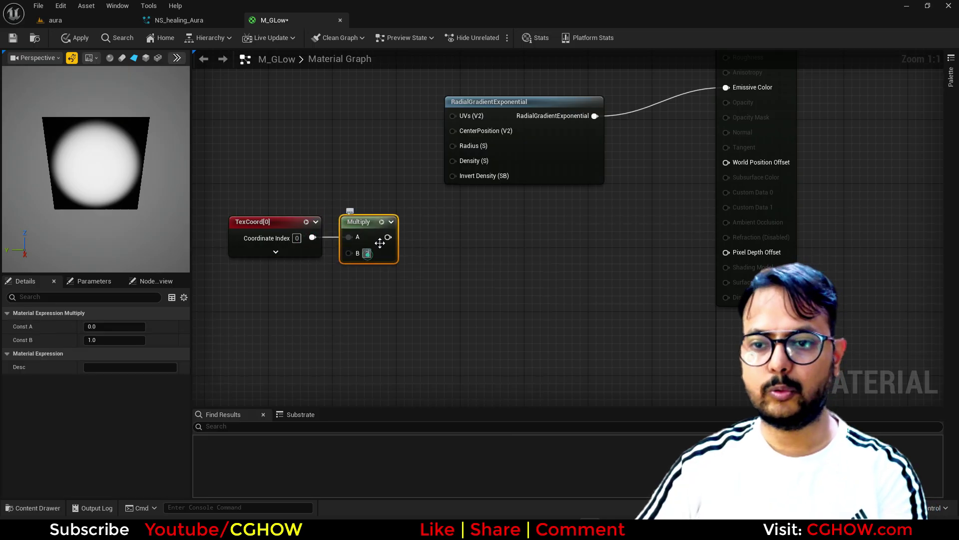
pyautogui.moveTo(388, 237); pyautogui.dragTo(433, 233)
pyautogui.write('sub')
pyautogui.click(460, 261)
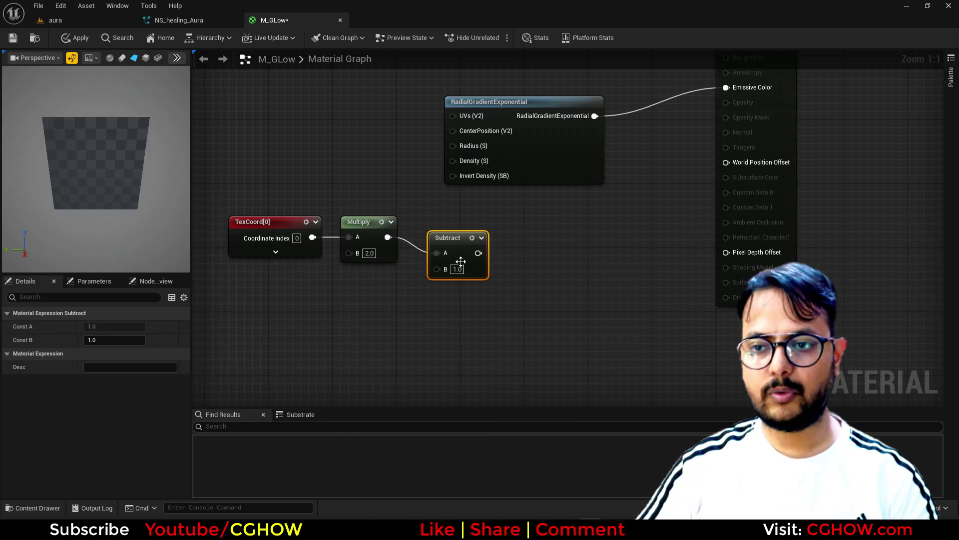
# - Append a Length node after Subtract and preview its radial distance output
pyautogui.moveTo(479, 253); pyautogui.dragTo(539, 242)
pyautogui.write('le')
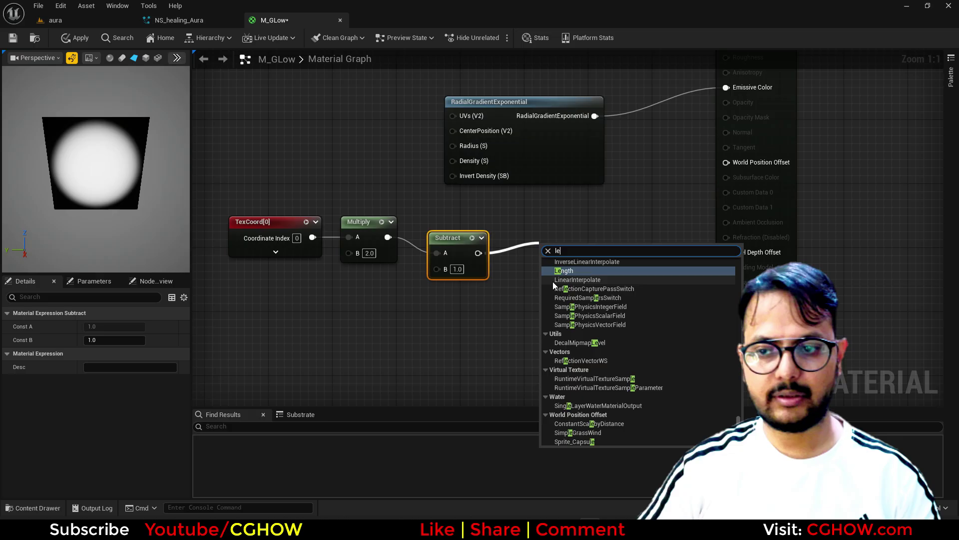
pyautogui.click(565, 272)
pyautogui.moveTo(457, 242); pyautogui.dragTo(433, 226)
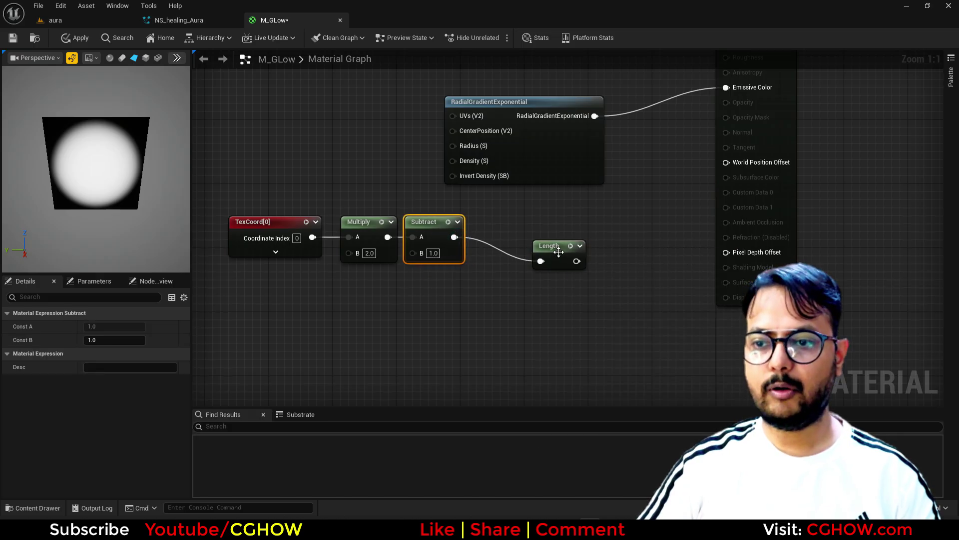
pyautogui.moveTo(556, 250); pyautogui.dragTo(504, 221)
pyautogui.press('space')
pyautogui.moveTo(175, 181)
pyautogui.mouseDown()
pyautogui.moveTo(150, 185)
pyautogui.moveTo(170, 182)
pyautogui.mouseUp()
# - Add a Divide node with A set to 0.01 and Length wired into B
pyautogui.moveTo(259, 286); pyautogui.dragTo(366, 254)
pyautogui.click(418, 242)
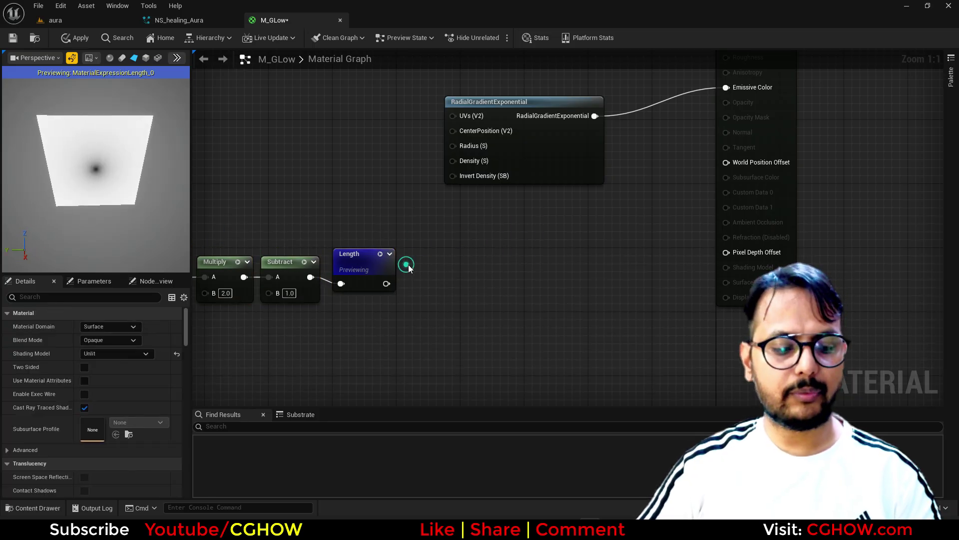
pyautogui.click(412, 254)
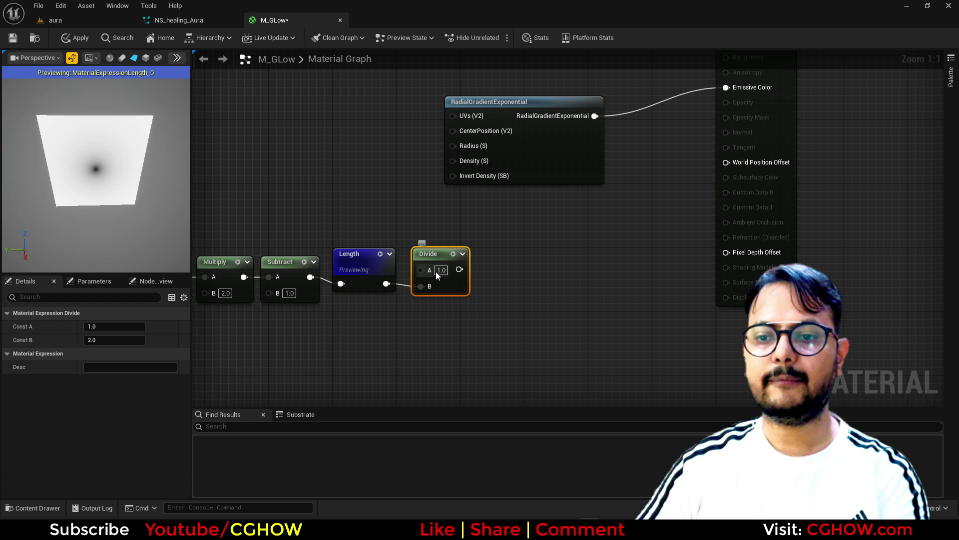
pyautogui.write('0.01')
pyautogui.press('Return')
pyautogui.press('space')
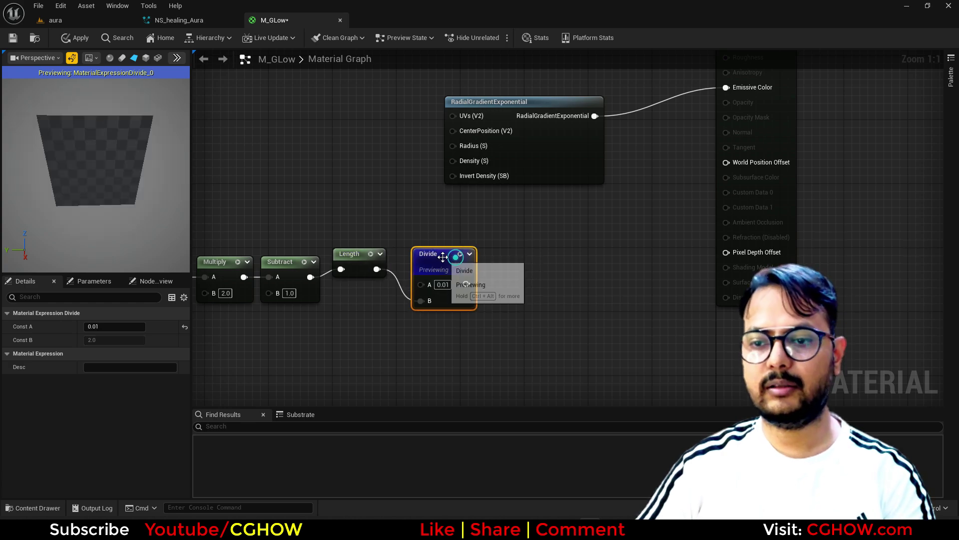
pyautogui.moveTo(445, 254); pyautogui.dragTo(437, 239)
pyautogui.moveTo(367, 254); pyautogui.dragTo(359, 269)
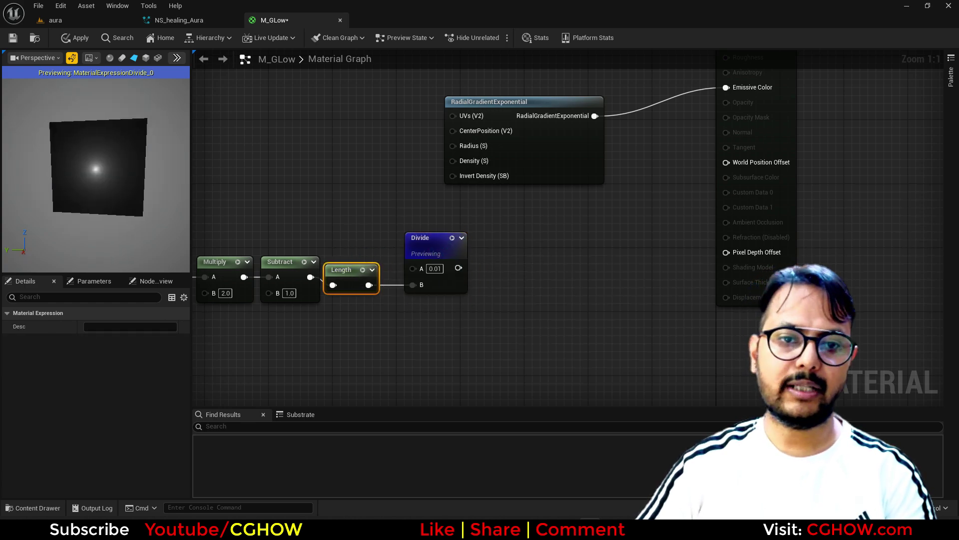
# - Multiply the Divide result with the radial gradient and preview the soft glow
pyautogui.click(508, 244)
pyautogui.click(508, 243)
pyautogui.moveTo(459, 267); pyautogui.dragTo(510, 270)
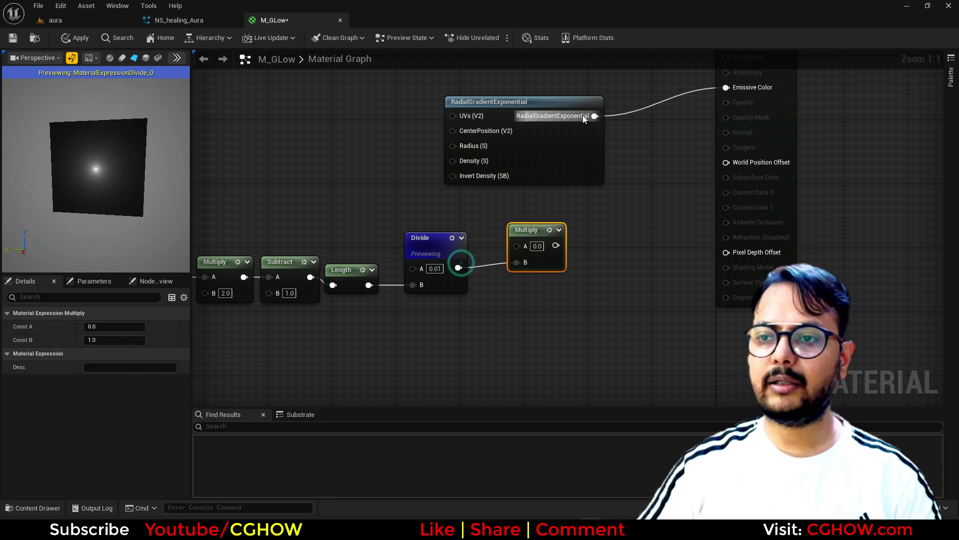
pyautogui.moveTo(583, 117); pyautogui.dragTo(556, 229)
pyautogui.press('space')
pyautogui.moveTo(557, 150); pyautogui.dragTo(453, 157)
pyautogui.moveTo(570, 186); pyautogui.dragTo(469, 273, button='right')
# - Wire a Particle Color node's RGB into Emissive Color and set Blend Mode to Additive
pyautogui.rightClick(414, 129)
pyautogui.write('particle')
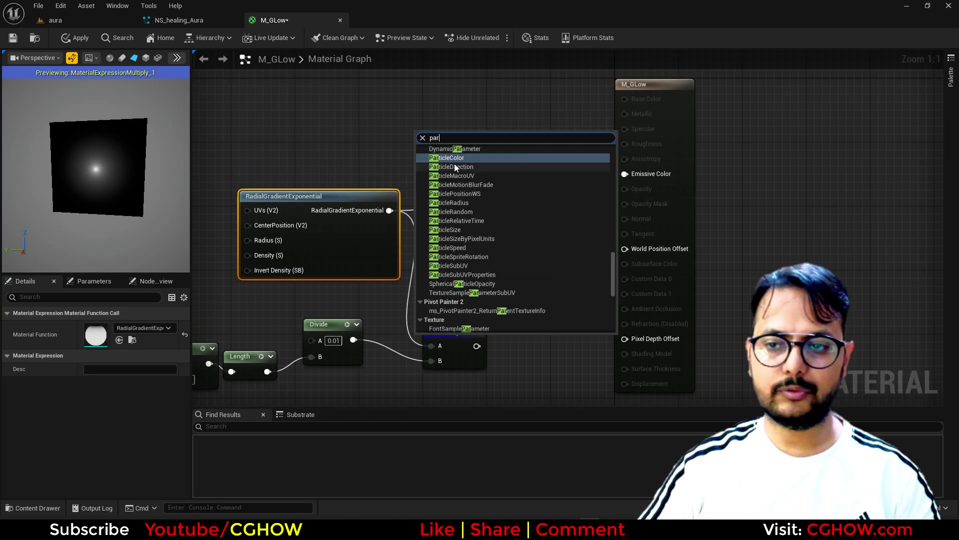
pyautogui.click(454, 164)
pyautogui.moveTo(471, 154); pyautogui.dragTo(630, 174)
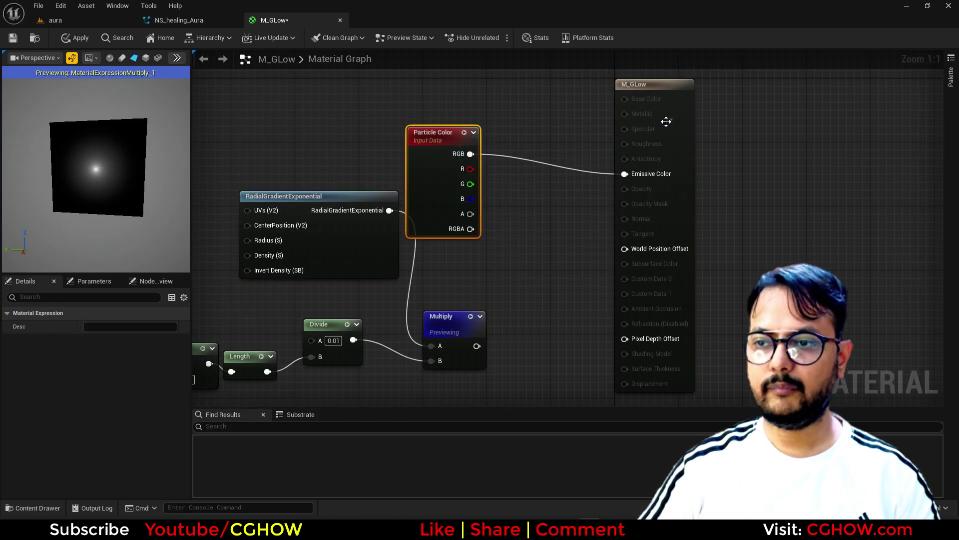
pyautogui.click(670, 122)
pyautogui.click(110, 340)
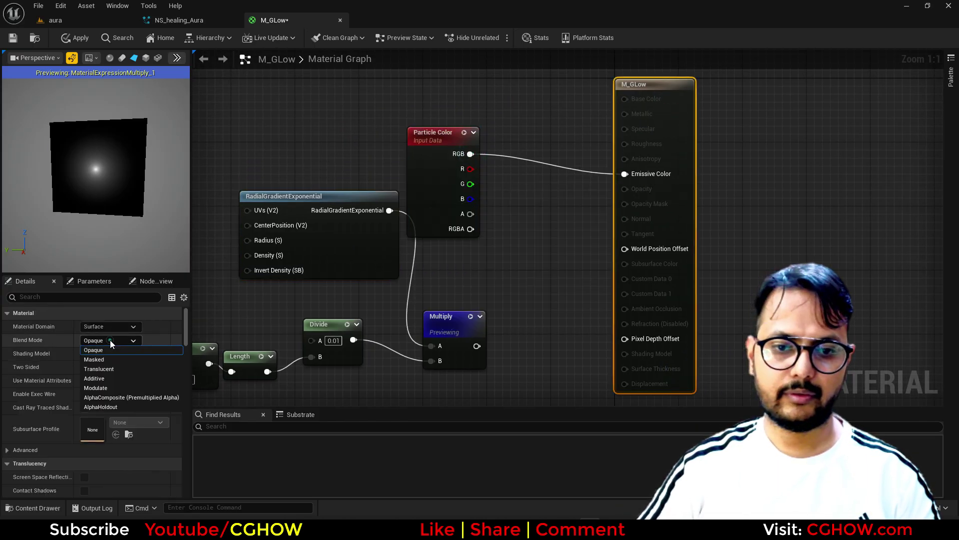
pyautogui.click(109, 380)
# - Multiply particle alpha with the glow into Opacity and apply the material
pyautogui.click(496, 263)
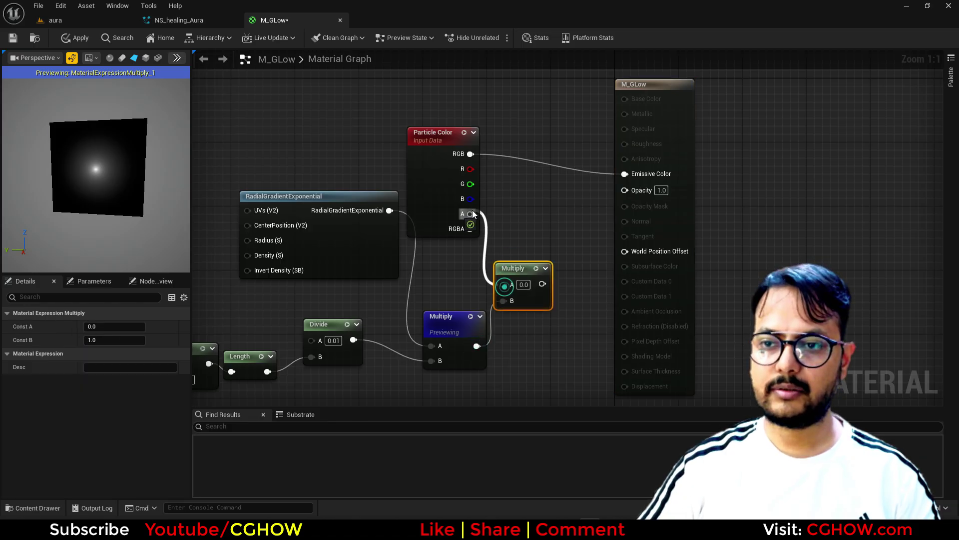
pyautogui.moveTo(473, 214); pyautogui.dragTo(471, 214)
pyautogui.moveTo(542, 284); pyautogui.dragTo(607, 232)
pyautogui.moveTo(629, 193); pyautogui.dragTo(627, 191)
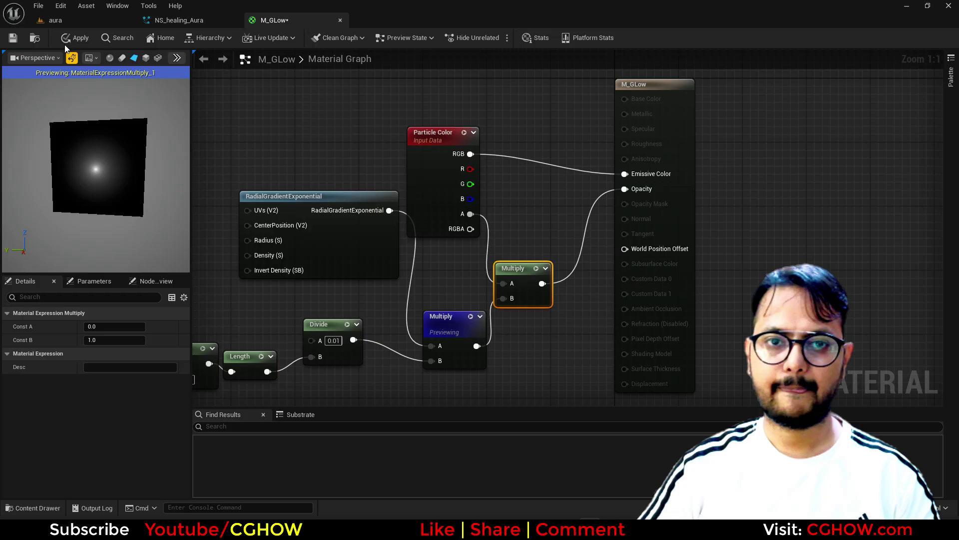
pyautogui.click(72, 38)
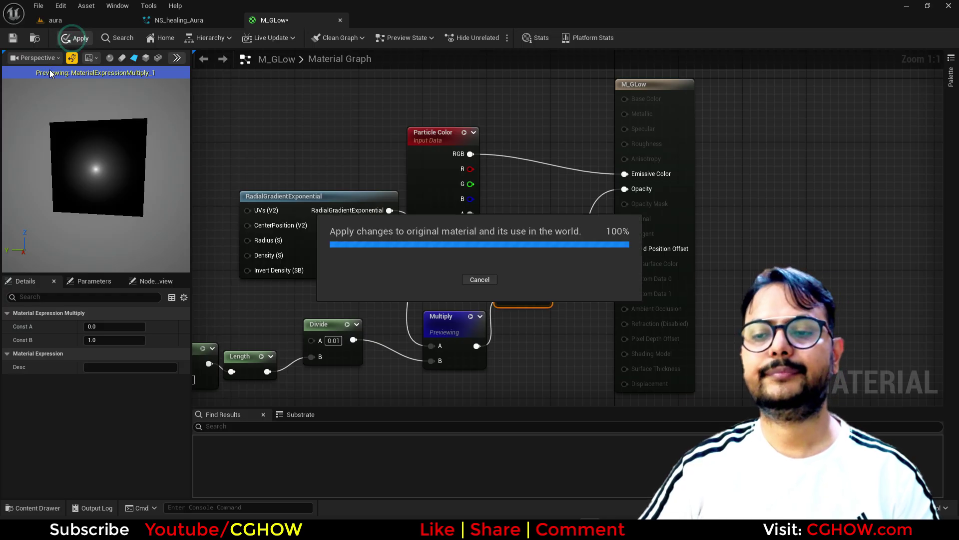
# - Return to NS_healing_Aura and isolate the Minimal002 emitter in the preview
pyautogui.click(39, 38)
pyautogui.click(178, 21)
pyautogui.moveTo(259, 124); pyautogui.dragTo(231, 121, button='right')
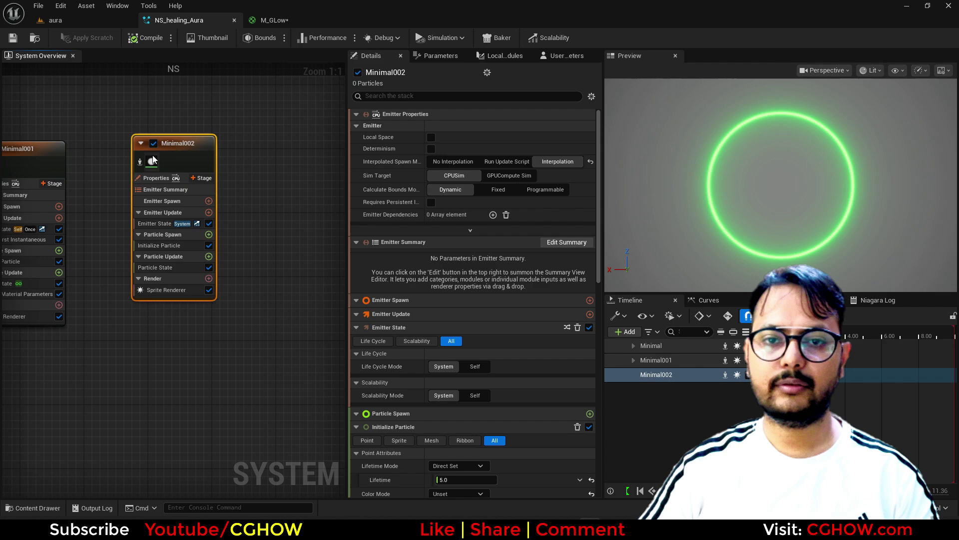
pyautogui.moveTo(94, 180); pyautogui.dragTo(121, 162, button='right')
pyautogui.click(187, 149)
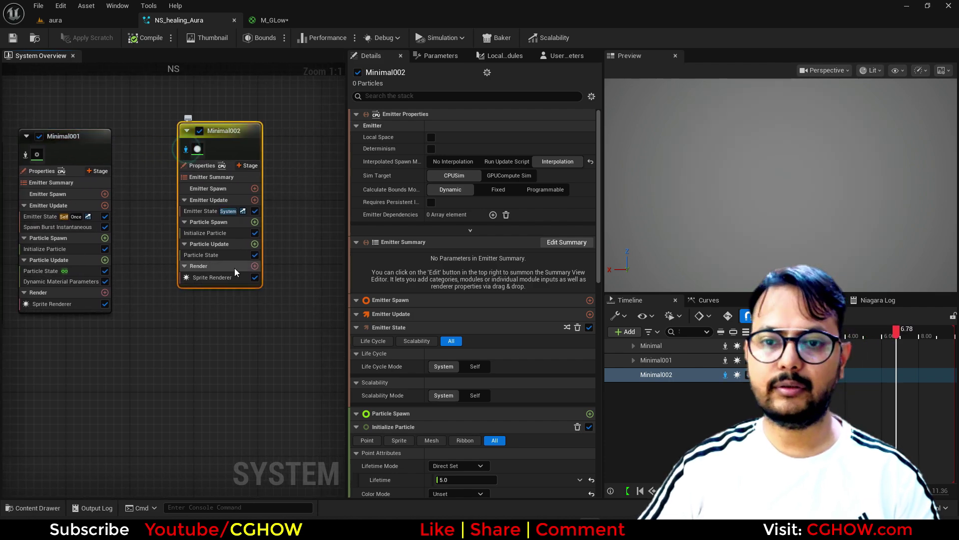
# - Add a Spawn Rate module to Minimal002 with a rate of 100
pyautogui.click(255, 199)
pyautogui.click(78, 311)
pyautogui.click(453, 129)
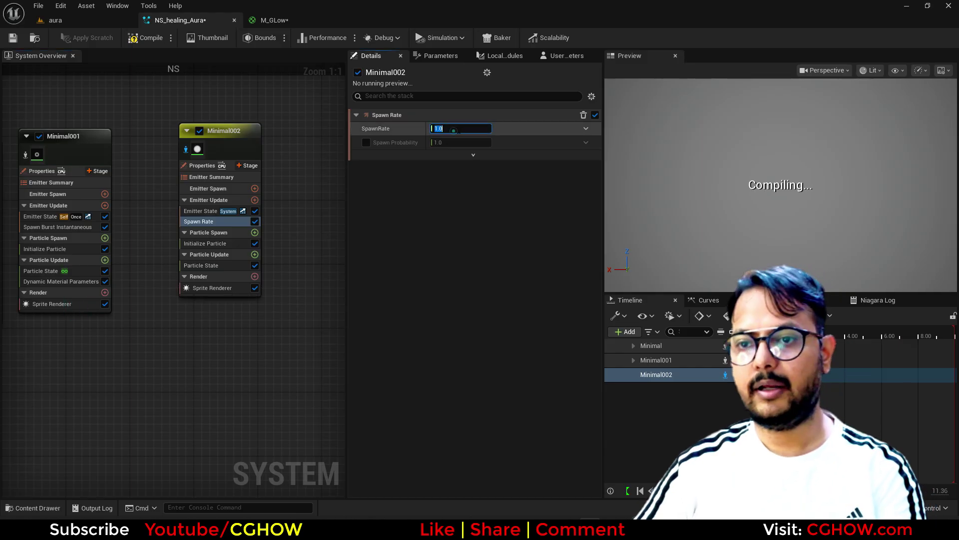
pyautogui.write('100')
pyautogui.press('Return')
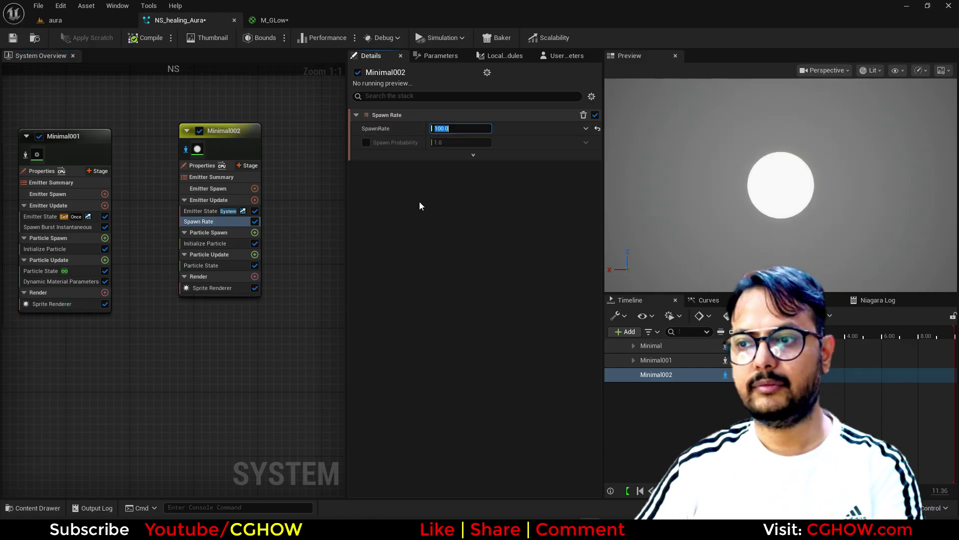
# - Add a Shape Location module with Shape Primitive set to Torus
pyautogui.click(254, 233)
pyautogui.click(76, 353)
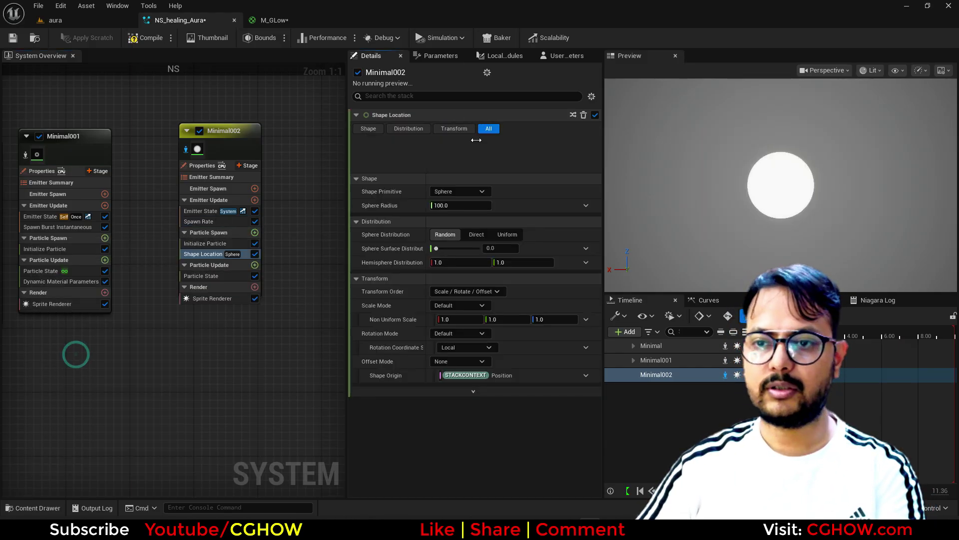
pyautogui.click(459, 155)
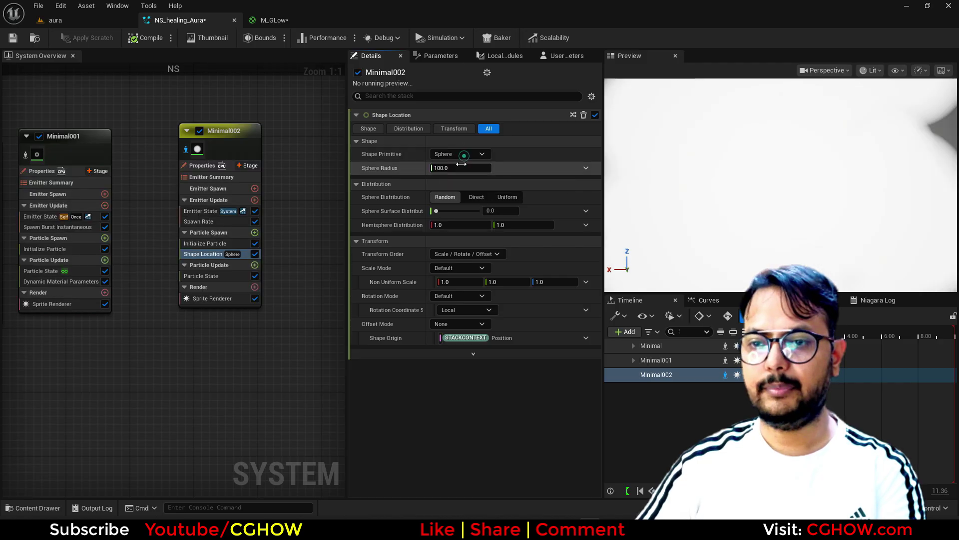
pyautogui.click(462, 202)
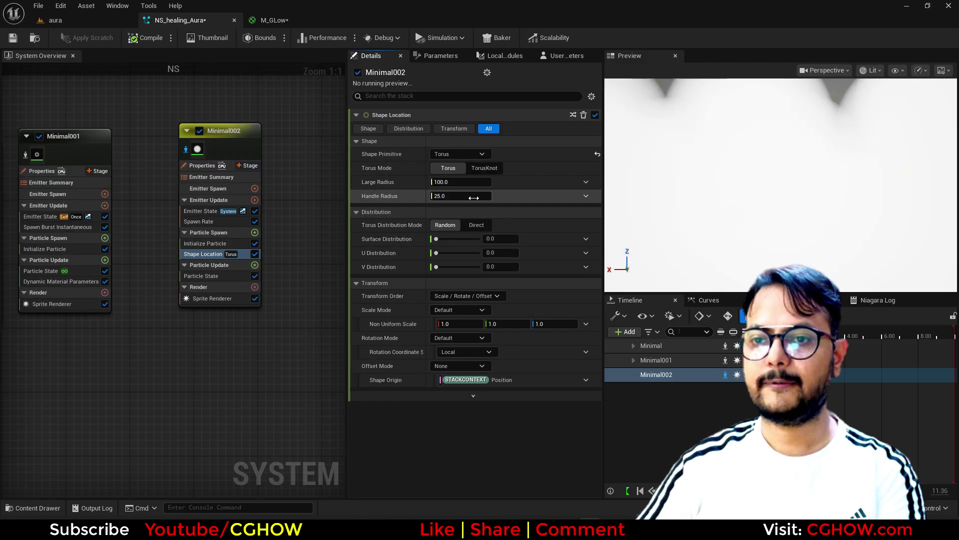
pyautogui.scroll(-5, 761, 175)
pyautogui.moveTo(832, 188); pyautogui.dragTo(831, 235)
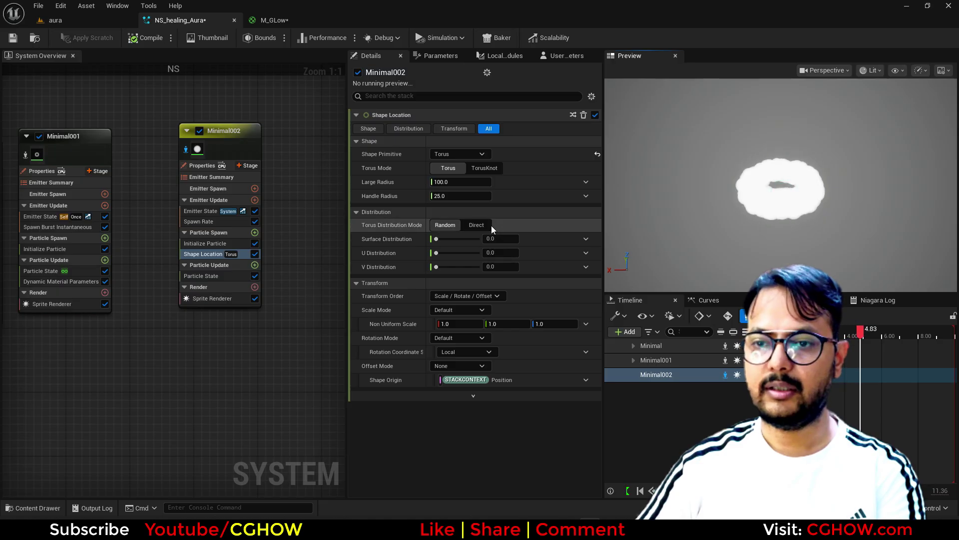
# - Set Initialize Particle's Sprite Size Mode to Uniform and edit the Uniform Sprite Size
pyautogui.click(205, 245)
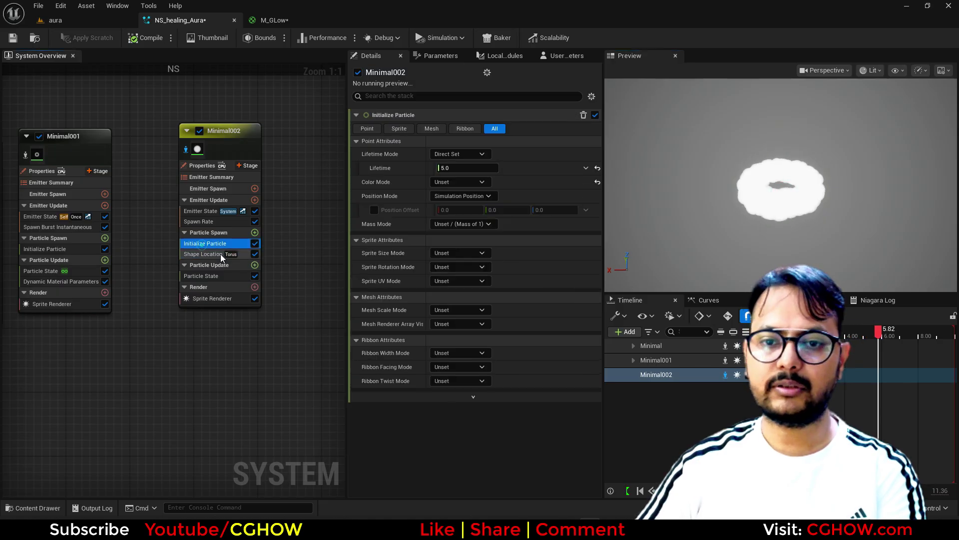
pyautogui.click(452, 253)
pyautogui.click(450, 275)
pyautogui.click(451, 268)
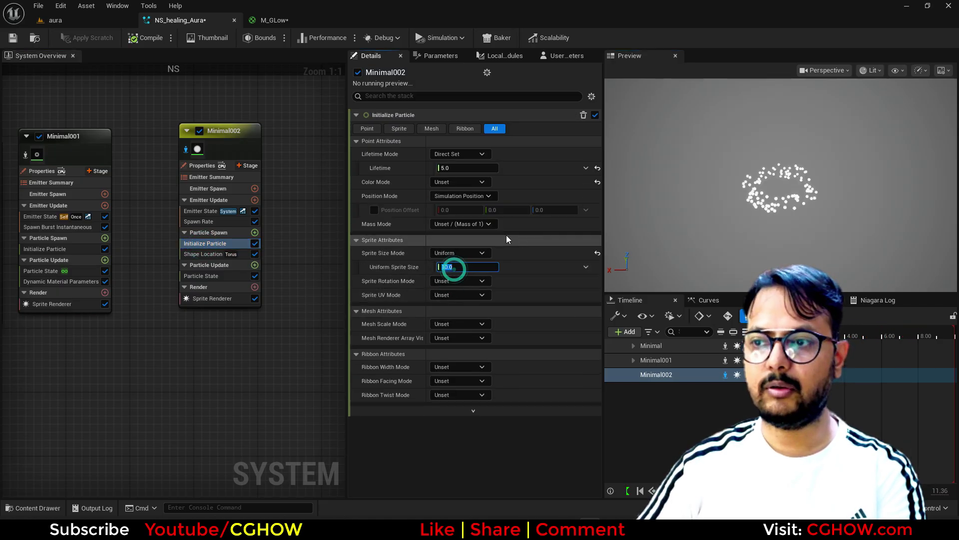
pyautogui.click(193, 256)
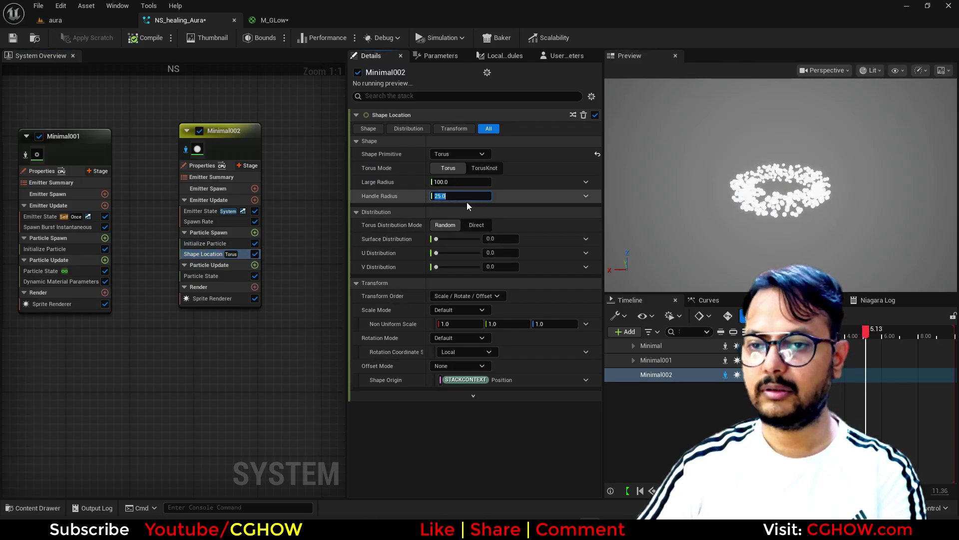
# - Set the torus Rotation Mode to Axis Angle with Rotation Axis 0, 1, 0
pyautogui.moveTo(752, 206); pyautogui.dragTo(755, 163)
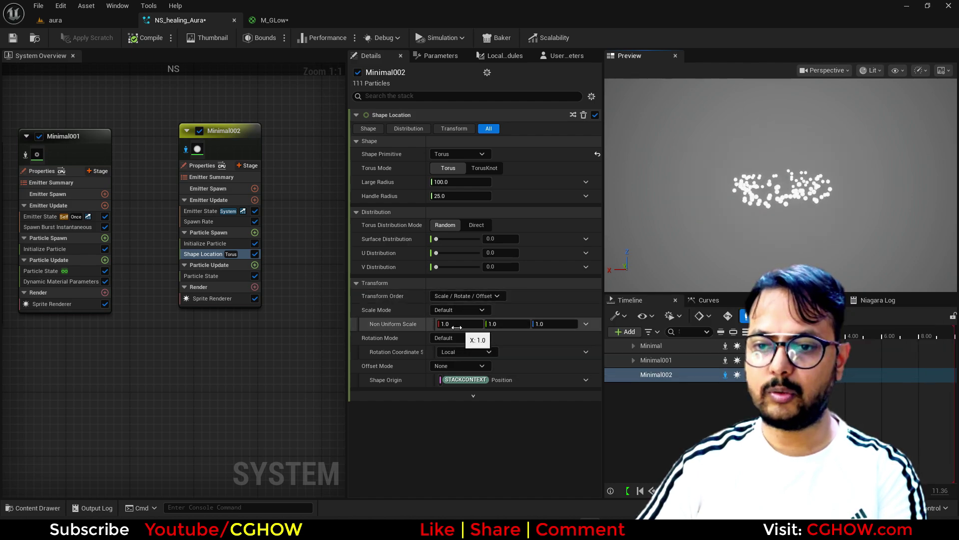
pyautogui.click(467, 295)
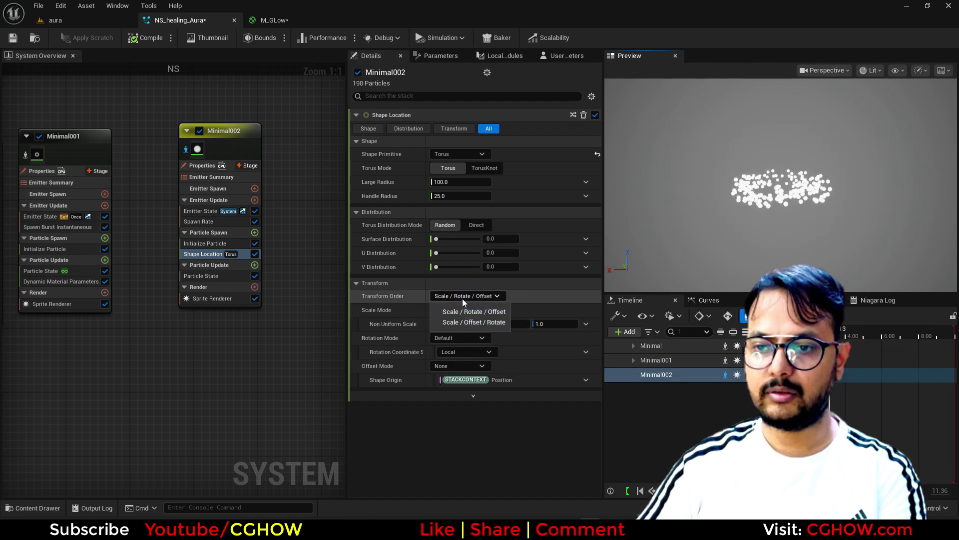
pyautogui.click(463, 298)
pyautogui.click(458, 337)
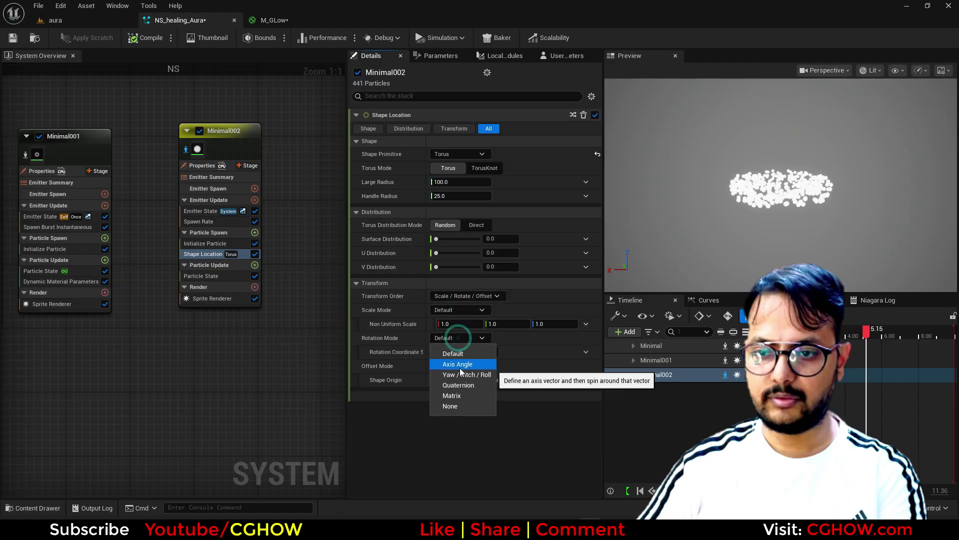
pyautogui.click(460, 367)
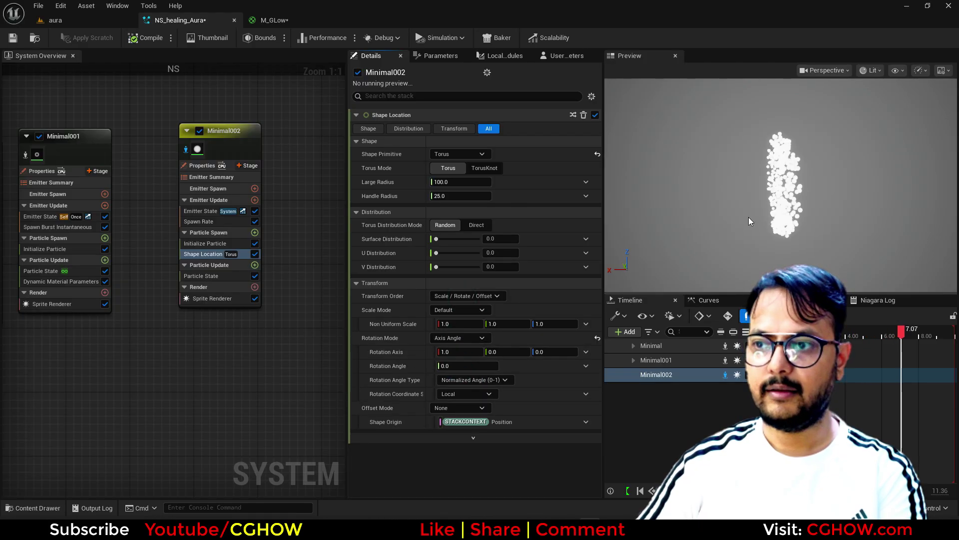
pyautogui.click(458, 352)
pyautogui.write('0')
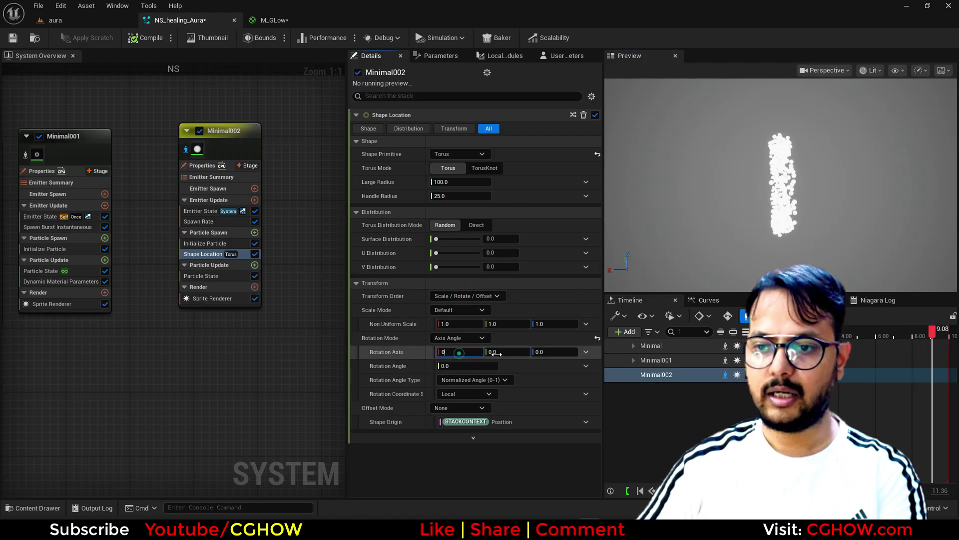
pyautogui.press('Return')
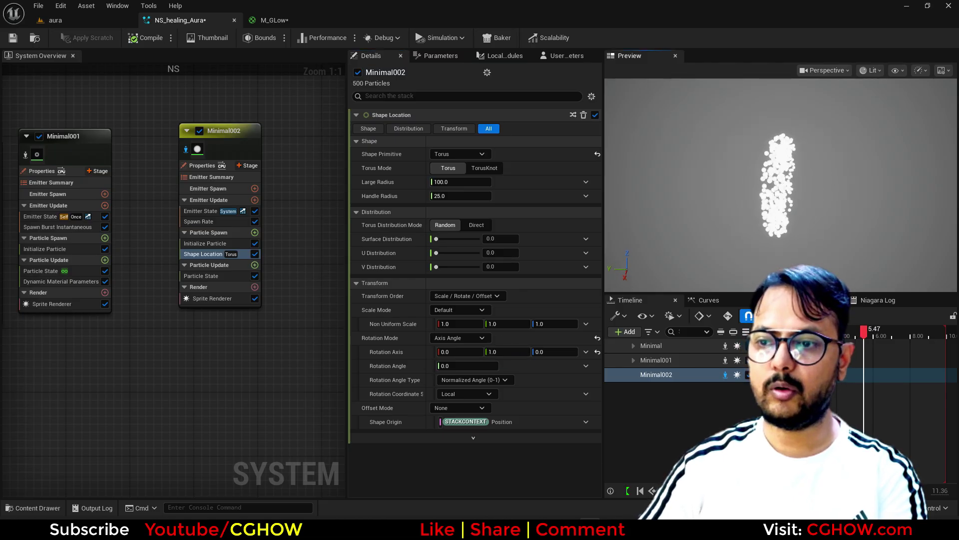
# - Flatten the torus with Non Uniform Scale 1, 1, 0 and re-enable Minimal001 in the preview
pyautogui.click(512, 321)
pyautogui.write('0')
pyautogui.press('Return')
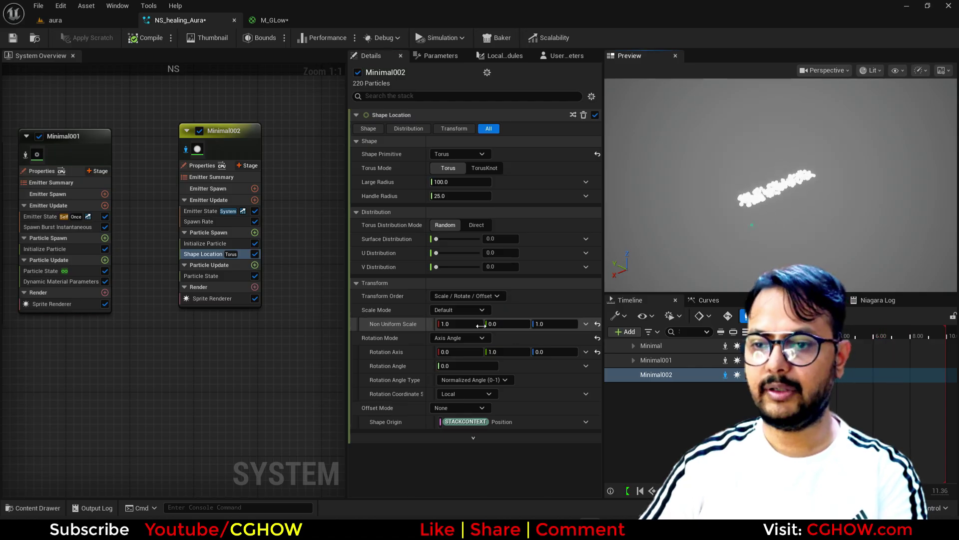
pyautogui.write('1')
pyautogui.press('Return')
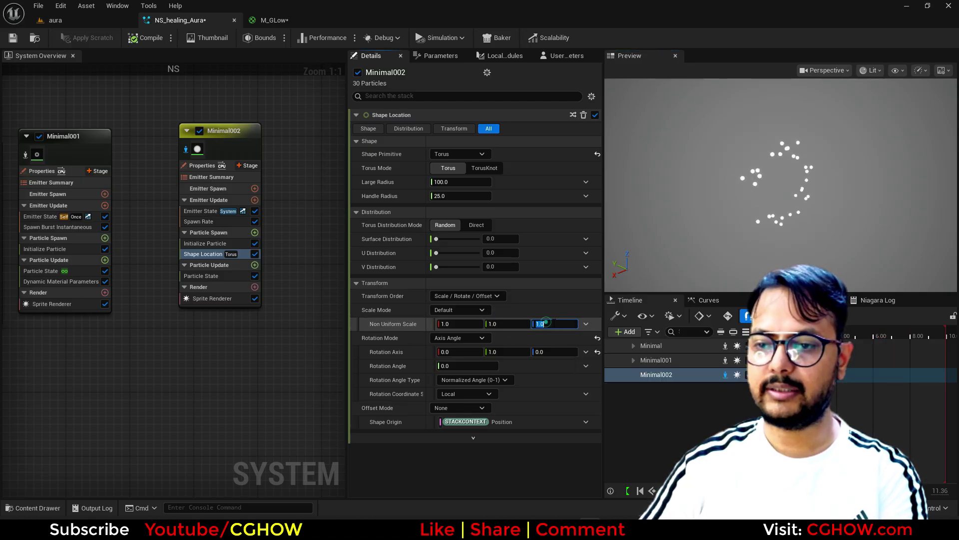
pyautogui.click(547, 323)
pyautogui.write('0')
pyautogui.press('Return')
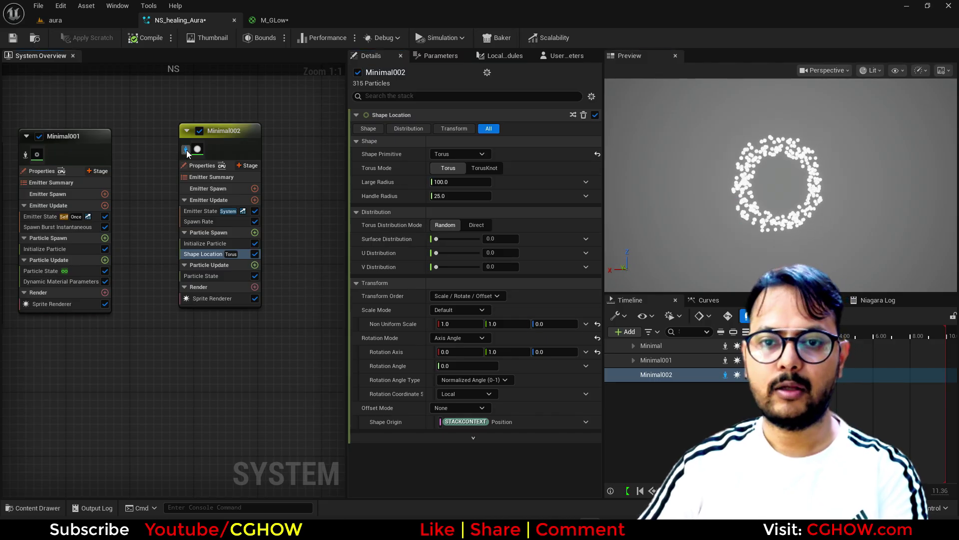
pyautogui.click(187, 150)
pyautogui.click(110, 21)
# - Shrink the torus Large Radius to 50, checking the ring on the character in the aura level
pyautogui.click(180, 20)
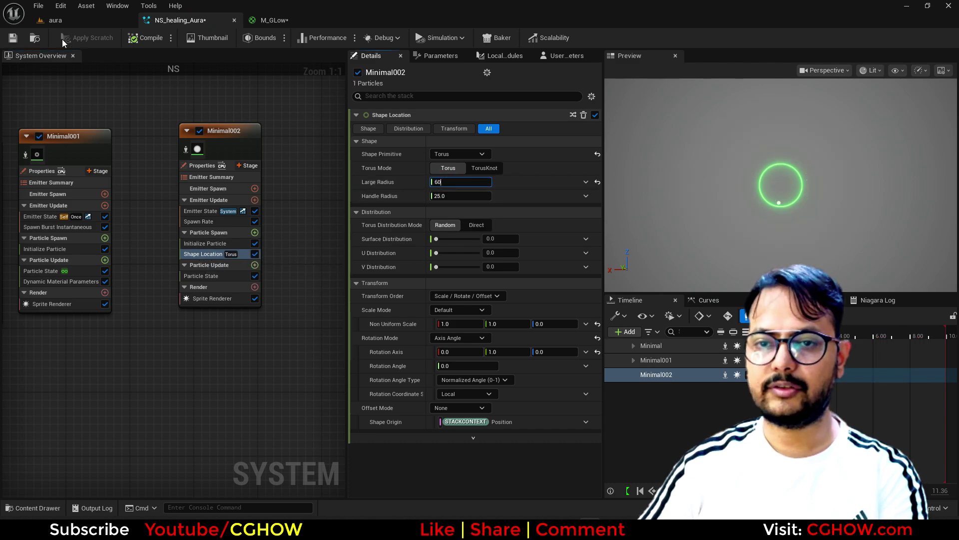
pyautogui.click(70, 21)
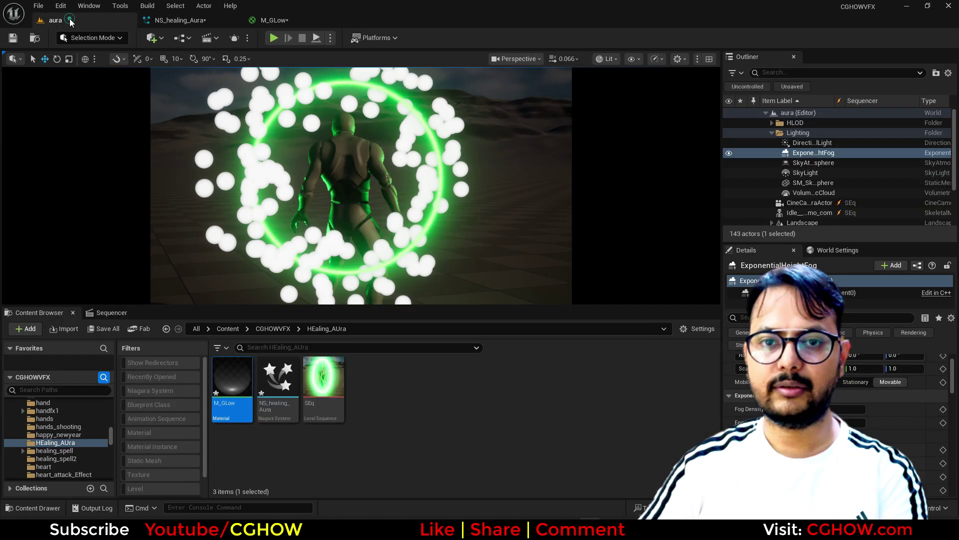
pyautogui.click(188, 20)
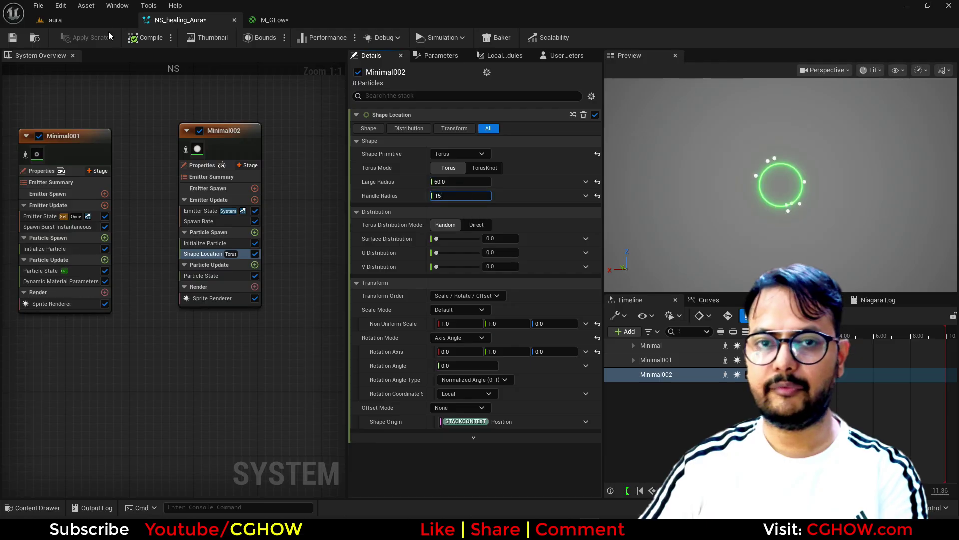
pyautogui.click(96, 23)
pyautogui.click(187, 23)
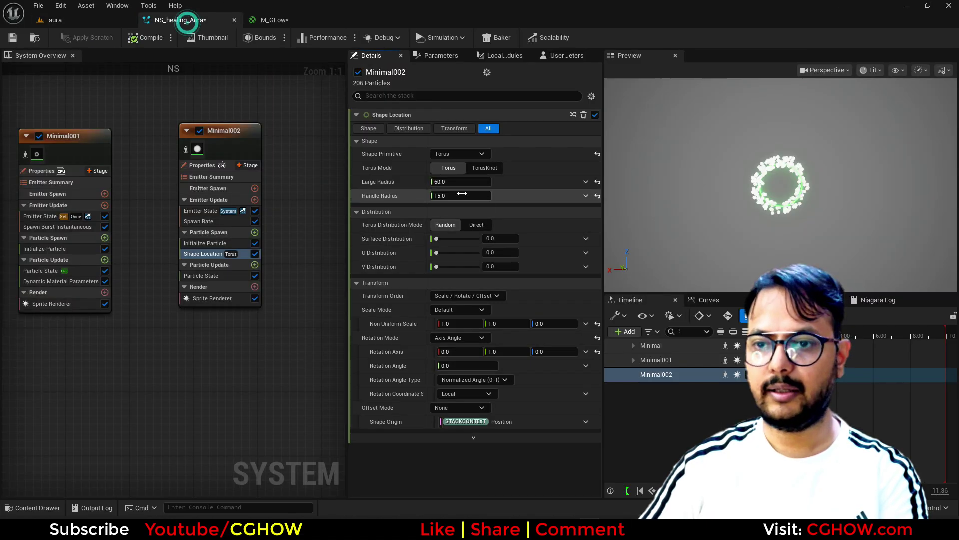
pyautogui.click(83, 27)
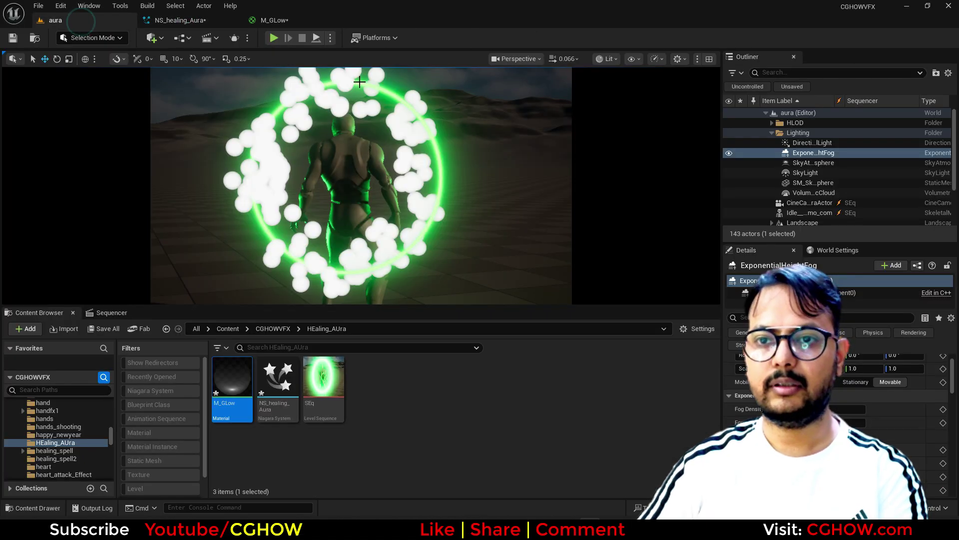
pyautogui.click(184, 20)
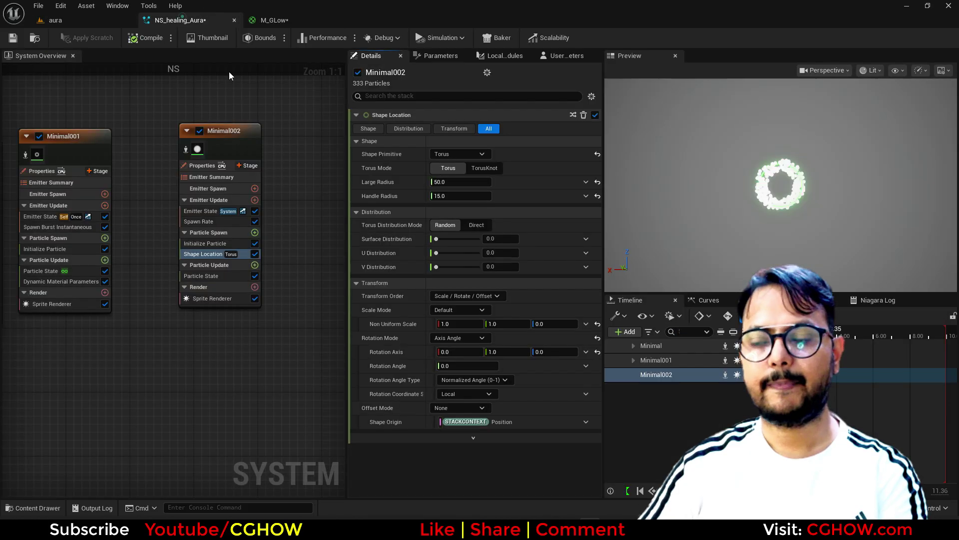
# - Set the torus Handle Radius to 0 and check the thin particle ring on the character
pyautogui.click(457, 196)
pyautogui.click(97, 20)
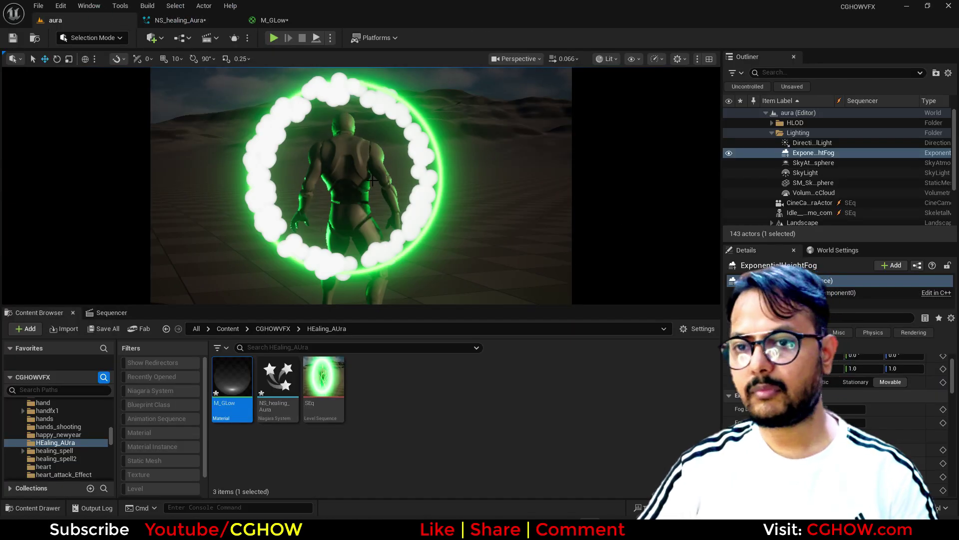
pyautogui.click(184, 20)
pyautogui.click(459, 196)
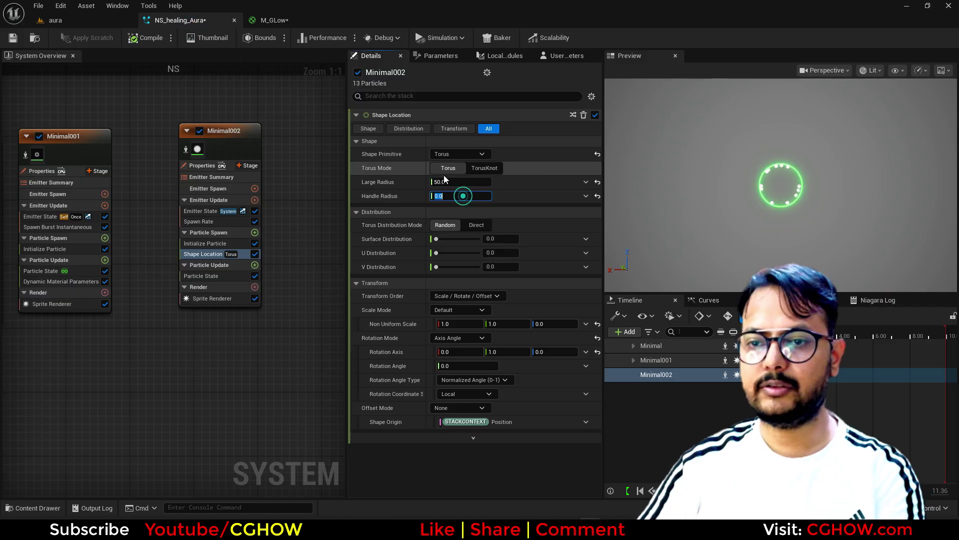
pyautogui.click(110, 19)
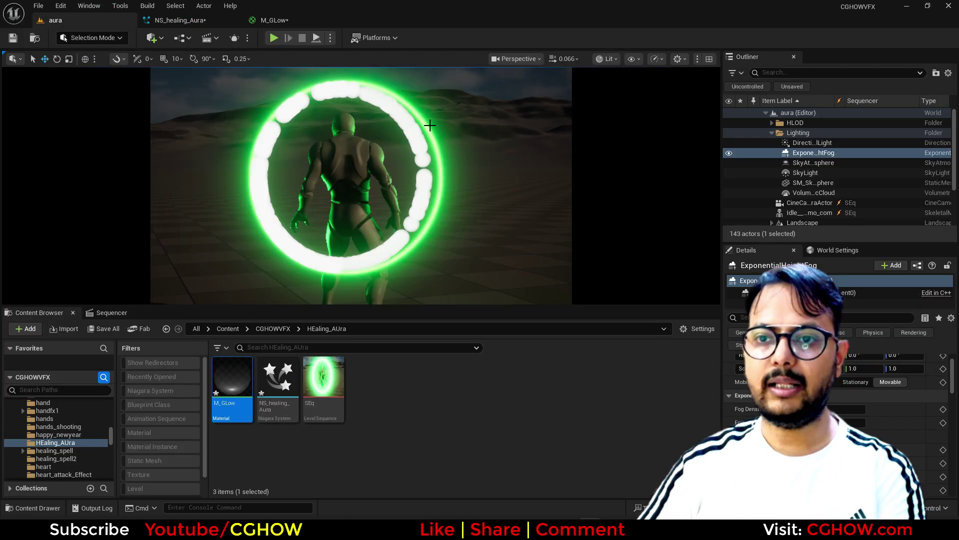
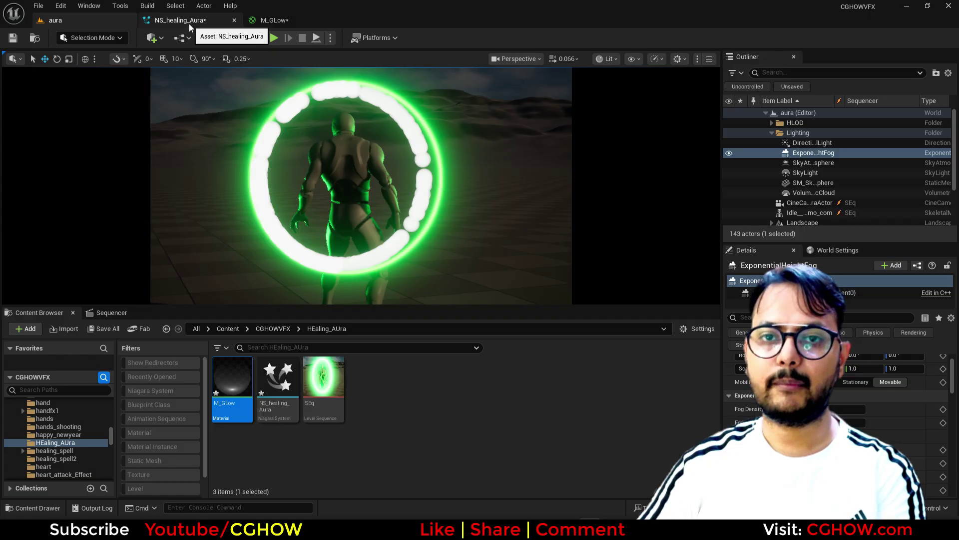
# - Go back to NS_healing_Aura, pan to the Minimal emitters, and open the Render group's Add new Renderer list
pyautogui.click(289, 22)
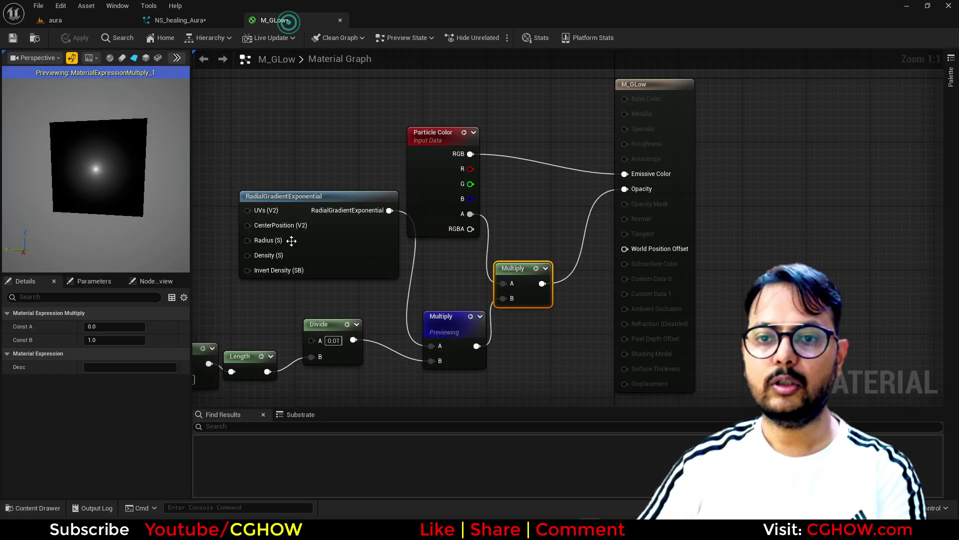
pyautogui.click(202, 24)
pyautogui.rightClick(368, 229)
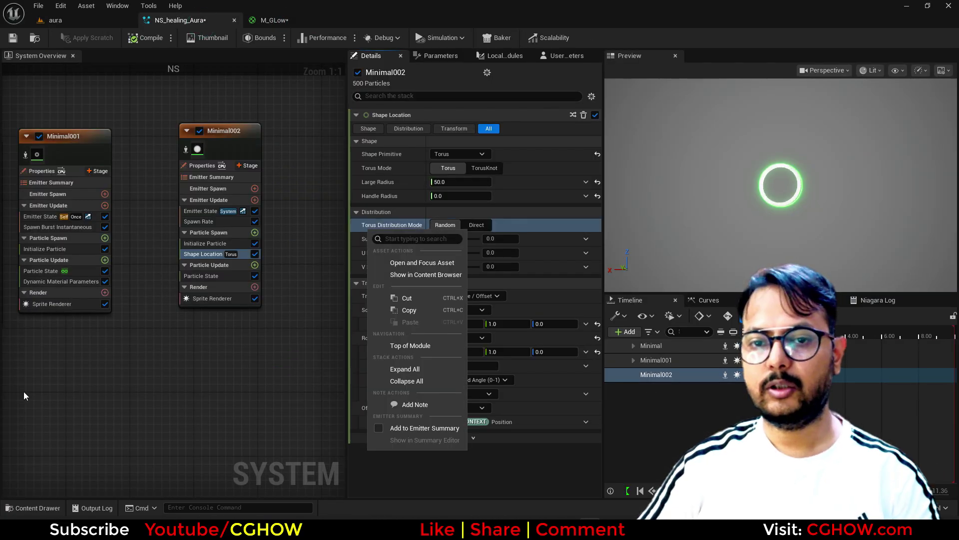
pyautogui.moveTo(23, 391); pyautogui.dragTo(187, 308, button='right')
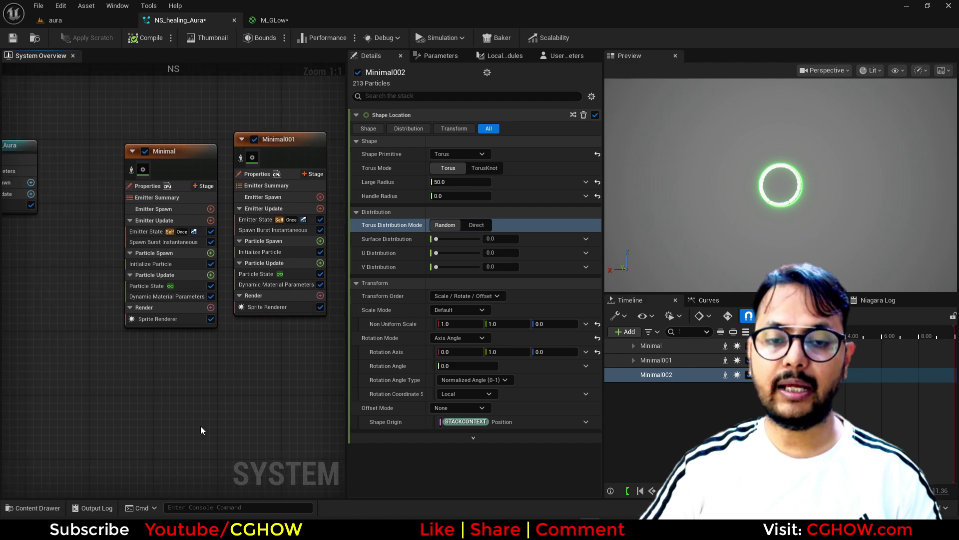
pyautogui.click(210, 308)
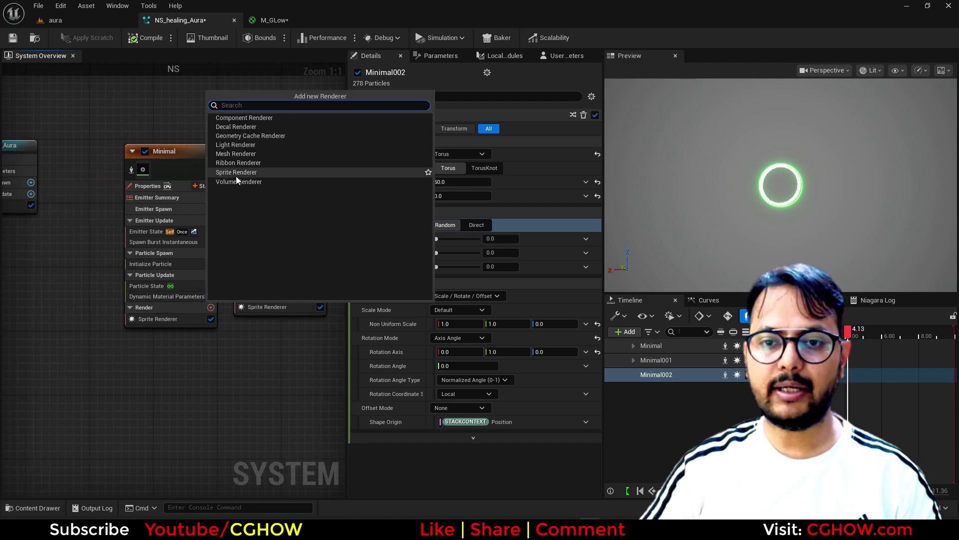
# - Set Minimal's sprite renderer to Custom Alignment and Custom Facing Vector
pyautogui.click(139, 320)
pyautogui.click(462, 195)
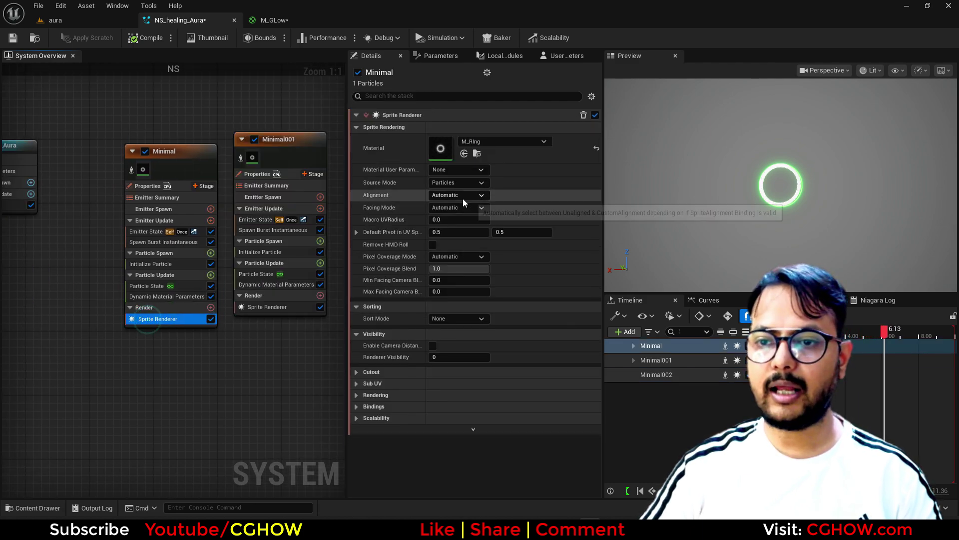
pyautogui.click(460, 223)
pyautogui.click(463, 208)
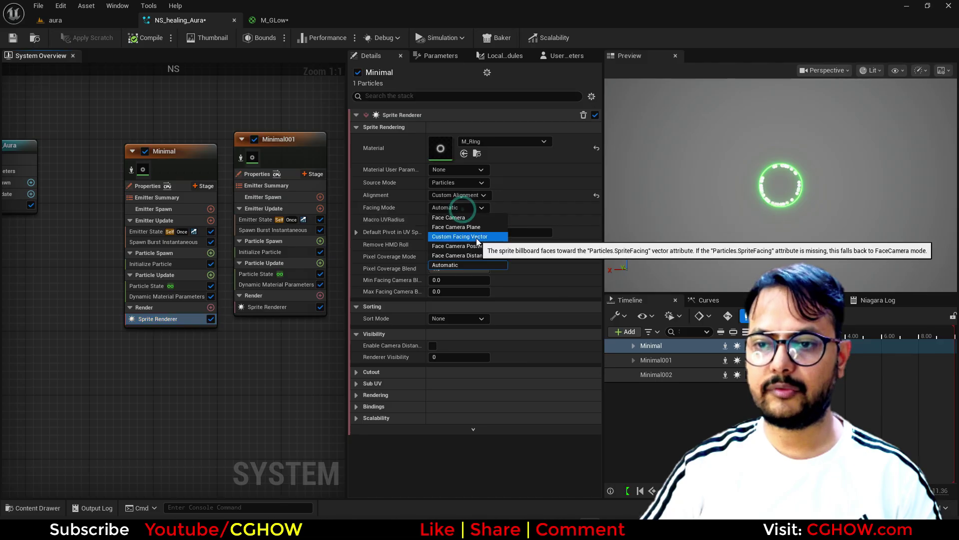
pyautogui.click(476, 237)
# - Add Align Sprite to Mesh Orientation to Minimal, set its orientation vectors, and fix its dependency
pyautogui.click(211, 275)
pyautogui.write('ali')
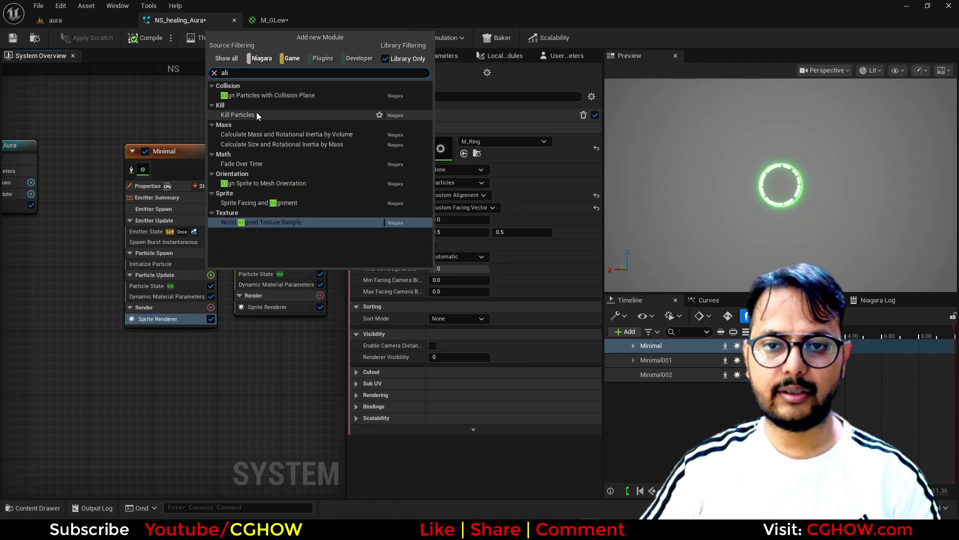
pyautogui.click(260, 182)
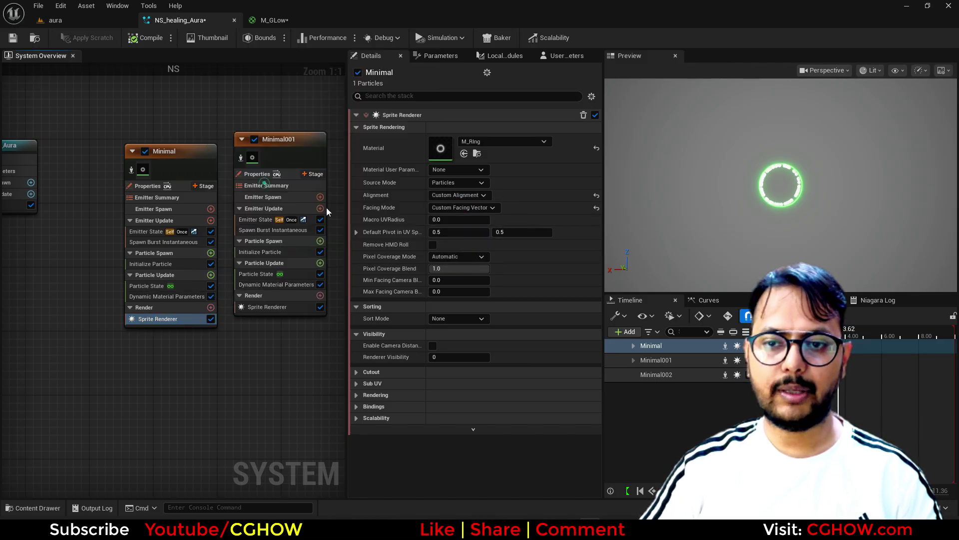
pyautogui.click(444, 153)
pyautogui.write('0')
pyautogui.press('Tab')
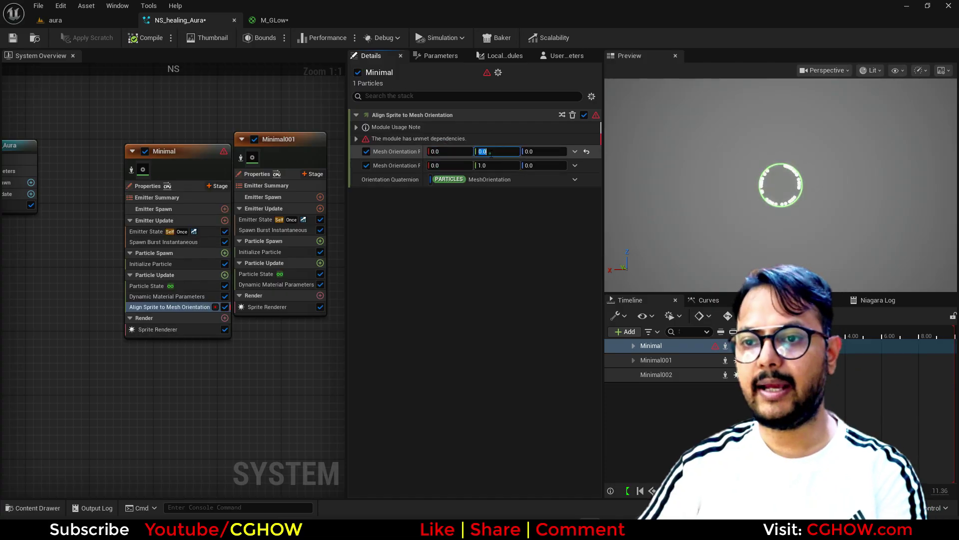
pyautogui.write('1')
pyautogui.press('Return')
pyautogui.click(488, 165)
pyautogui.write('0')
pyautogui.click(450, 166)
pyautogui.write('1')
pyautogui.press('Return')
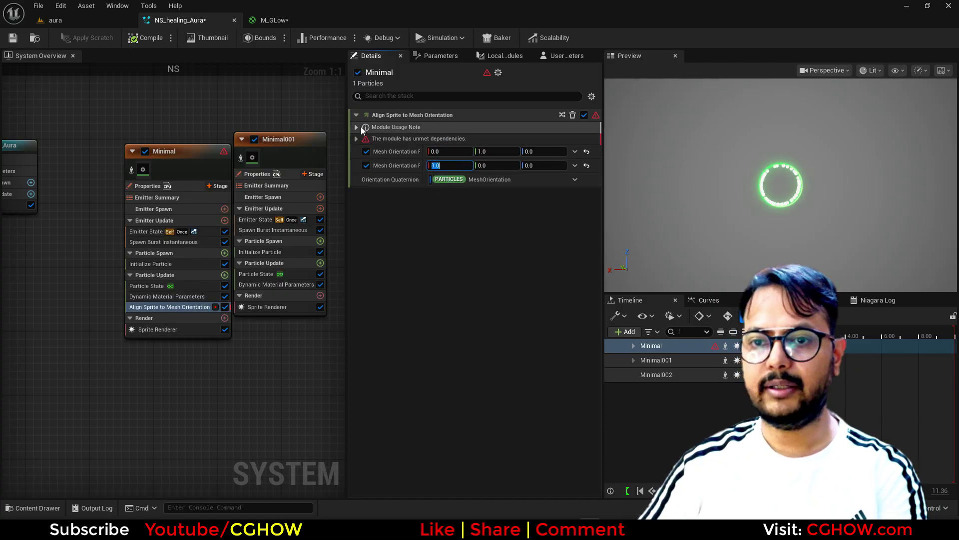
pyautogui.click(357, 140)
pyautogui.click(563, 166)
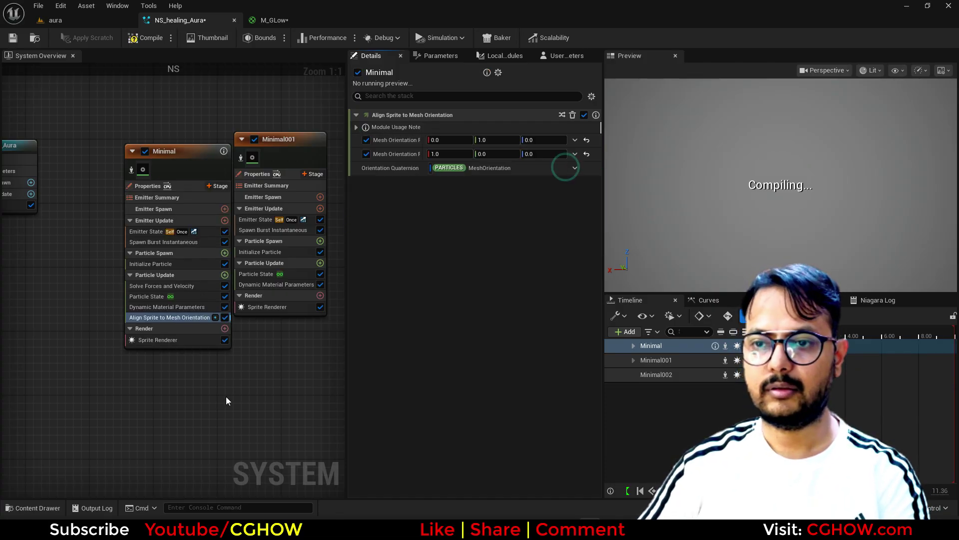
# - Copy the alignment module to Minimal001, set Custom Alignment and Custom Facing Vector, and fix dependencies
pyautogui.moveTo(133, 333); pyautogui.dragTo(223, 308)
pyautogui.click(224, 332)
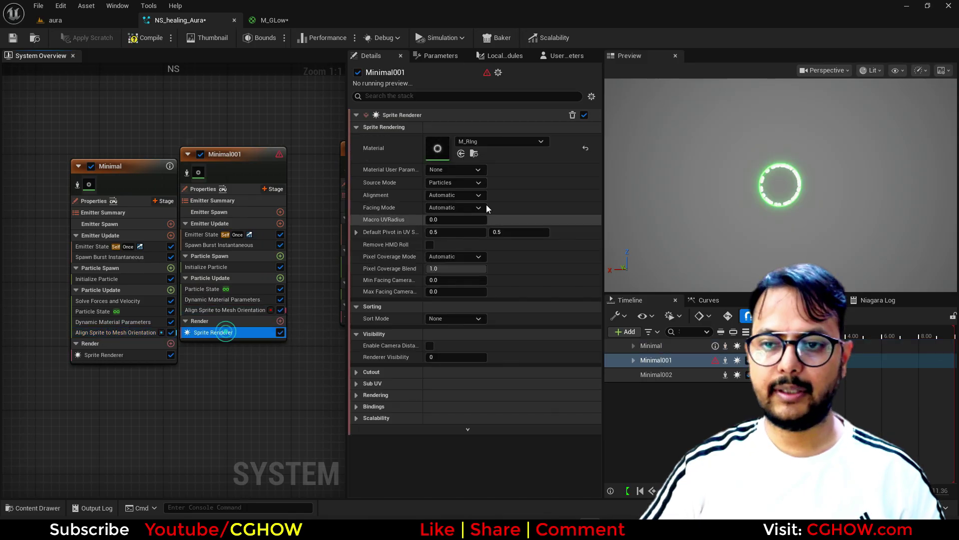
pyautogui.click(458, 198)
pyautogui.click(463, 223)
pyautogui.click(459, 208)
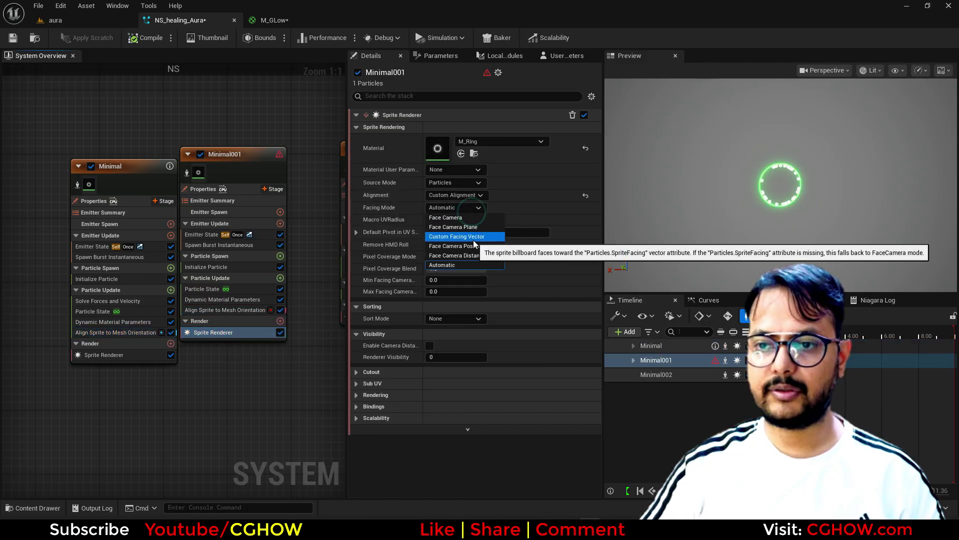
pyautogui.click(473, 240)
pyautogui.click(261, 308)
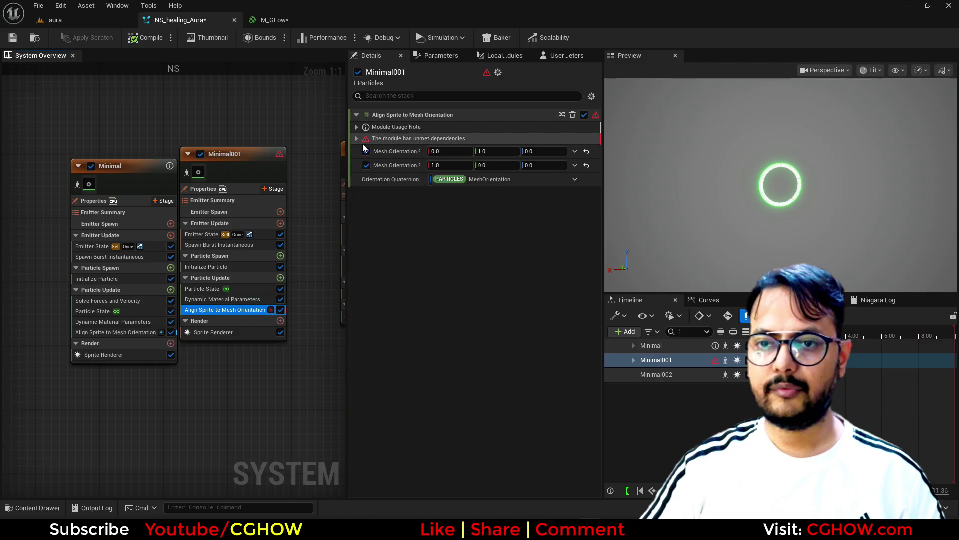
pyautogui.click(359, 140)
pyautogui.click(571, 166)
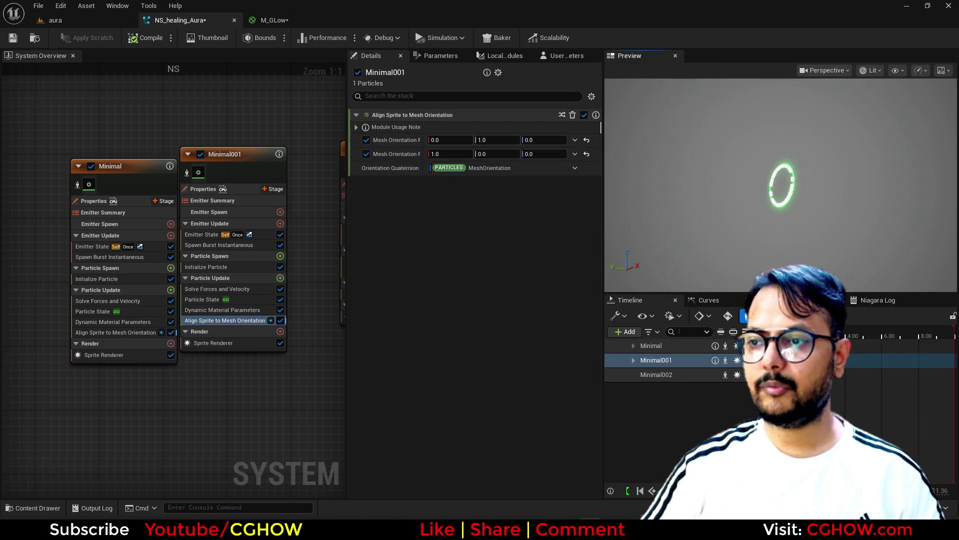
pyautogui.scroll(10, 770, 198)
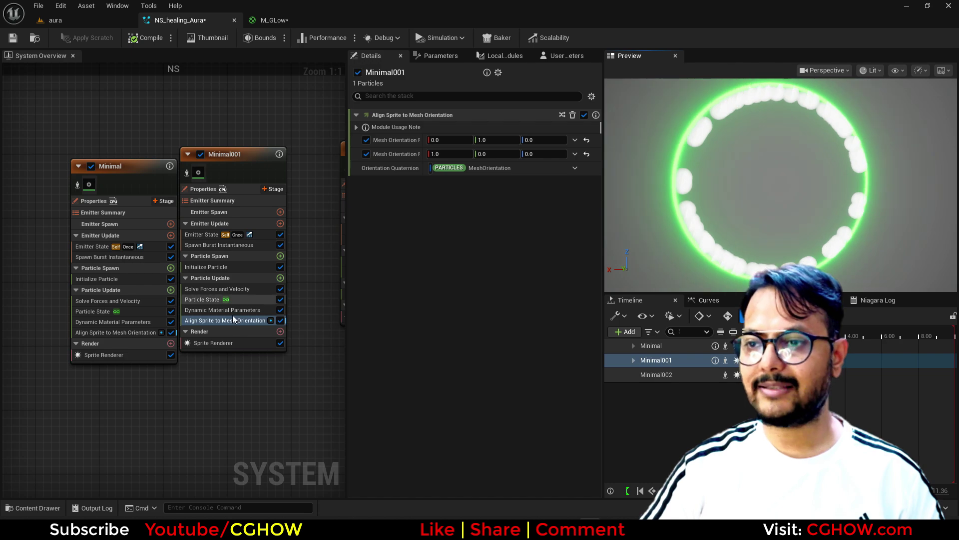
# - Widen Minimal002's torus Large Radius and check the sparkle ring in the aura level
pyautogui.moveTo(253, 373); pyautogui.dragTo(35, 390, button='right')
pyautogui.rightClick(35, 391)
pyautogui.click(149, 280)
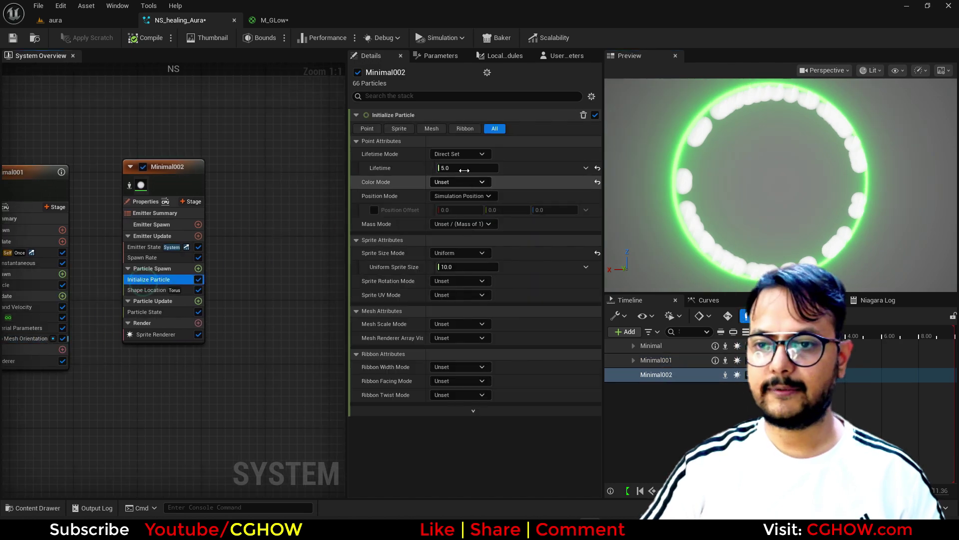
pyautogui.click(146, 290)
pyautogui.moveTo(466, 181); pyautogui.dragTo(483, 195)
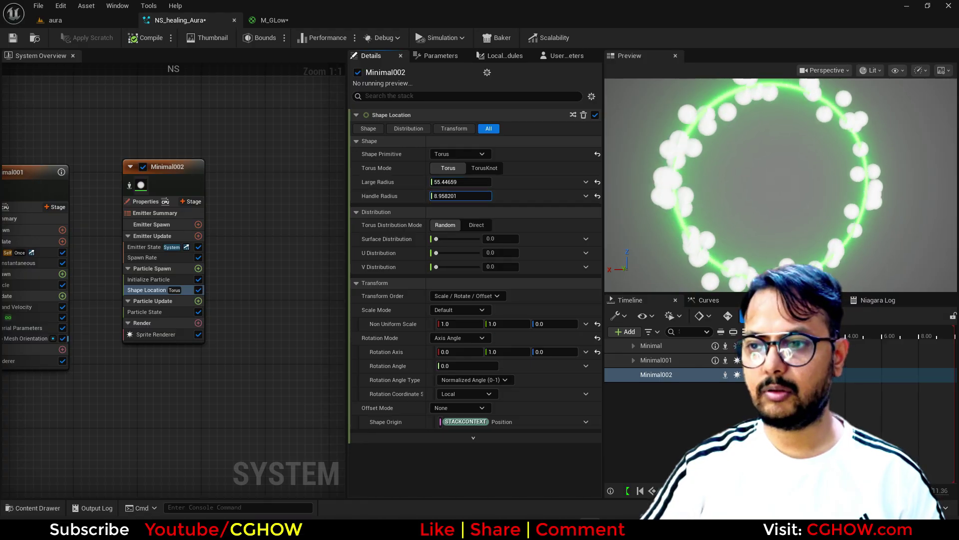
pyautogui.click(146, 280)
pyautogui.click(116, 23)
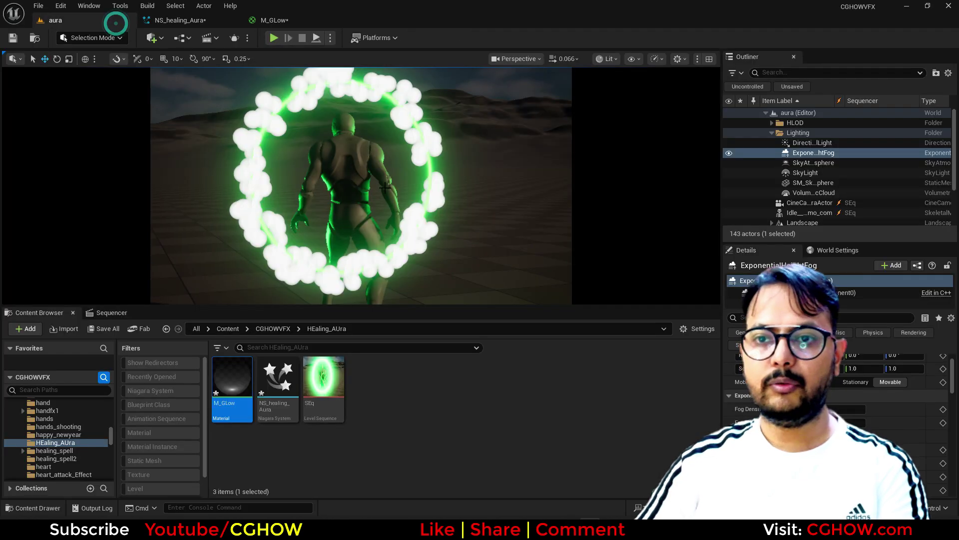
pyautogui.click(174, 20)
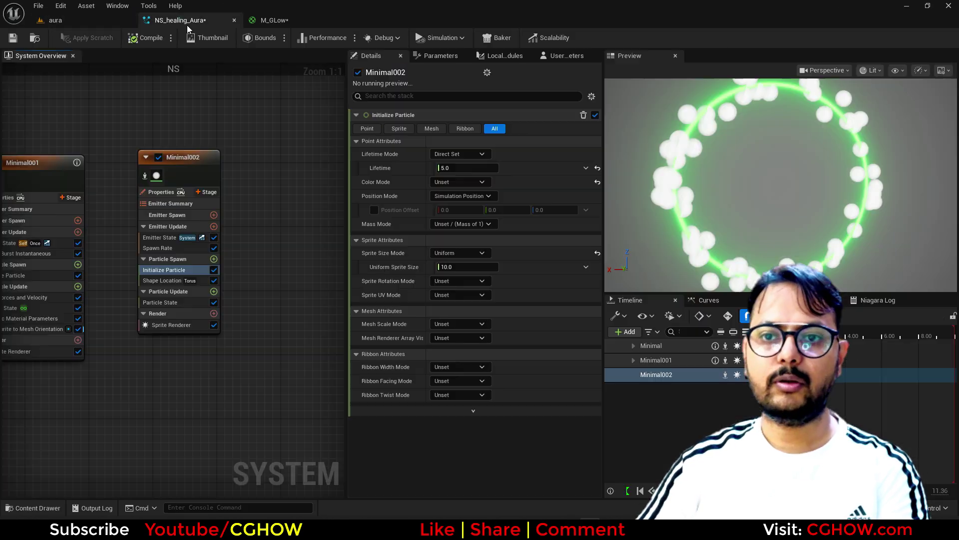
# - Set Minimal002's sprite size mode to Random Uniform with sizes 1 to 2
pyautogui.click(464, 252)
pyautogui.click(456, 288)
pyautogui.click(461, 281)
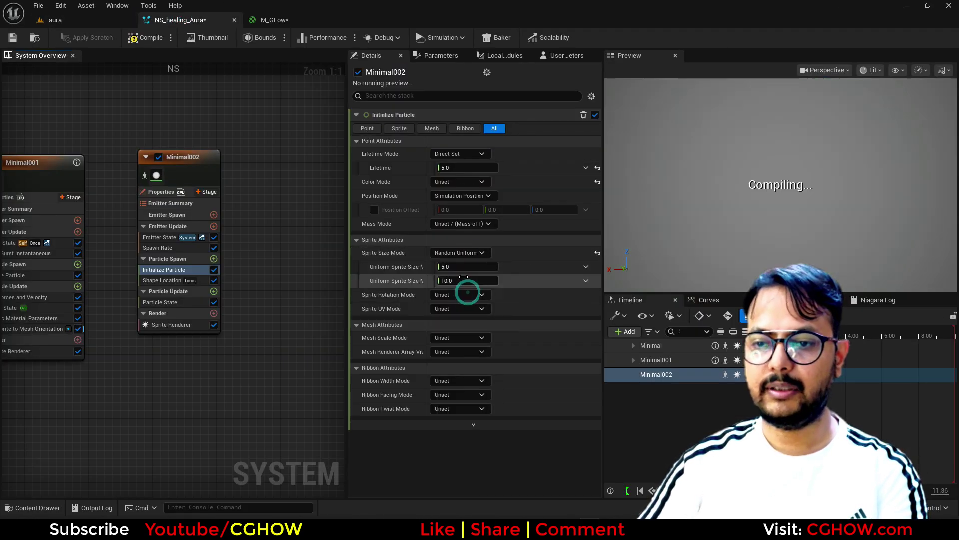
pyautogui.write('5')
pyautogui.click(460, 268)
pyautogui.write('1')
pyautogui.press('Return')
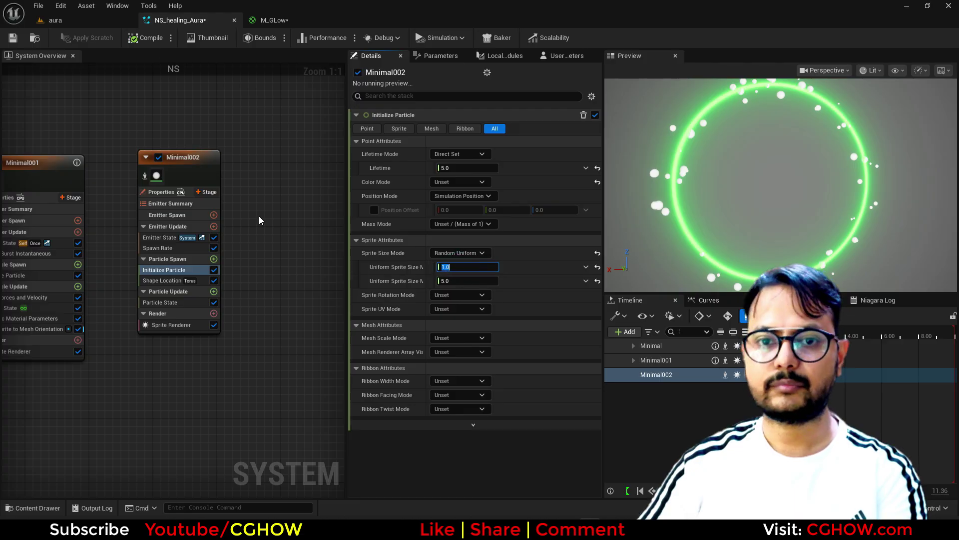
pyautogui.click(468, 283)
pyautogui.write('2')
pyautogui.press('Return')
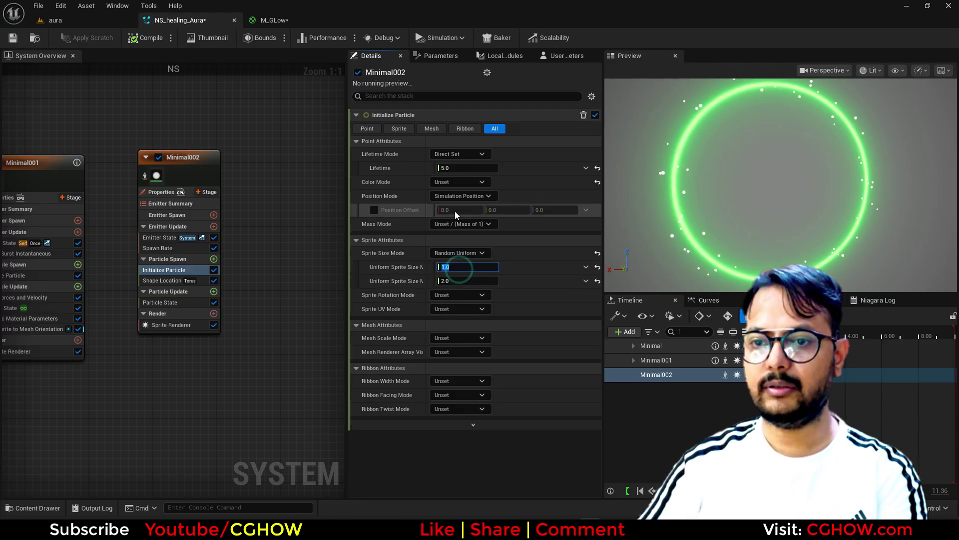
# - Set the particle colour mode to Random Hue/Saturation/Value with a green base colour
pyautogui.click(460, 182)
pyautogui.click(460, 215)
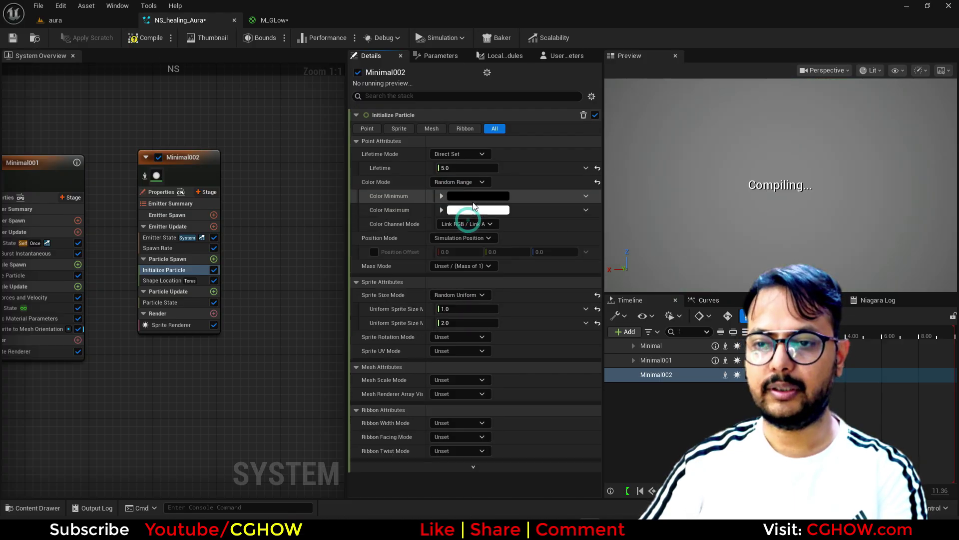
pyautogui.click(457, 183)
pyautogui.click(475, 229)
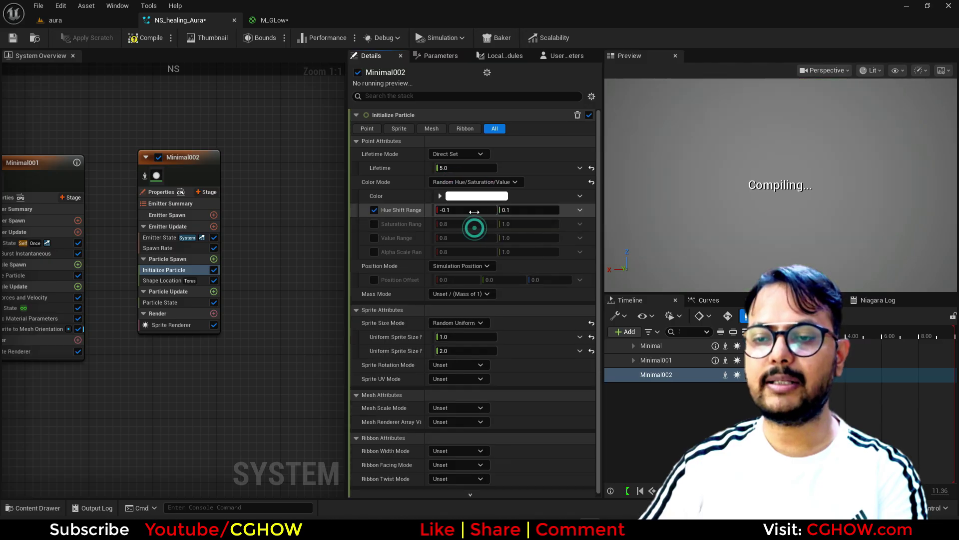
pyautogui.click(466, 197)
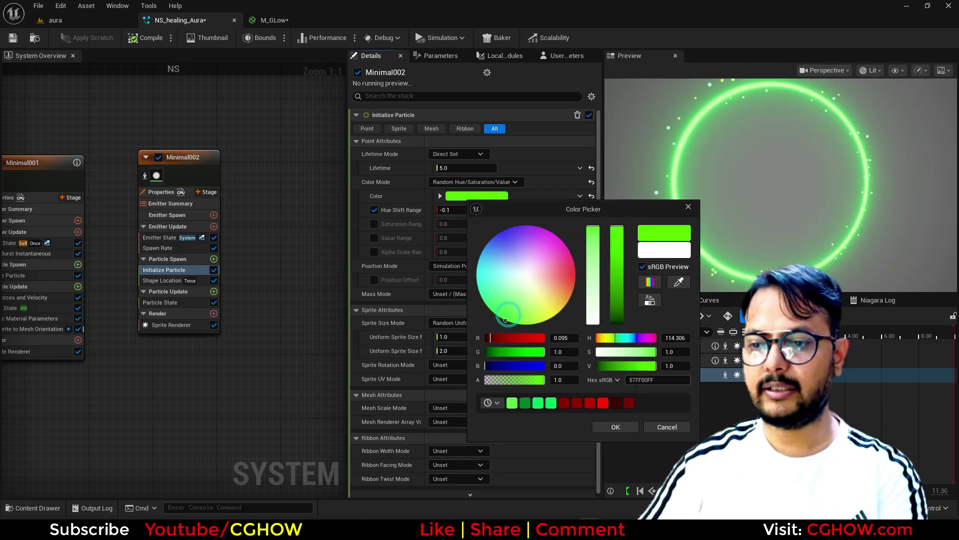
pyautogui.click(634, 428)
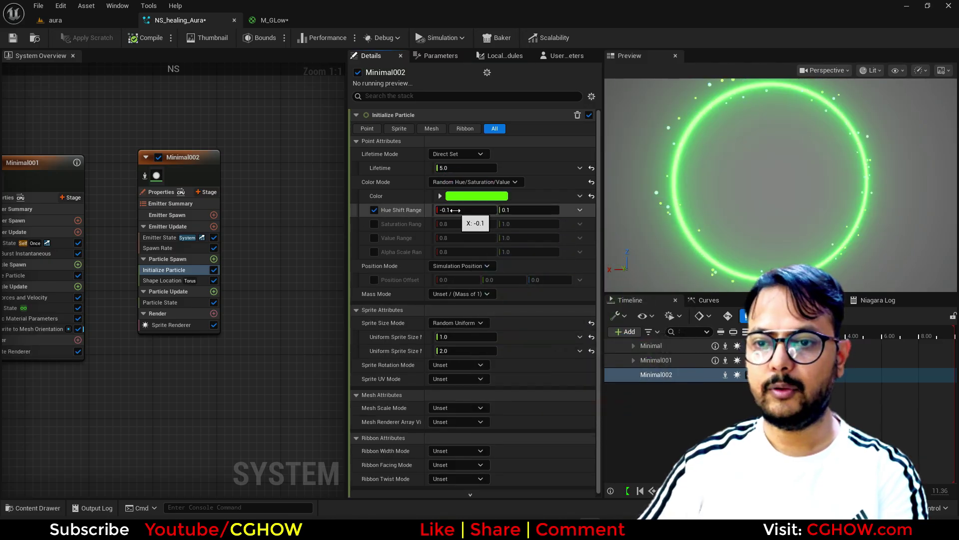
# - Set the Hue Shift minimum to 0 and enable Value Range with maximum 5
pyautogui.write('0')
pyautogui.press('Return')
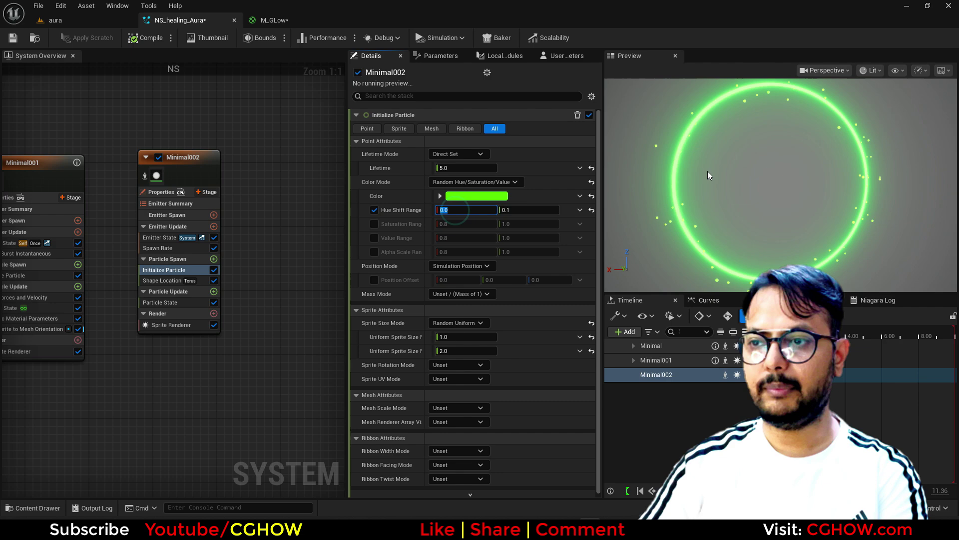
pyautogui.click(375, 237)
pyautogui.click(530, 238)
pyautogui.write('5')
pyautogui.press('Return')
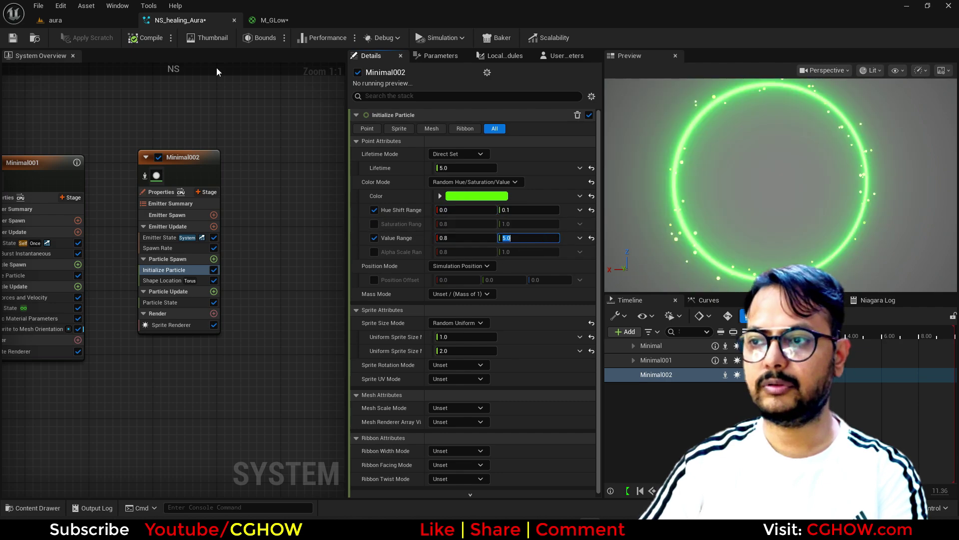
# - Add Scale Sprite Size with the bell-curve preset to Minimal002's Particle Update, then view the aura level
pyautogui.click(214, 291)
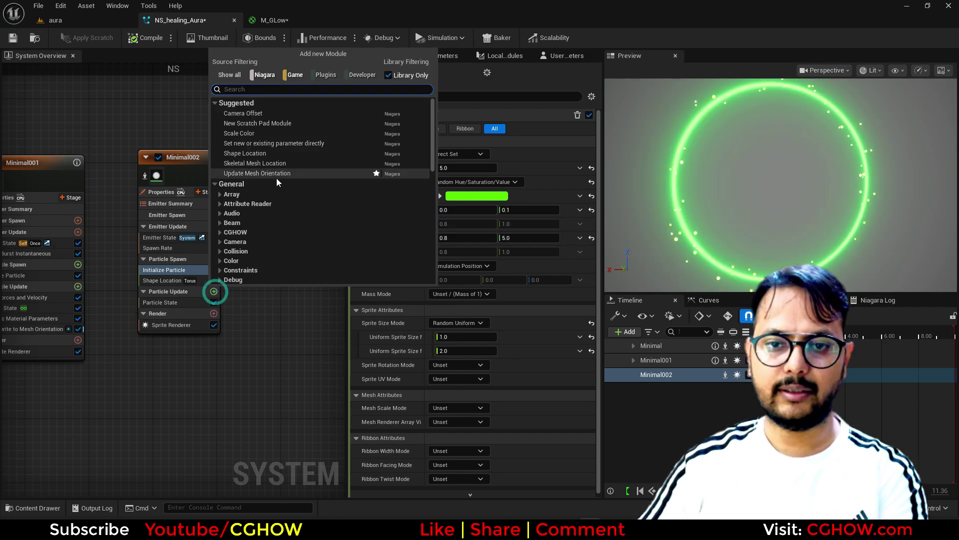
pyautogui.write('size')
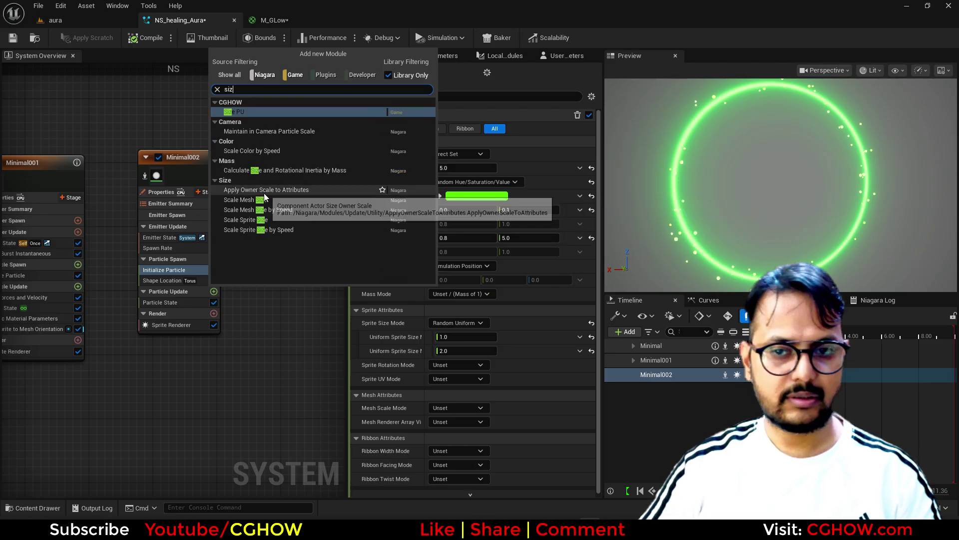
pyautogui.click(251, 220)
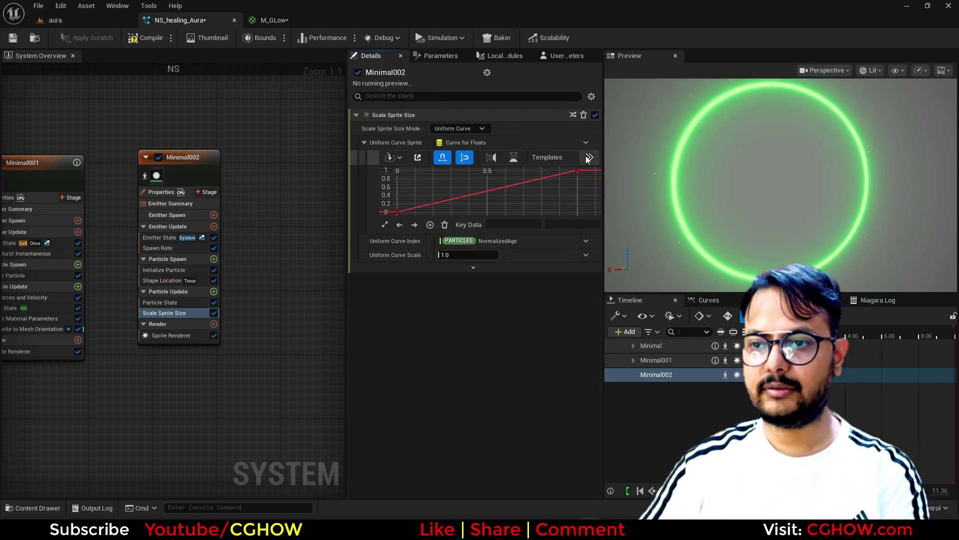
pyautogui.click(588, 157)
pyautogui.click(586, 255)
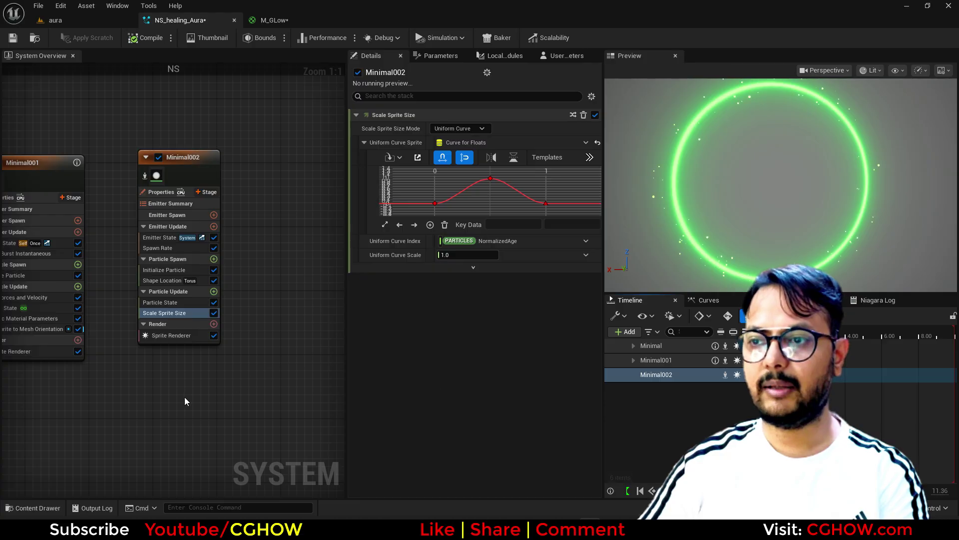
pyautogui.moveTo(184, 397); pyautogui.dragTo(321, 398, button='right')
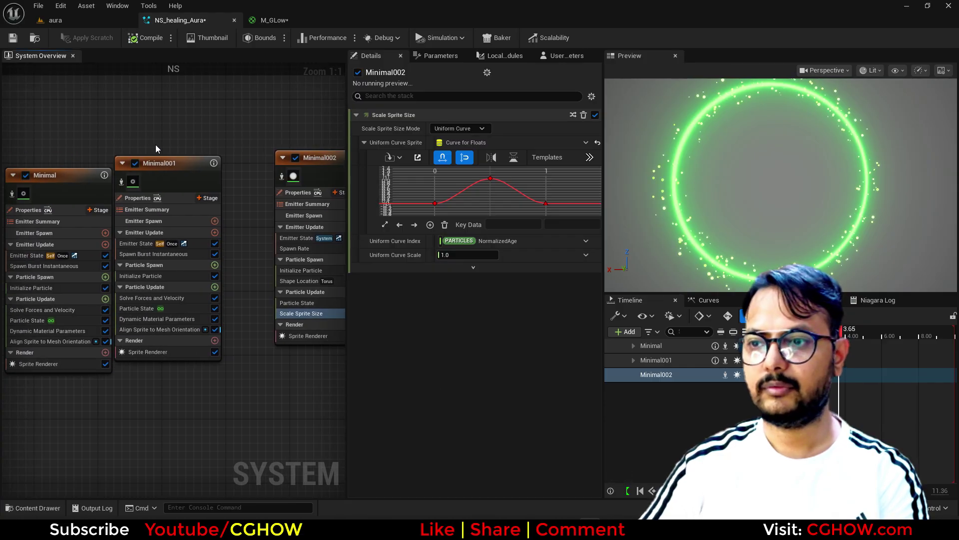
pyautogui.moveTo(155, 145); pyautogui.dragTo(3, 131, button='right')
pyautogui.click(56, 20)
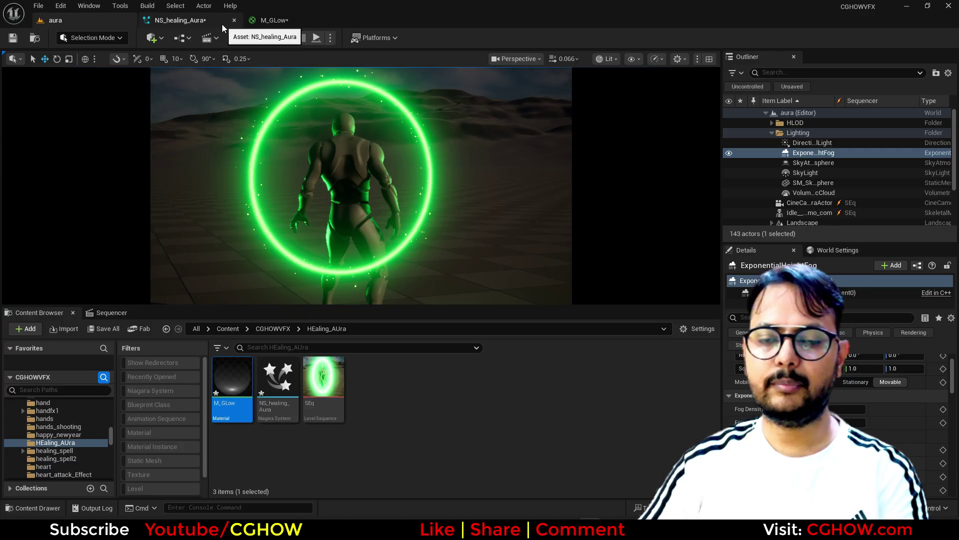
# - Set Minimal002's Spawn Rate to 200
pyautogui.click(221, 24)
pyautogui.click(161, 246)
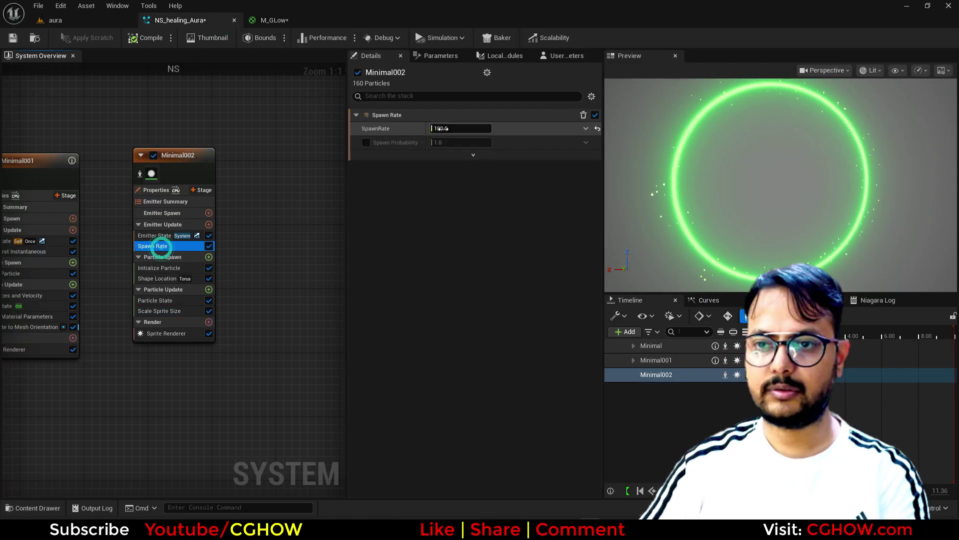
pyautogui.click(442, 128)
pyautogui.write('200')
# - Set the torus Handle Radius to 15 and sprite sizes to 0.1–1.0, then preview in the level
pyautogui.click(158, 279)
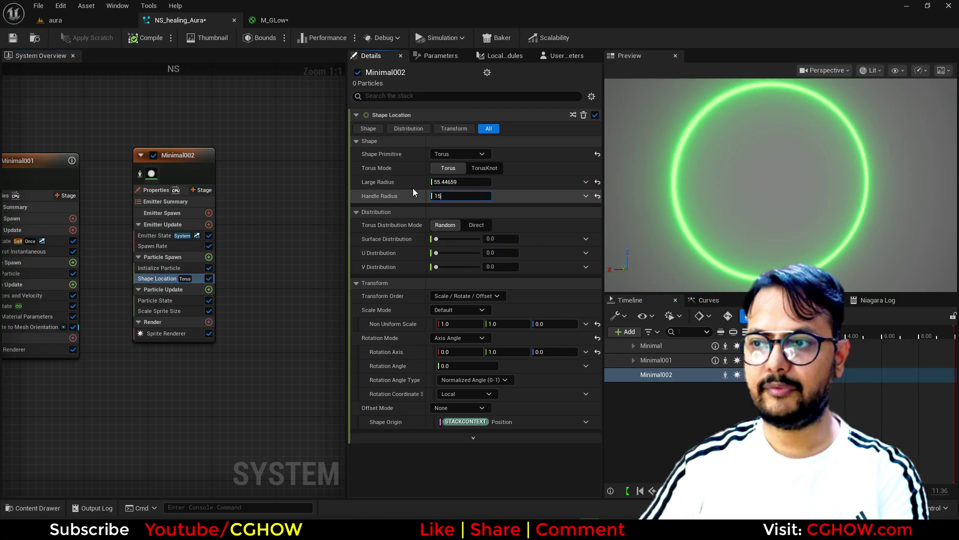
pyautogui.click(164, 267)
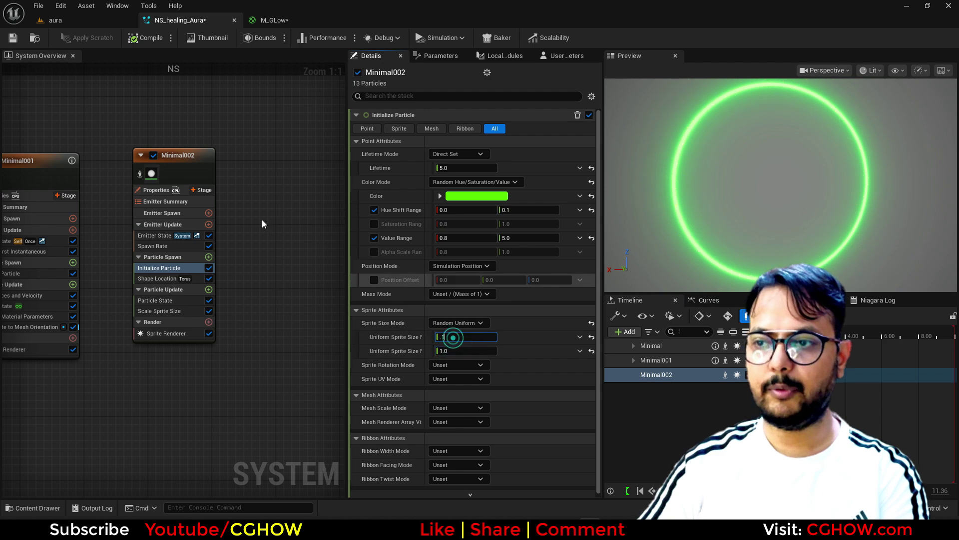
pyautogui.click(90, 23)
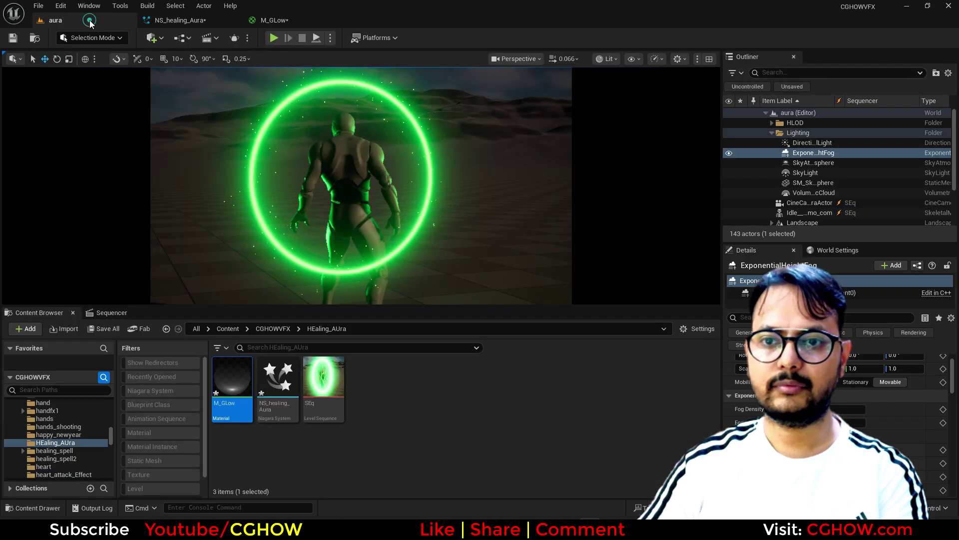
pyautogui.click(174, 18)
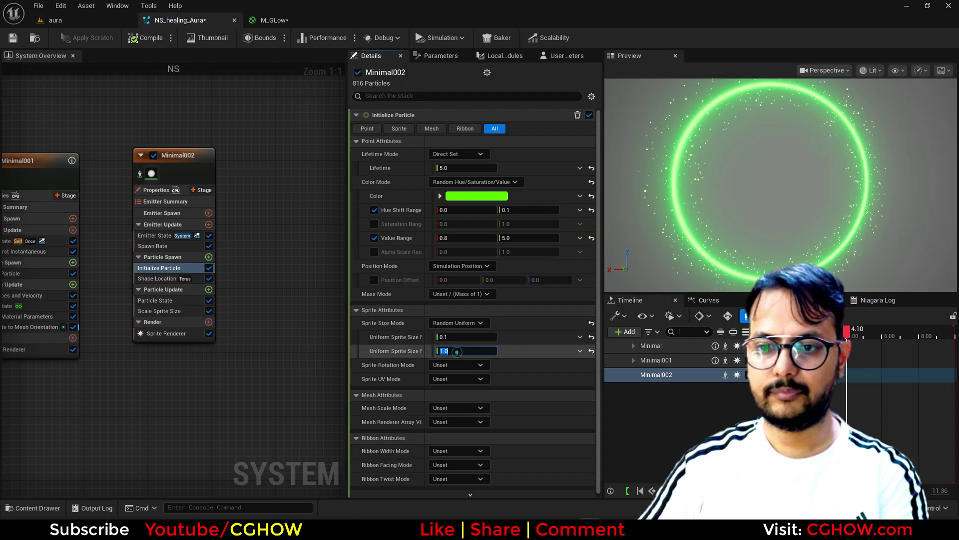
pyautogui.moveTo(238, 147); pyautogui.dragTo(196, 156, button='right')
# - Duplicate Minimal002 with Ctrl+V to create Minimal003 and inspect its Spawn Rate
pyautogui.click(147, 166)
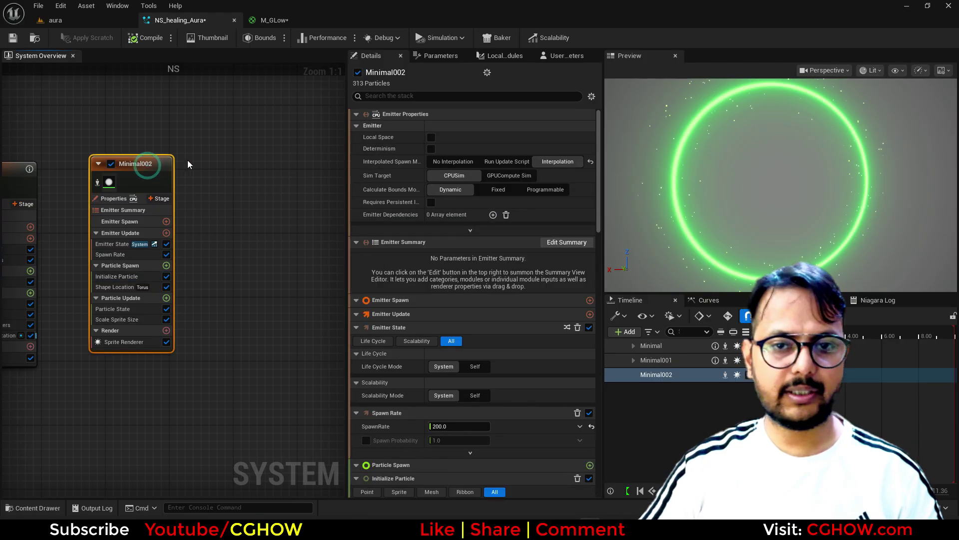
pyautogui.click(202, 154)
pyautogui.hotkey('ctrl', 'v')
pyautogui.click(220, 252)
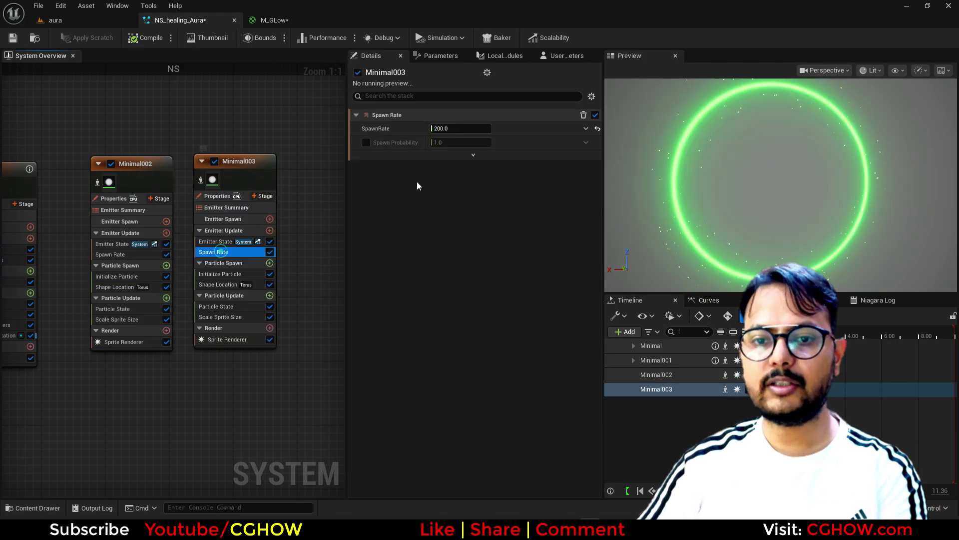
pyautogui.click(452, 128)
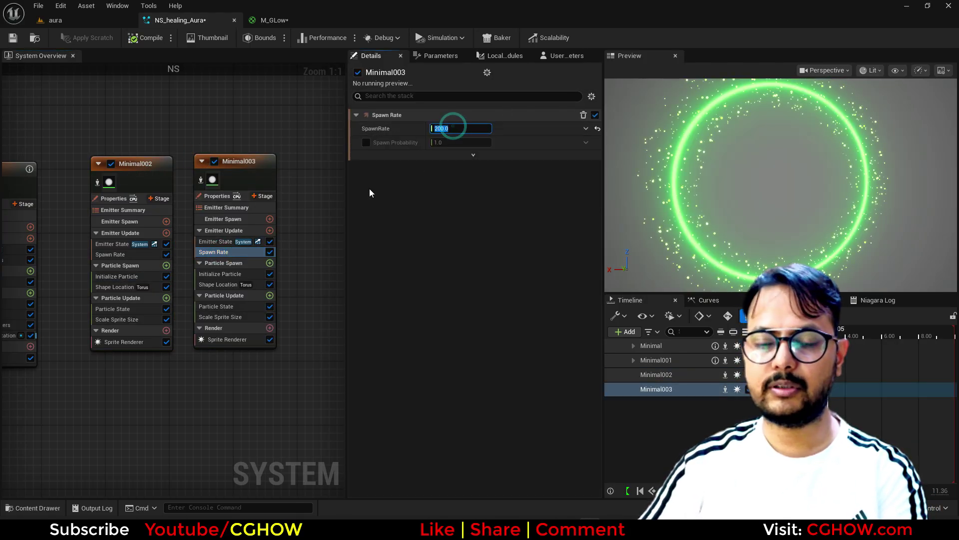
# - Give Minimal003 a Value Range minimum of 20 and minimum sprite size 0.5, then preview the level
pyautogui.click(226, 274)
pyautogui.click(516, 240)
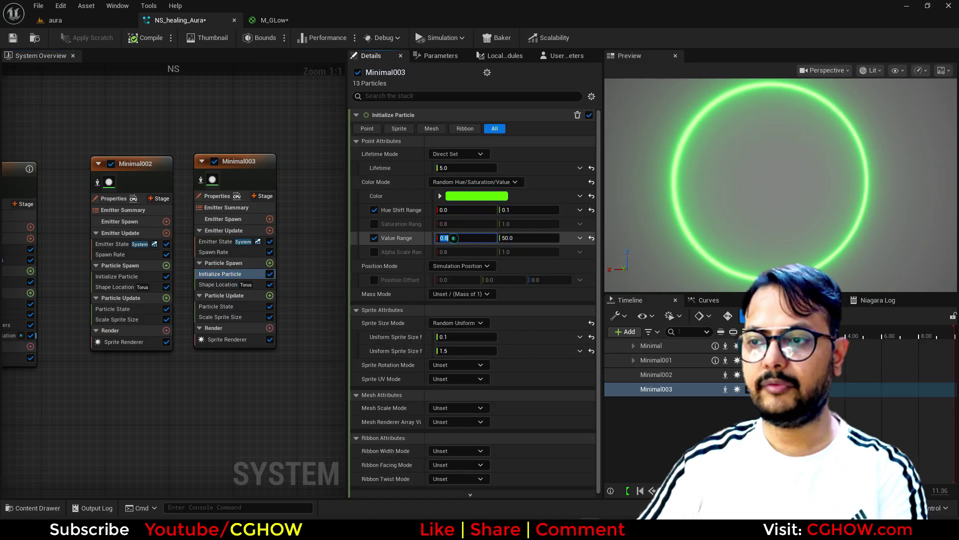
pyautogui.write('20')
pyautogui.press('Return')
pyautogui.click(453, 351)
pyautogui.click(454, 339)
pyautogui.write('.')
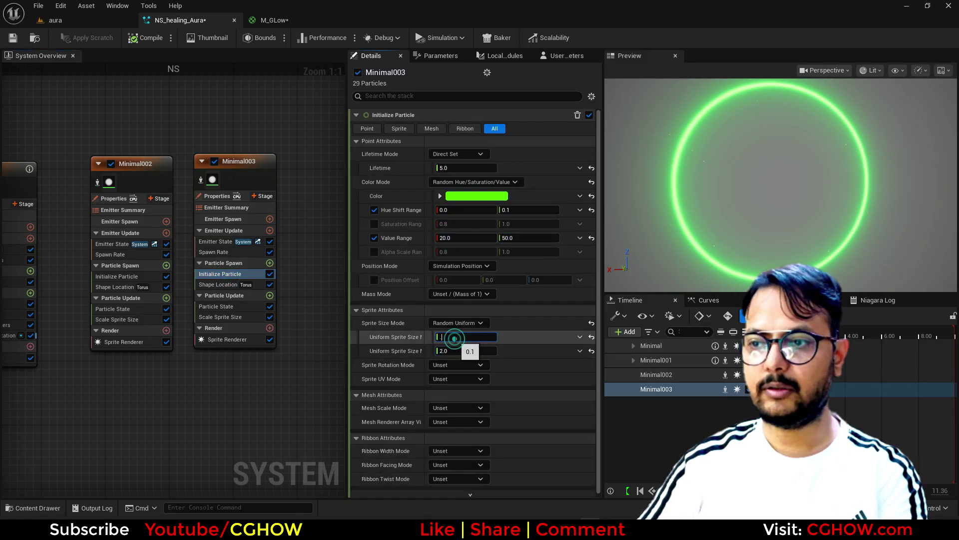
pyautogui.write('5')
pyautogui.press('Return')
pyautogui.click(79, 21)
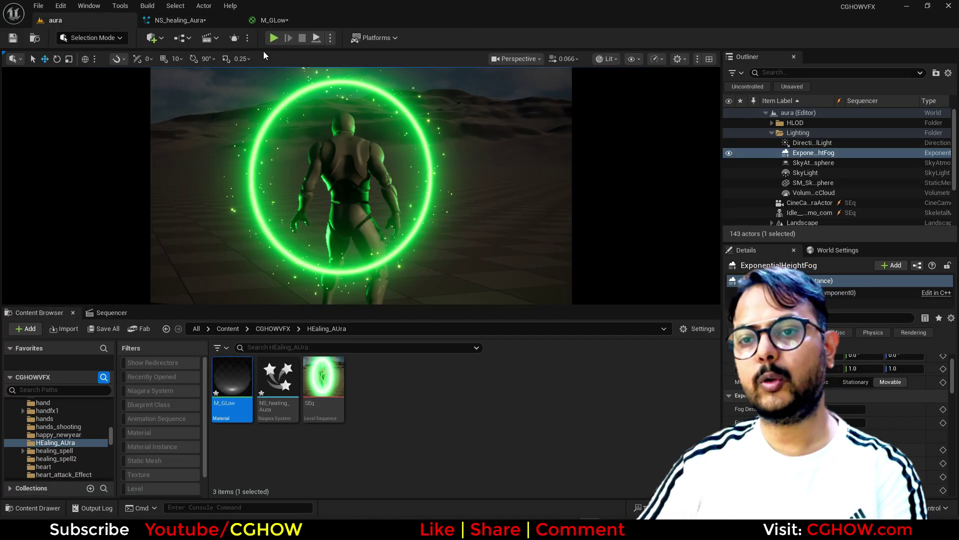
# - Add a Vortex Force module to Minimal002, fix its dependency, and set the axis to Y (0,1,0)
pyautogui.click(177, 19)
pyautogui.click(228, 279)
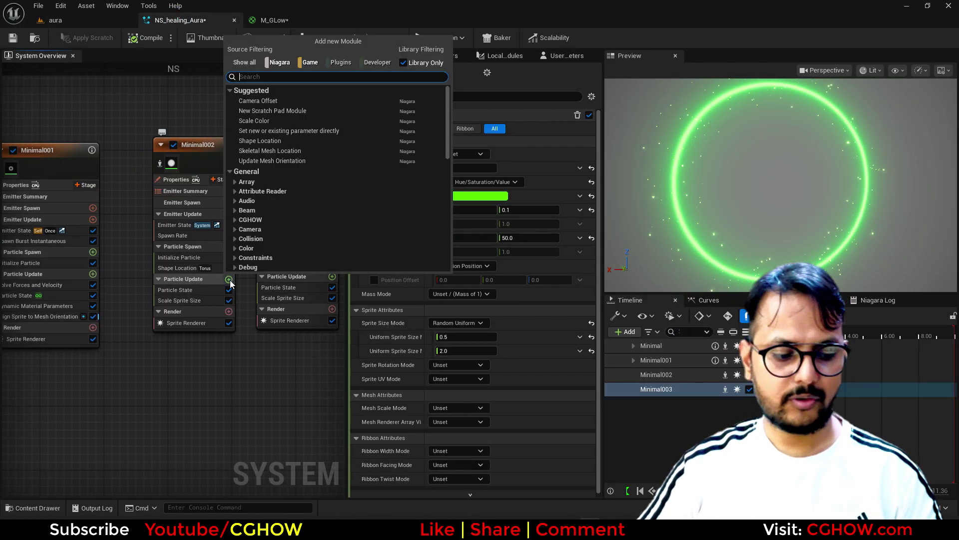
pyautogui.write('vor')
pyautogui.click(255, 100)
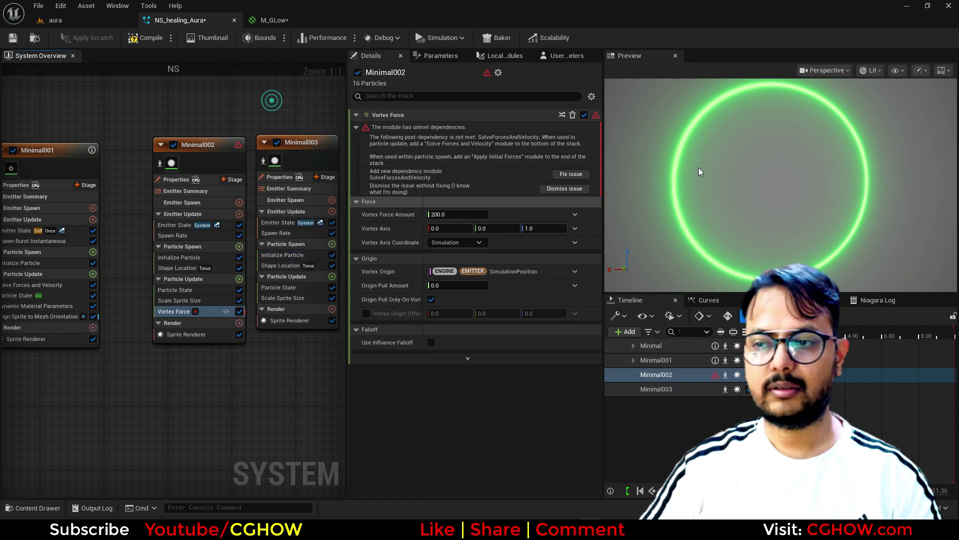
pyautogui.click(571, 174)
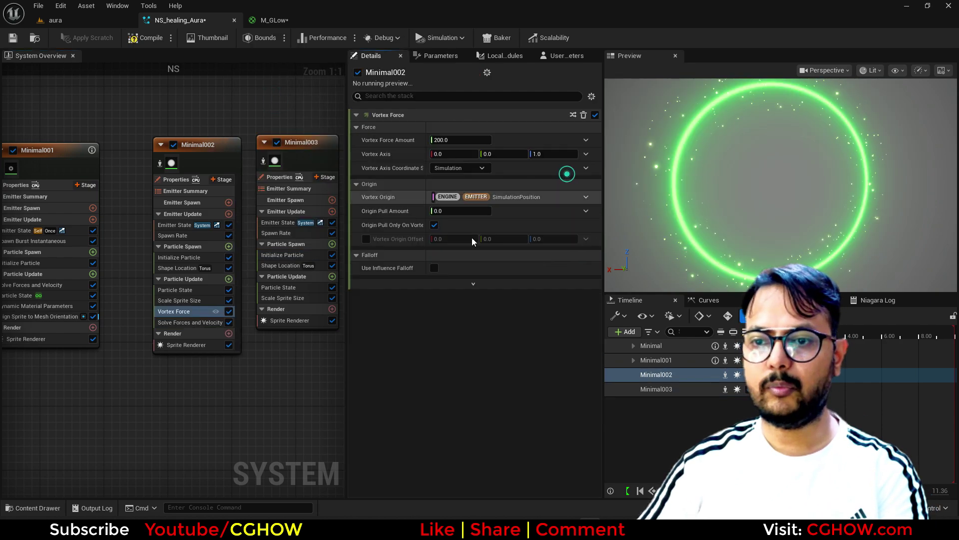
pyautogui.click(514, 156)
pyautogui.write('1')
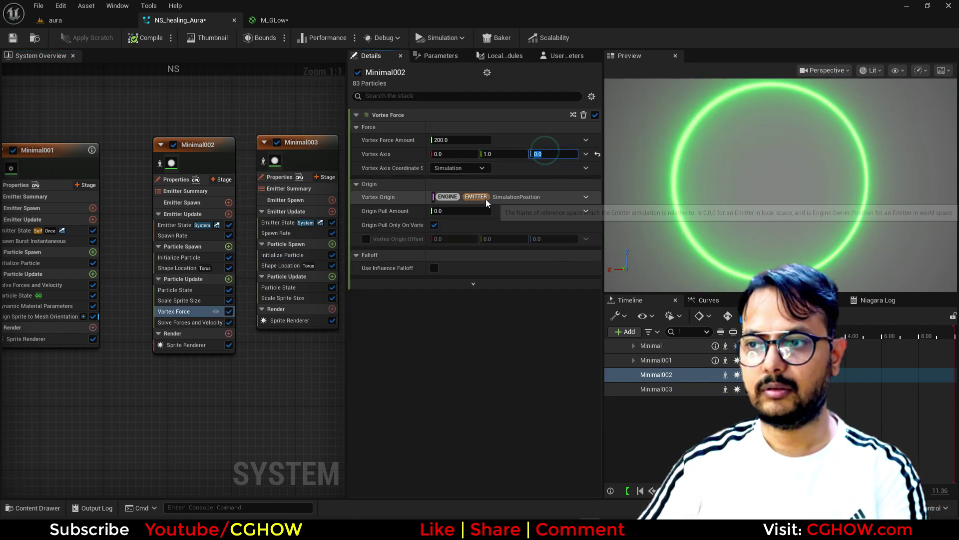
# - Try a Vortex Force Amount of 5 and Origin Pull of 5, then lower Origin Pull to 1
pyautogui.click(442, 141)
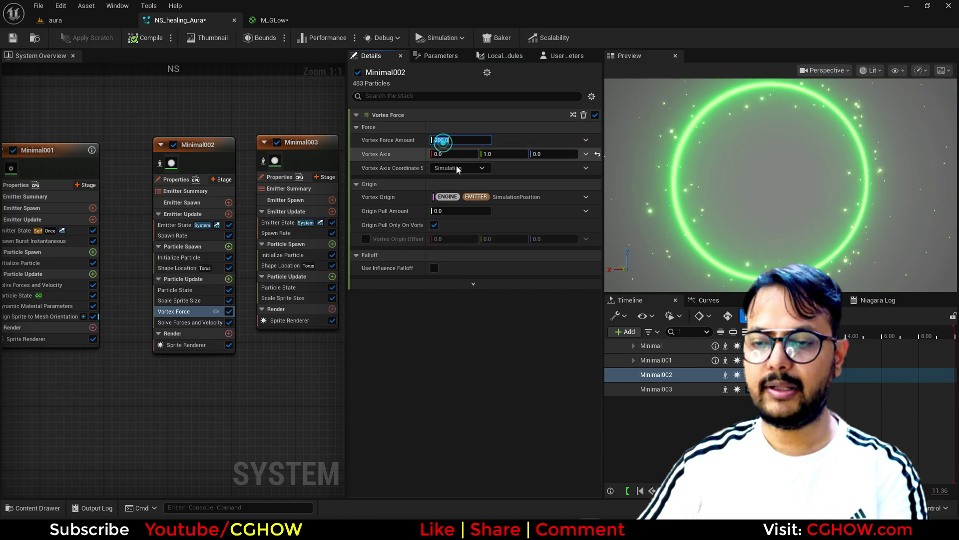
pyautogui.write('5')
pyautogui.click(448, 211)
pyautogui.write('5')
pyautogui.press('Return')
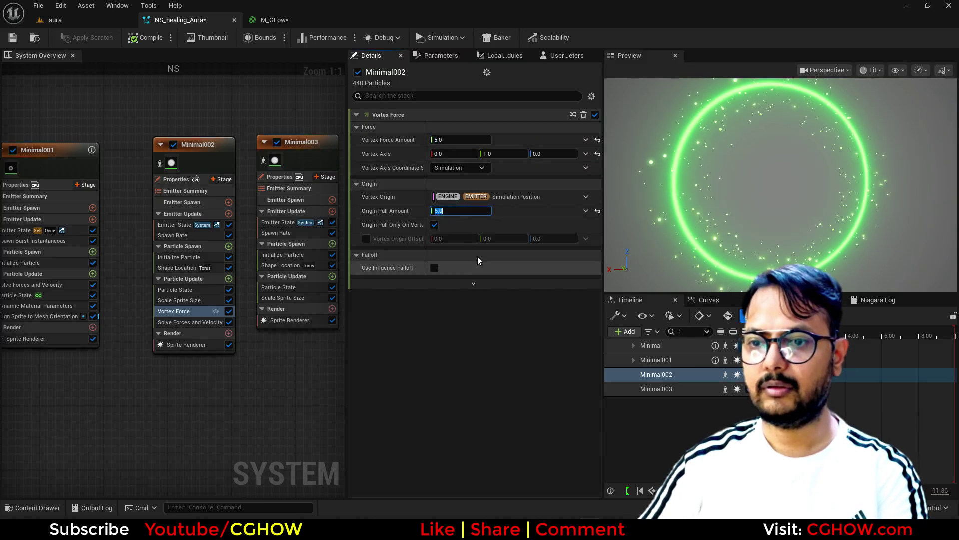
pyautogui.write('1')
pyautogui.press('Return')
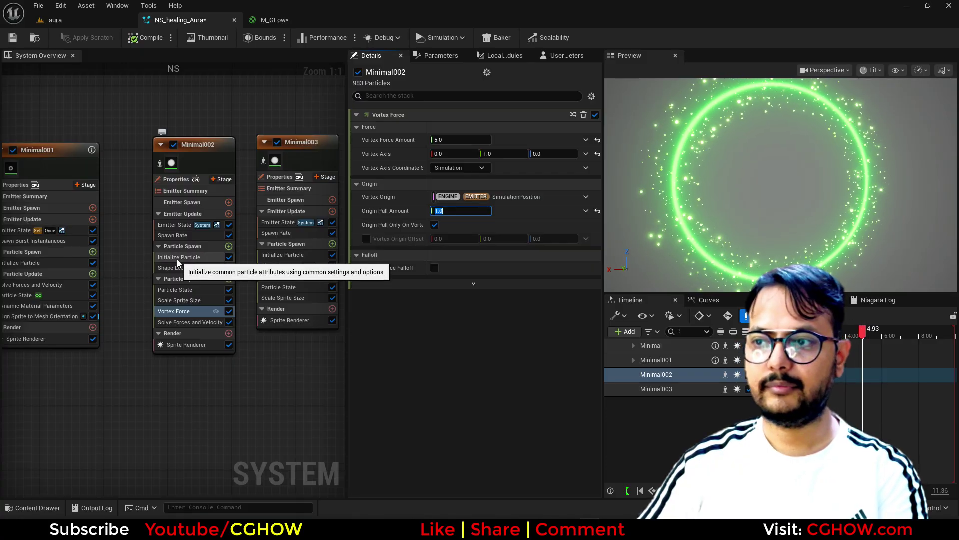
# - Make Vortex Force Amount a random range 0–2 and set Origin Pull Amount to 0
pyautogui.click(586, 140)
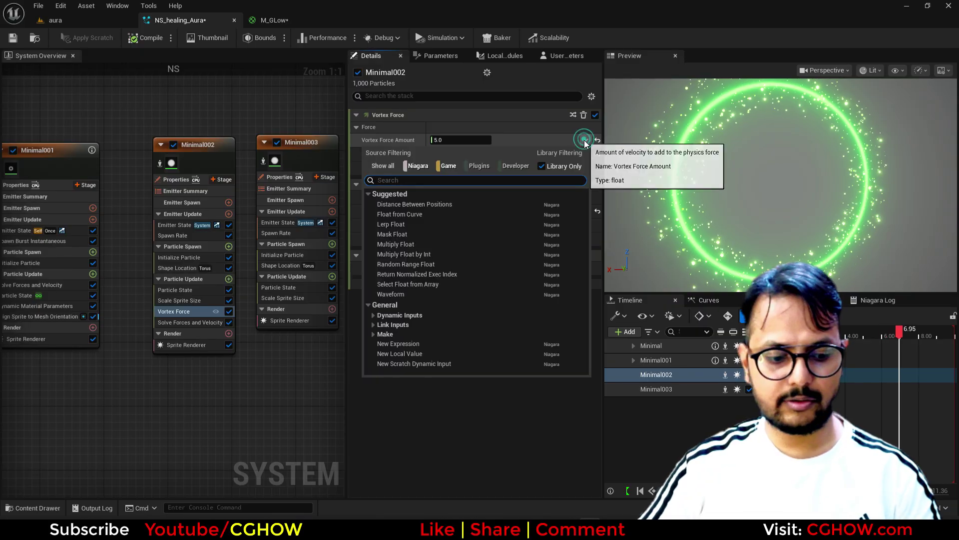
pyautogui.write('uni')
pyautogui.click(414, 205)
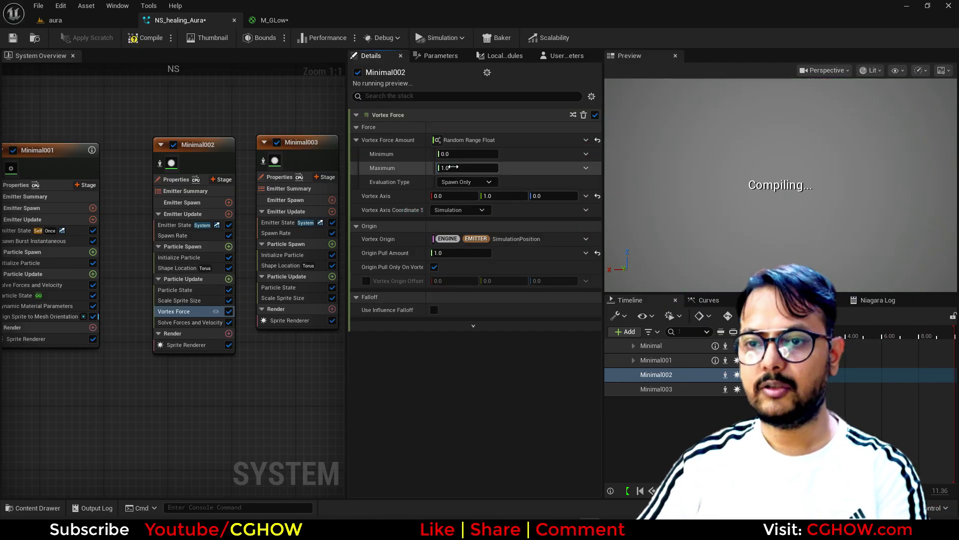
pyautogui.click(450, 168)
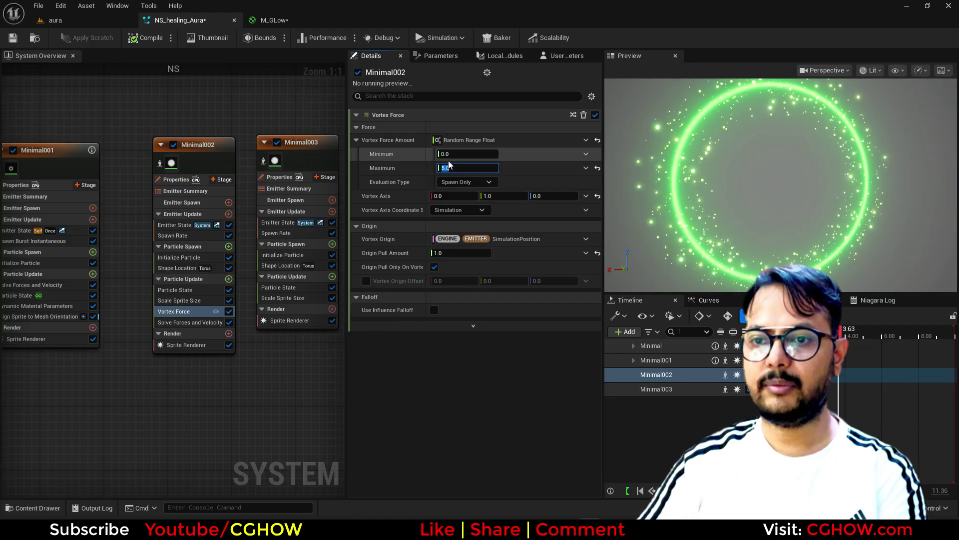
pyautogui.write('2')
pyautogui.press('Return')
pyautogui.click(447, 253)
pyautogui.write('0')
pyautogui.press('Return')
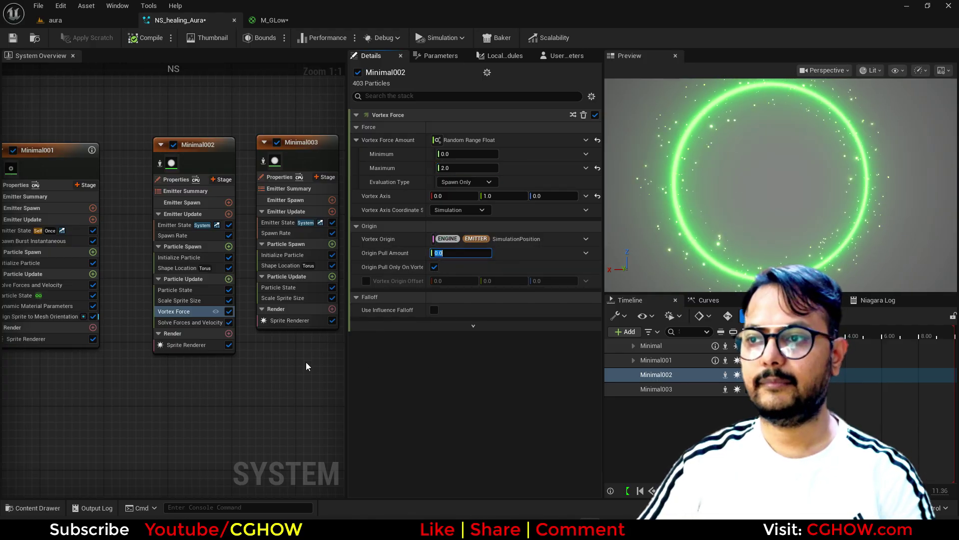
# - Copy the Vortex Force into Minimal003's Particle Update, fix its dependency, and play the level sequence
pyautogui.moveTo(272, 295); pyautogui.dragTo(284, 293)
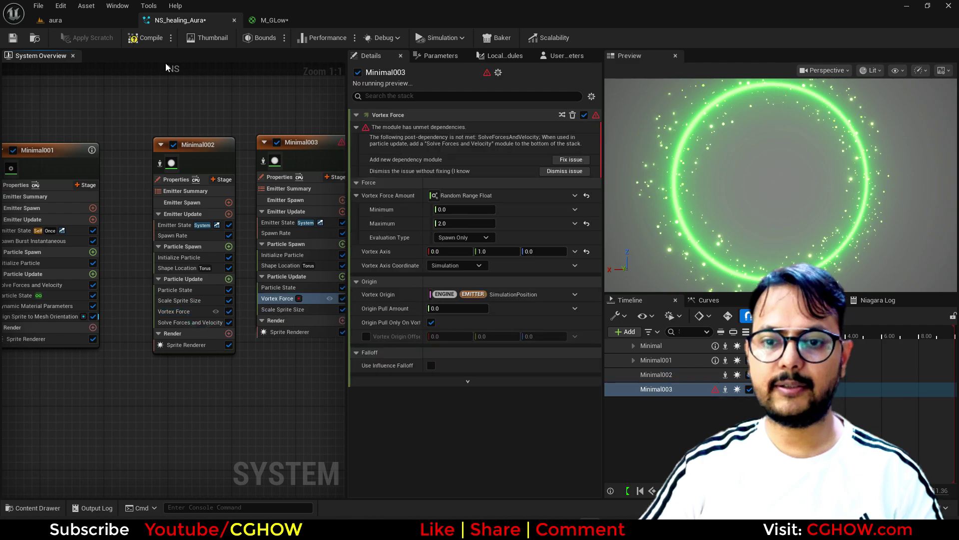
pyautogui.click(571, 174)
pyautogui.click(94, 19)
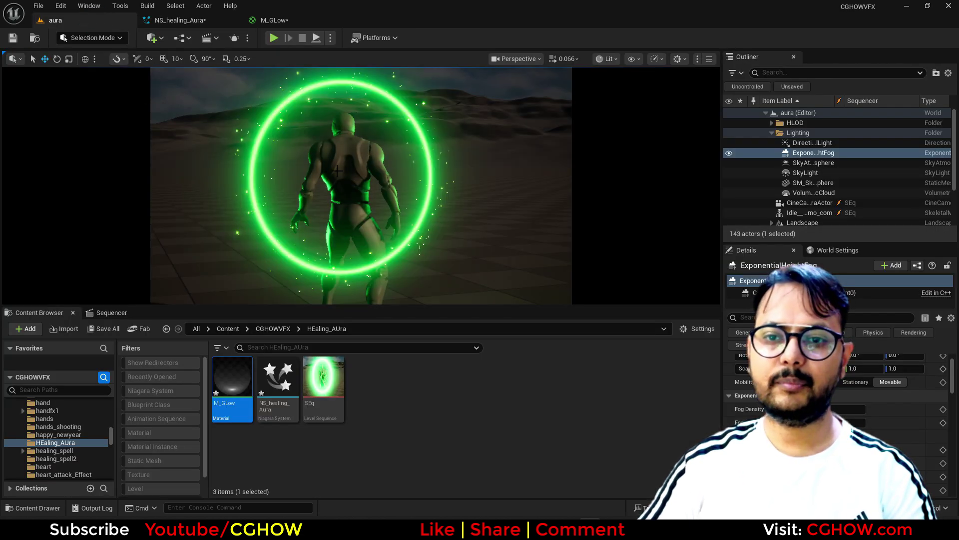
pyautogui.click(178, 21)
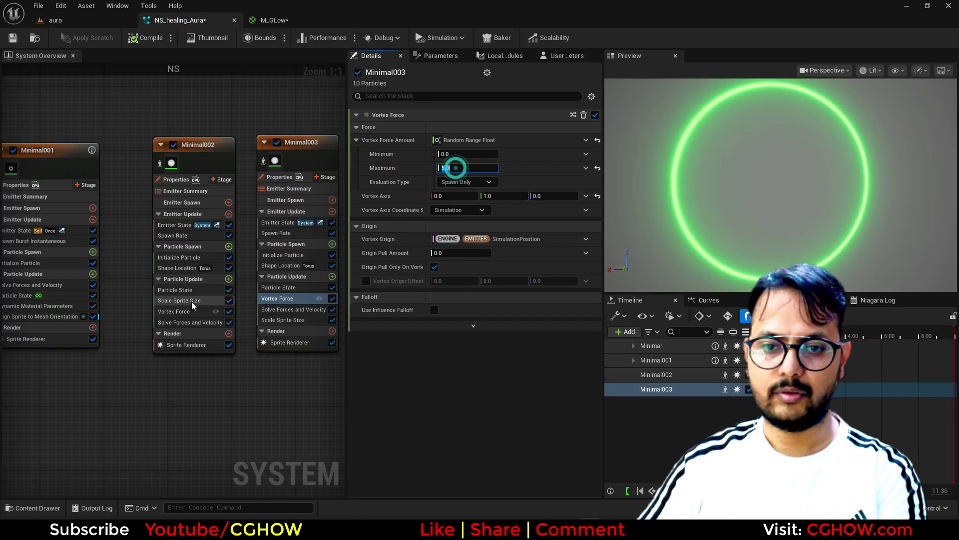
pyautogui.click(174, 310)
pyautogui.click(55, 21)
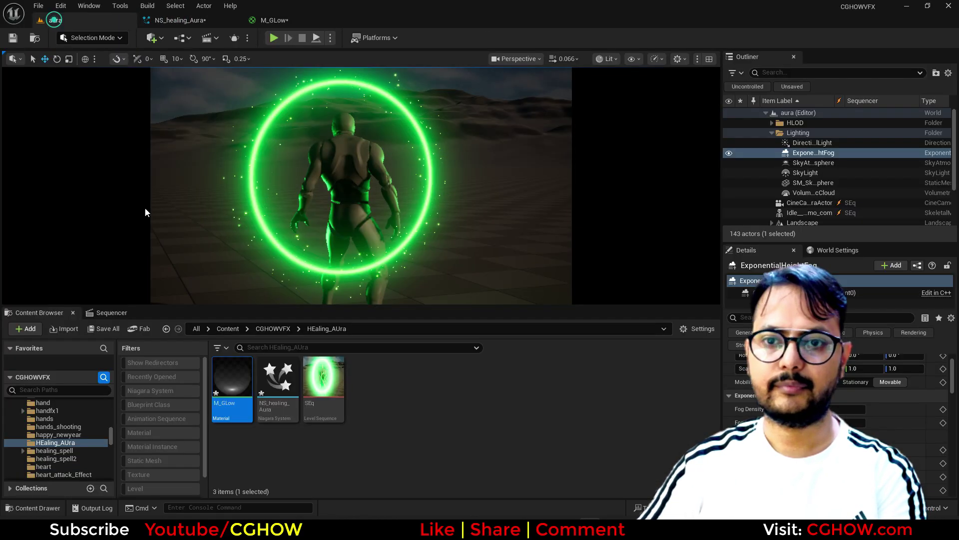
pyautogui.click(110, 313)
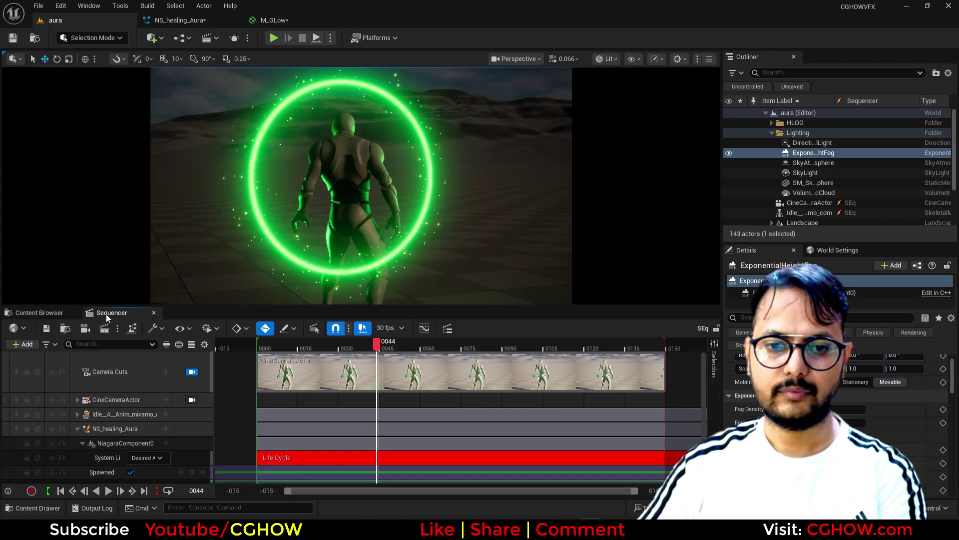
pyautogui.click(109, 491)
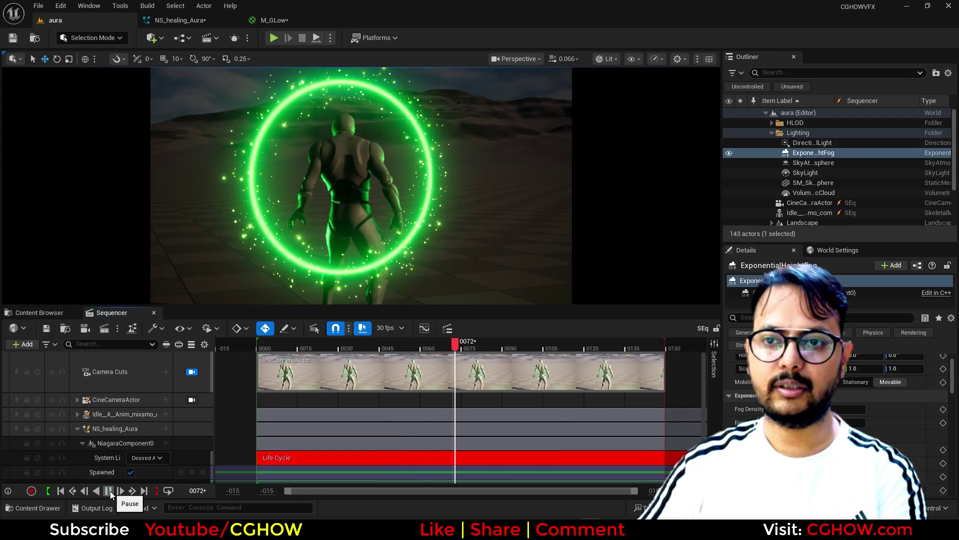
# - Set Minimal003's maximum Vortex Force Amount to 1 and preview it in the level
pyautogui.click(187, 24)
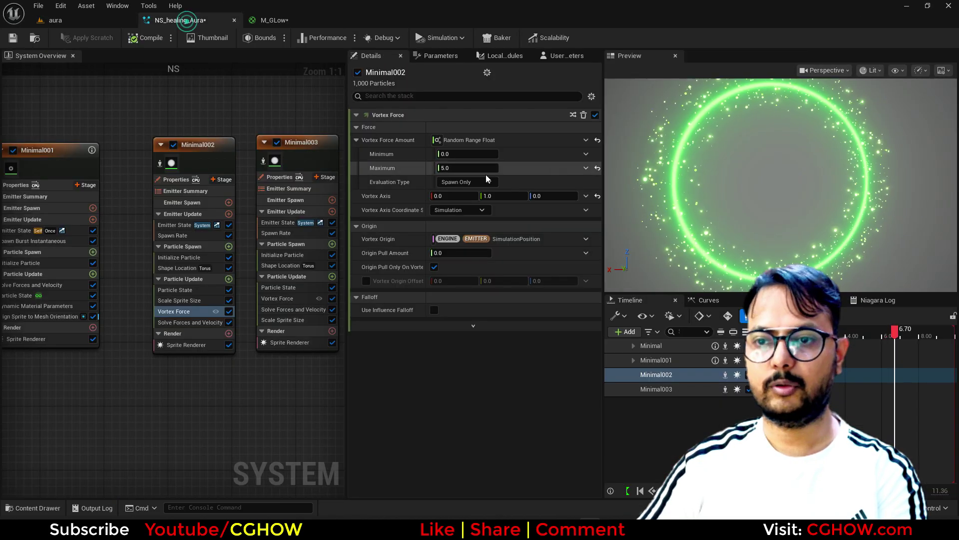
pyautogui.click(459, 168)
pyautogui.write('1')
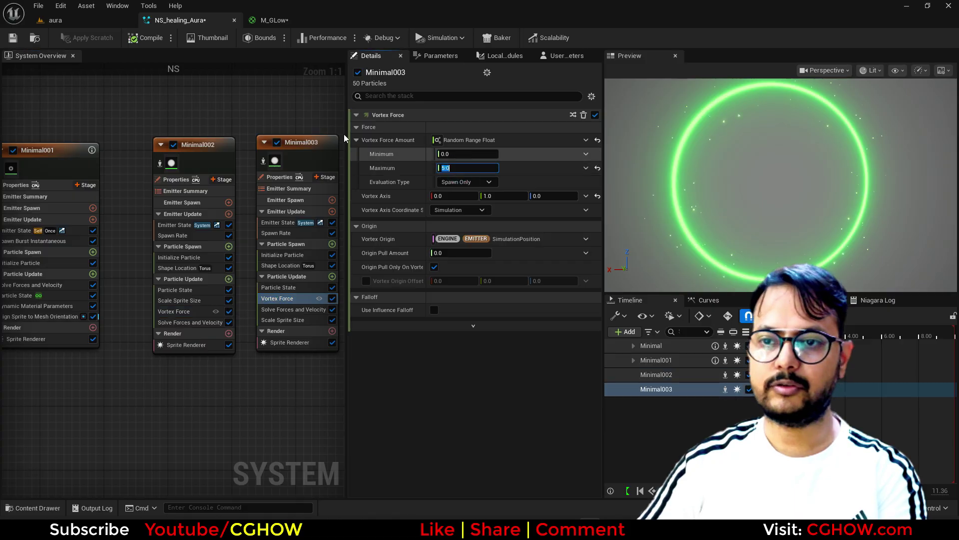
pyautogui.click(65, 21)
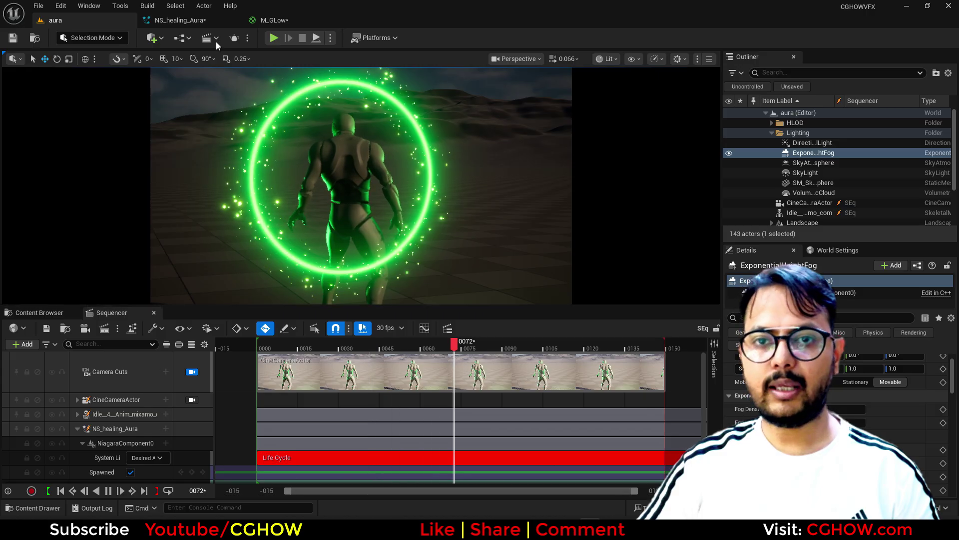
pyautogui.click(177, 20)
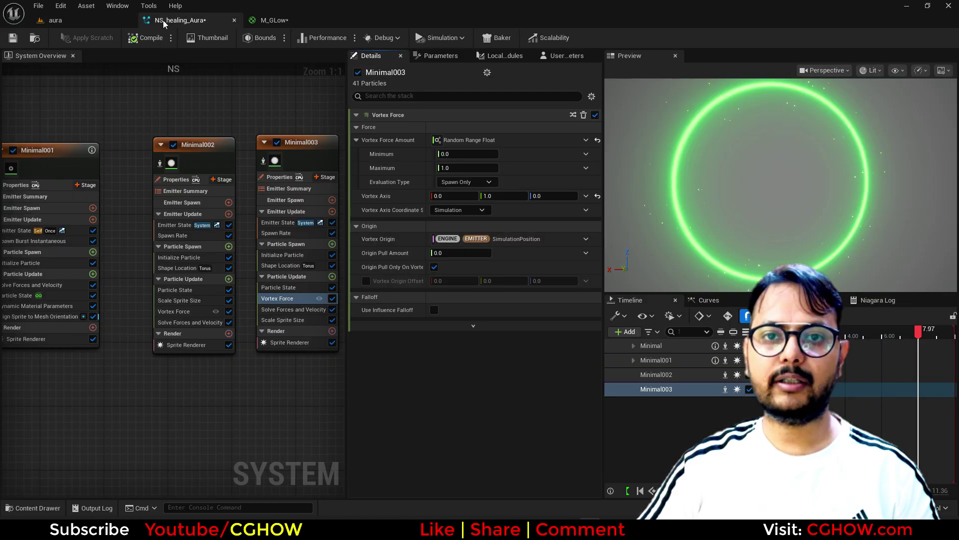
# - Set NS_healing_Aura's system Warmup Time to 5
pyautogui.click(29, 171)
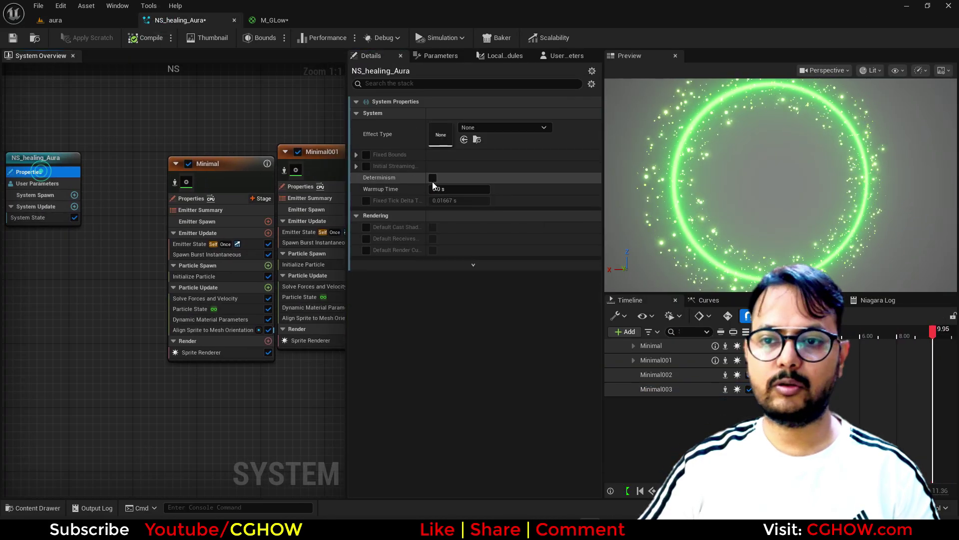
pyautogui.write('5')
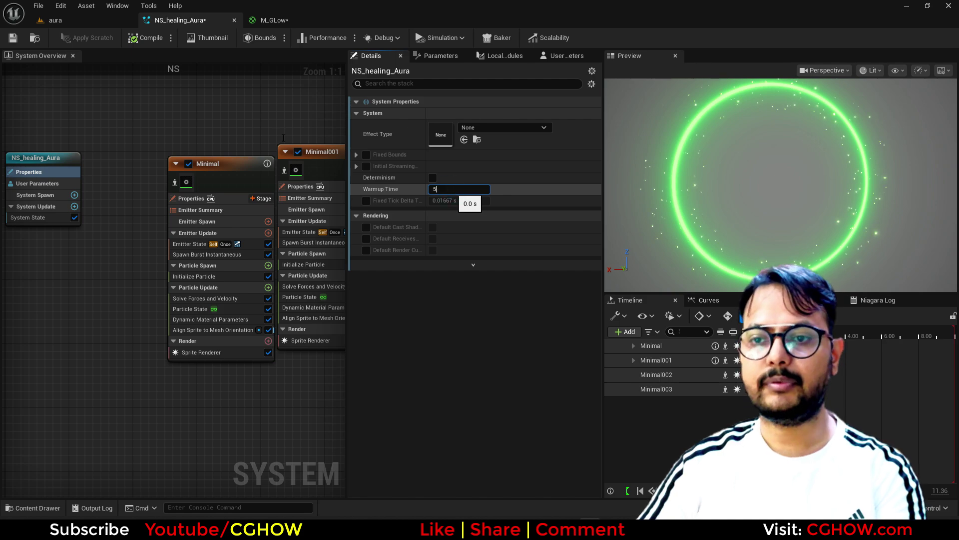
pyautogui.moveTo(232, 106); pyautogui.dragTo(54, 107, button='right')
pyautogui.moveTo(262, 111); pyautogui.dragTo(95, 130, button='right')
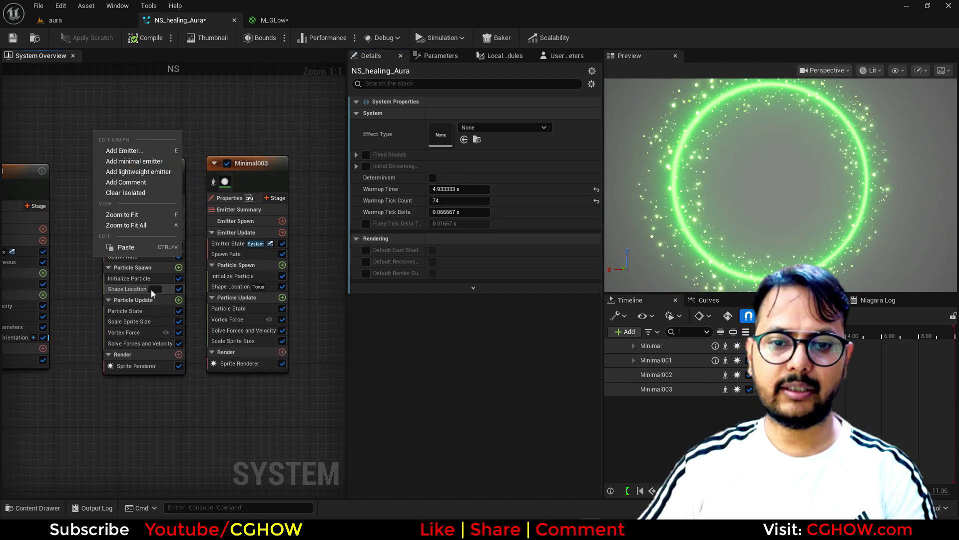
# - Make Minimal002 and Minimal003 particle lifetimes Random, between 1 and 3 seconds
pyautogui.click(141, 278)
pyautogui.click(479, 154)
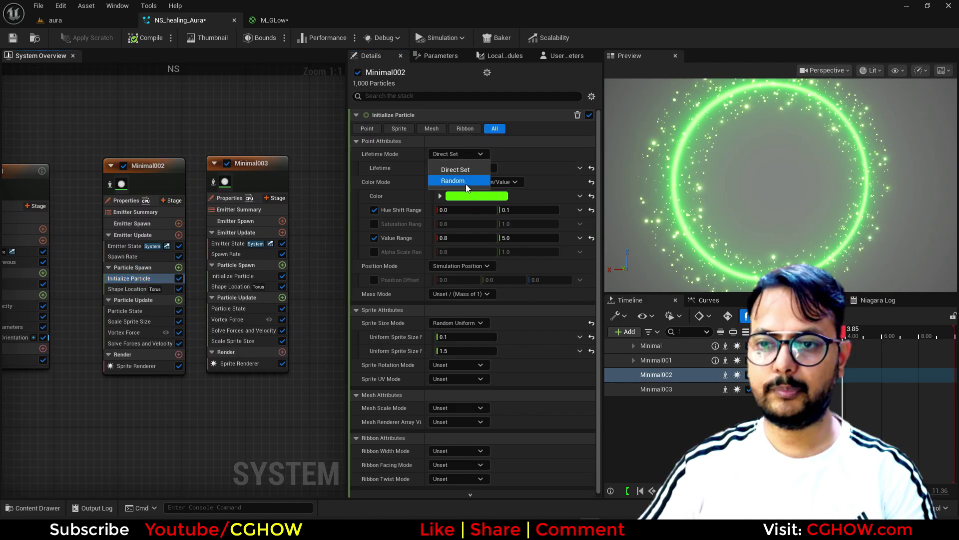
pyautogui.click(452, 181)
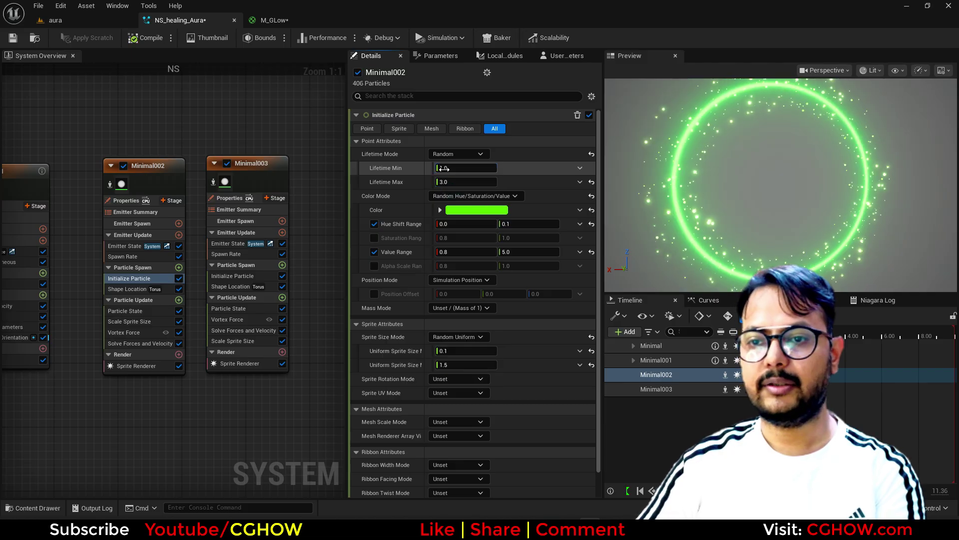
pyautogui.click(233, 276)
pyautogui.click(458, 154)
pyautogui.click(457, 179)
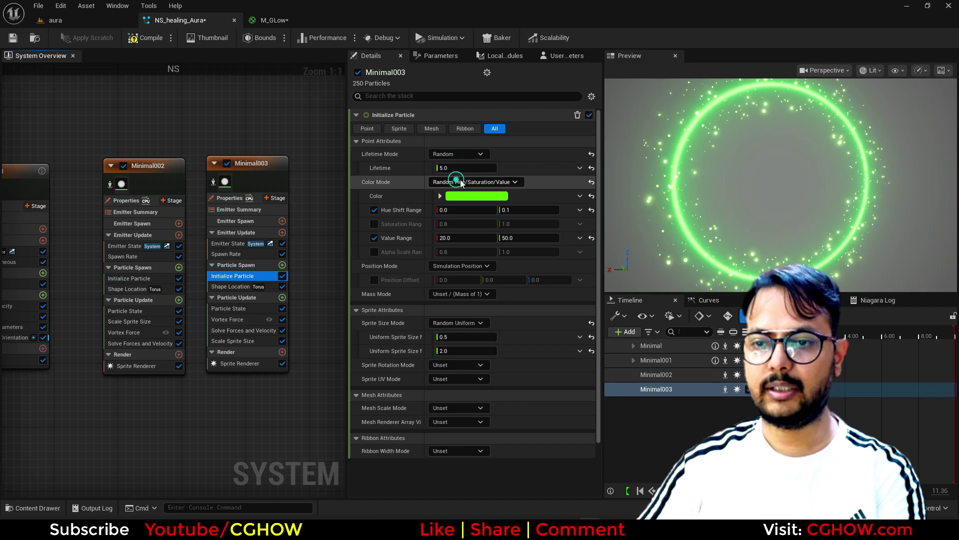
pyautogui.click(456, 168)
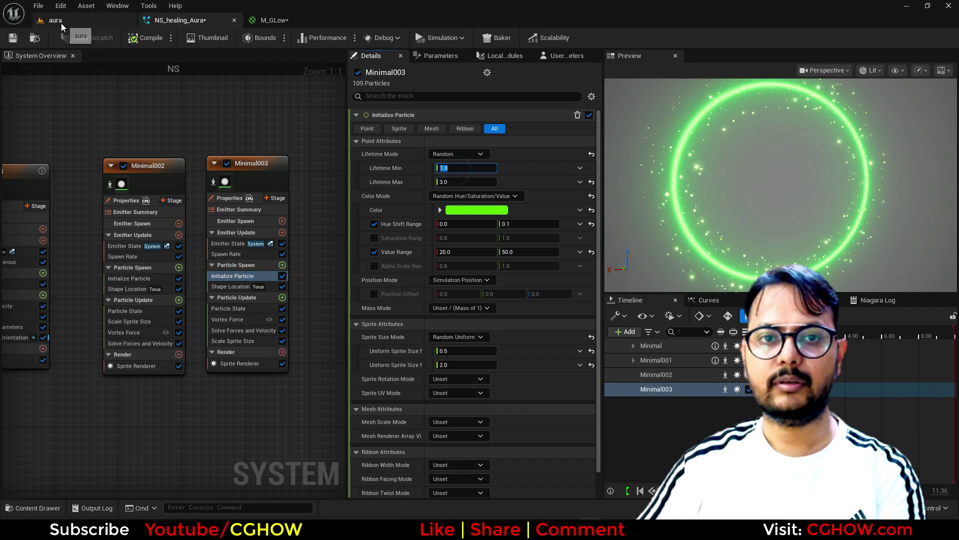
# - Preview the aura in the level, rechecking Minimal003's spawn rate and torus shape between previews
pyautogui.click(61, 27)
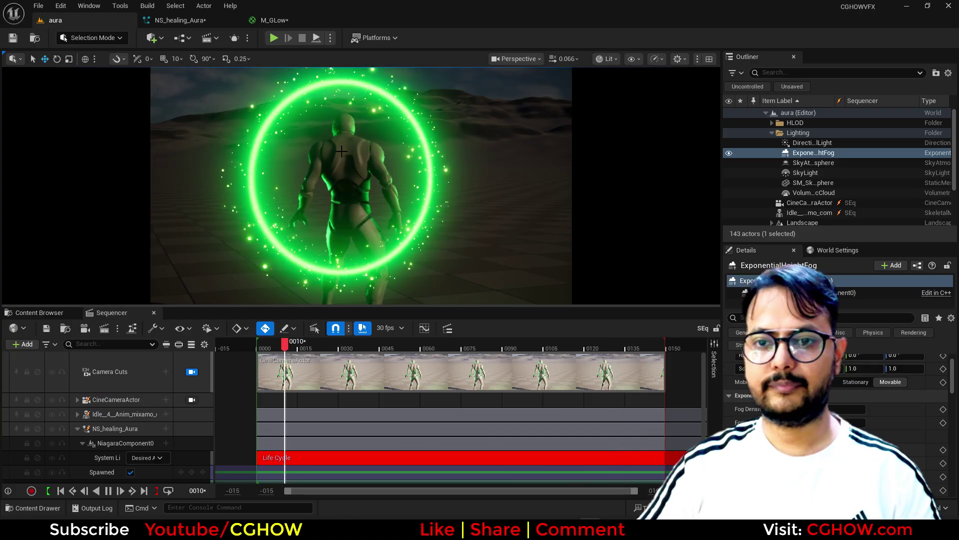
pyautogui.click(185, 23)
pyautogui.moveTo(175, 155); pyautogui.dragTo(221, 146, button='right')
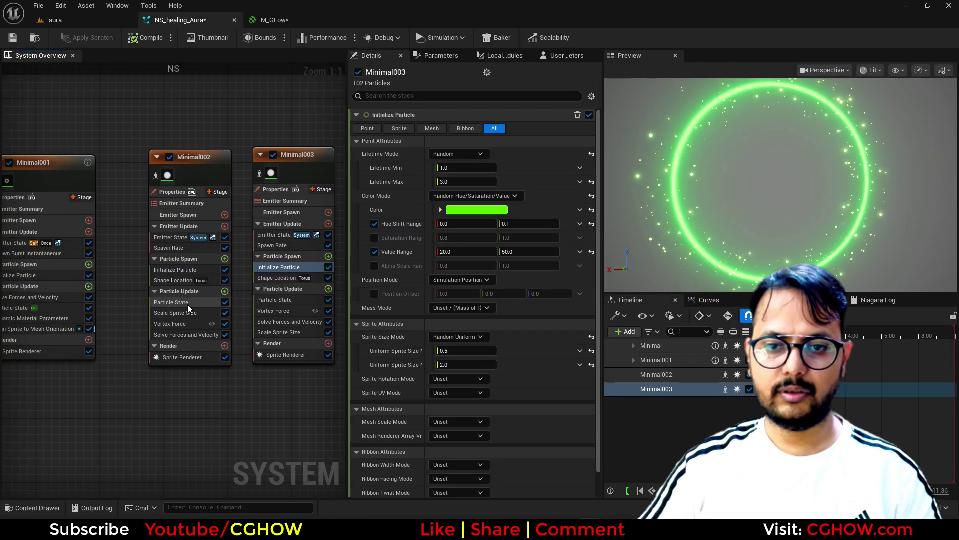
pyautogui.click(173, 271)
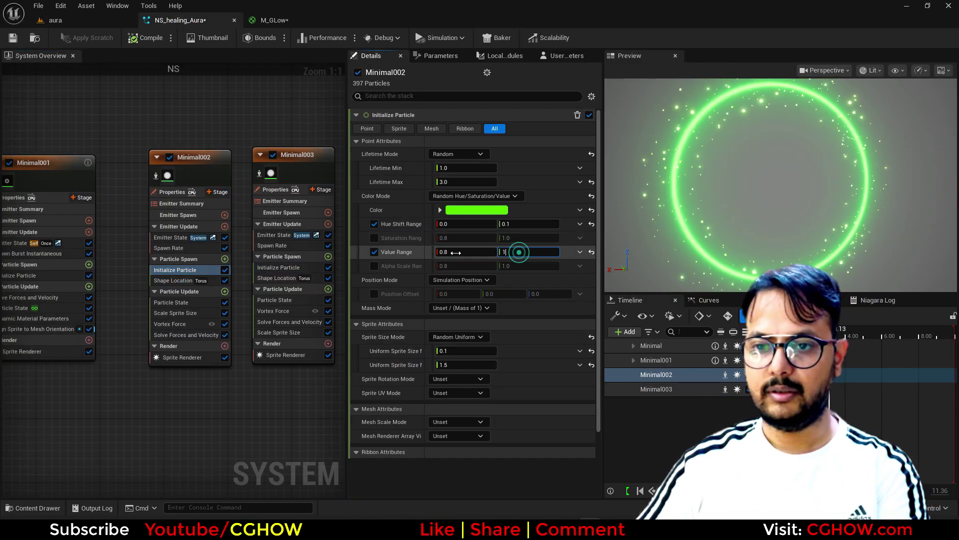
pyautogui.click(271, 246)
pyautogui.click(447, 129)
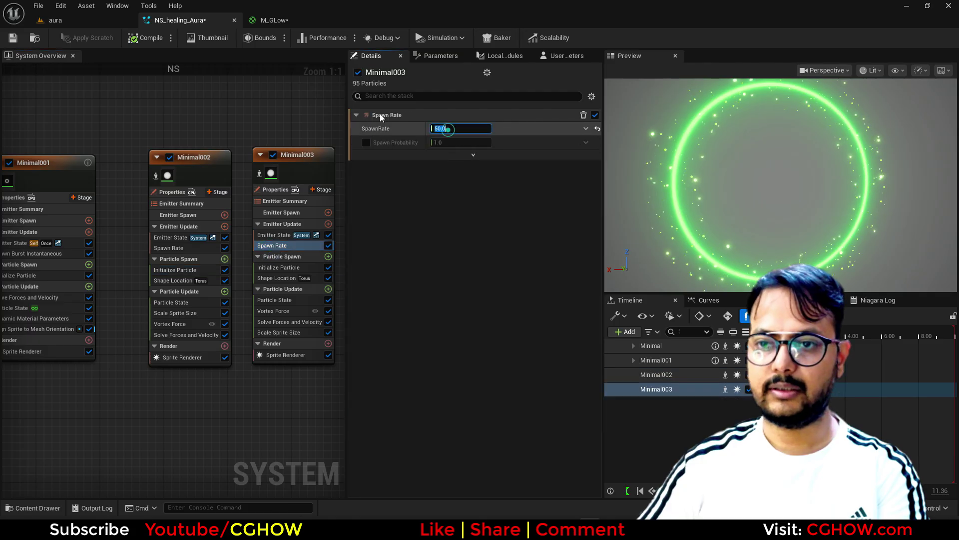
pyautogui.click(100, 20)
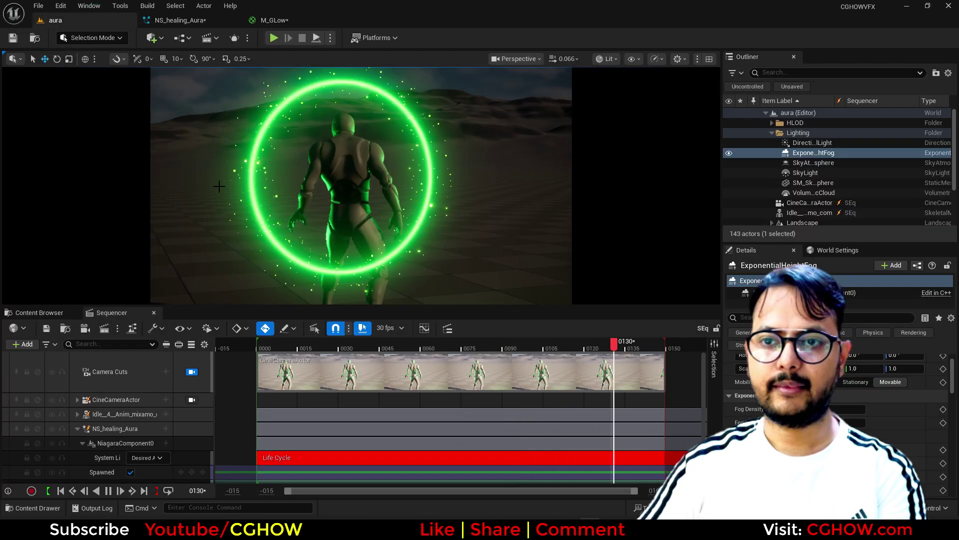
pyautogui.click(191, 20)
pyautogui.click(266, 277)
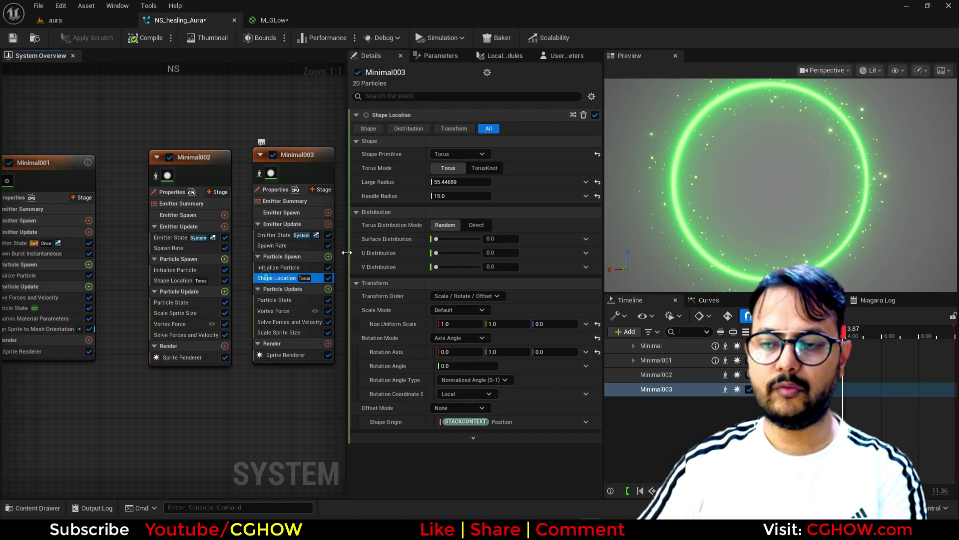
pyautogui.click(97, 17)
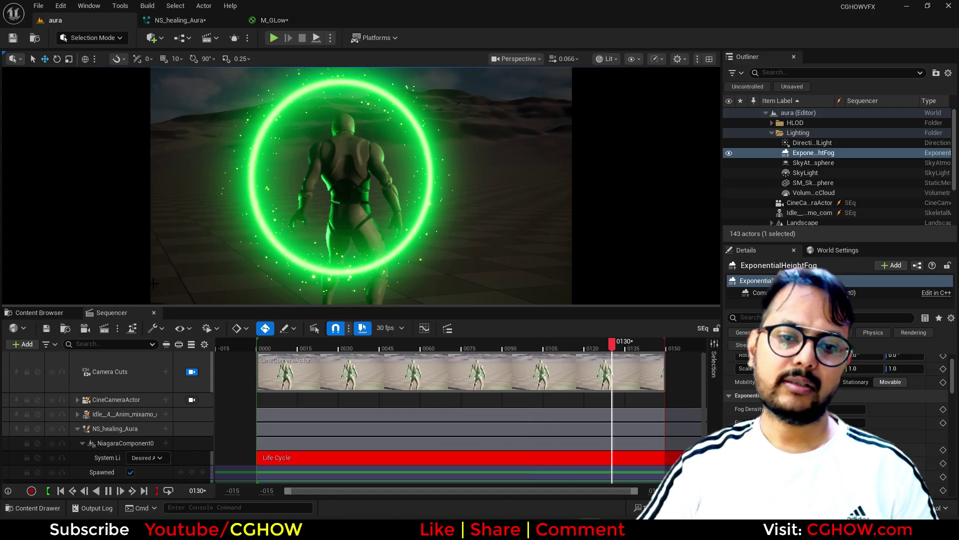
pyautogui.click(34, 312)
# - Save M_GLow and NS_healing_Aura, then find the flower_leaf texture by searching 'leaf' in CGHOWVFX
pyautogui.hotkey('ctrl', 'shift', 's')
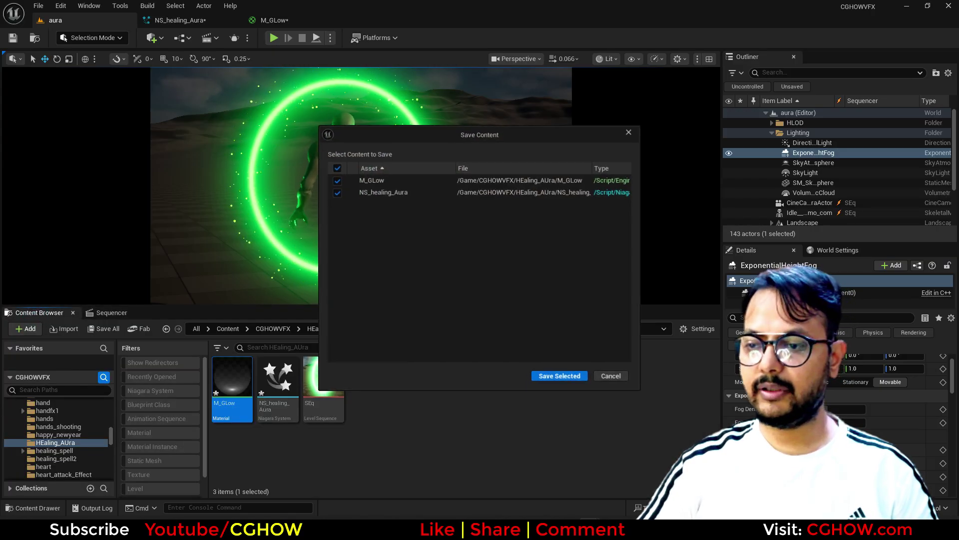
pyautogui.click(568, 376)
pyautogui.moveTo(110, 431); pyautogui.dragTo(112, 381)
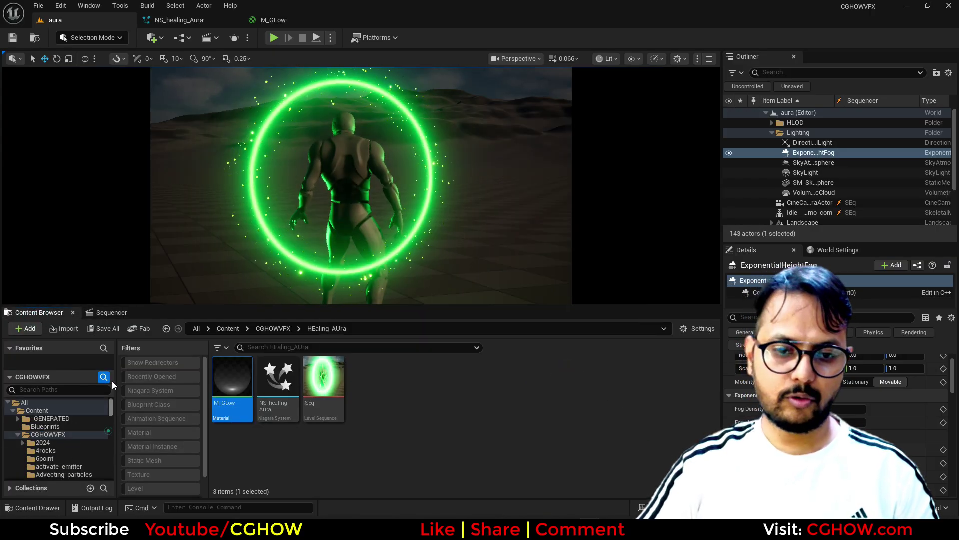
pyautogui.click(45, 434)
pyautogui.write('leaf')
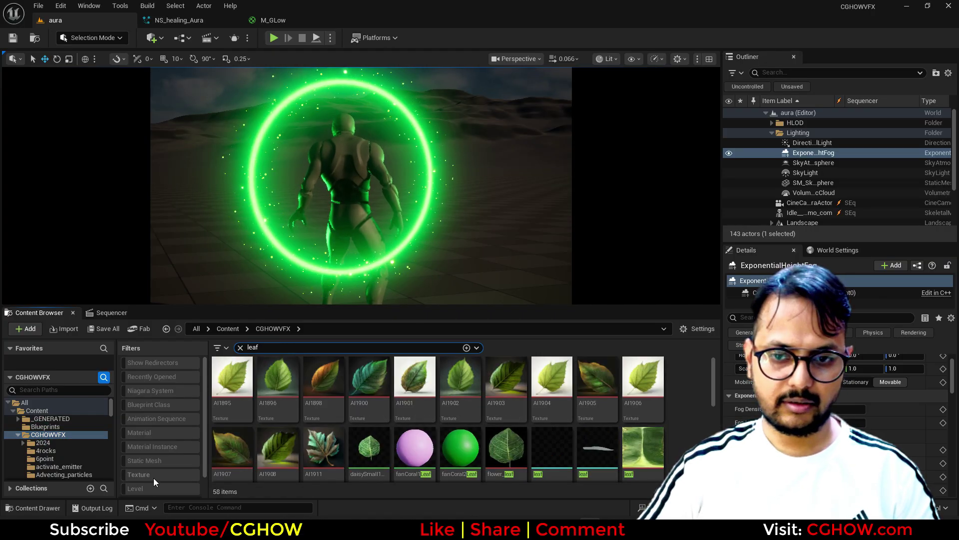
pyautogui.click(150, 475)
pyautogui.scroll(-2, 530, 416)
pyautogui.scroll(2, 529, 413)
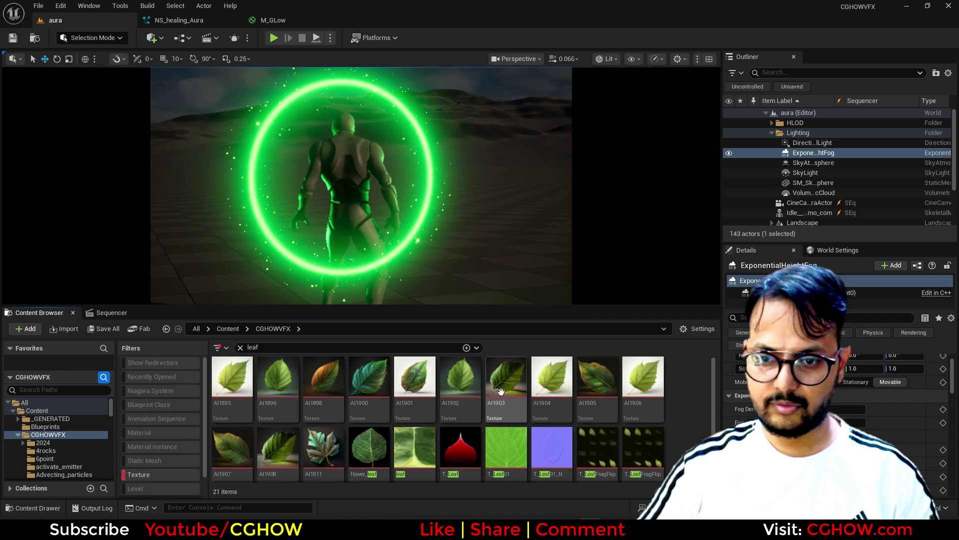
pyautogui.click(369, 449)
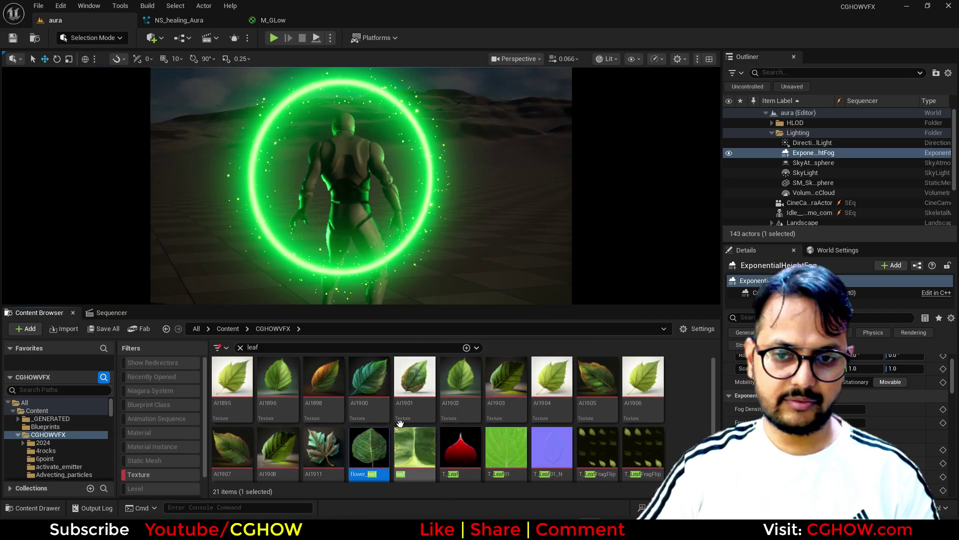
# - Check which materials reference flower_leaf and open daisySmall1LeafShader
pyautogui.hotkey('alt', 'shift', 'r')
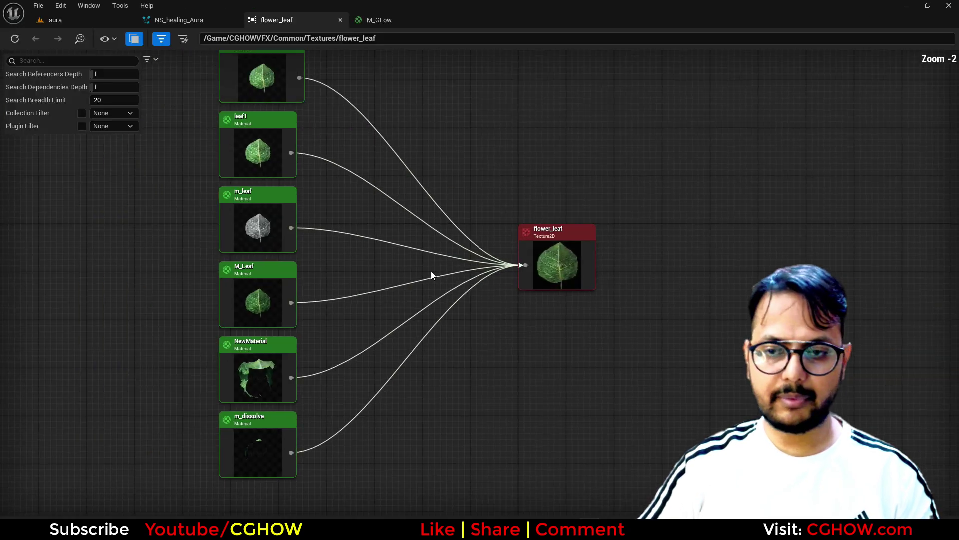
pyautogui.hotkey('ctrl', 'b')
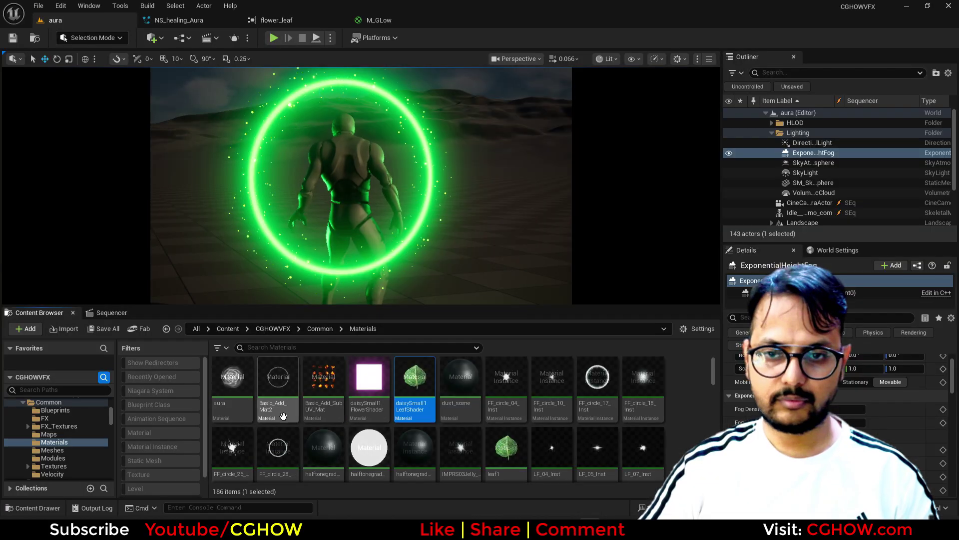
pyautogui.doubleClick(429, 385)
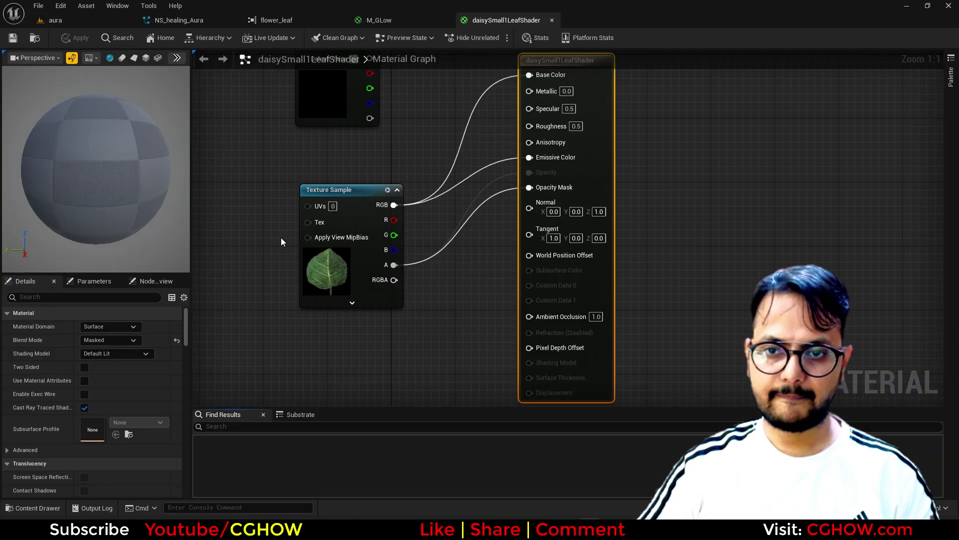
# - Open the leaf1 material, inspect its texture sample node, then return to NS_healing_Aura
pyautogui.click(85, 24)
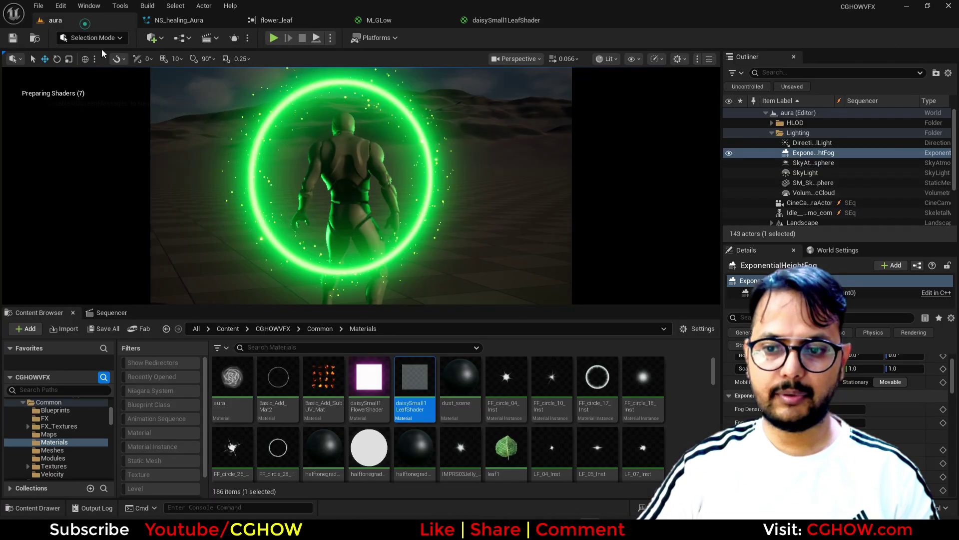
pyautogui.scroll(-1, 492, 398)
pyautogui.doubleClick(498, 396)
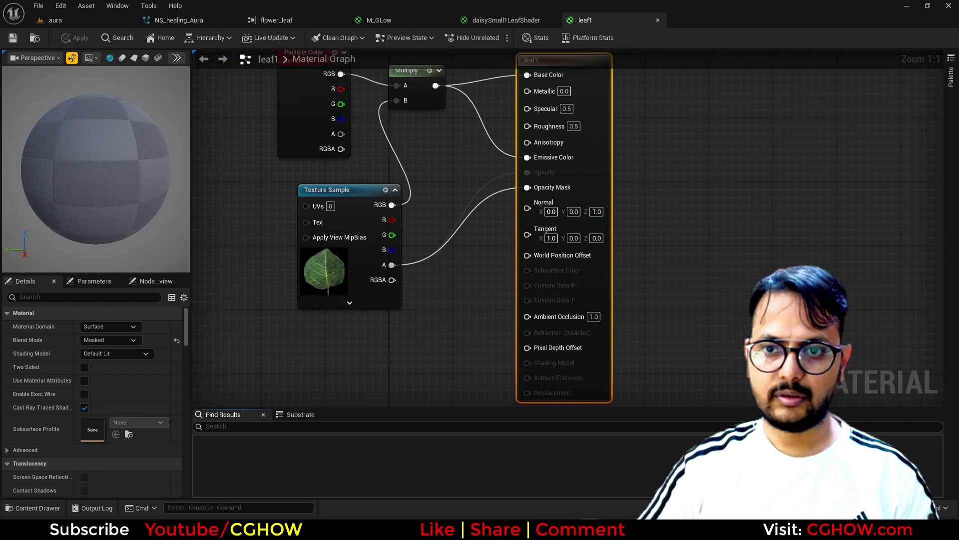
pyautogui.moveTo(348, 254); pyautogui.dragTo(458, 345, button='right')
pyautogui.rightClick(461, 344)
pyautogui.click(441, 359)
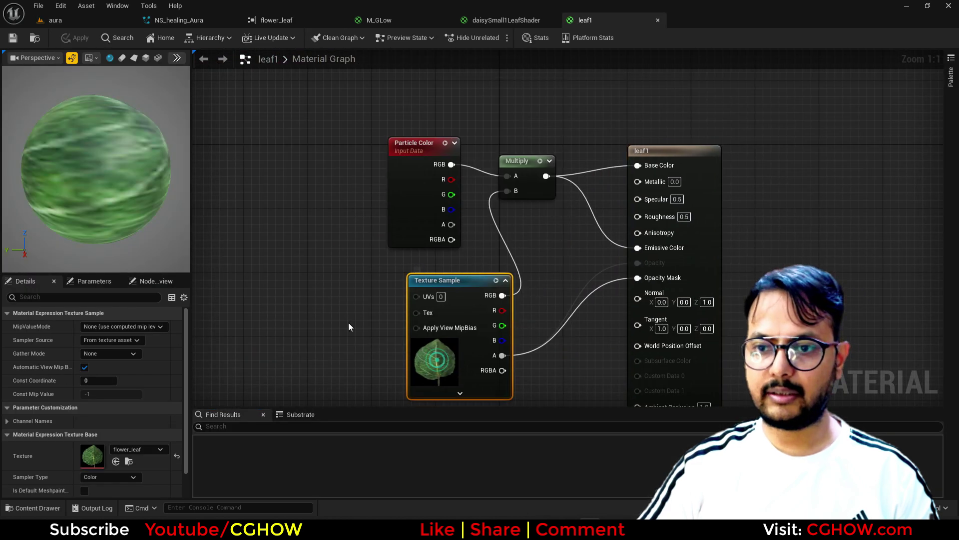
pyautogui.moveTo(349, 326); pyautogui.dragTo(343, 296, button='right')
pyautogui.click(56, 20)
pyautogui.click(189, 20)
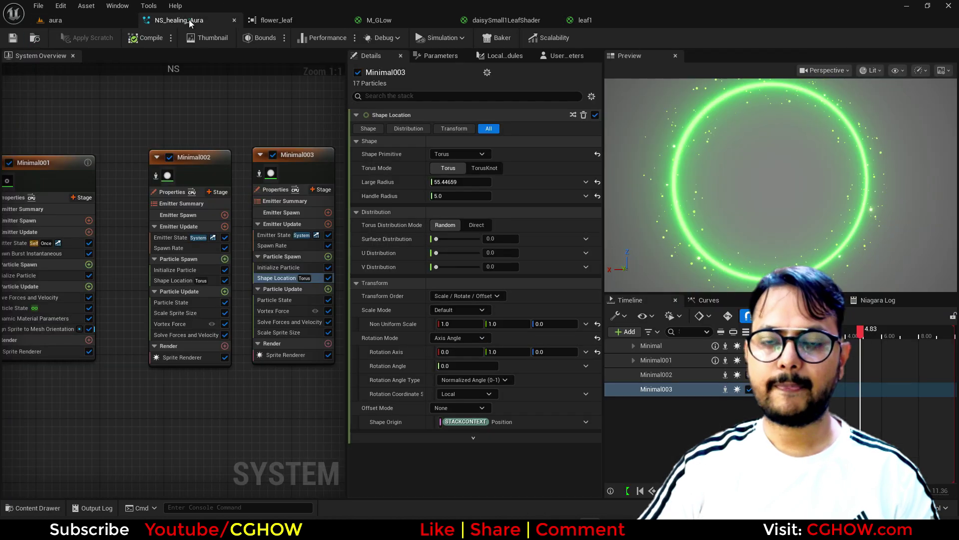
pyautogui.moveTo(227, 118); pyautogui.dragTo(133, 119, button='right')
# - Duplicate Minimal003 as Minimal004 and render its sprites with the leaf1 material
pyautogui.click(109, 138)
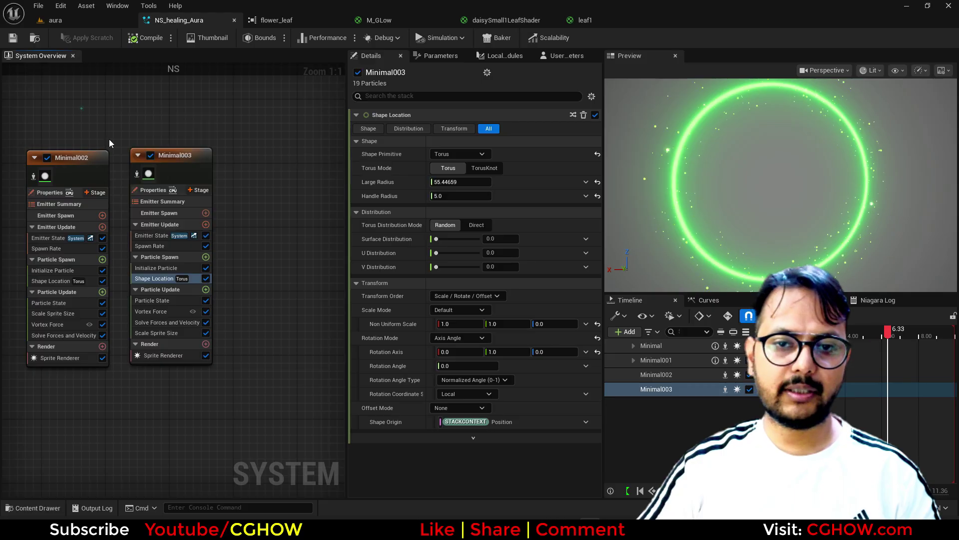
pyautogui.click(176, 155)
pyautogui.hotkey('ctrl', 'c')
pyautogui.hotkey('ctrl', 'v')
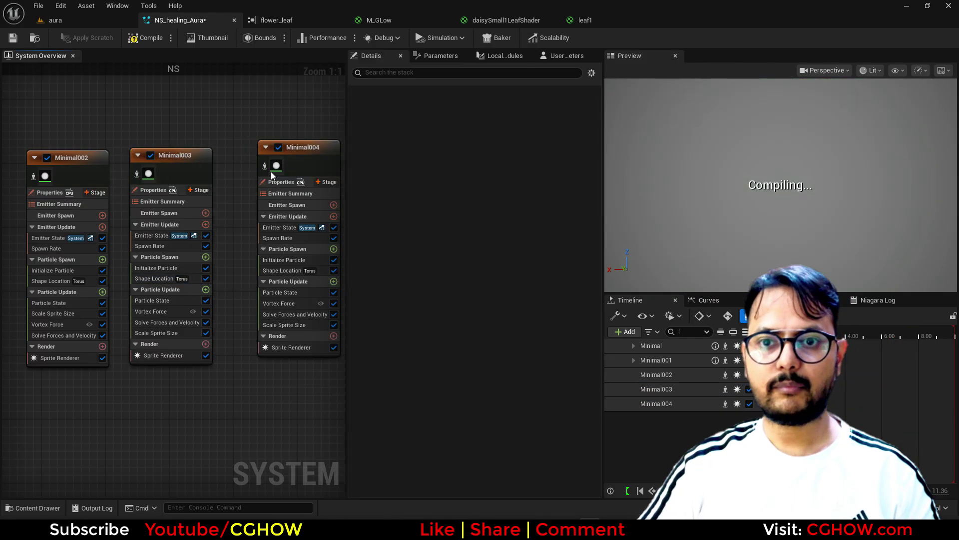
pyautogui.click(265, 167)
pyautogui.moveTo(231, 160); pyautogui.dragTo(152, 150, button='right')
pyautogui.click(224, 338)
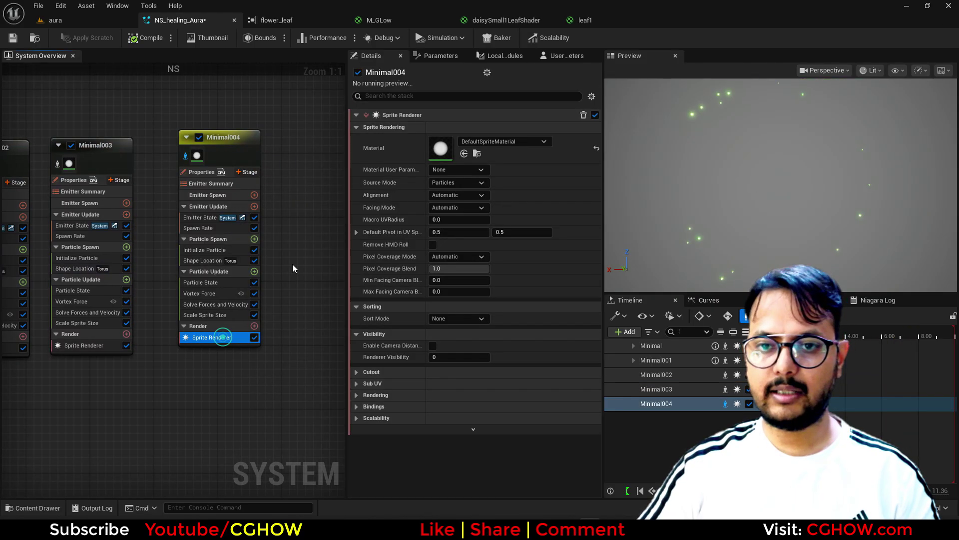
pyautogui.click(464, 153)
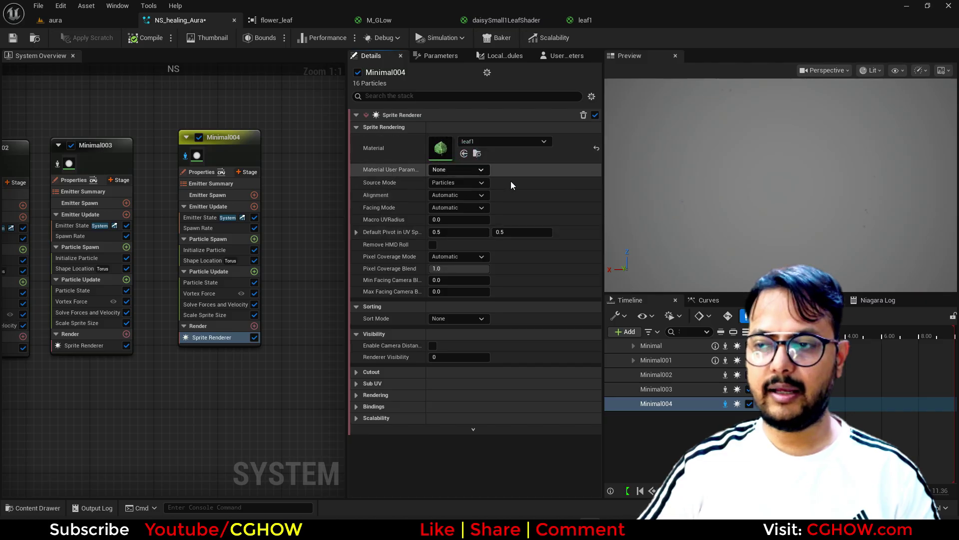
# - Give Minimal004 value range minimum 1, sprite size up to 10, darker green colour, random rotation
pyautogui.click(200, 250)
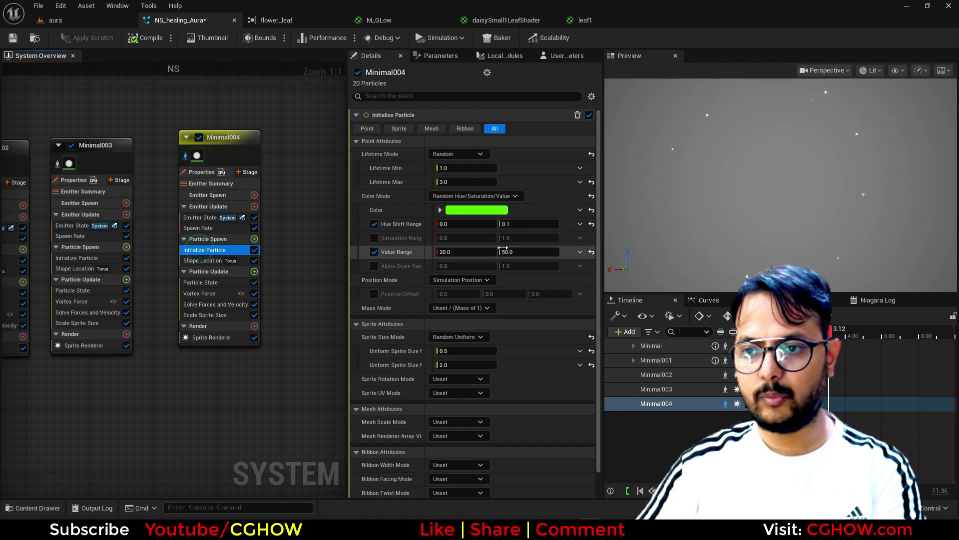
pyautogui.write('1')
pyautogui.press('Return')
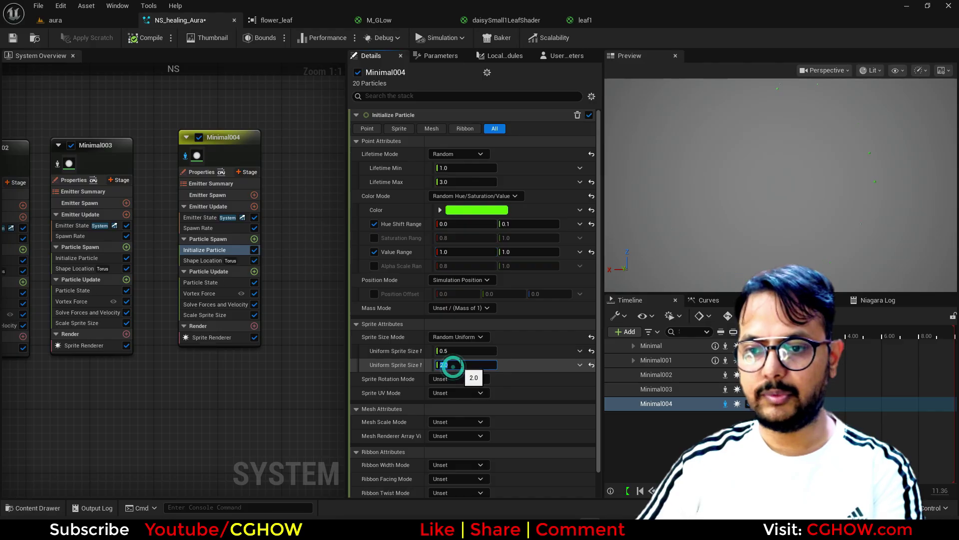
pyautogui.write('10')
pyautogui.press('Return')
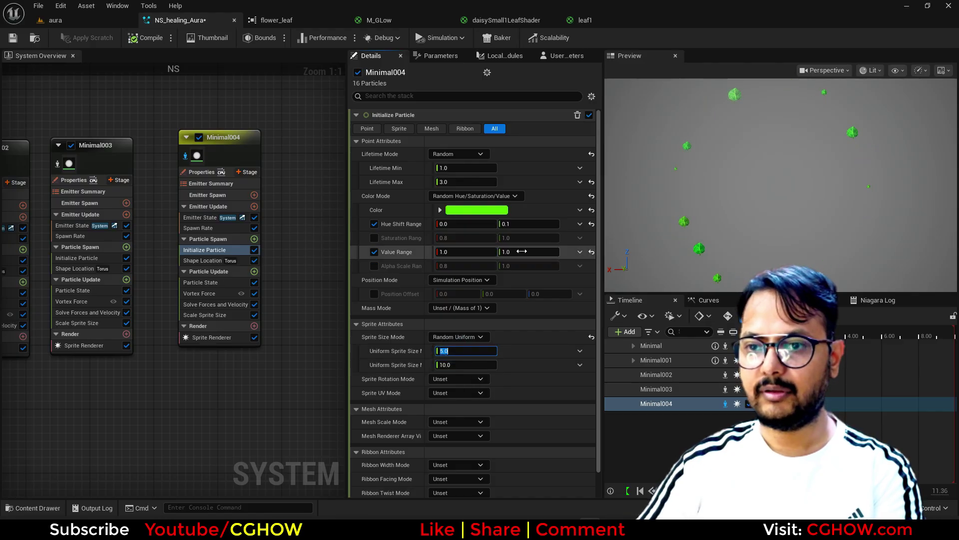
pyautogui.click(476, 211)
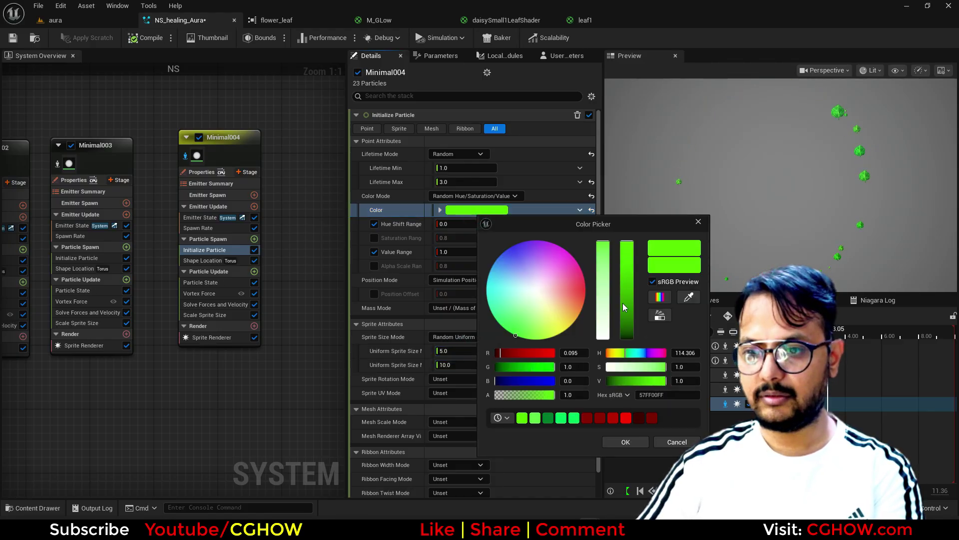
pyautogui.moveTo(623, 307)
pyautogui.mouseDown()
pyautogui.moveTo(630, 336)
pyautogui.moveTo(629, 319)
pyautogui.mouseUp()
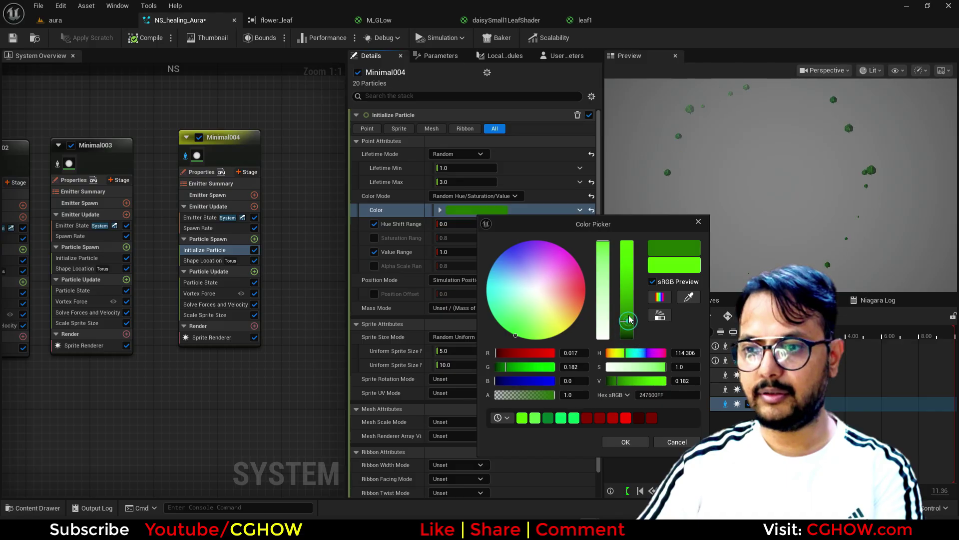
pyautogui.click(626, 441)
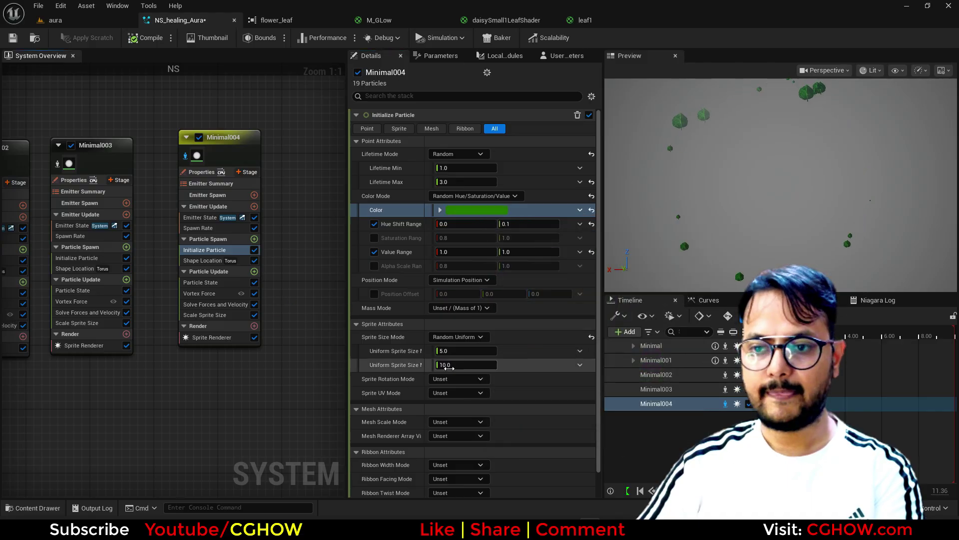
pyautogui.click(460, 380)
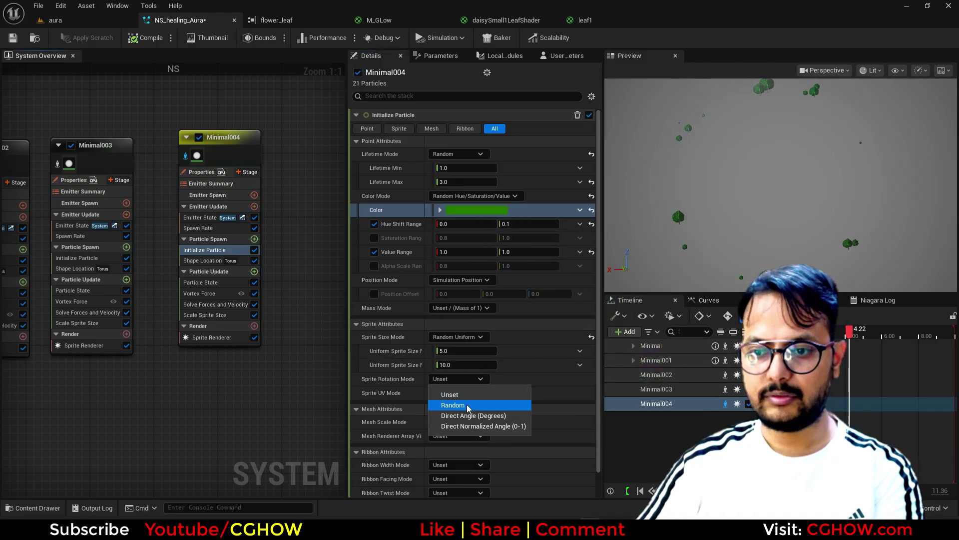
pyautogui.click(454, 404)
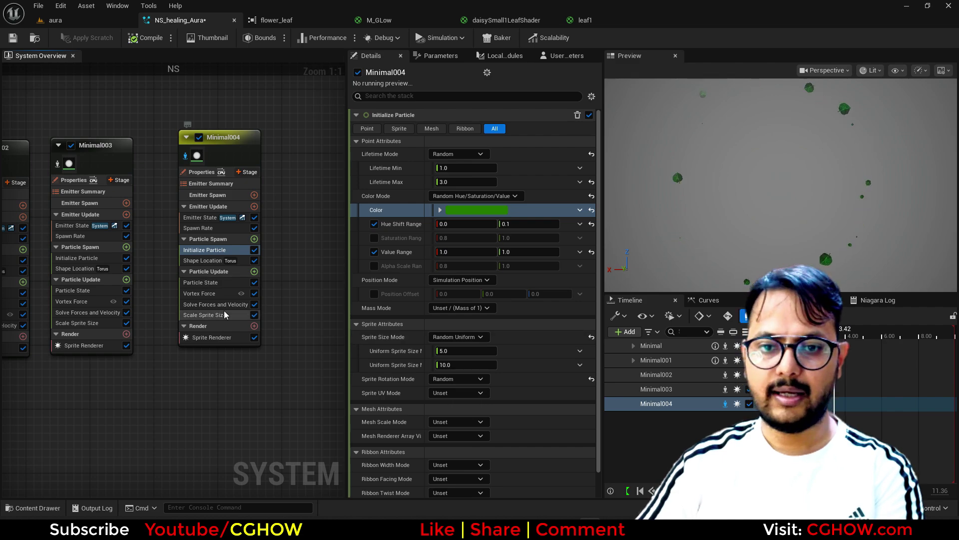
# - Set Minimal004's maximum lifetime to 5 and its spawn rate to 5
pyautogui.click(467, 184)
pyautogui.write('5')
pyautogui.press('Return')
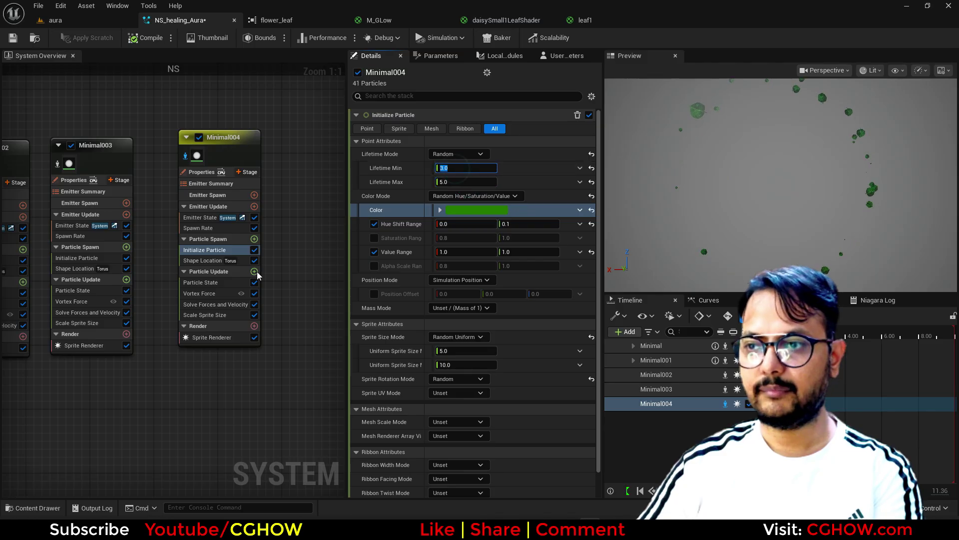
pyautogui.click(212, 228)
pyautogui.click(451, 128)
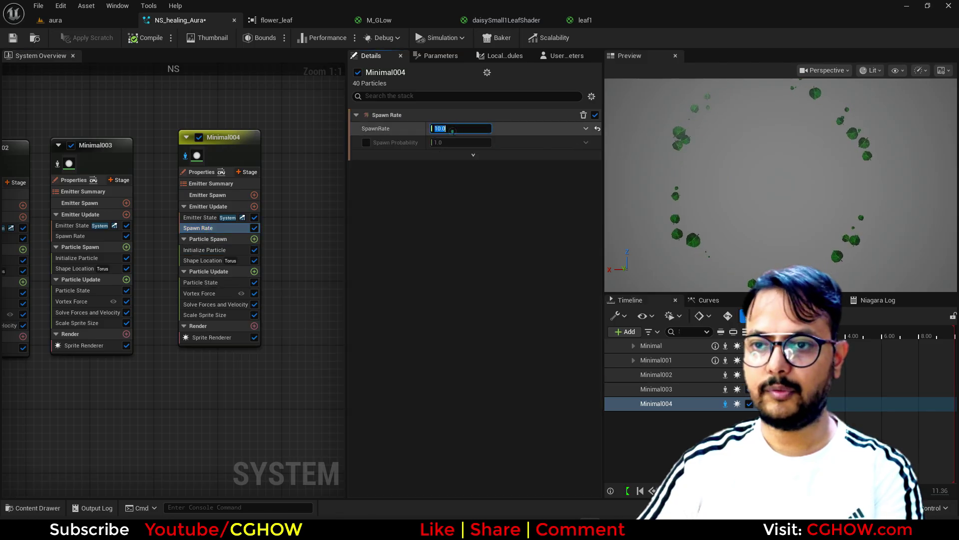
pyautogui.write('5')
pyautogui.press('Return')
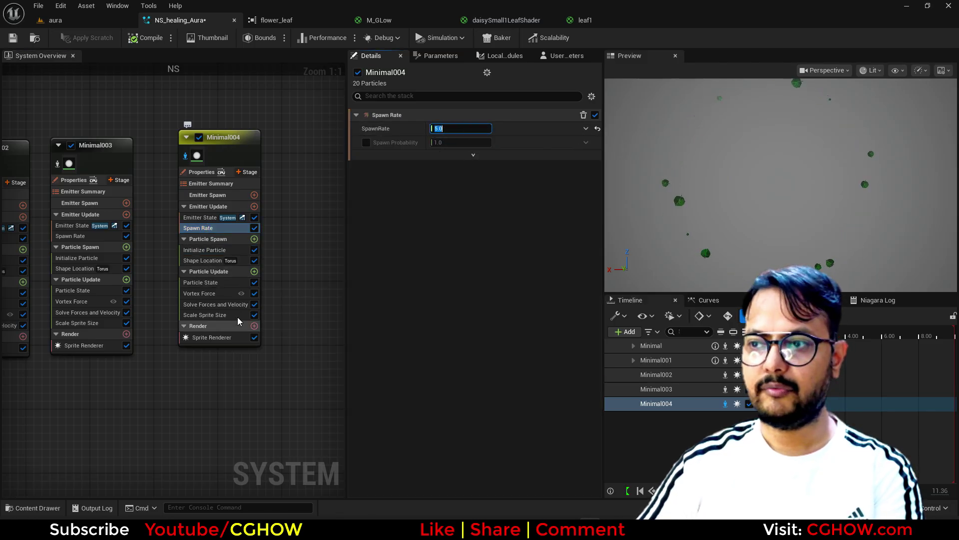
# - Add Curl Noise Force to particle update with pan noise field 0.05, 0.1, 0.2
pyautogui.click(255, 271)
pyautogui.write('cur')
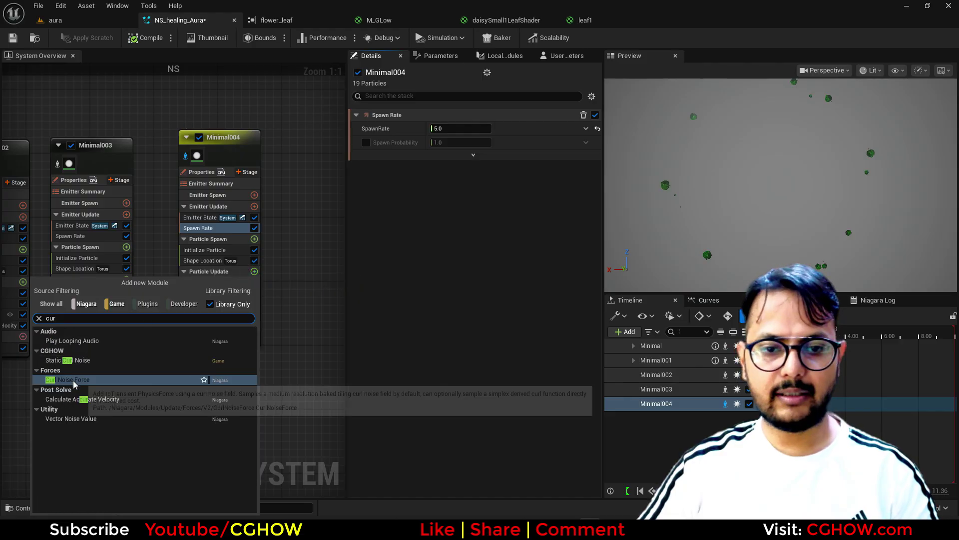
pyautogui.click(75, 379)
pyautogui.click(454, 129)
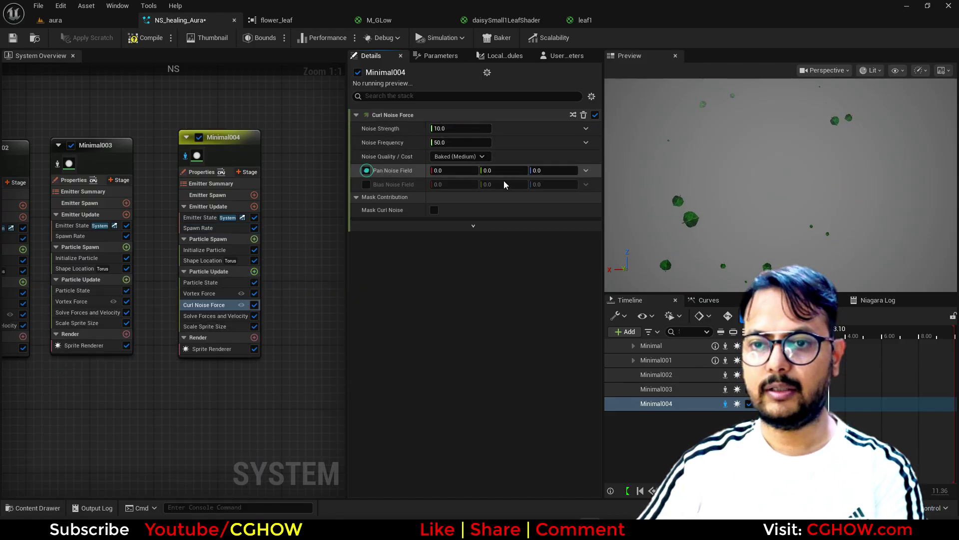
pyautogui.click(557, 171)
pyautogui.write('.2')
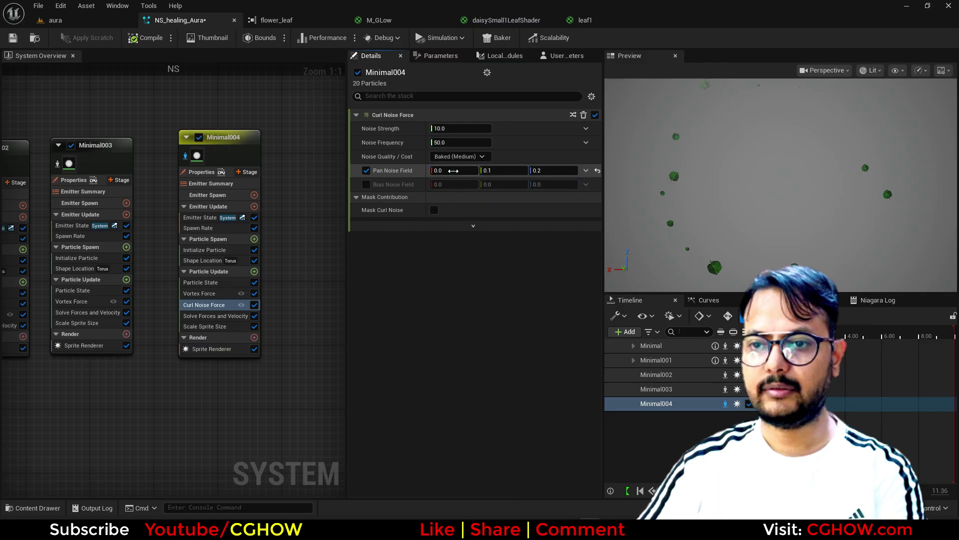
pyautogui.click(453, 170)
pyautogui.write('.05')
pyautogui.press('Return')
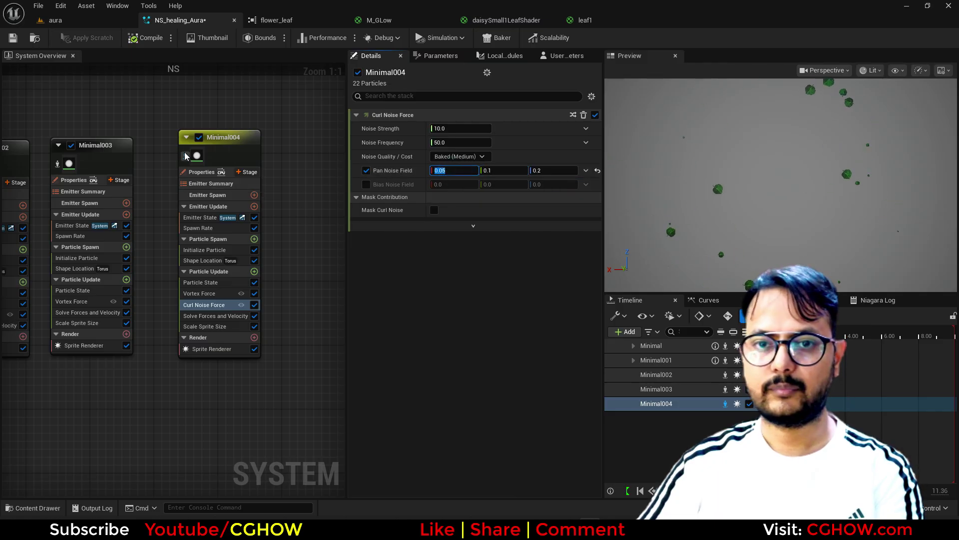
# - Preview the leaves in the level and revisit Minimal004's brightness range maximum
pyautogui.click(78, 20)
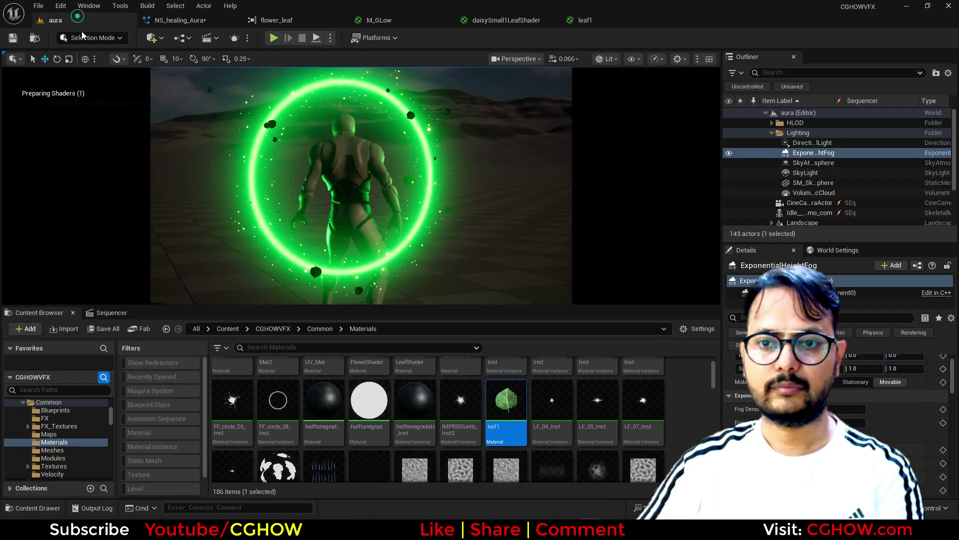
pyautogui.click(159, 20)
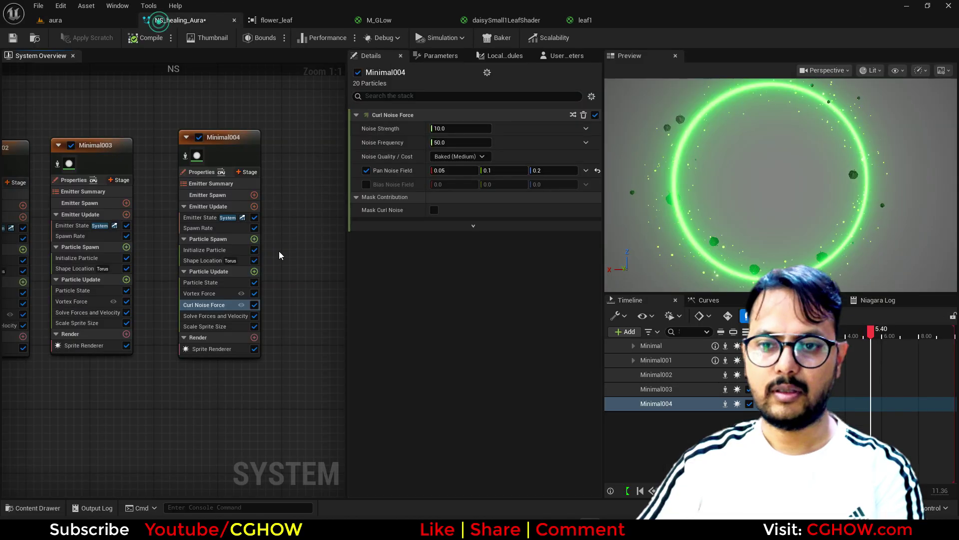
pyautogui.click(207, 251)
pyautogui.click(509, 252)
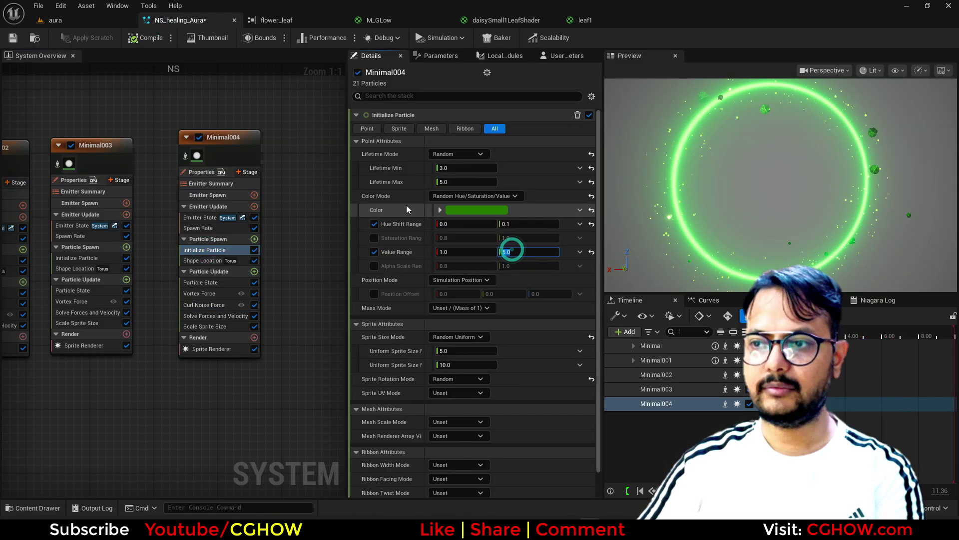
pyautogui.click(93, 20)
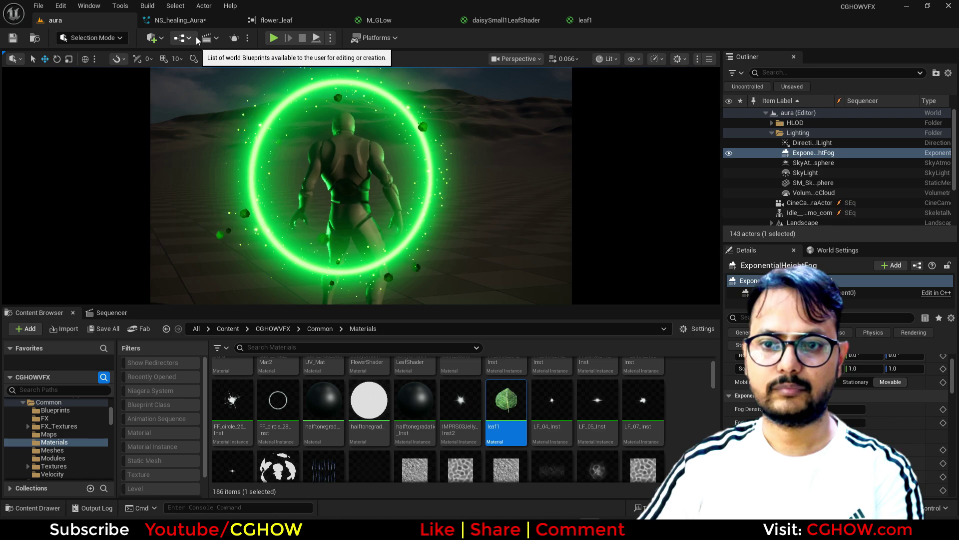
# - Set Minimal004's Vortex Force maximum to 2 after checking the curl noise strength
pyautogui.click(179, 21)
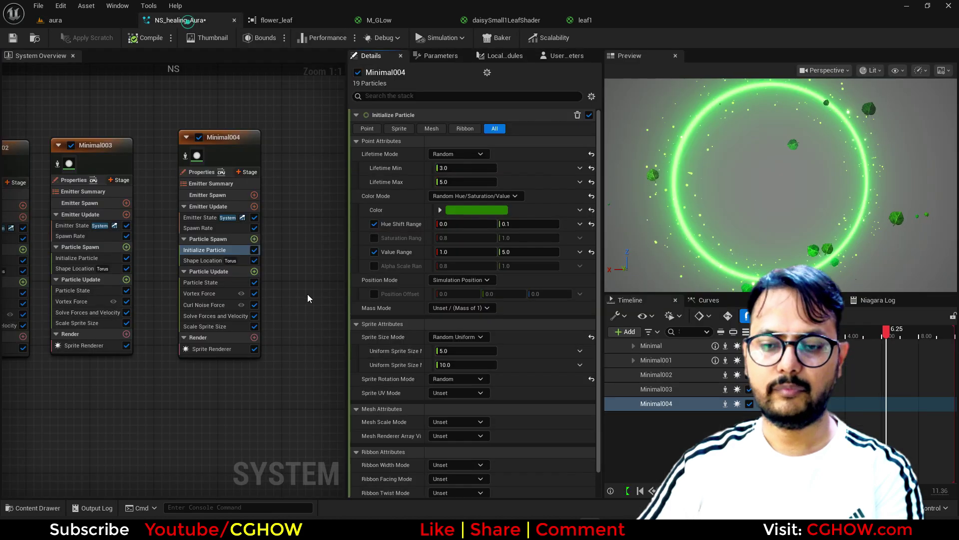
pyautogui.click(215, 304)
pyautogui.click(442, 129)
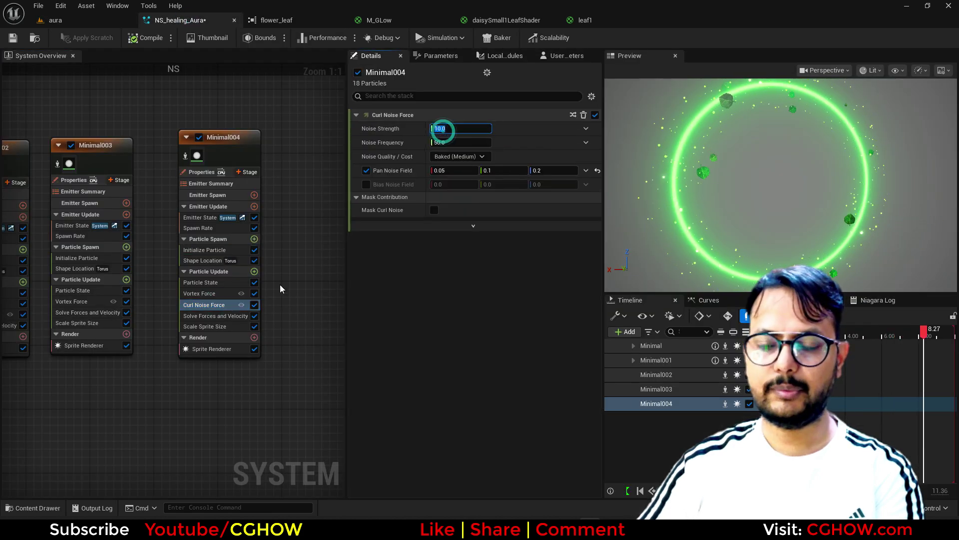
pyautogui.click(211, 296)
pyautogui.click(457, 154)
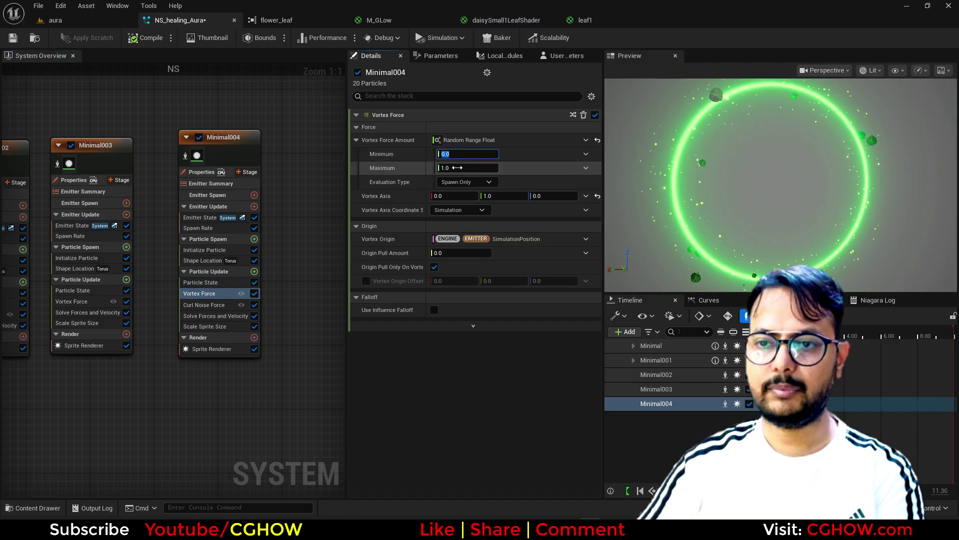
pyautogui.click(457, 168)
pyautogui.write('2')
# - Preview the stronger leaf swirl in the level, rechecking spawn rate and initial particle settings
pyautogui.click(116, 25)
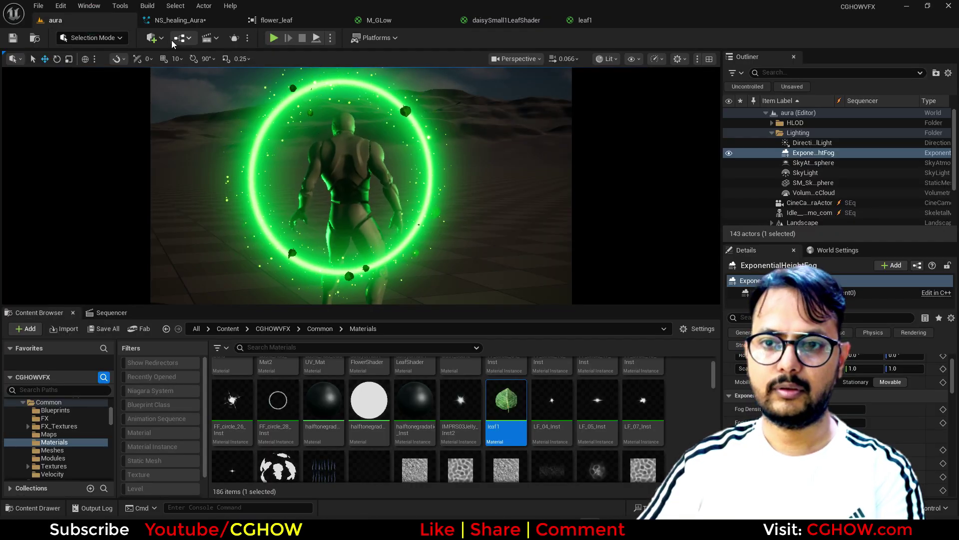
pyautogui.click(175, 22)
pyautogui.click(198, 227)
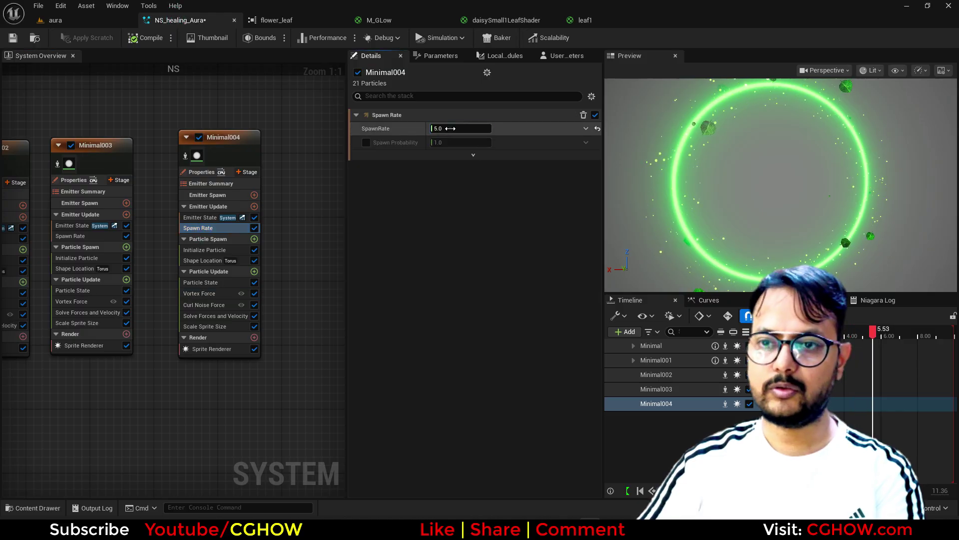
pyautogui.click(450, 128)
pyautogui.click(211, 252)
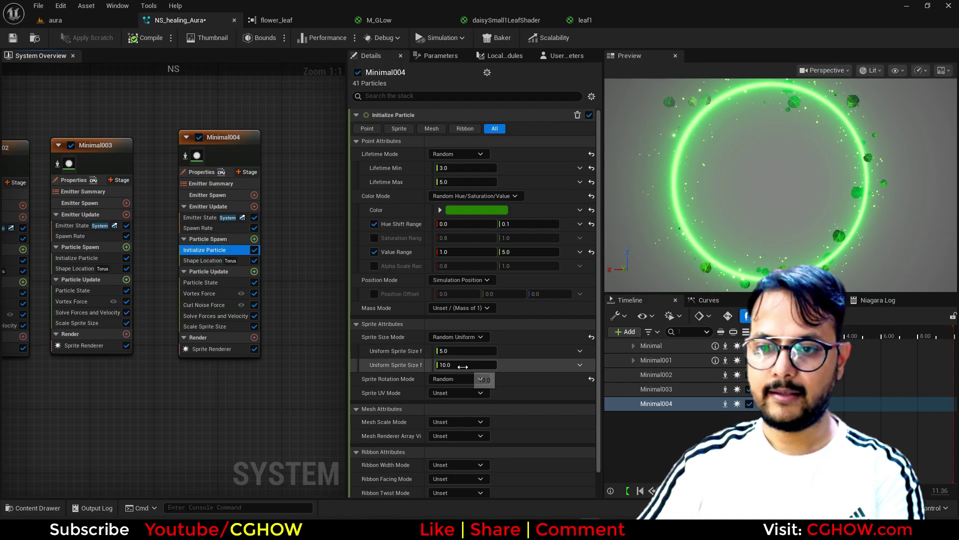
pyautogui.click(88, 24)
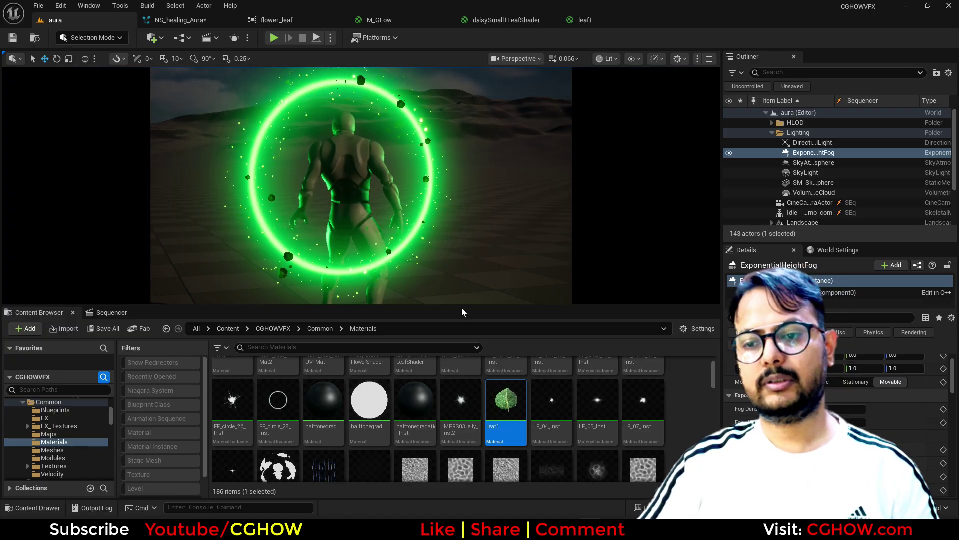
# - Enlarge the level viewport and move the sequence playhead to frame 0070
pyautogui.moveTo(461, 306); pyautogui.dragTo(148, 339)
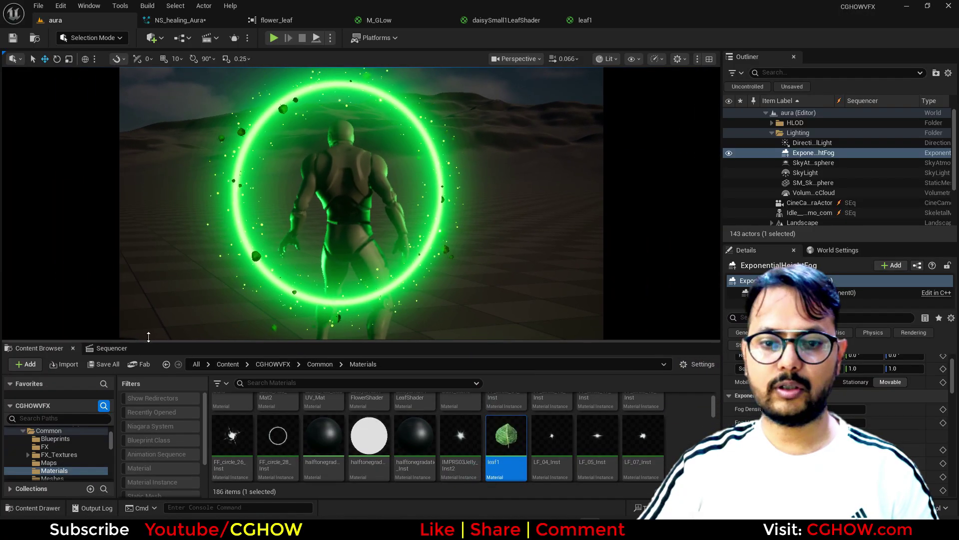
pyautogui.click(112, 348)
pyautogui.click(448, 383)
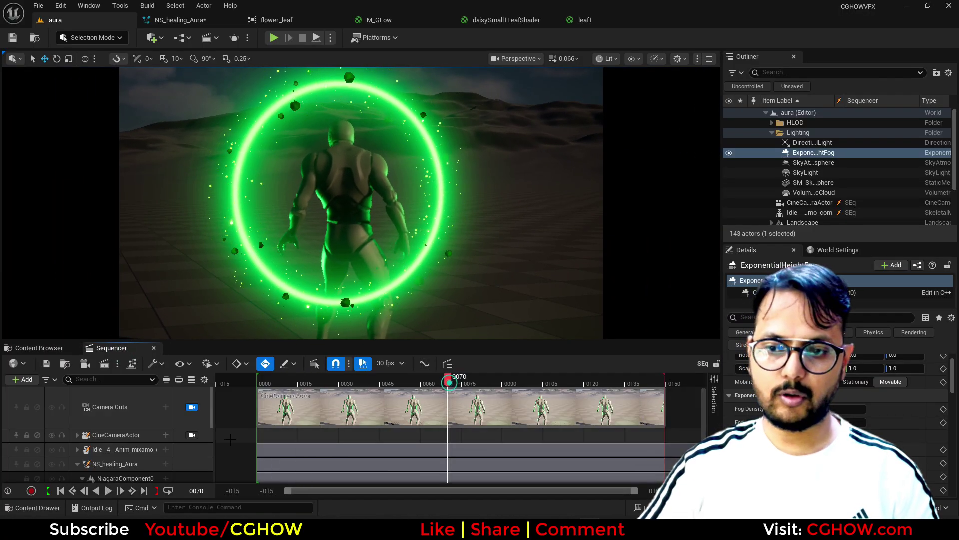
pyautogui.scroll(-3, 151, 442)
pyautogui.scroll(2, 120, 435)
# - Show the camera's debug focus plane, set manual focus distance to about 465.4, and play
pyautogui.click(77, 422)
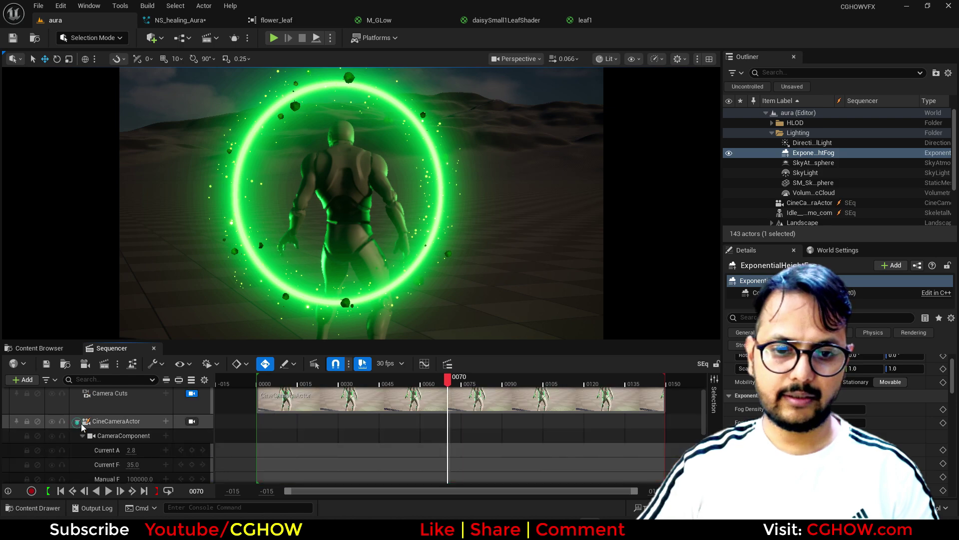
pyautogui.scroll(-3, 128, 452)
pyautogui.scroll(3, 125, 426)
pyautogui.click(119, 436)
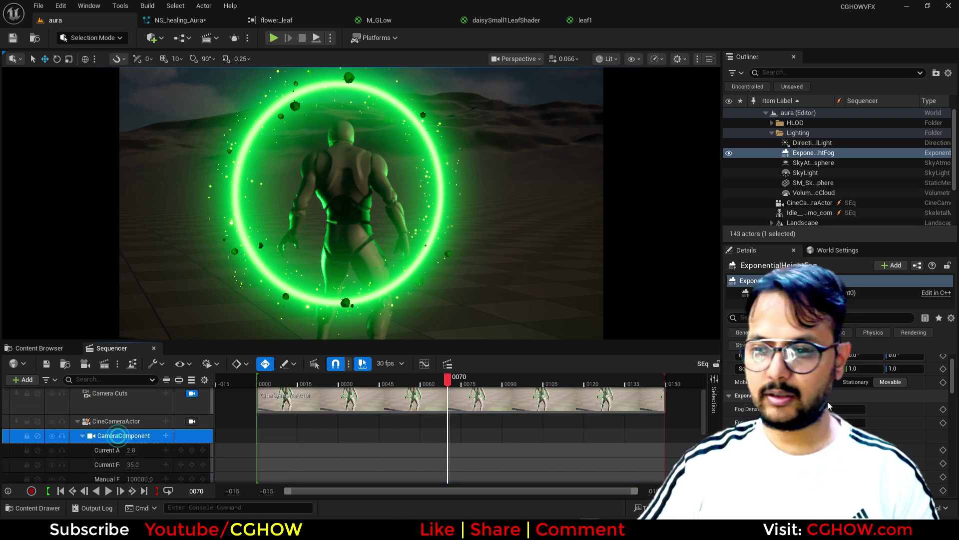
pyautogui.click(808, 366)
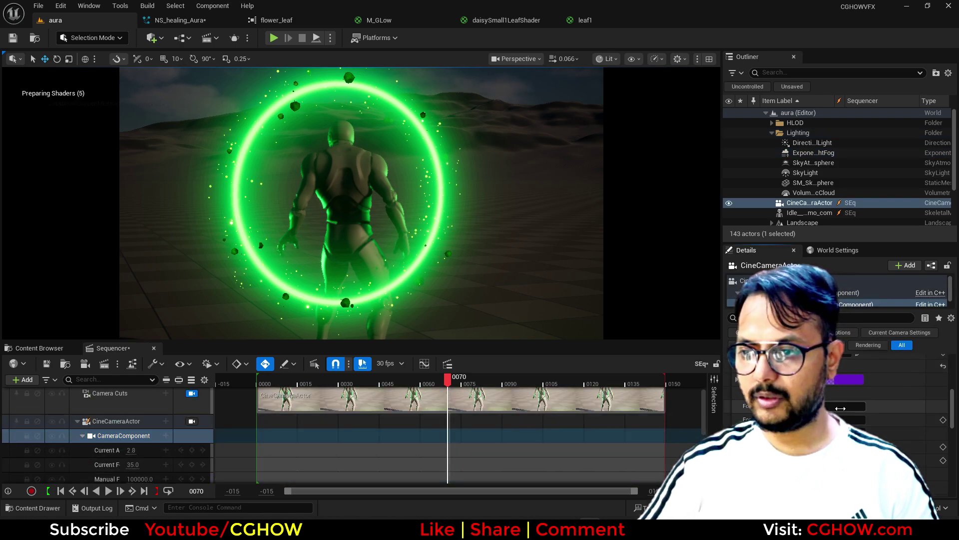
pyautogui.moveTo(840, 384)
pyautogui.mouseDown()
pyautogui.moveTo(807, 383)
pyautogui.moveTo(850, 383)
pyautogui.mouseUp()
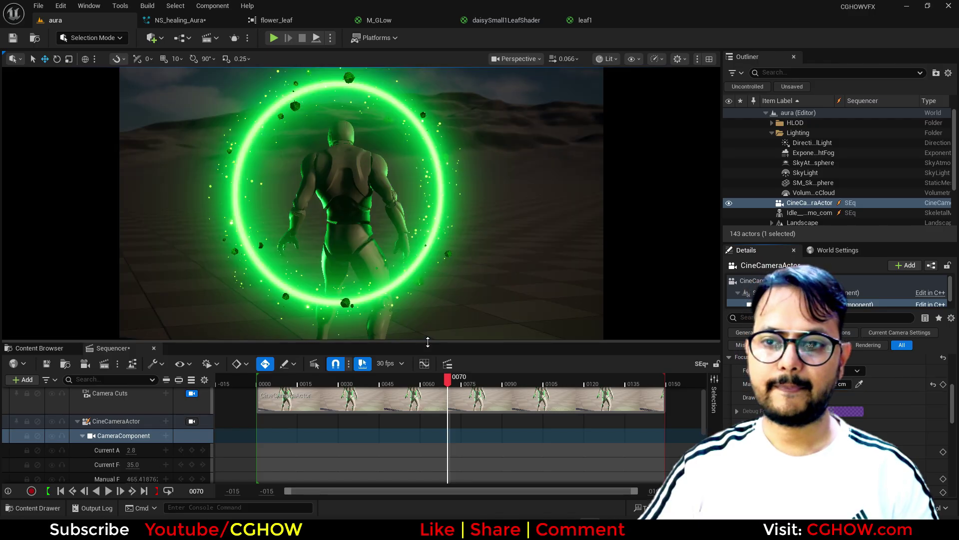
pyautogui.click(111, 493)
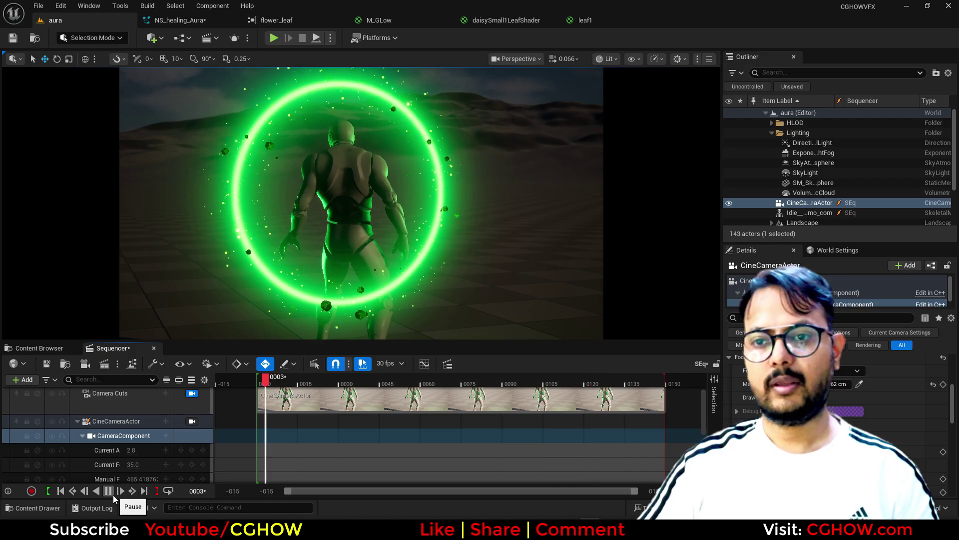
# - Set the Minimal emitter's Initialize Particle colour Alpha to 0.5 and check it in the level
pyautogui.click(180, 20)
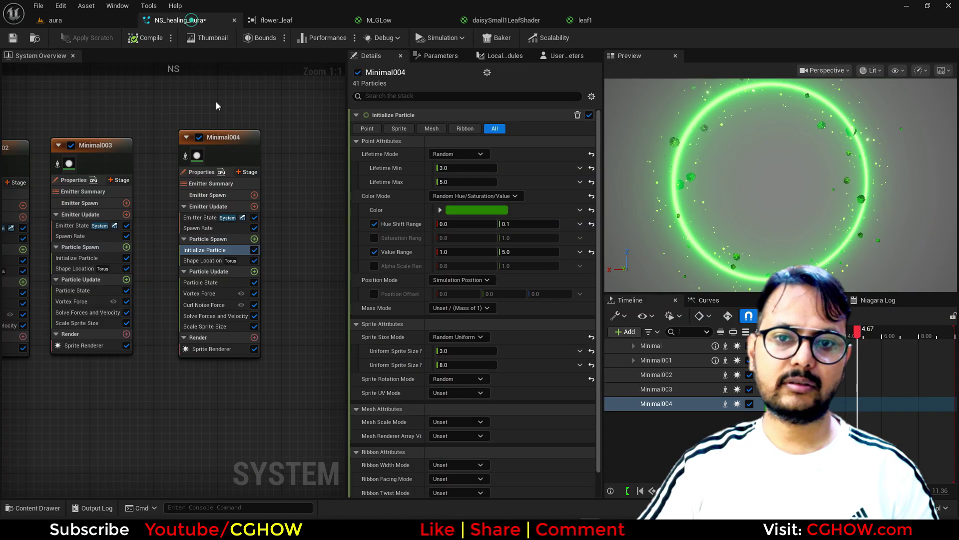
pyautogui.scroll(-2, 150, 130)
pyautogui.moveTo(136, 140); pyautogui.dragTo(316, 119, button='right')
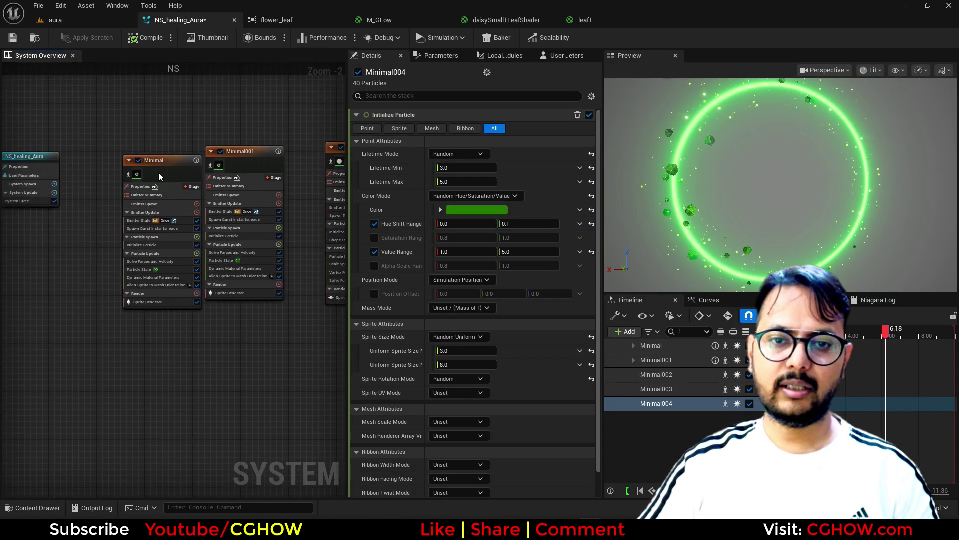
pyautogui.click(128, 175)
pyautogui.click(128, 175)
pyautogui.click(142, 245)
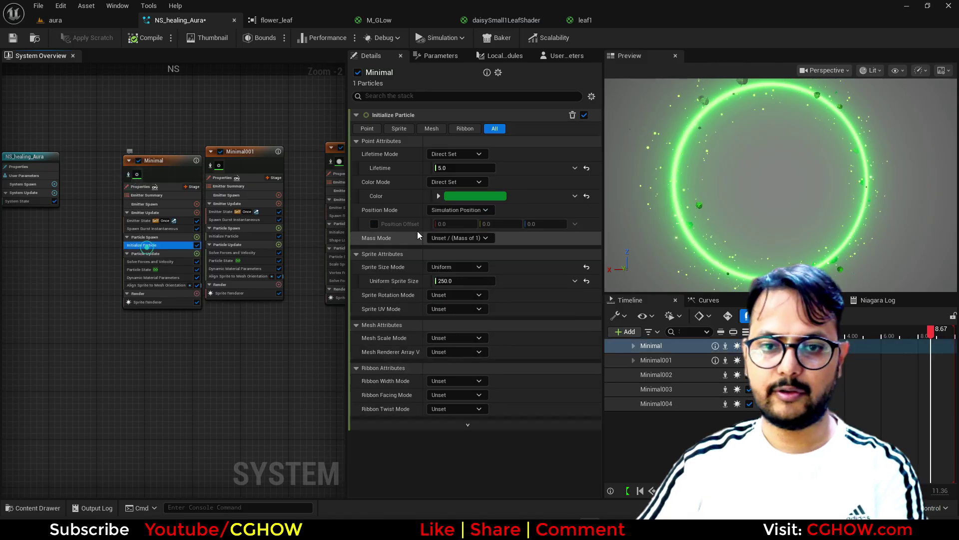
pyautogui.click(441, 194)
pyautogui.click(479, 243)
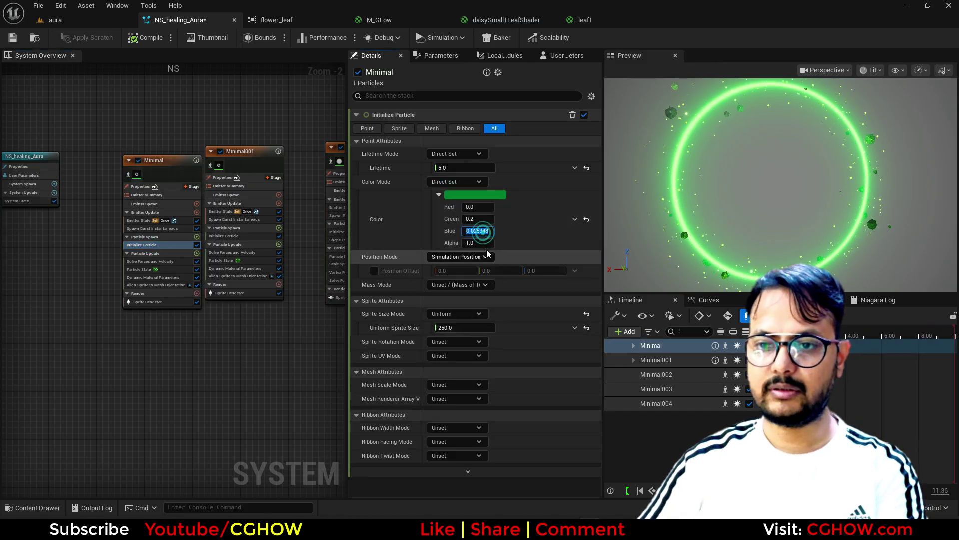
pyautogui.write('0.5')
pyautogui.press('Return')
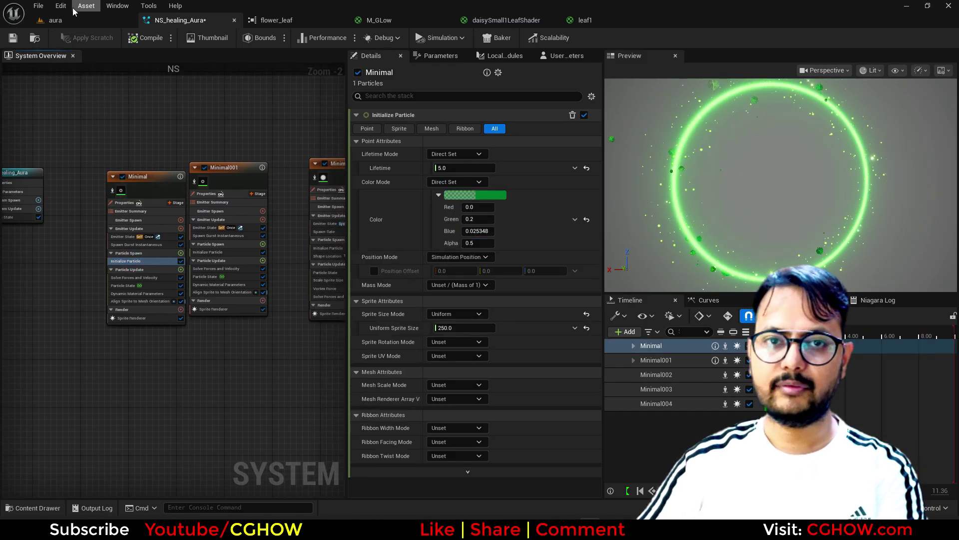
pyautogui.click(80, 20)
# - Raise Minimal001's dynamic material pow parameter to about 11 and view the brighter ring
pyautogui.click(177, 20)
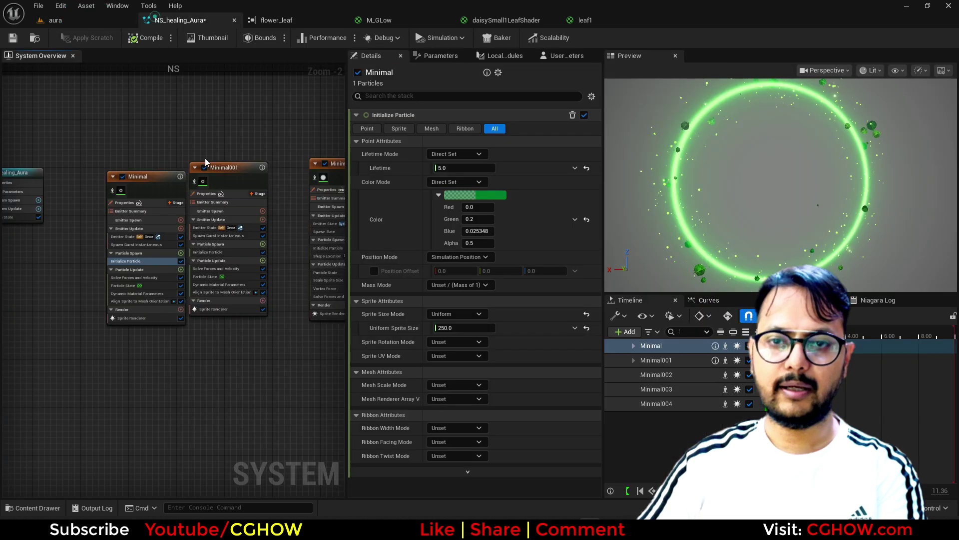
pyautogui.click(212, 293)
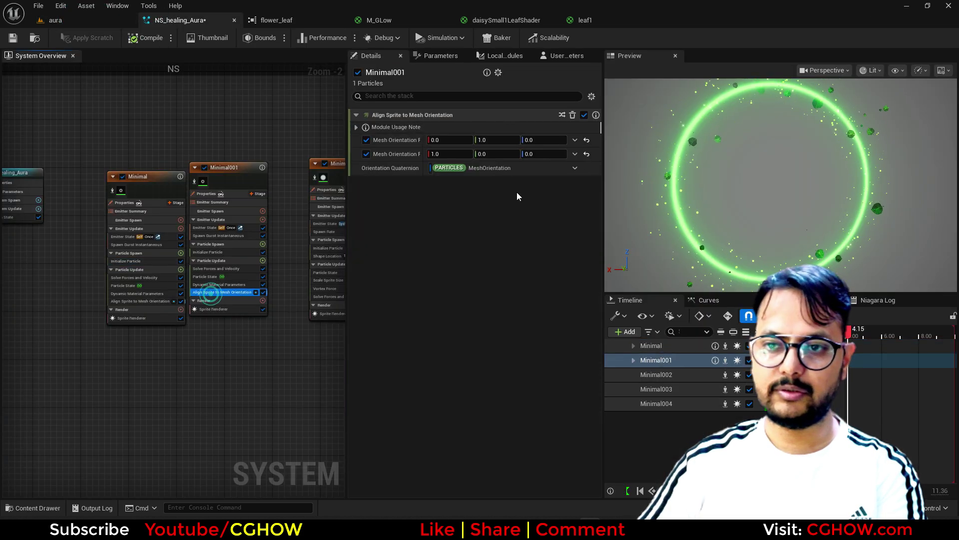
pyautogui.click(220, 284)
pyautogui.moveTo(458, 167); pyautogui.dragTo(460, 167)
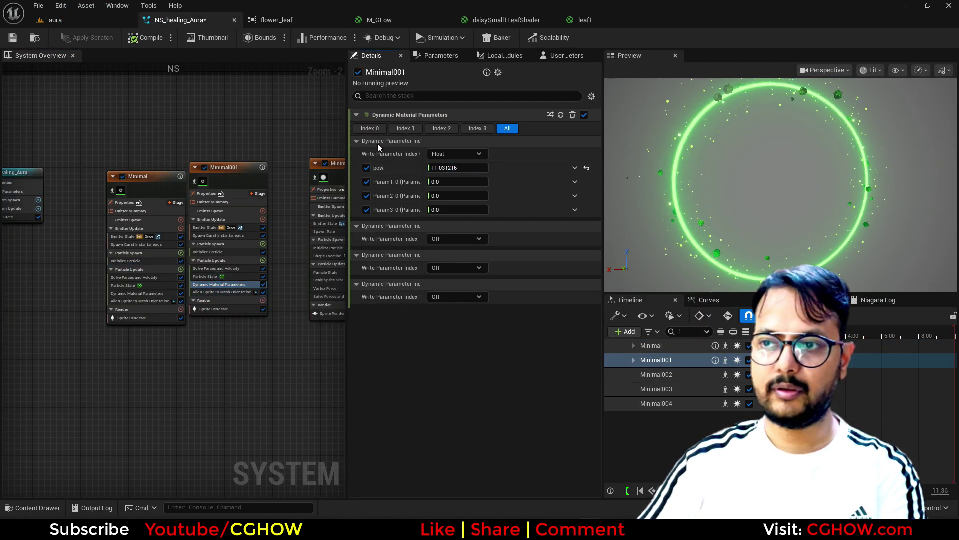
pyautogui.click(107, 25)
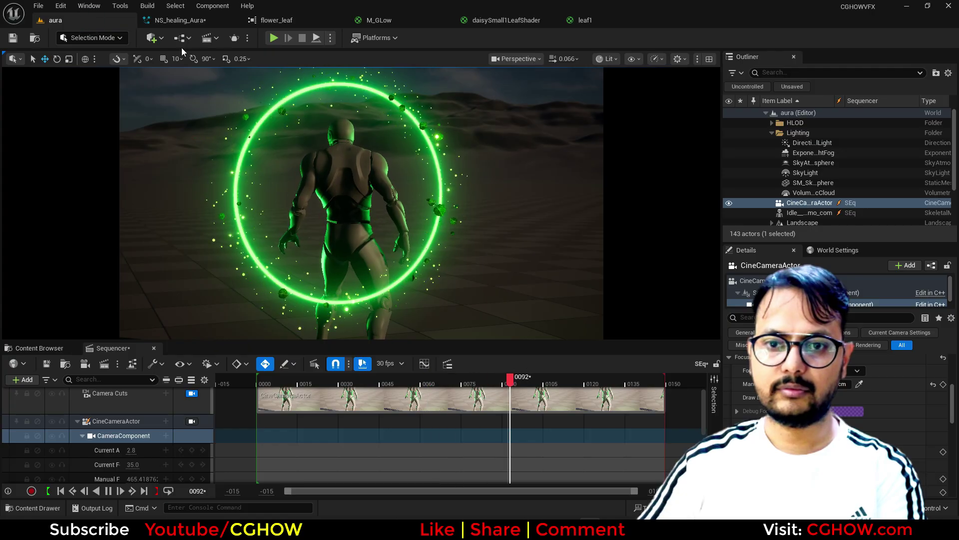
# - Lower Minimal001's pow parameter to about 6.5 and review the ring glow in the level
pyautogui.click(185, 24)
pyautogui.moveTo(464, 168); pyautogui.dragTo(462, 168)
pyautogui.click(98, 22)
pyautogui.click(180, 20)
pyautogui.click(106, 16)
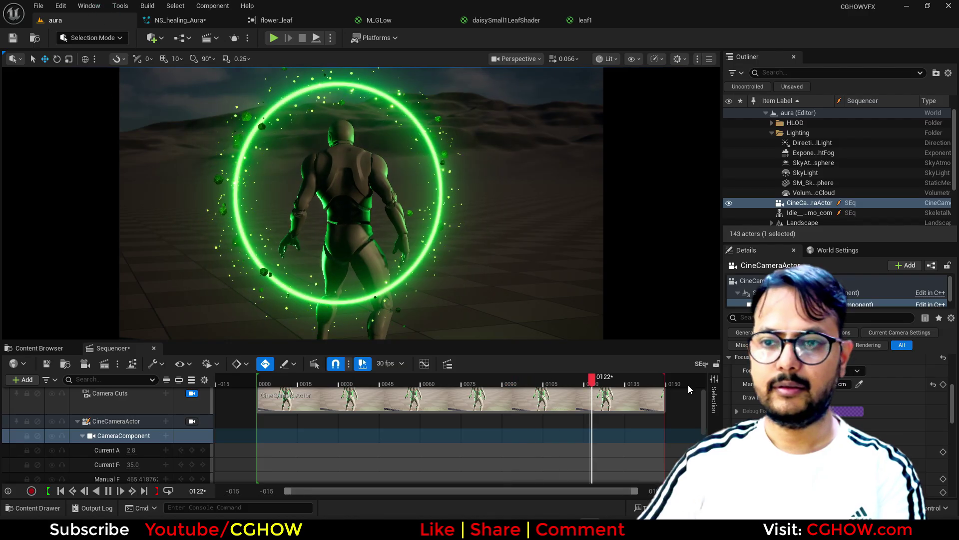